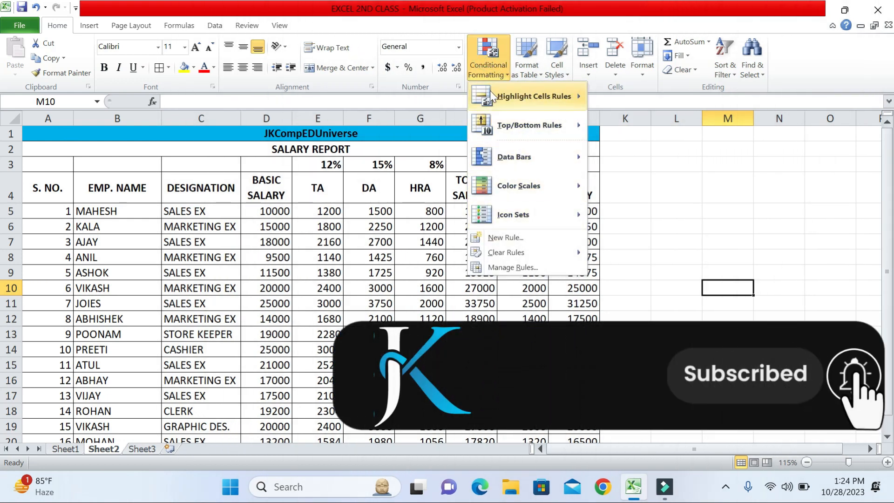
mouse_move(527, 103)
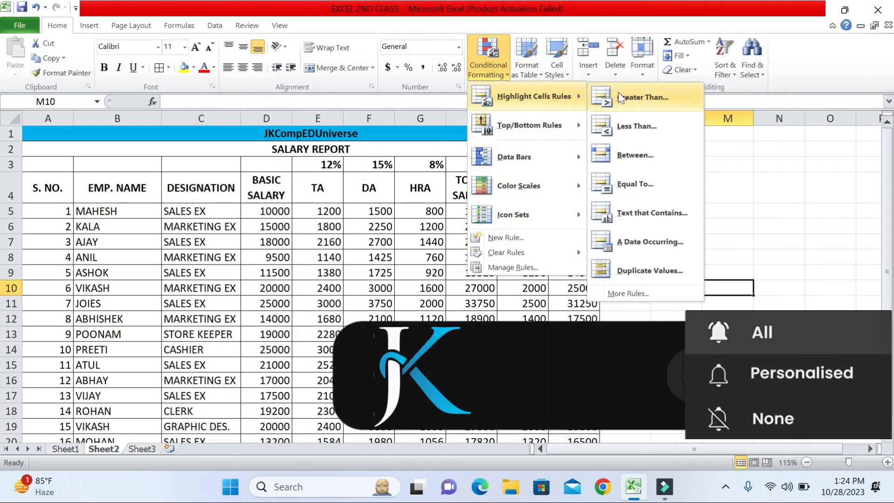
mouse_move(559, 126)
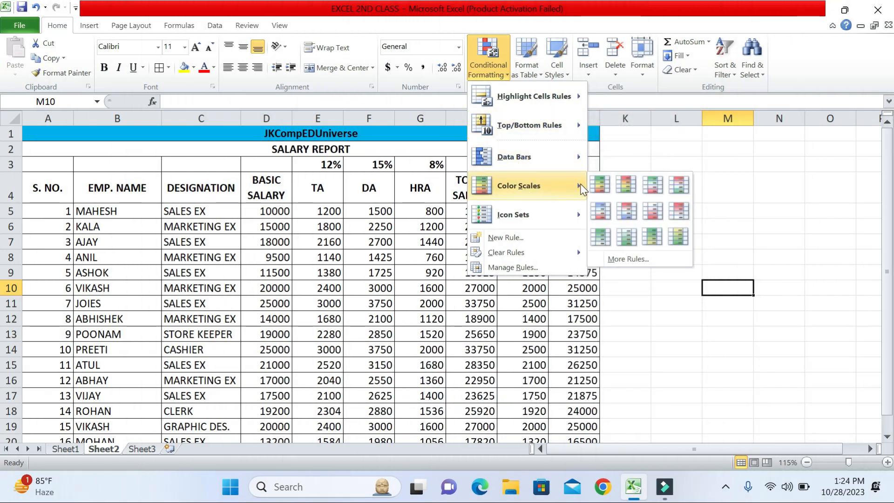
mouse_move(526, 218)
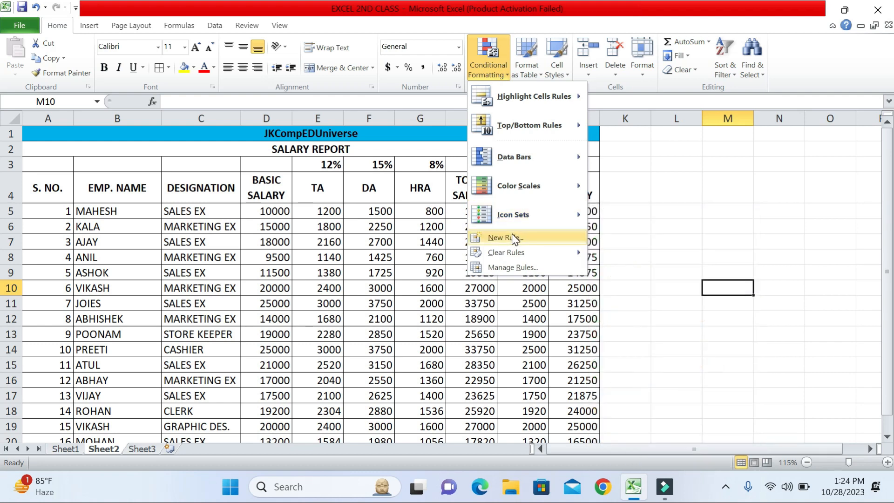
key(Escape)
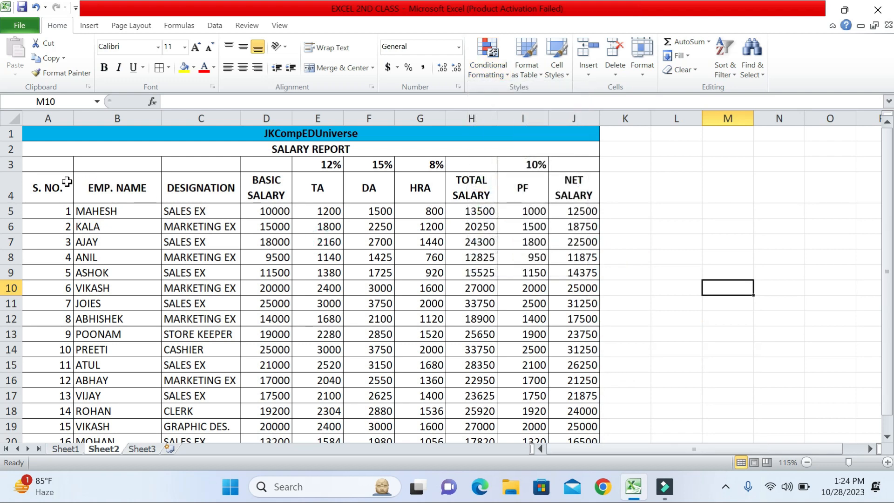
- Review the salary report's columns and the first employee's row of salary figures
drag(66, 181, 495, 375)
drag(123, 186, 118, 411)
drag(198, 182, 196, 365)
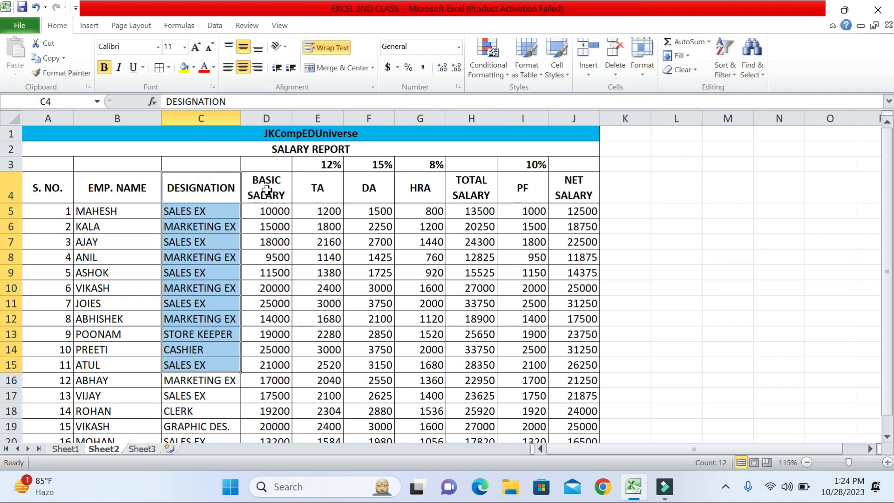
drag(256, 193, 266, 288)
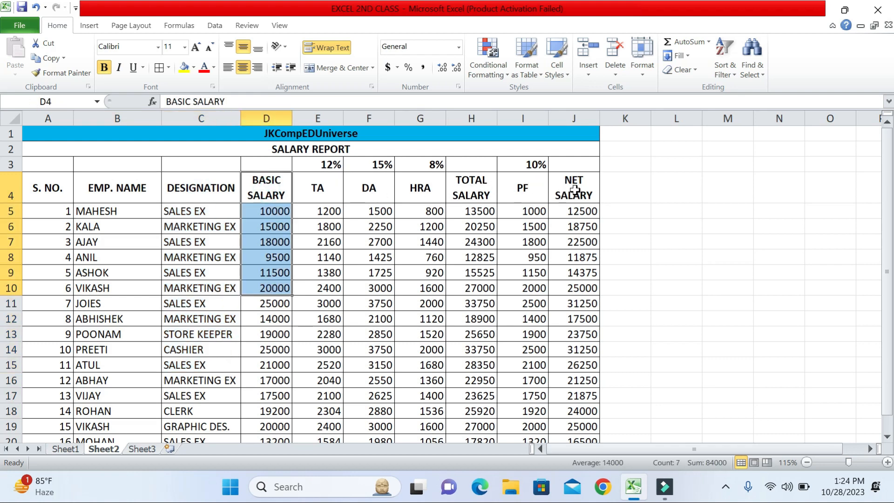
click(371, 238)
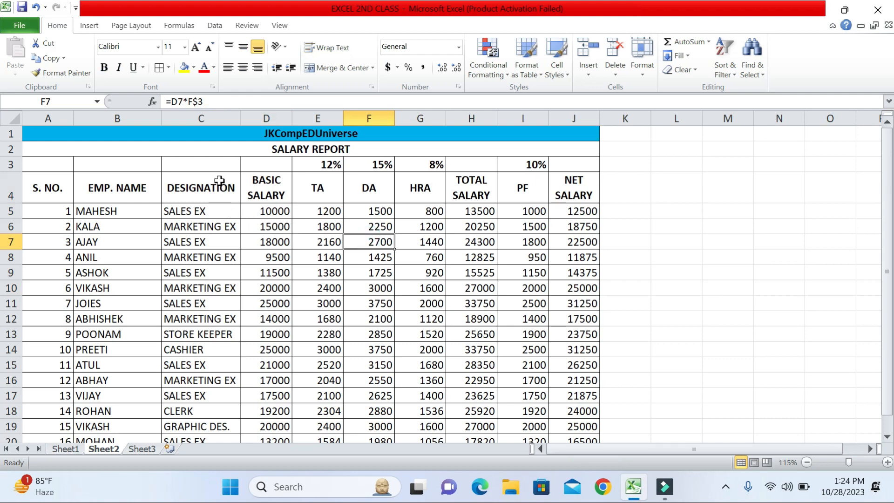
click(195, 213)
drag(195, 213, 573, 206)
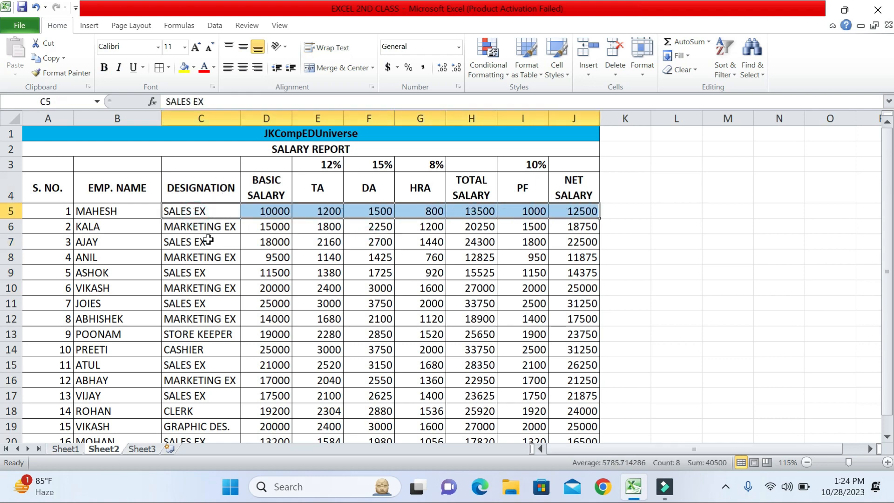
drag(305, 184, 329, 364)
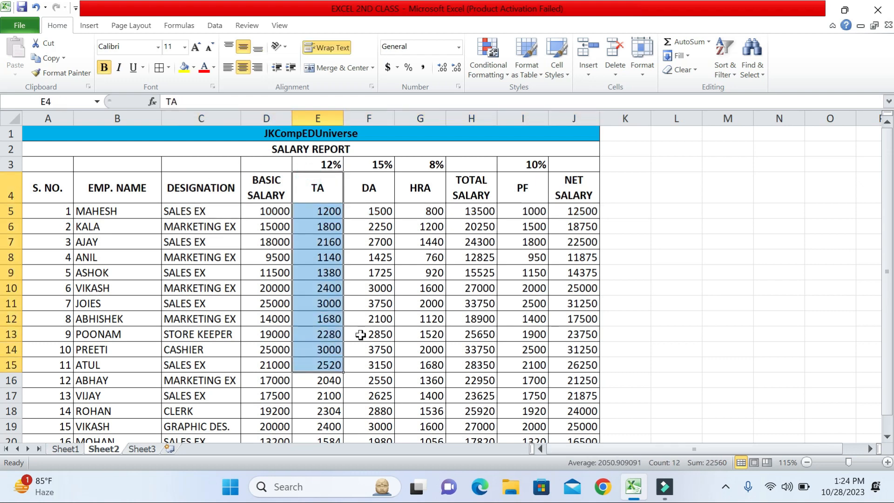
click(493, 68)
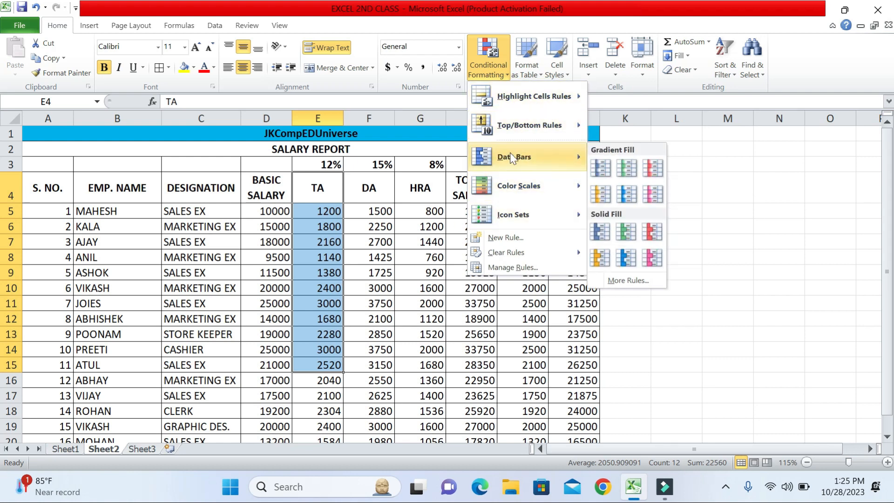
click(503, 237)
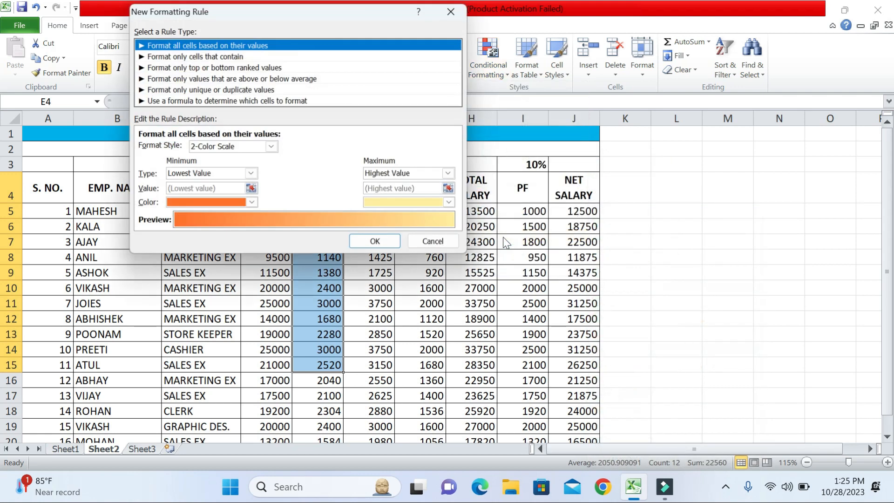
drag(303, 14, 569, 45)
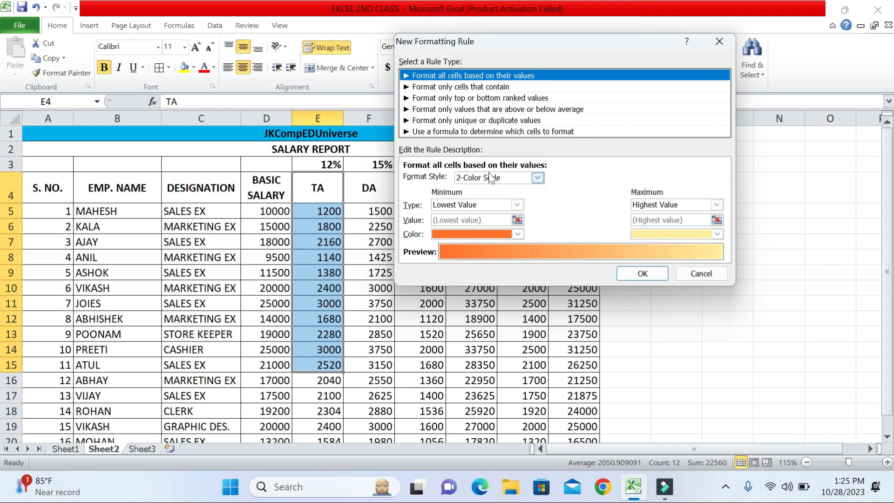
click(458, 88)
click(460, 109)
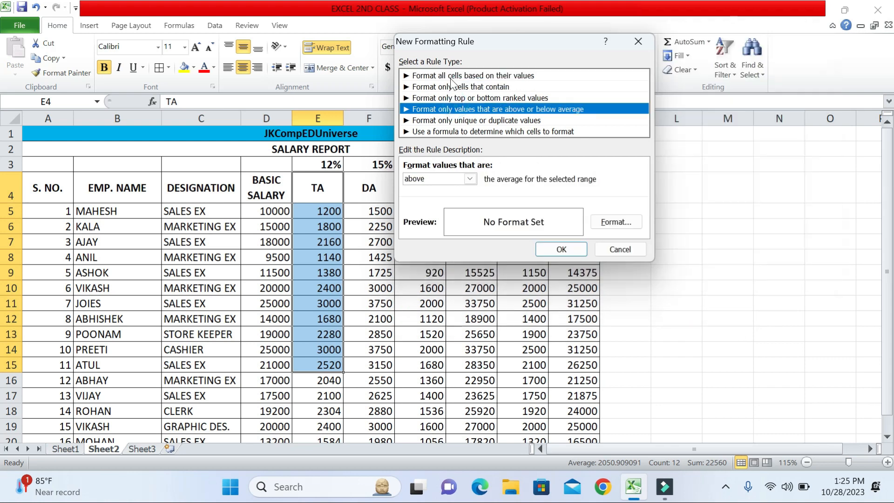
click(449, 75)
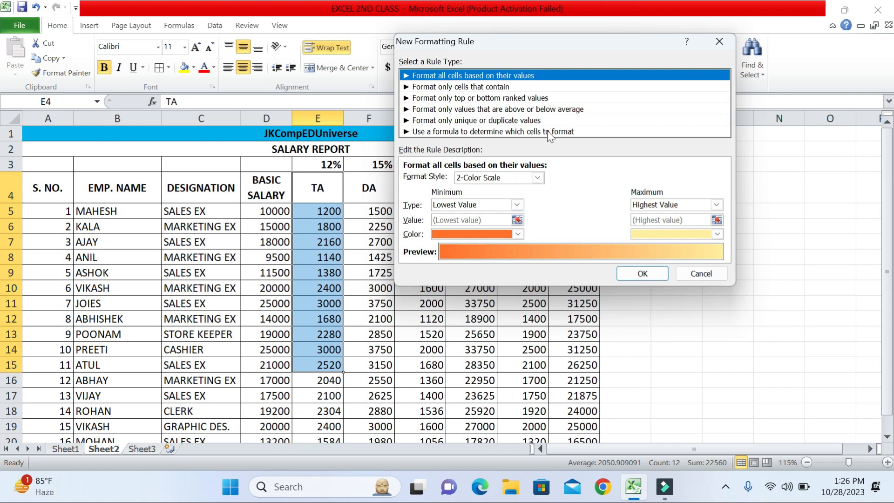
click(526, 177)
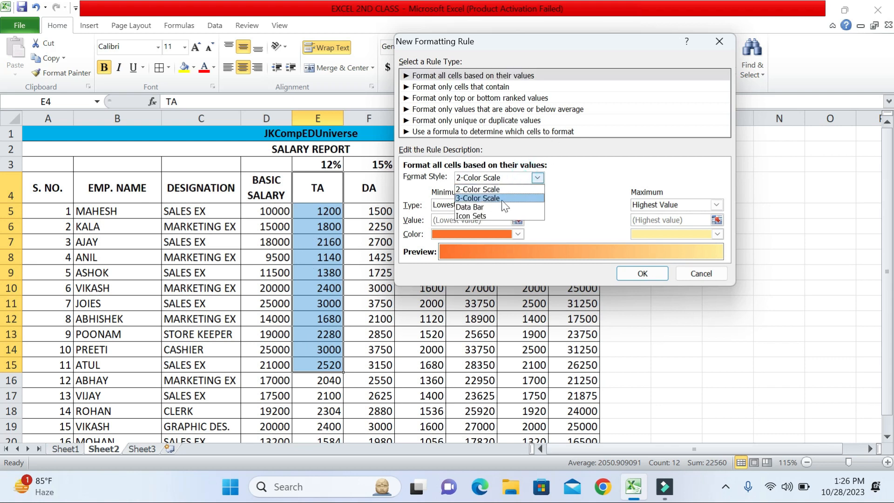
click(705, 274)
click(697, 275)
click(322, 302)
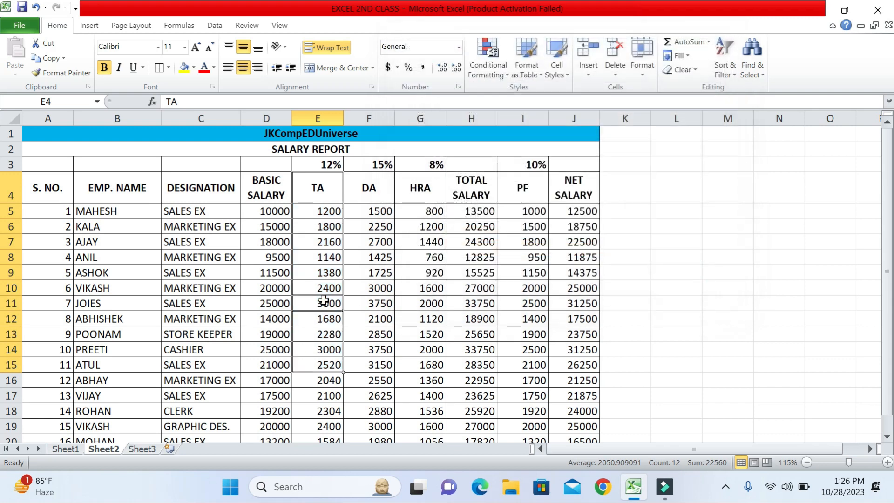
- Select the BASIC SALARY values in D5:D20 and start a new conditional formatting rule for them
scroll(280, 214, down, 1)
scroll(280, 213, up, 1)
click(270, 208)
key(ctrl+shift+Down)
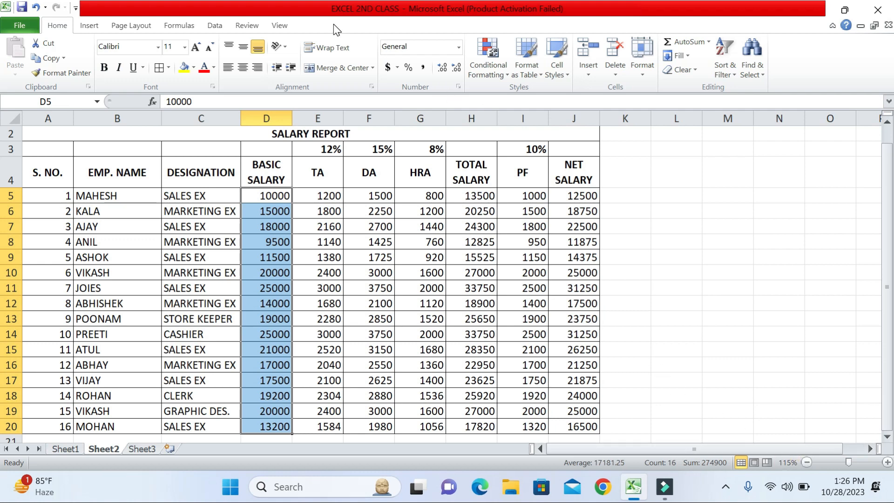
click(480, 70)
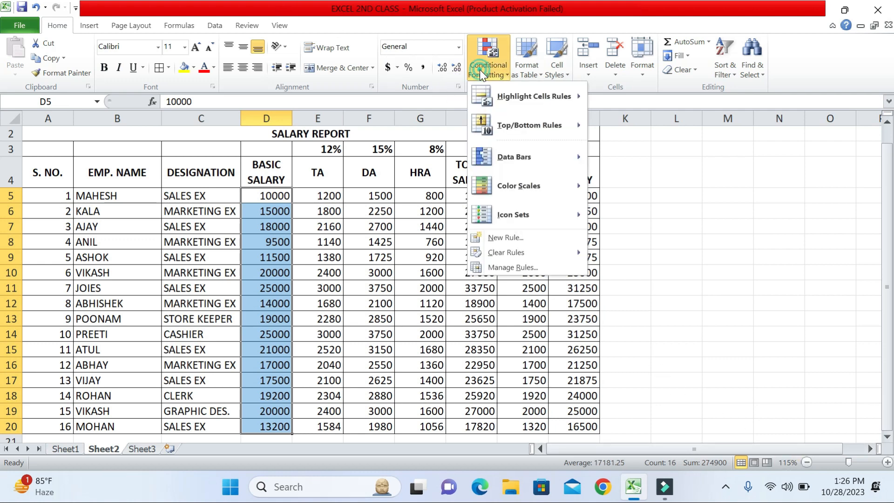
click(510, 237)
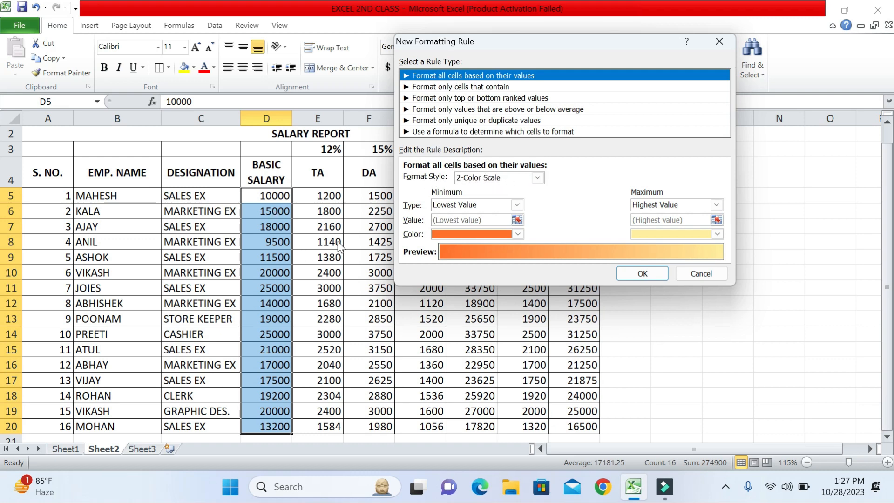
- Try the 3-Color Scale, Data Bar and Icon Sets format styles for the new rule
click(508, 177)
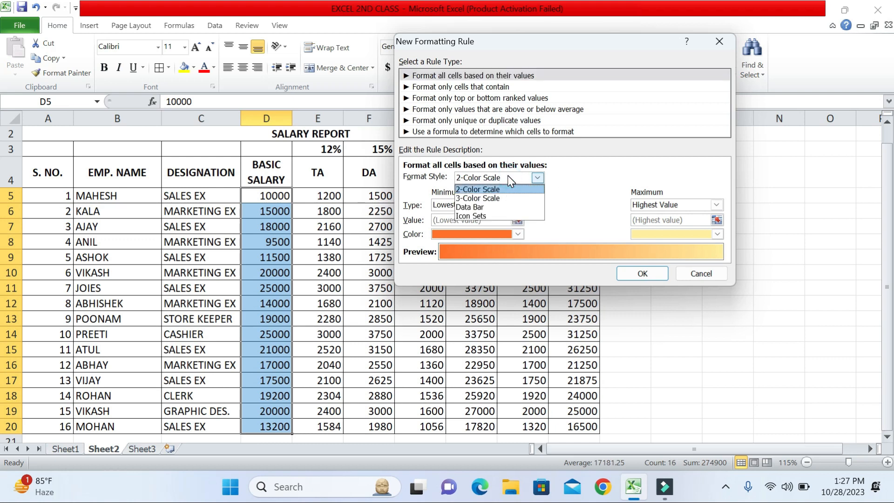
click(498, 198)
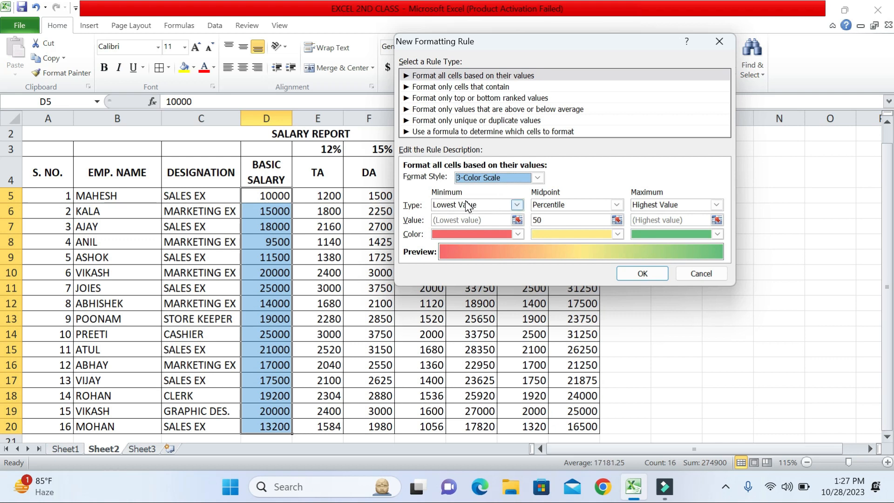
click(484, 178)
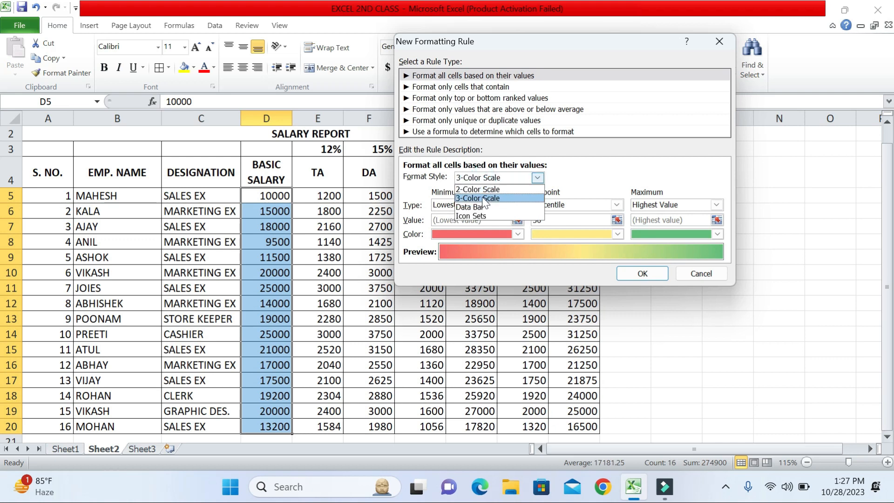
click(482, 207)
click(488, 182)
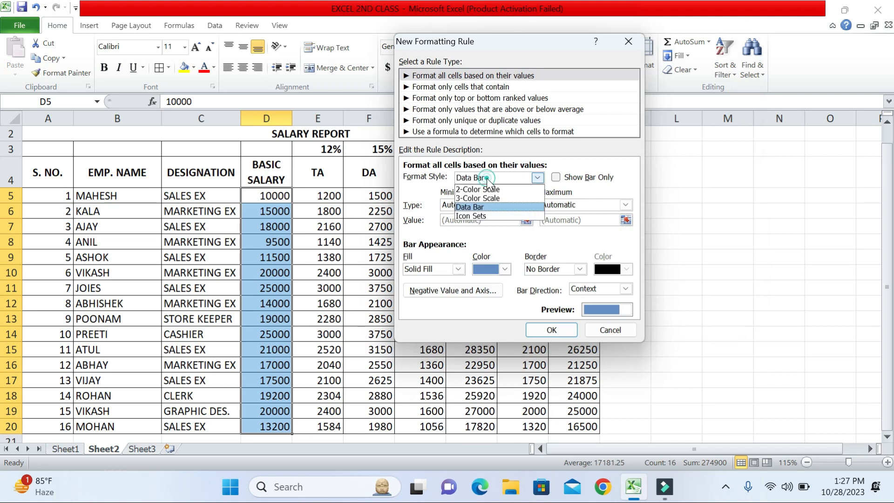
click(485, 212)
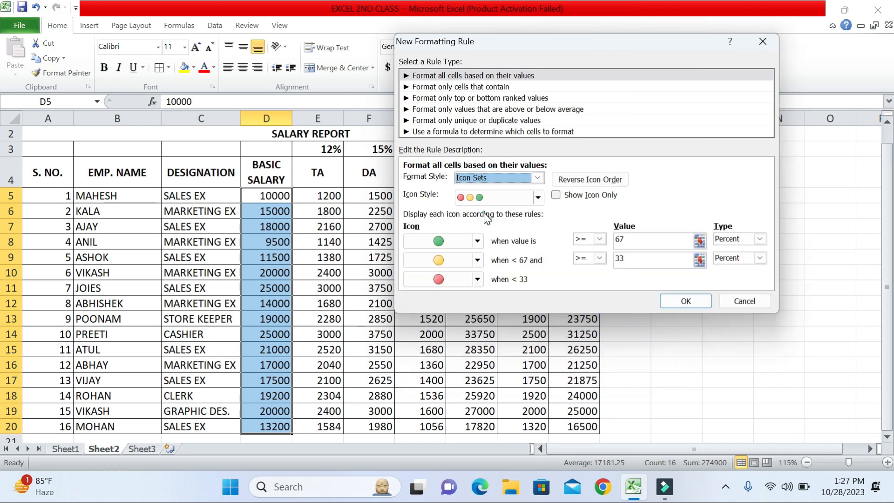
click(493, 177)
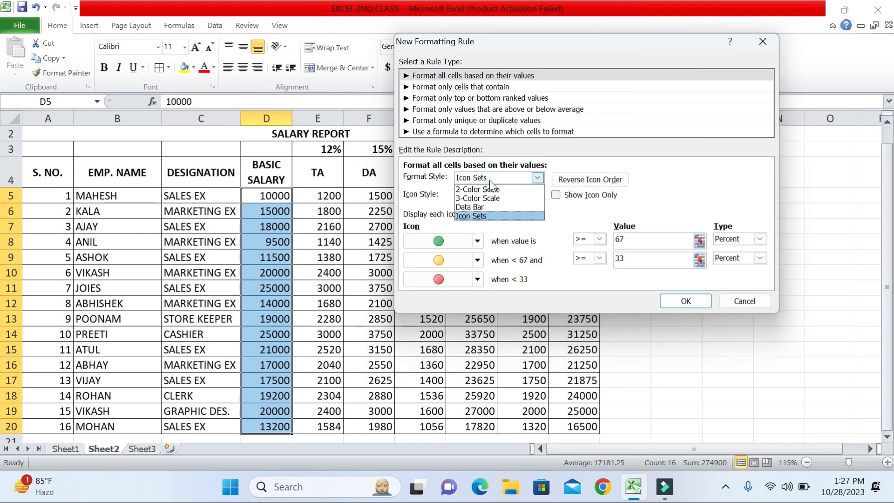
click(487, 207)
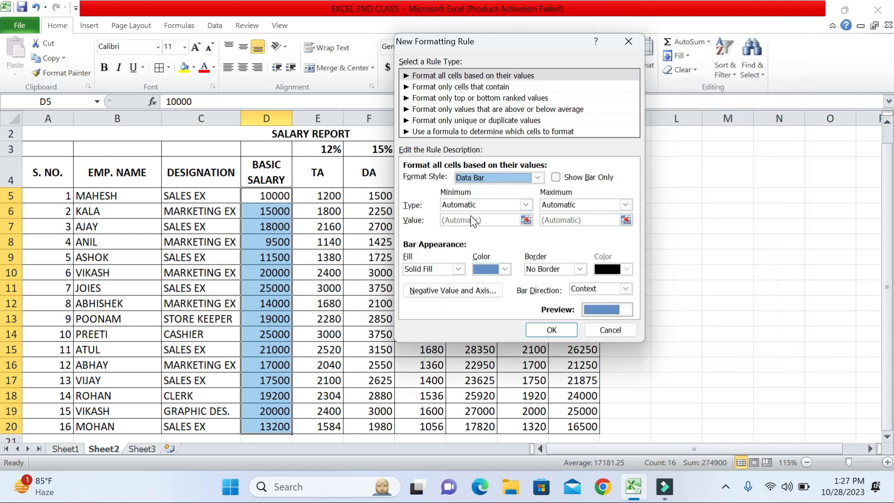
- Set the rule's format style to Icon Sets and choose the cross, exclamation mark and check mark icon style
click(499, 176)
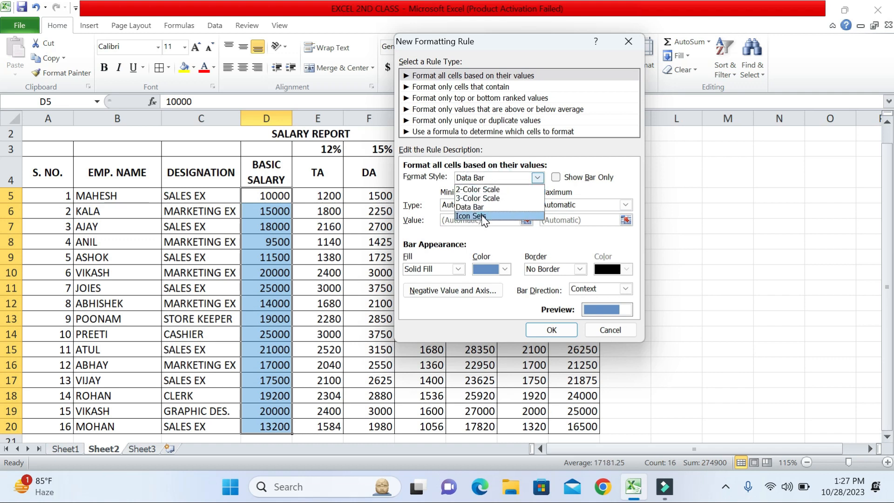
click(484, 215)
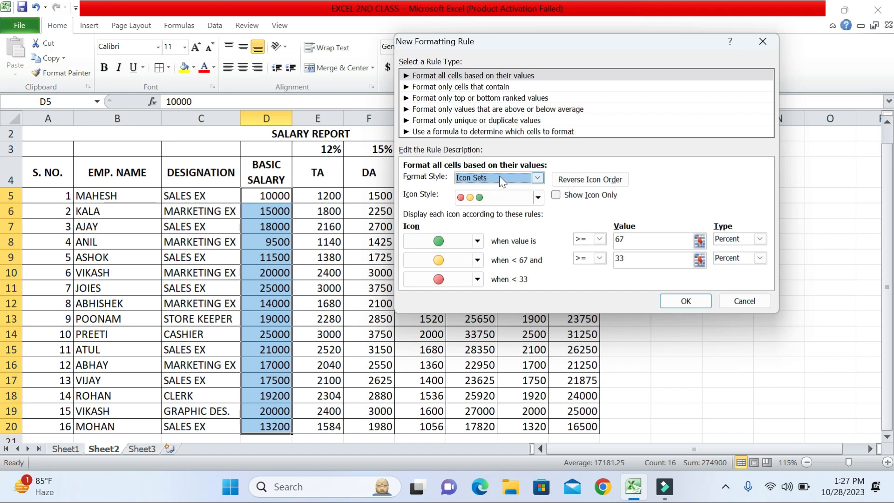
click(537, 198)
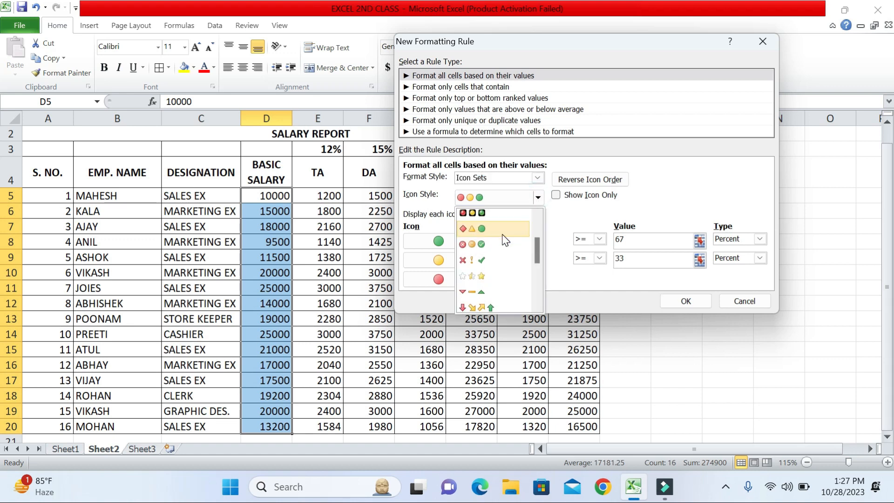
scroll(505, 240, up, 2)
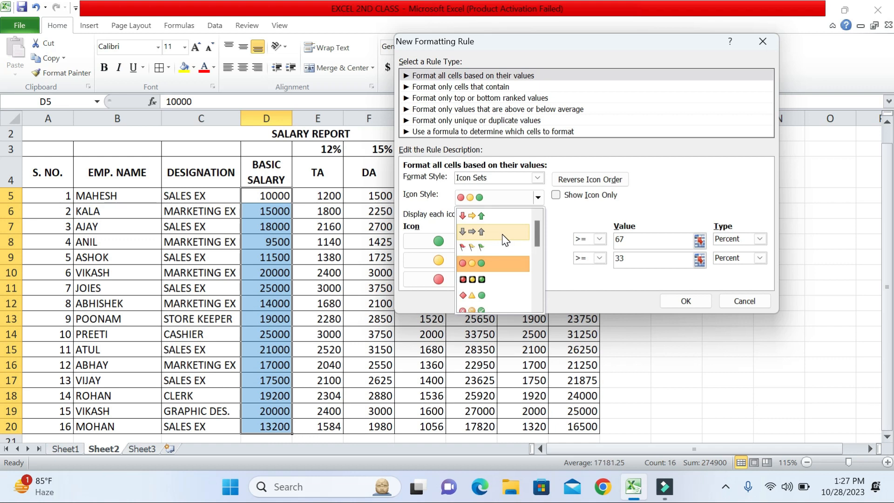
scroll(505, 239, down, 5)
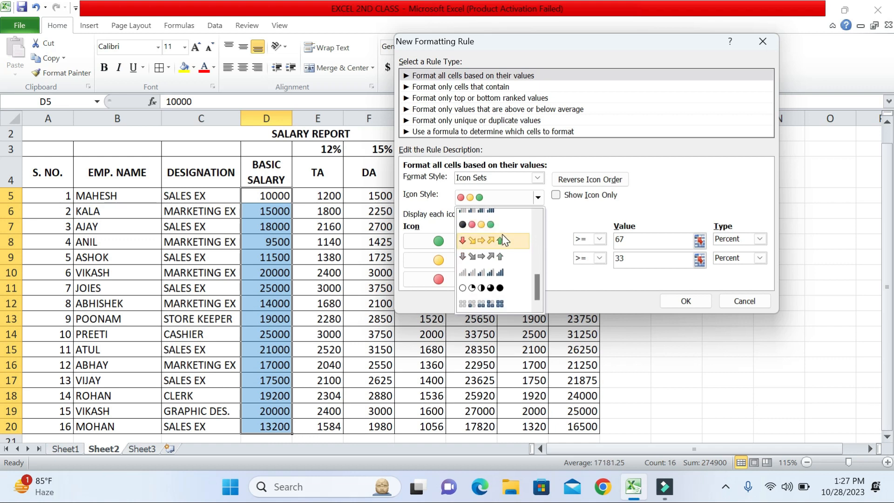
scroll(503, 235, up, 5)
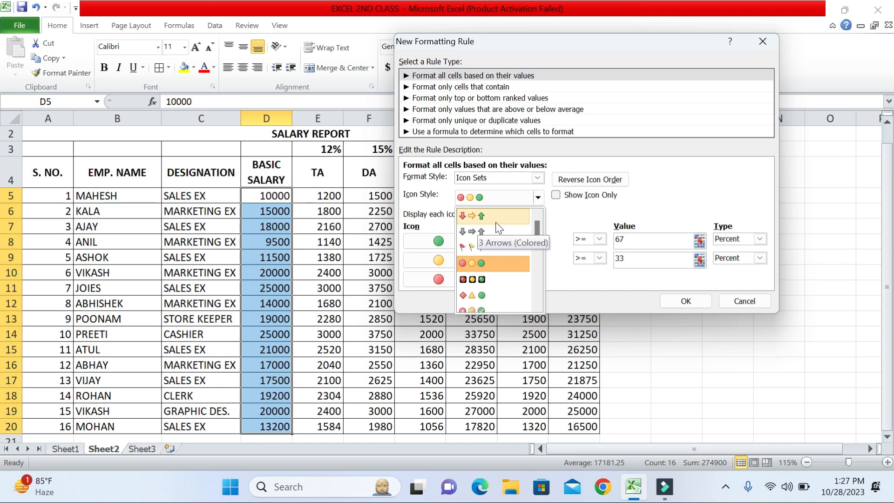
scroll(490, 233, down, 2)
scroll(490, 238, down, 5)
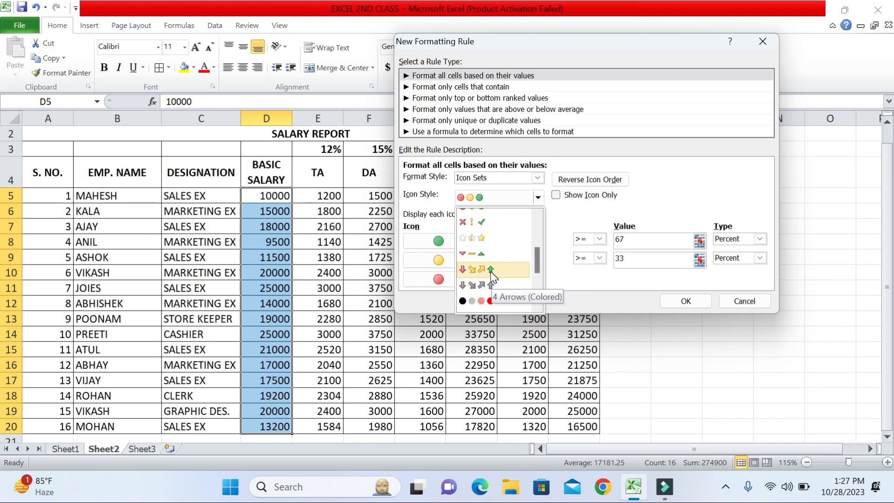
scroll(490, 272, down, 4)
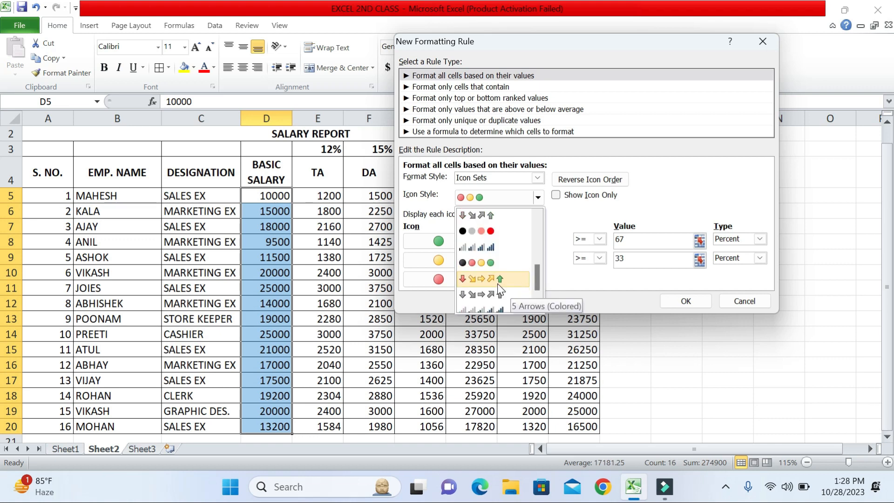
scroll(497, 283, down, 3)
scroll(497, 261, up, 4)
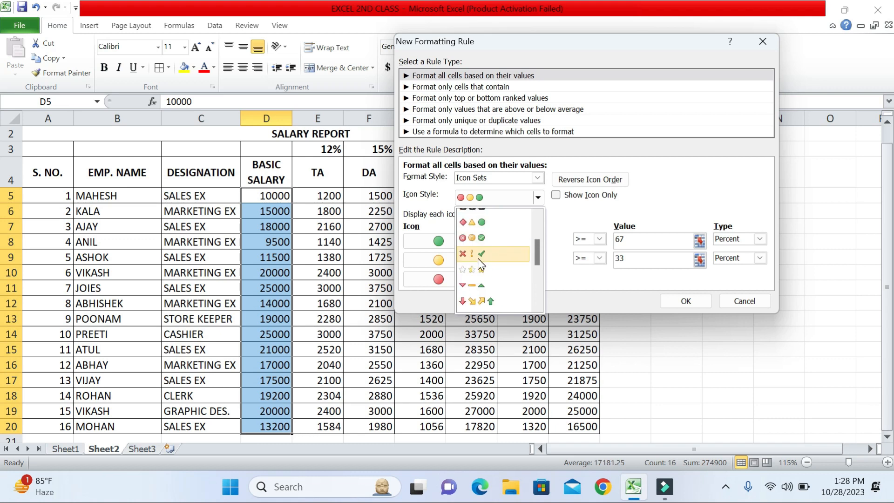
click(479, 259)
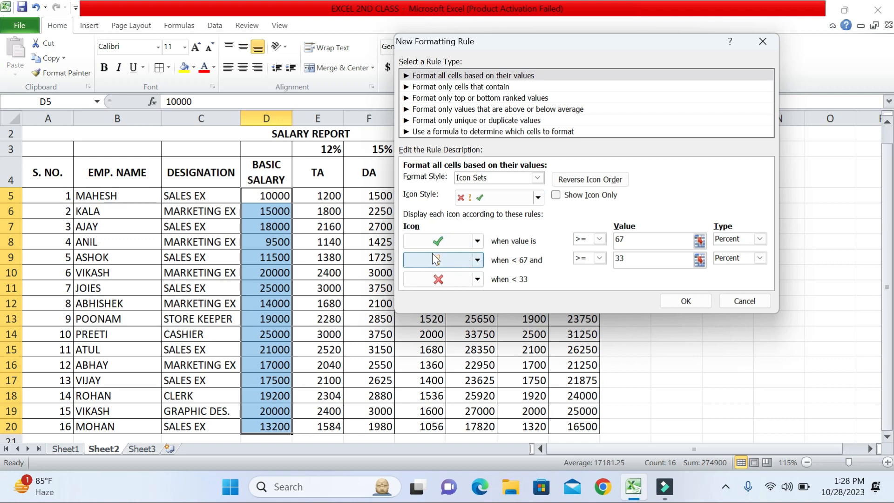
- Replace the middle exclamation mark icon with a solid gold star and set both threshold types to Number
click(477, 260)
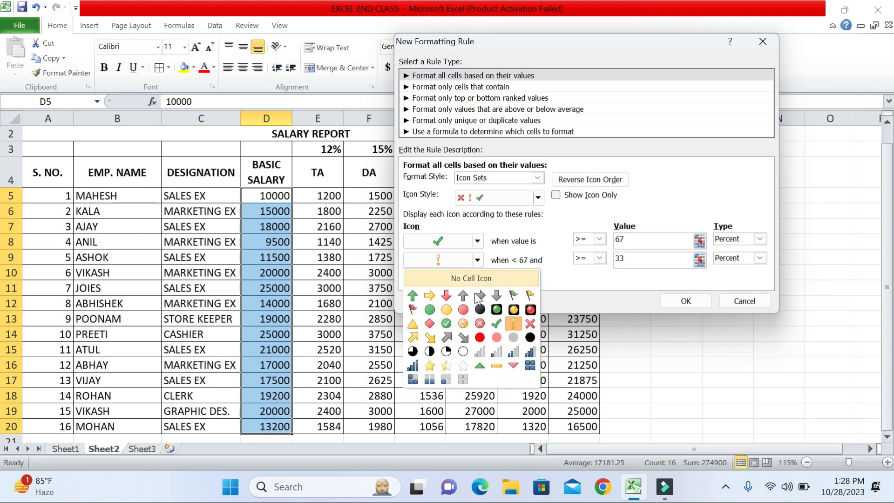
click(430, 366)
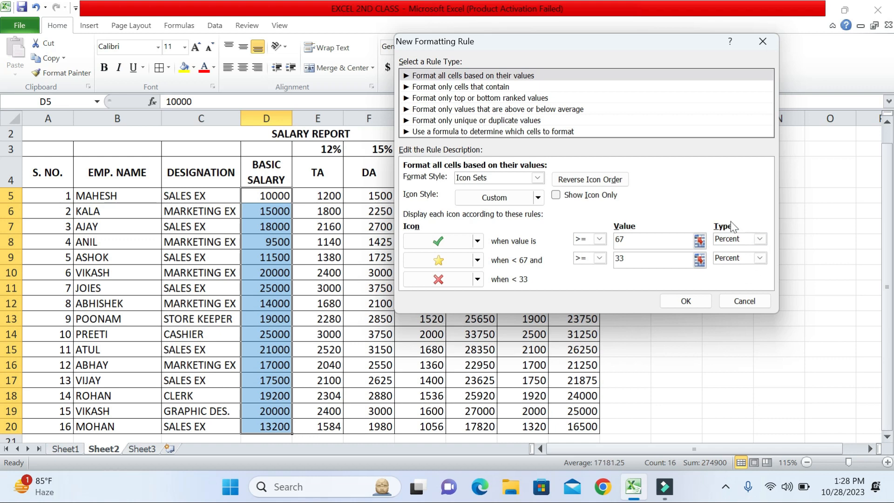
click(761, 239)
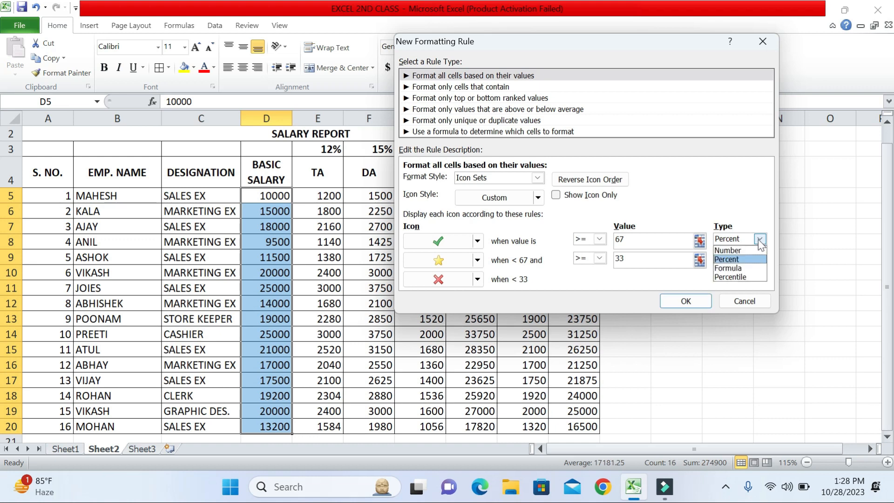
click(745, 251)
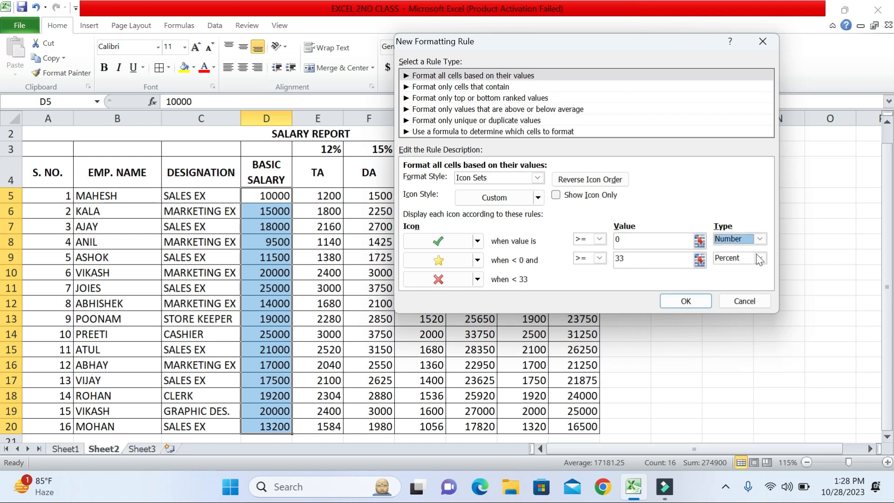
click(758, 259)
click(747, 270)
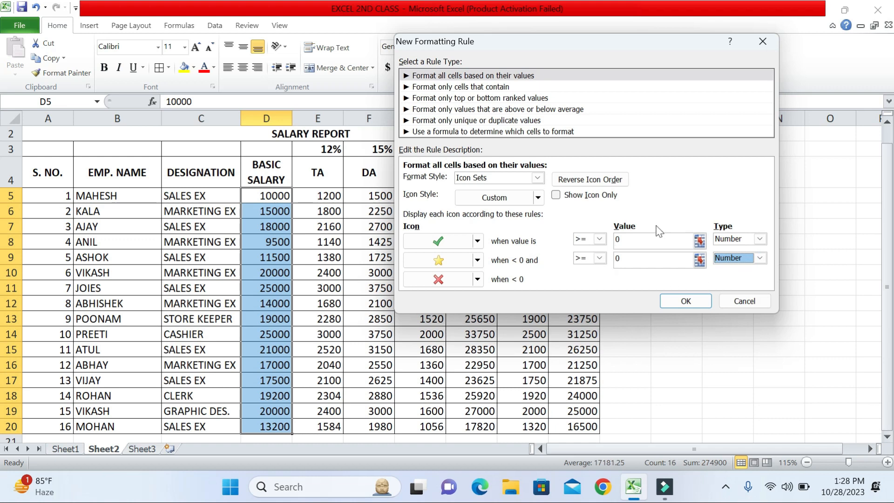
- Set the threshold value for the green check mark icon to 20000
click(625, 239)
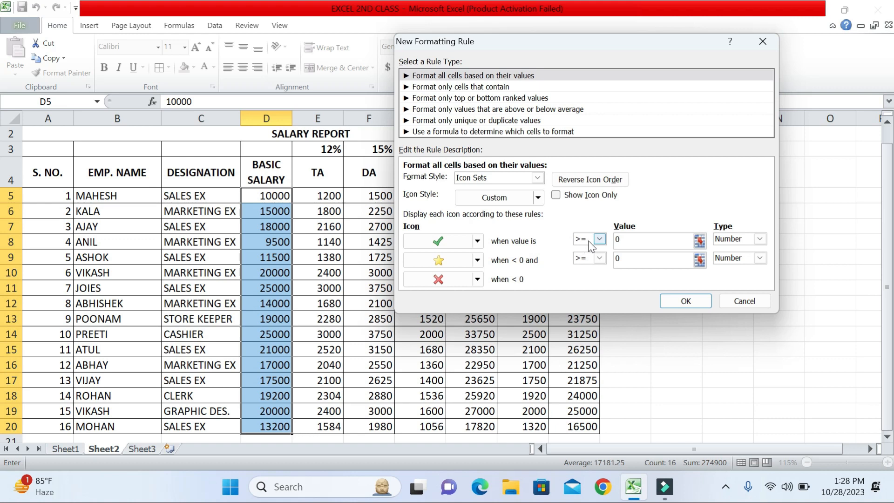
double_click(630, 239)
text(20000)
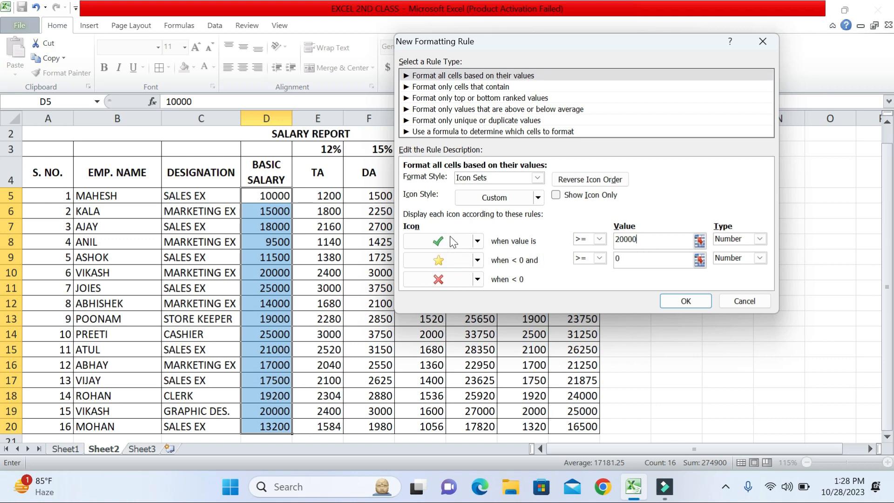
- Try the > operator for the check mark icon's threshold and return it to >=
click(600, 239)
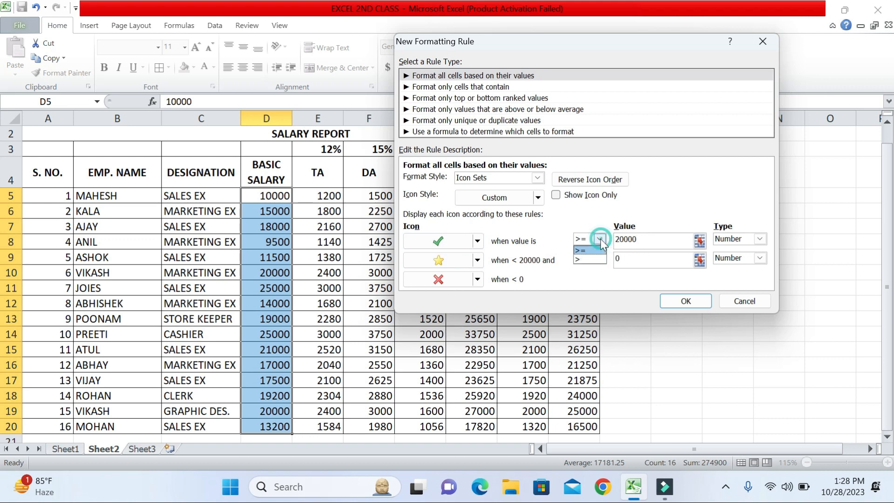
click(586, 262)
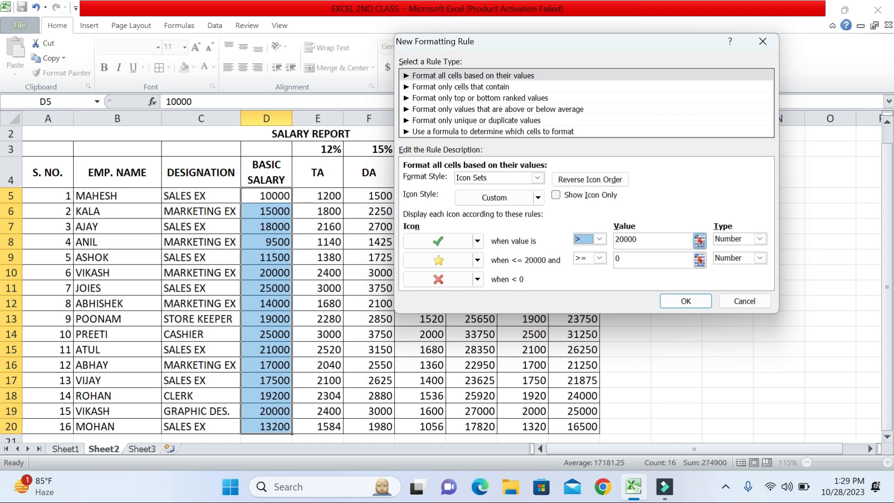
click(600, 239)
click(588, 250)
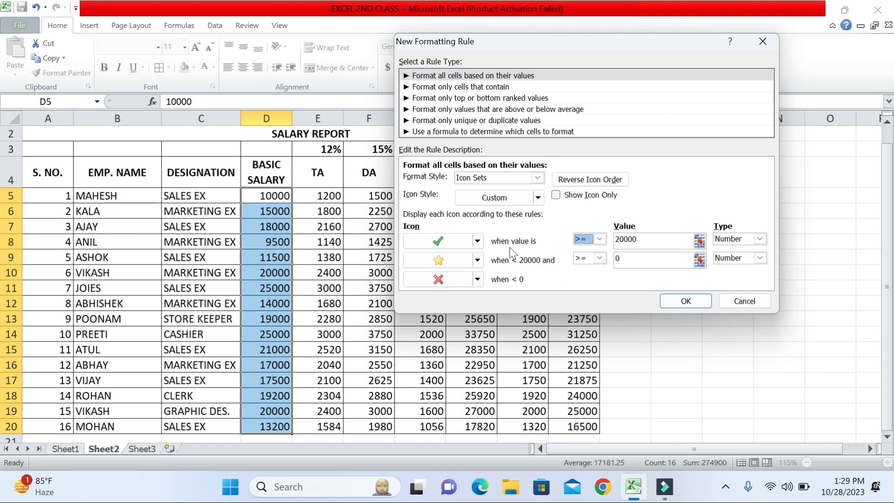
- Set the star icon's threshold value to 15000 and apply the new rule to the BASIC SALARY cells
click(632, 257)
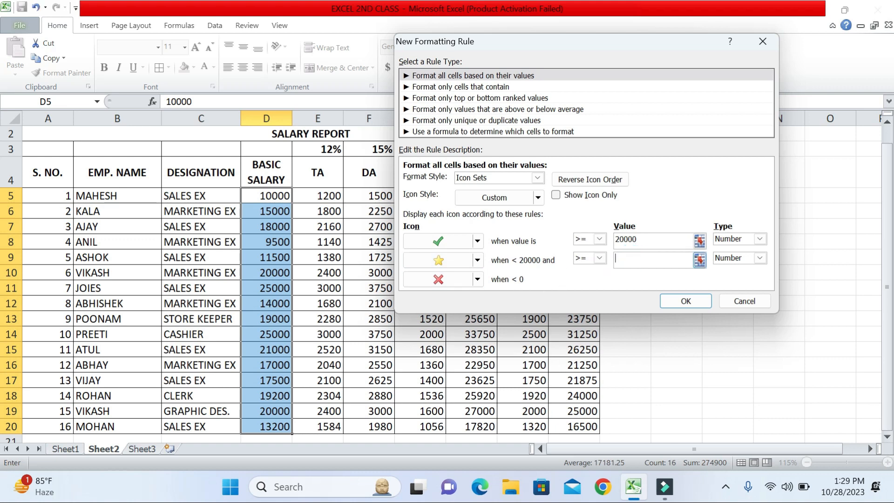
text(15000)
click(685, 302)
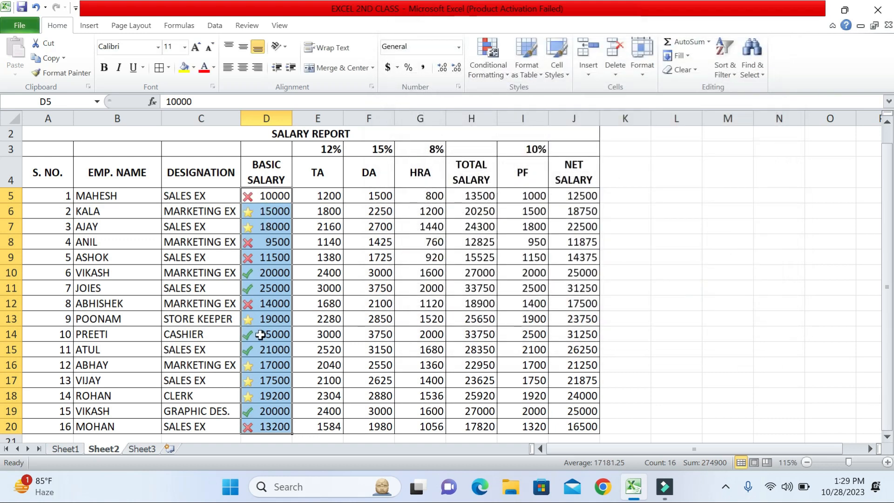
- Check the check mark and star icons in the BASIC SALARY column against the 20000 and 15000 thresholds
click(267, 221)
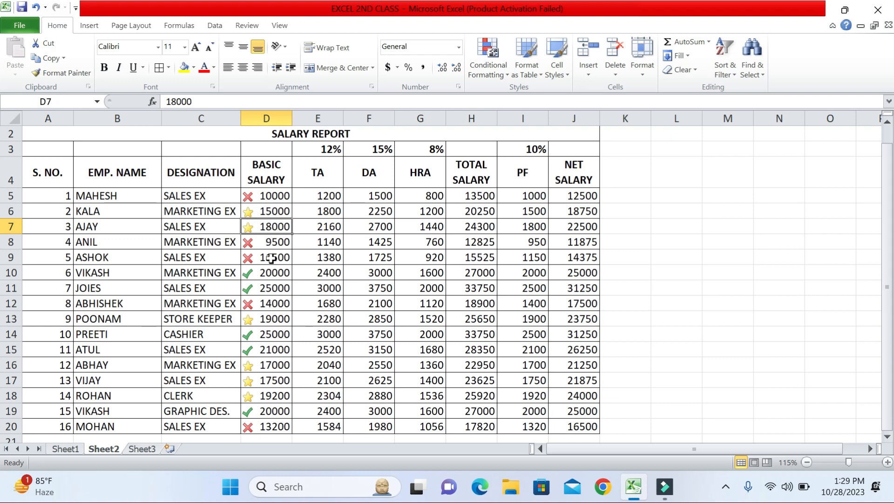
click(274, 272)
click(275, 289)
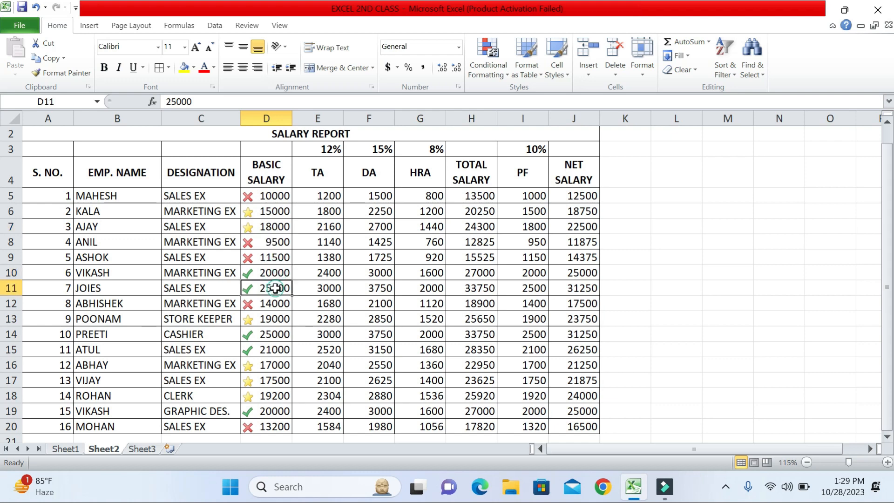
drag(268, 335, 270, 348)
click(267, 412)
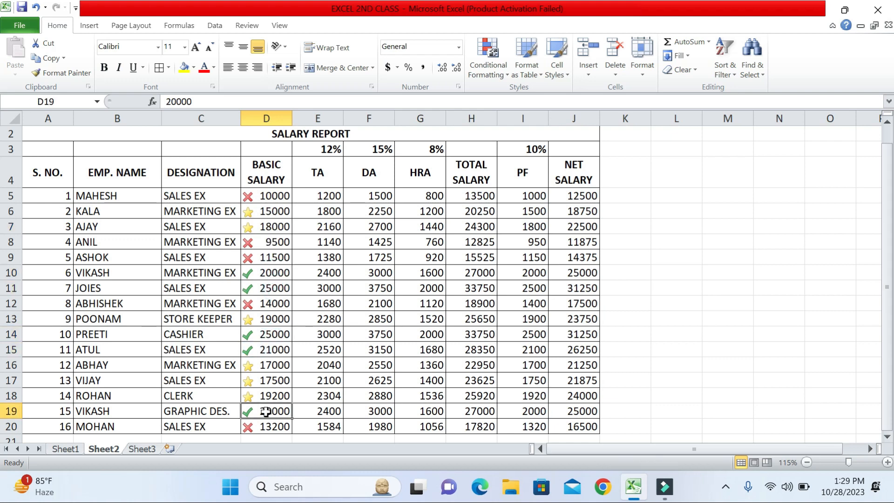
click(265, 349)
click(266, 338)
drag(268, 289, 267, 275)
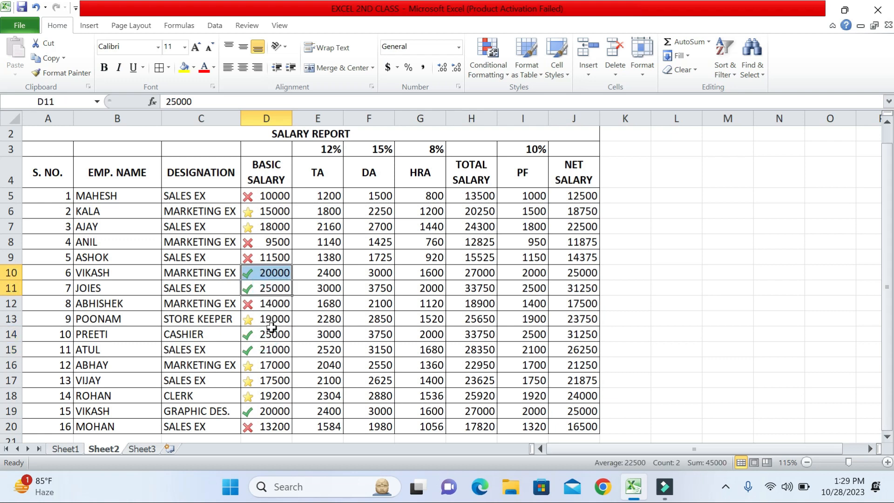
click(272, 212)
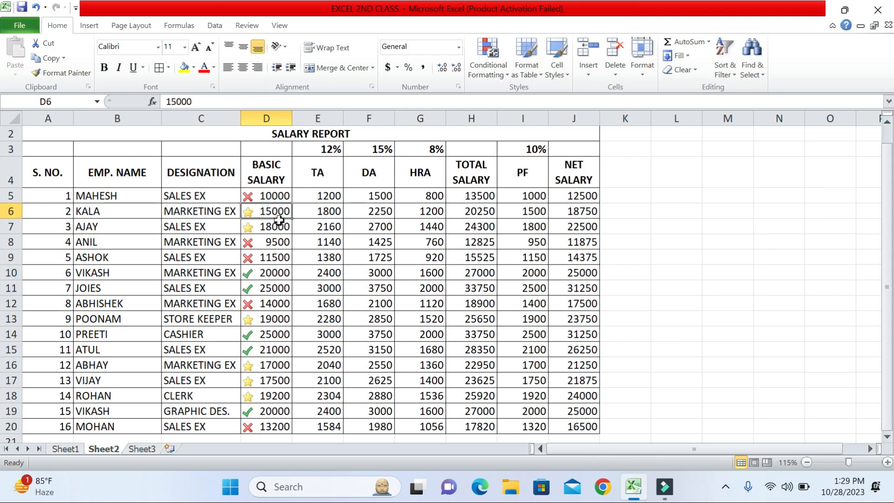
drag(272, 212, 270, 224)
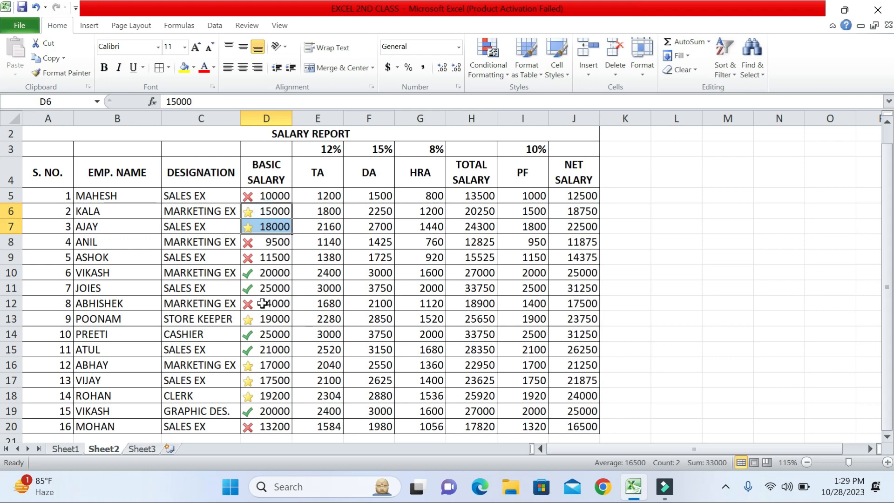
click(265, 319)
drag(266, 366, 266, 395)
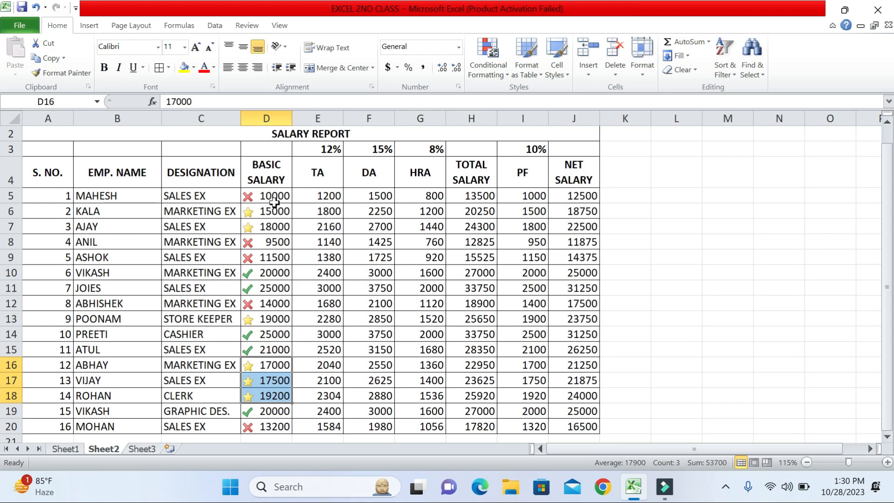
- Select D5:D20 and open its existing Icon Set rule for editing through the conditional formatting rules manager
drag(271, 199, 268, 422)
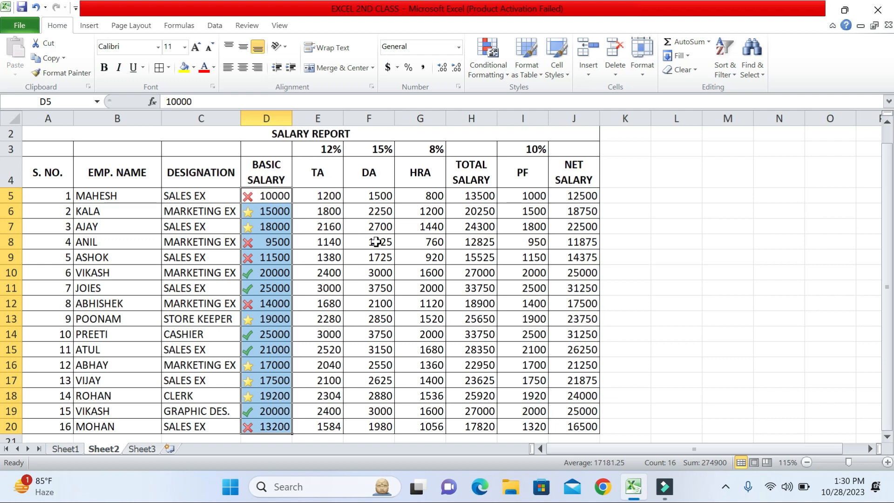
click(480, 71)
mouse_move(512, 256)
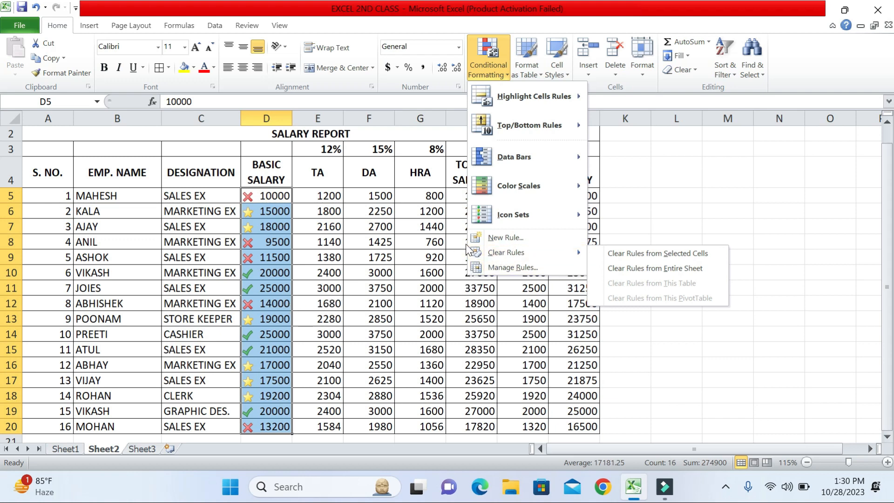
click(497, 269)
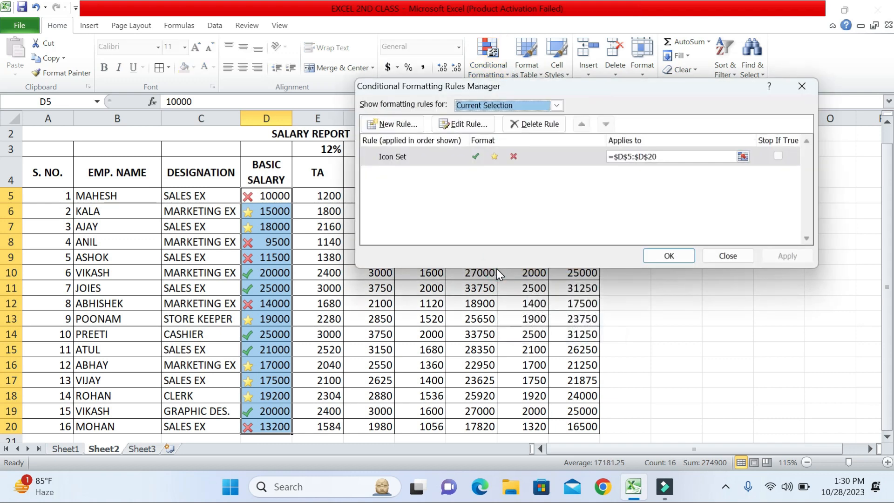
click(457, 155)
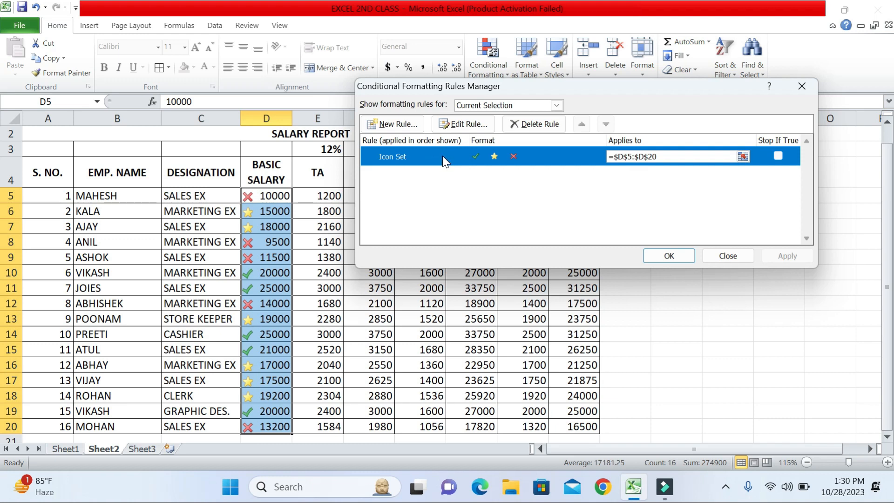
click(460, 127)
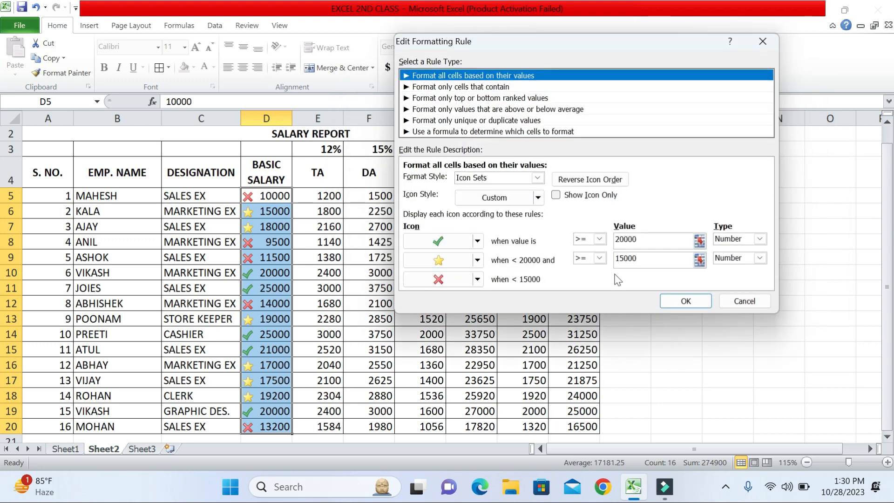
- Change the icon for values below 15000 to a red circle and apply the edited rule to the BASIC SALARY cells
click(478, 279)
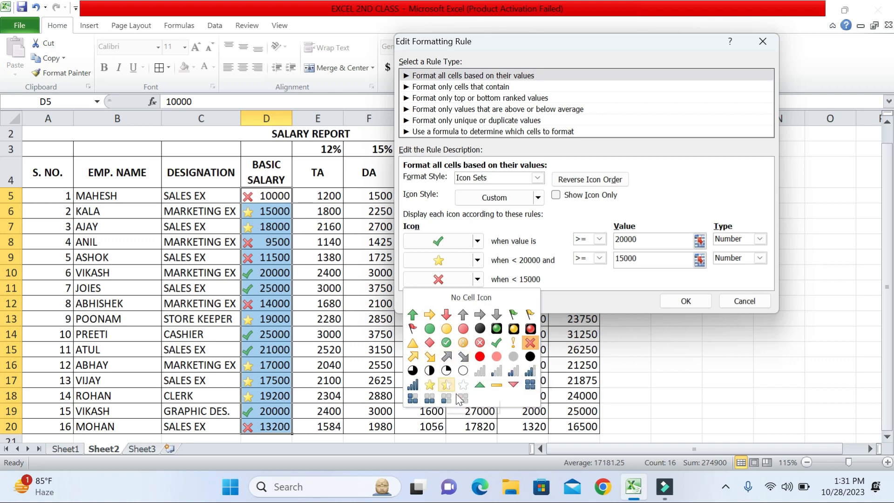
click(480, 356)
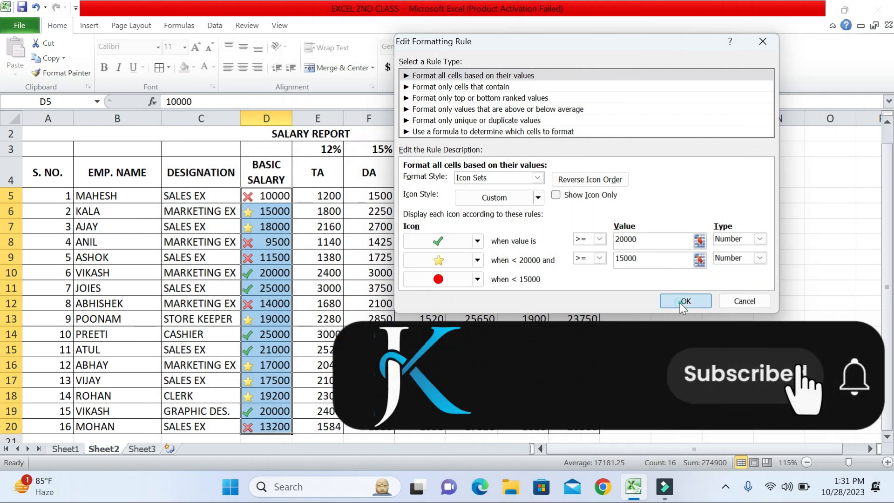
click(681, 303)
click(668, 256)
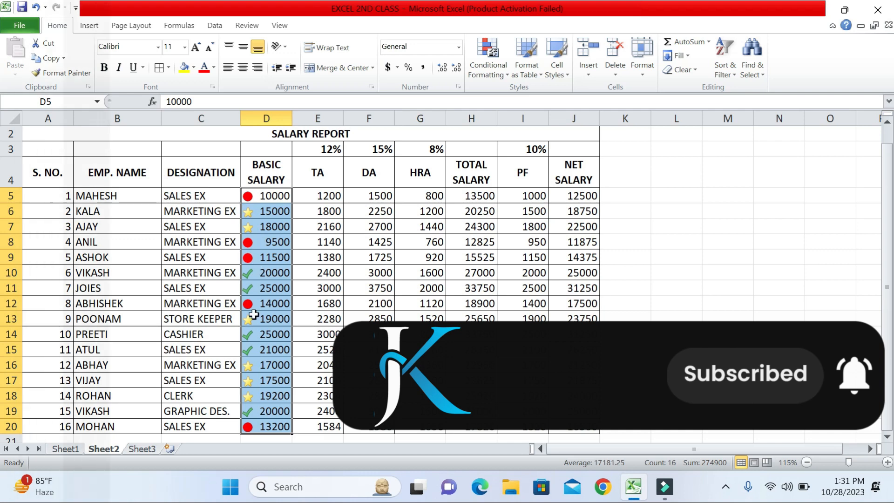
- Clear the conditional formatting rules from the selected BASIC SALARY cells
click(496, 66)
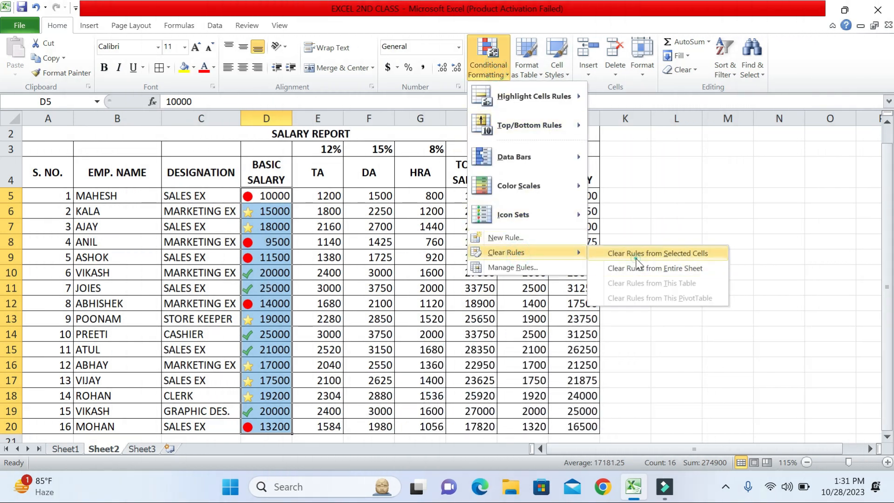
click(637, 257)
- Review the condition types and comparison operators offered for a new Format only cells that contain rule
click(498, 66)
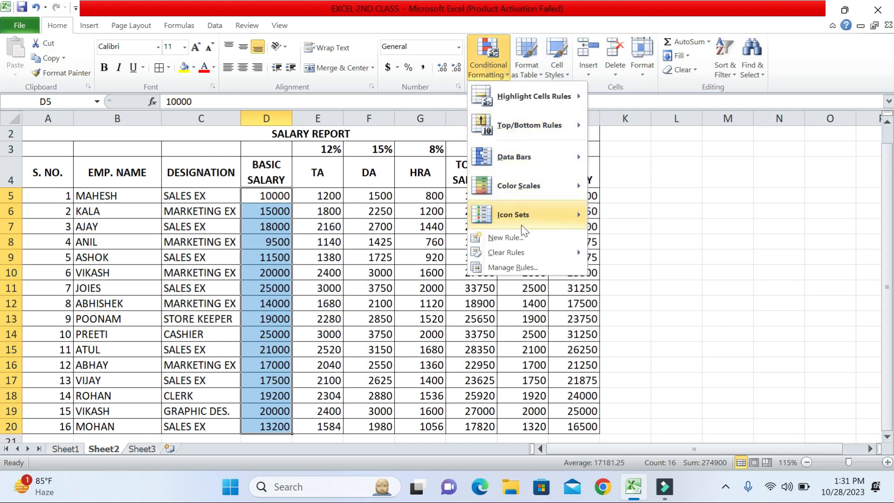
click(505, 238)
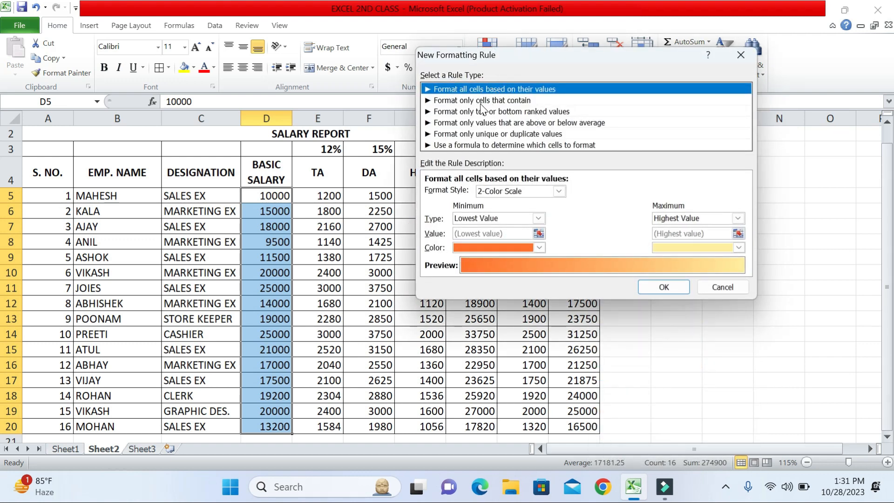
click(482, 101)
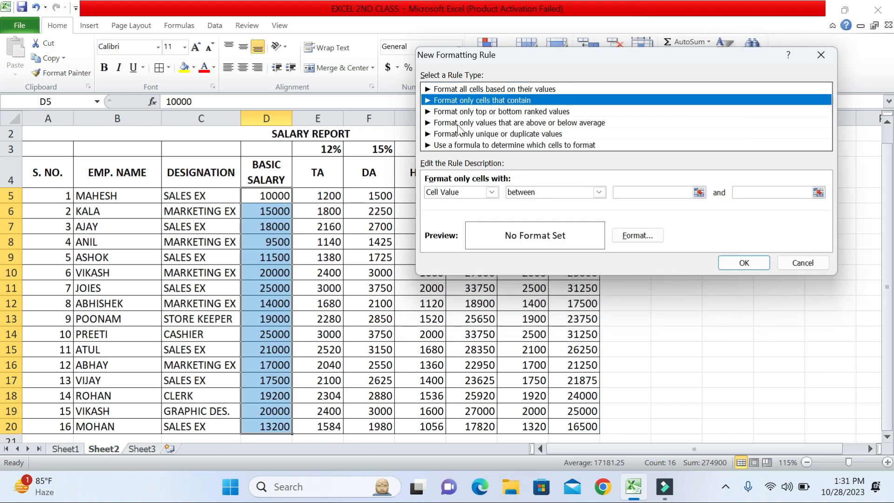
click(492, 192)
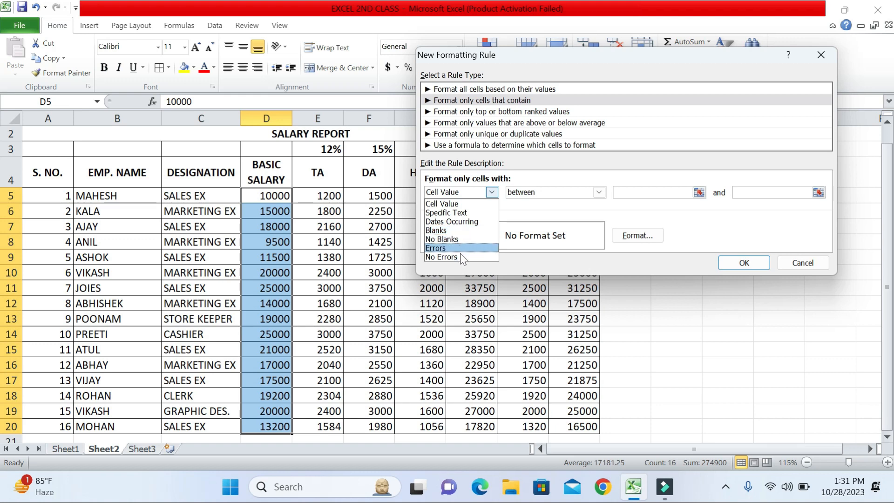
click(448, 204)
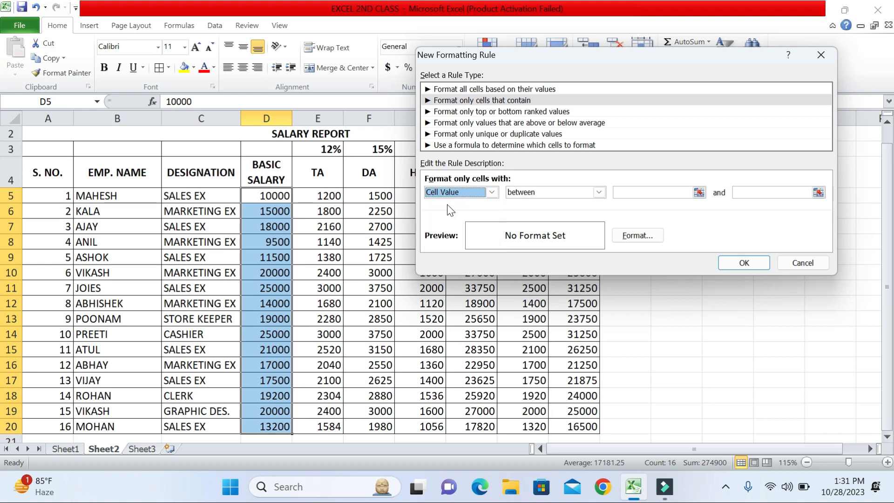
click(553, 201)
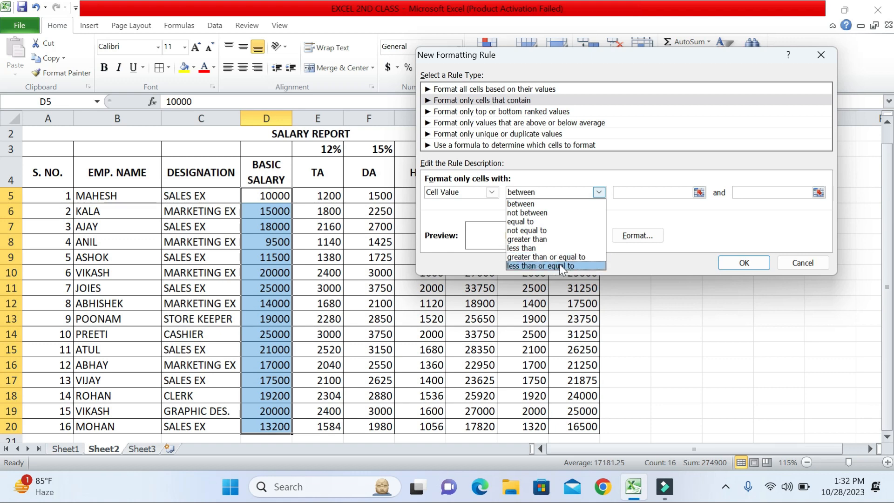
click(532, 205)
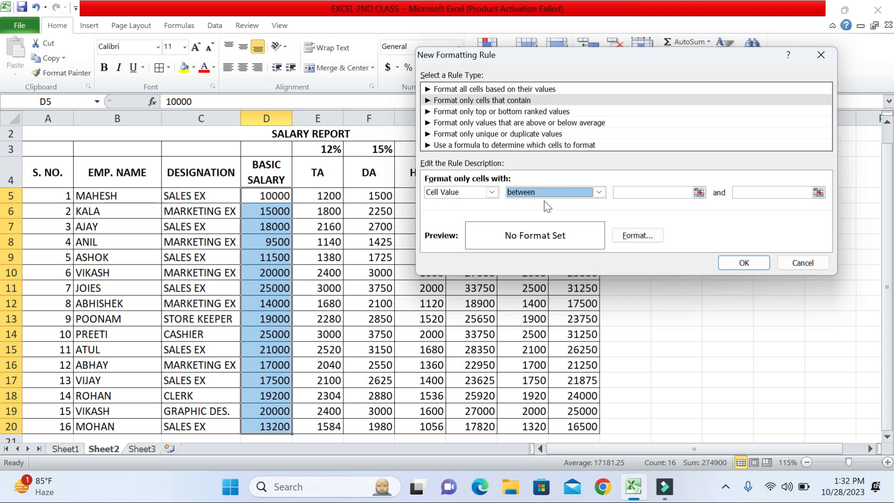
click(553, 193)
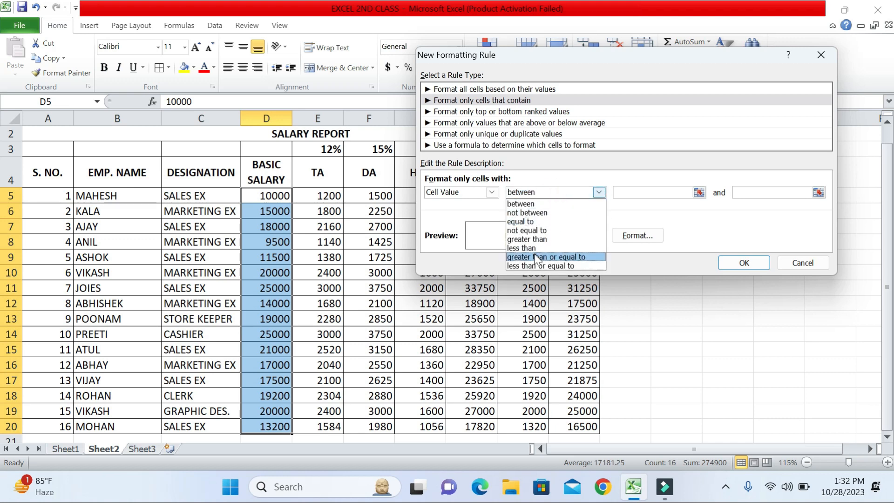
click(542, 203)
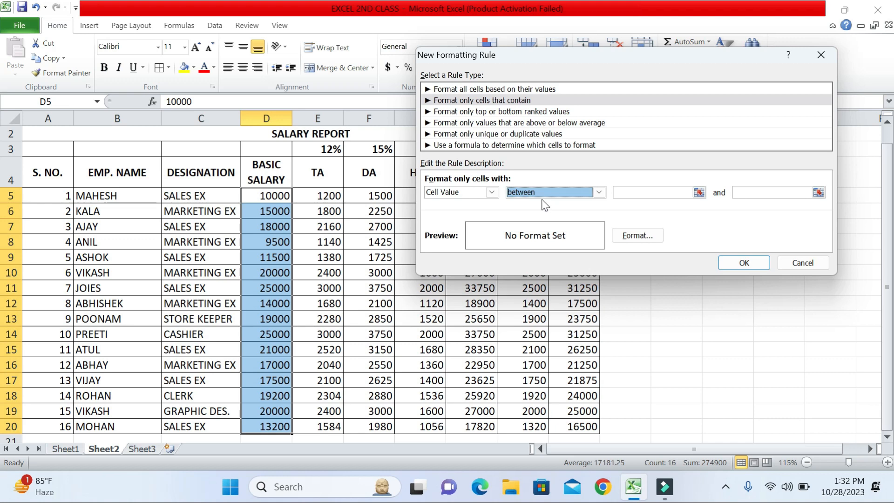
- Try to apply the Cell Value between rule with 20000 as a limit to the BASIC SALARY cells
click(641, 193)
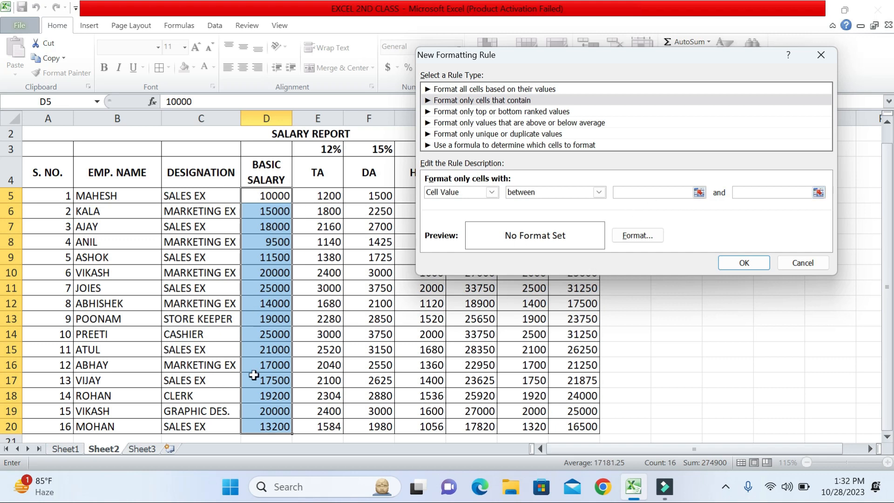
click(628, 192)
text(20000)
click(738, 264)
click(304, 244)
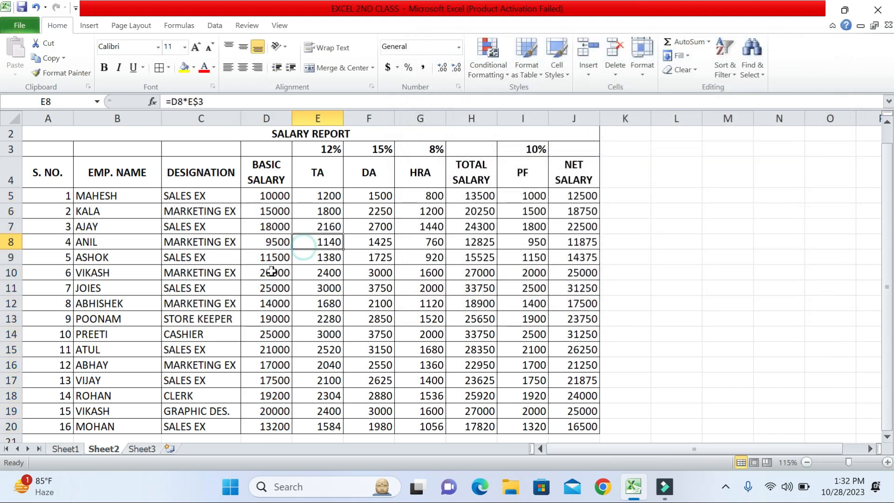
- Select D5:D20 and set up a new Format only cells that contain rule for cell values between 15000 and 20000
drag(272, 196, 267, 409)
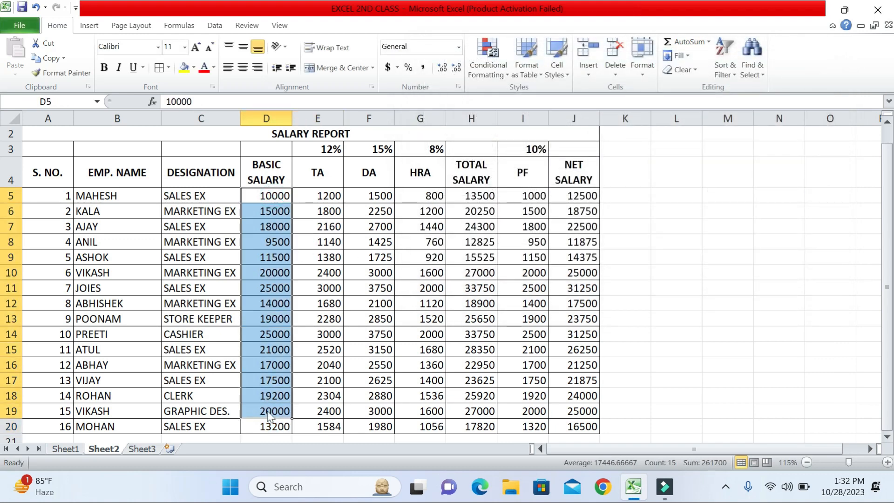
key(shift+Down)
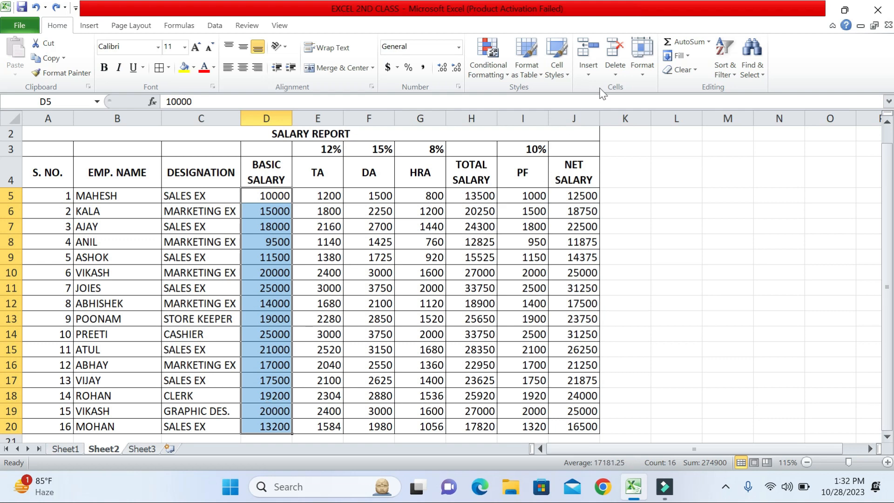
click(501, 55)
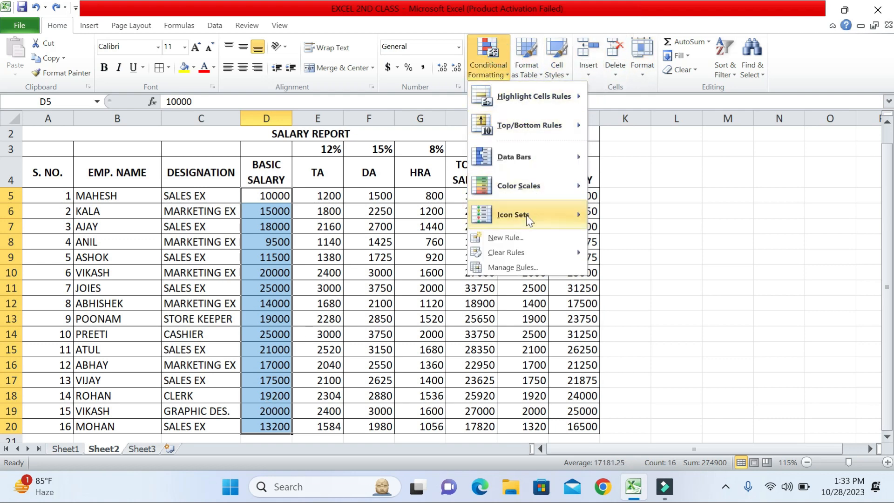
click(517, 239)
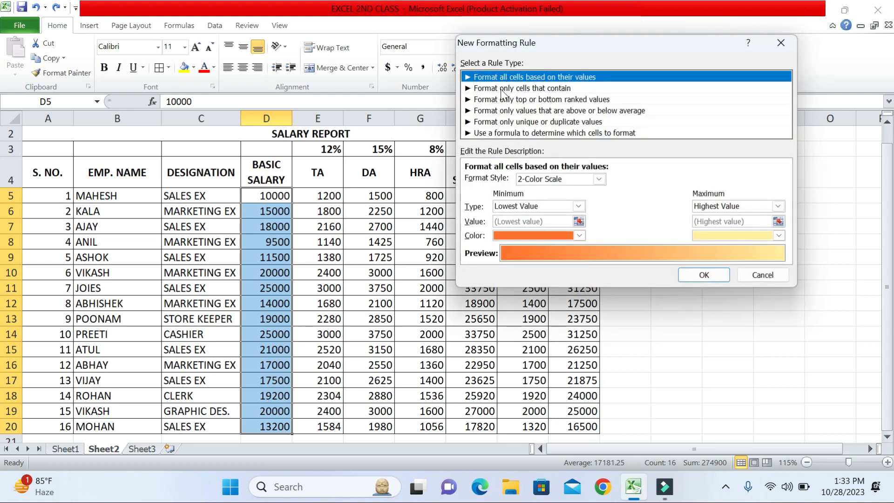
click(502, 91)
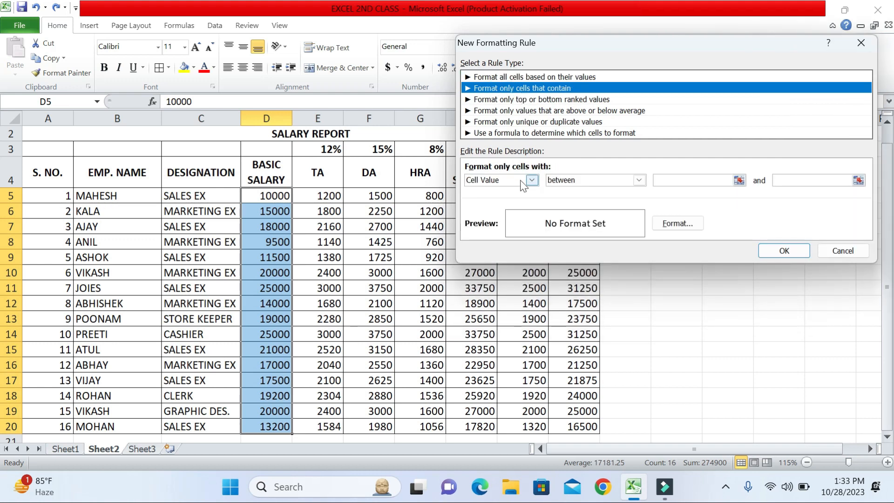
click(580, 181)
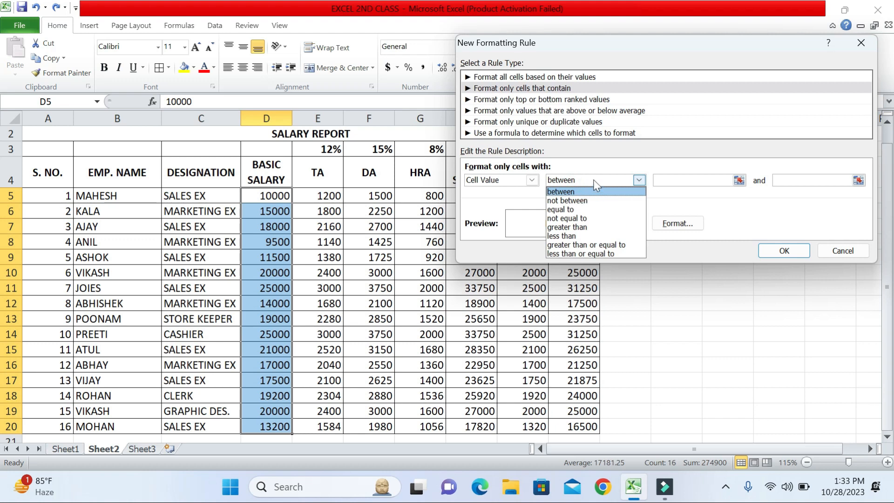
click(566, 191)
click(663, 178)
text(15000)
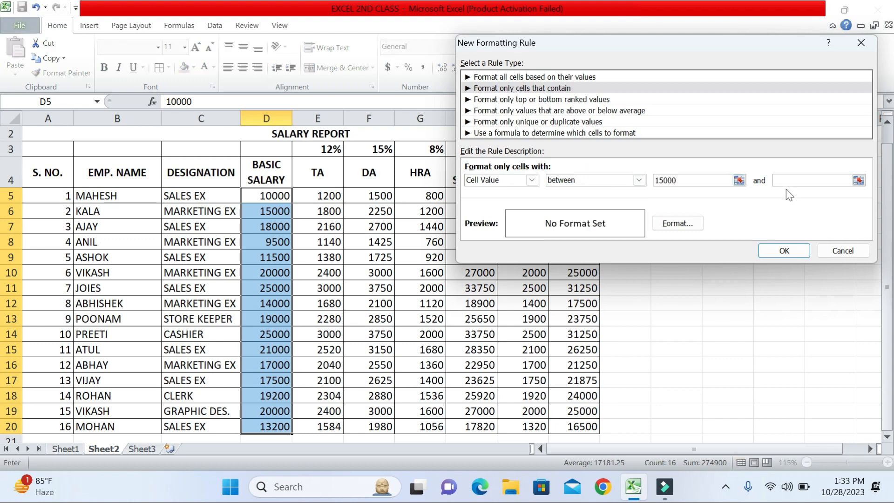
click(788, 182)
- Give the rule's format an orange fill with a vertical stripe pattern in red
click(678, 223)
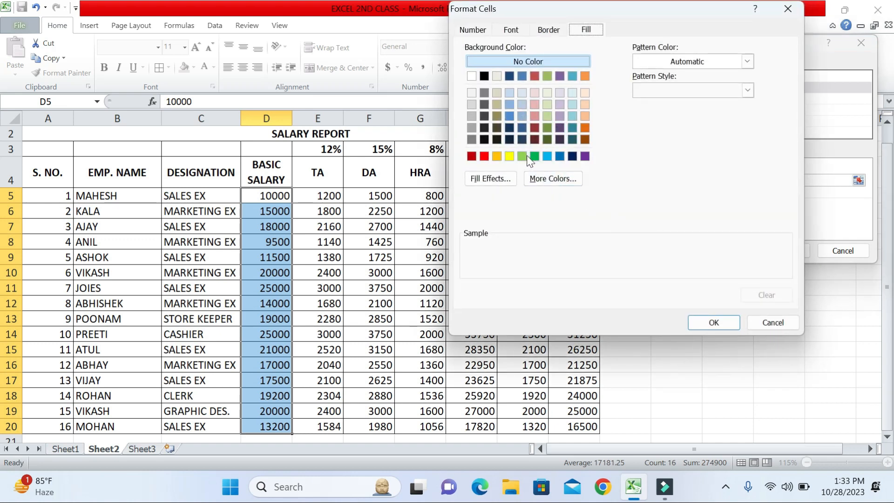
click(498, 157)
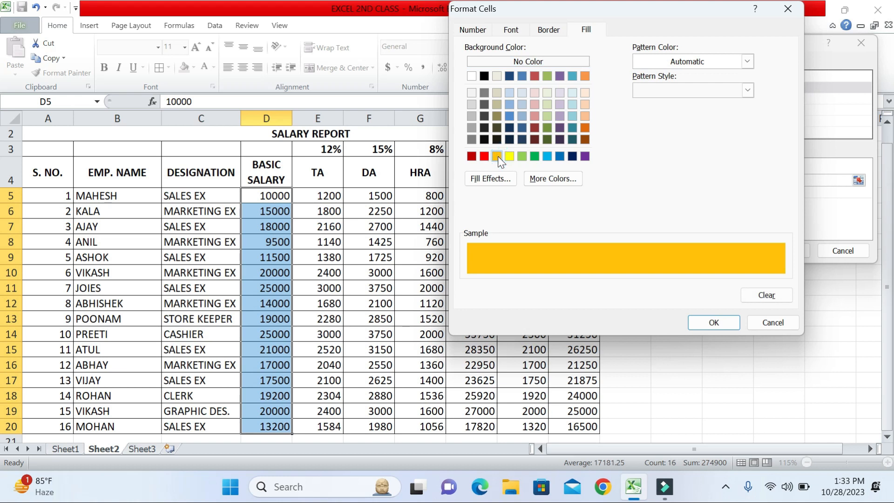
click(690, 89)
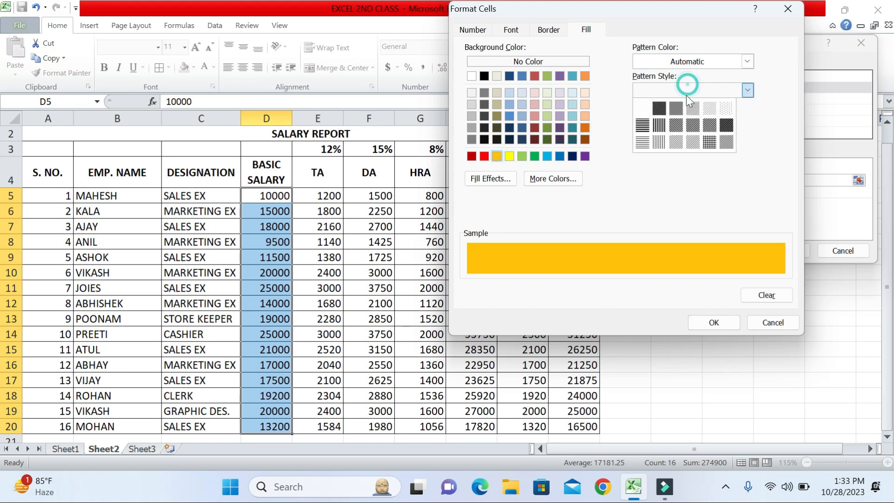
click(660, 125)
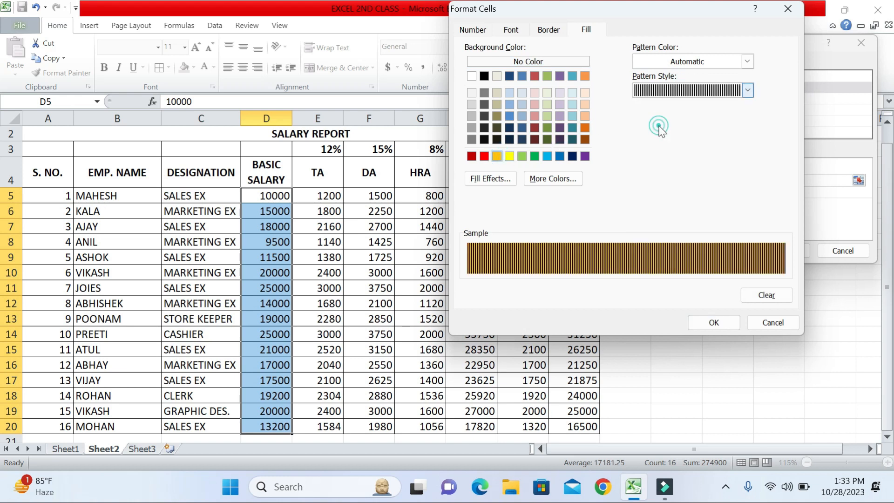
click(748, 61)
click(650, 172)
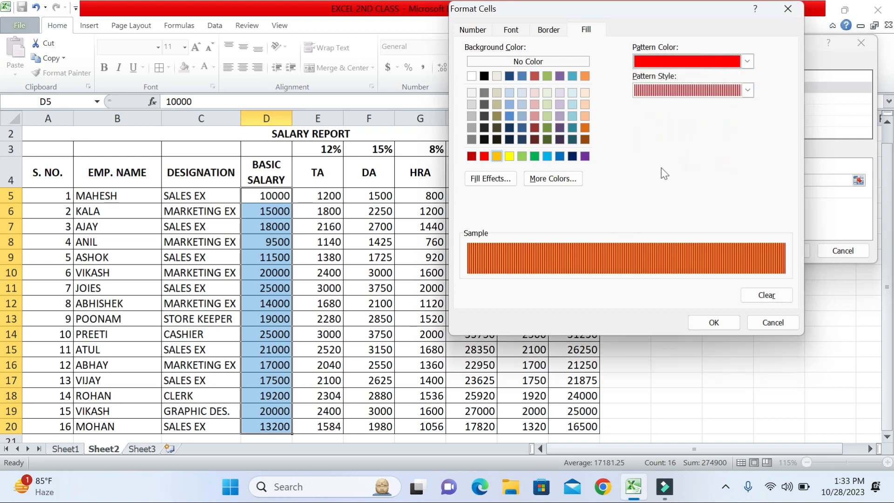
- Examine the Number, Font, Border and Fill settings available for the rule's format
click(554, 30)
click(511, 30)
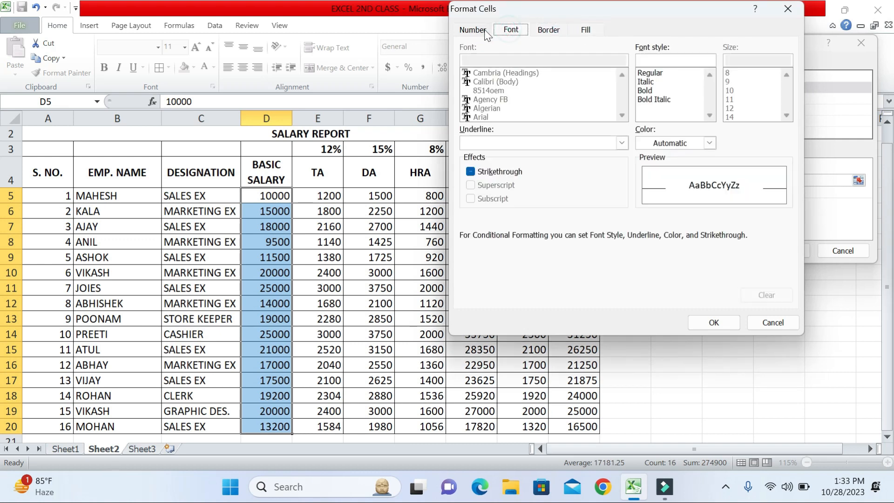
click(477, 29)
click(508, 29)
click(545, 30)
click(583, 29)
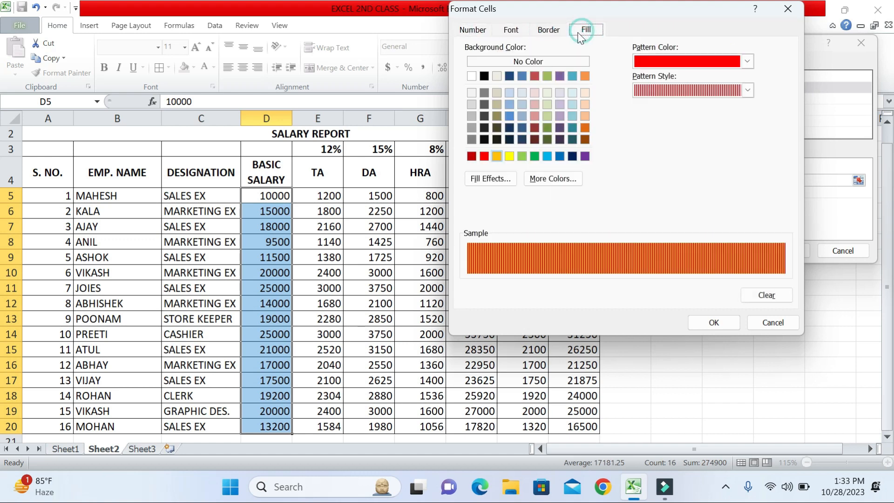
click(545, 31)
click(587, 30)
- Confirm the striped format, apply the new rule to the BASIC SALARY cells and deselect the range
click(714, 322)
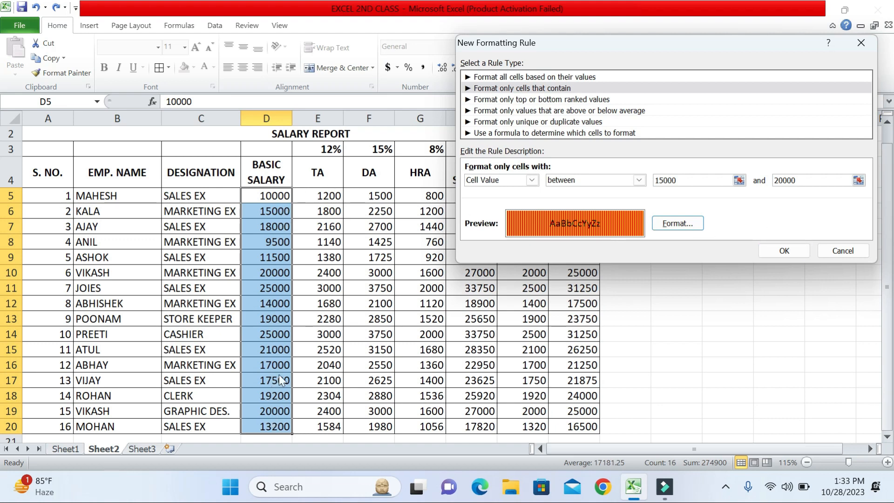
click(786, 252)
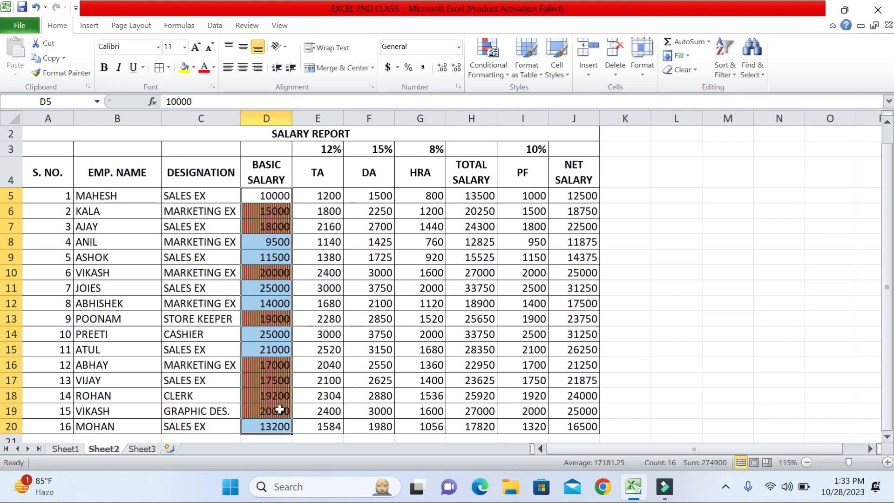
click(318, 258)
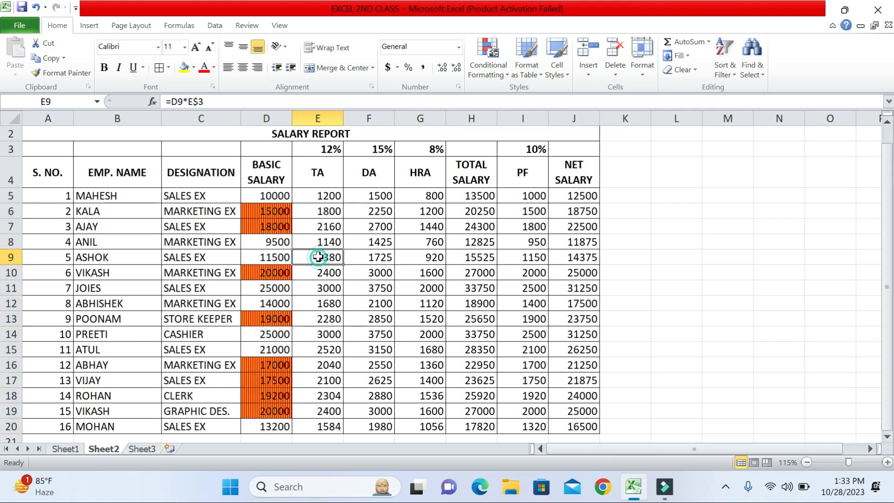
- Check the highlighted BASIC SALARY cells D6, D19 and D10 against the 15000 to 20000 limits
click(282, 211)
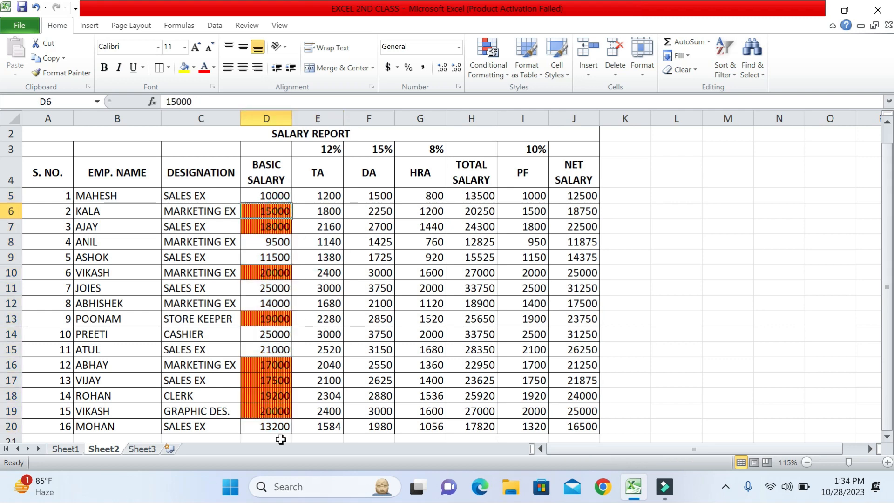
click(274, 211)
click(274, 412)
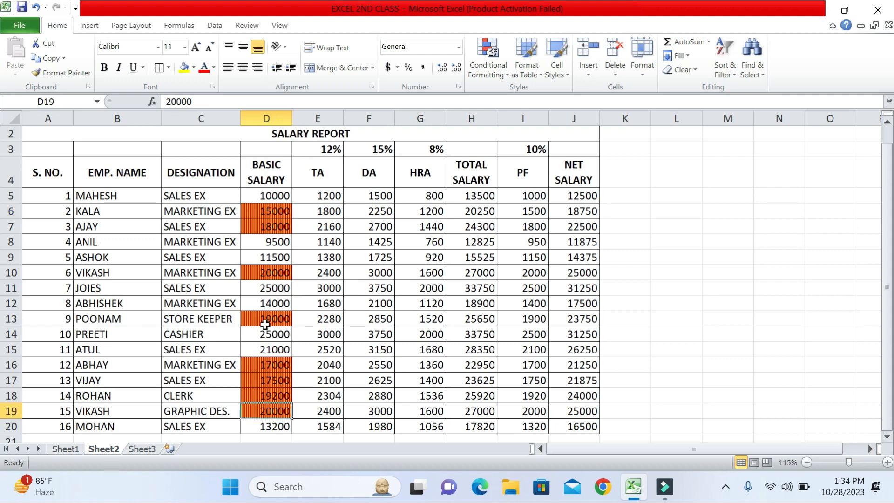
click(274, 273)
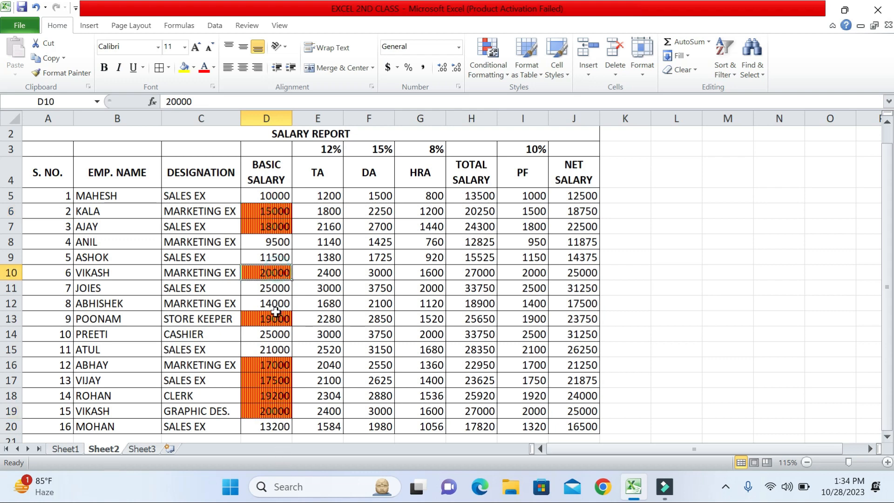
- Compare highlighted BASIC SALARY cells D13 and D18 with the unhighlighted cells D8, D9 and D11
click(274, 319)
click(273, 391)
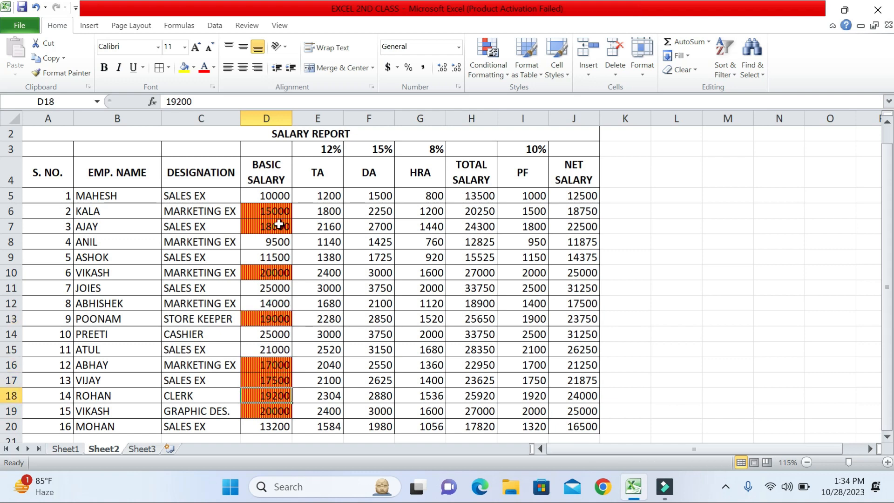
click(271, 242)
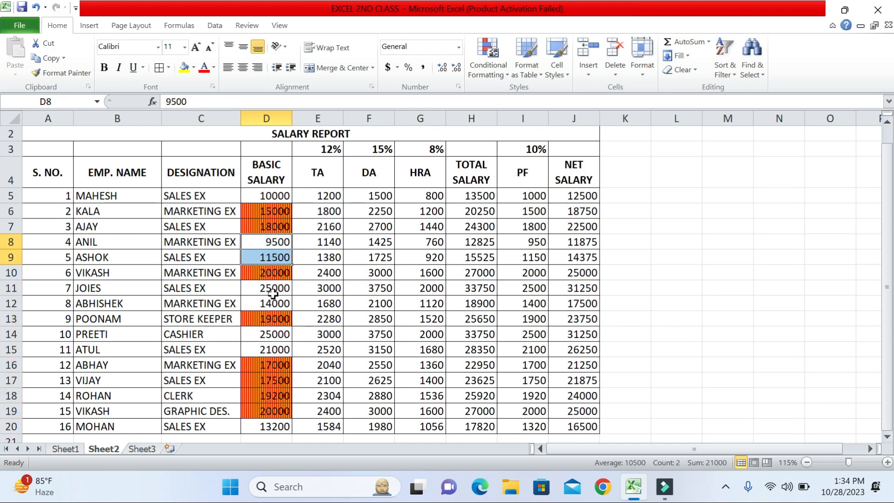
click(277, 289)
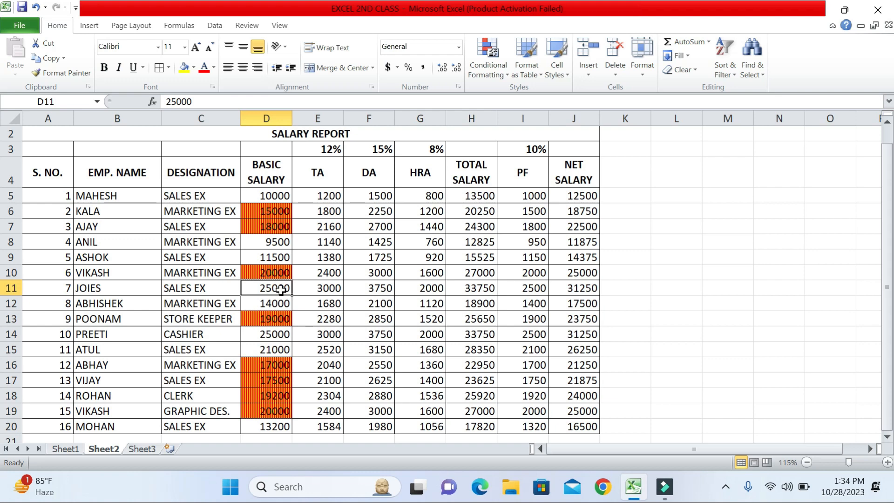
- Clear the conditional formatting rules from the BASIC SALARY cells D5:D20
drag(278, 196, 279, 425)
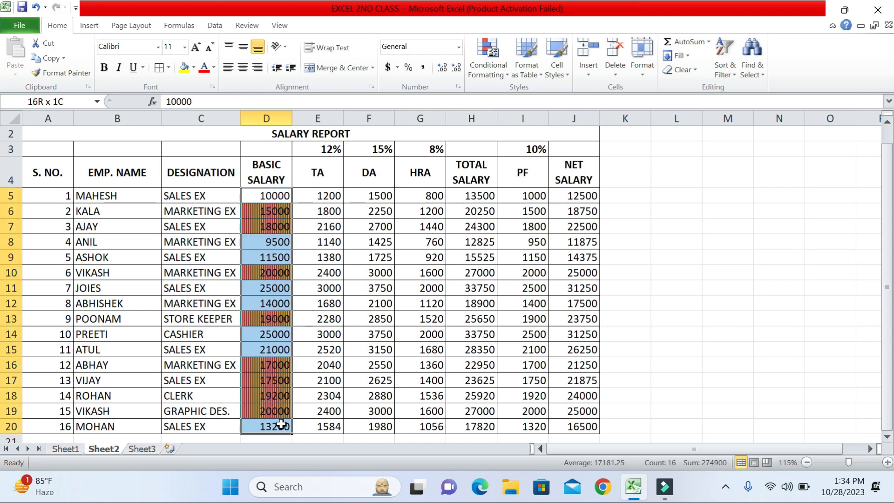
click(498, 61)
mouse_move(521, 255)
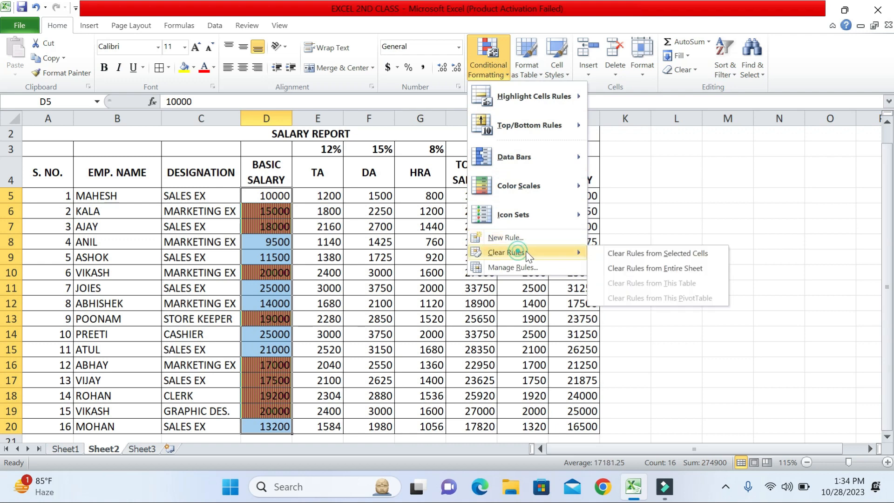
click(634, 253)
- Set up a new rule for D5:D20 that formats only cells with values not between 15000 and 20000
click(493, 64)
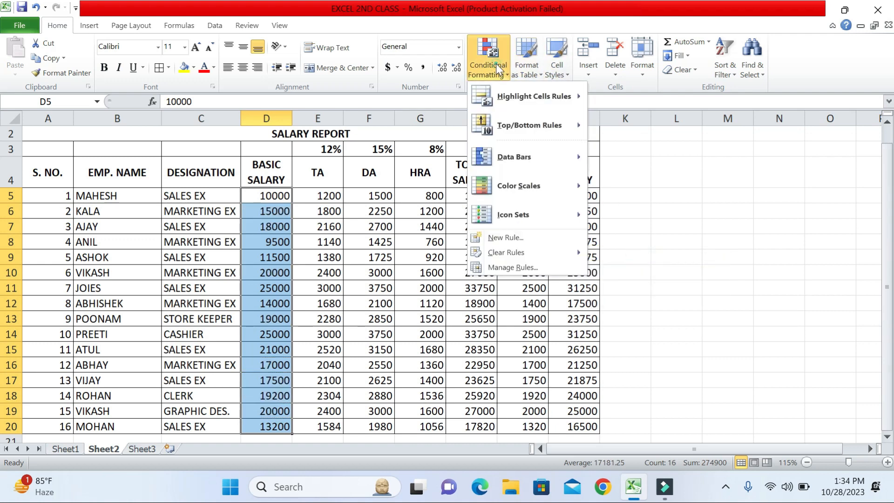
click(513, 237)
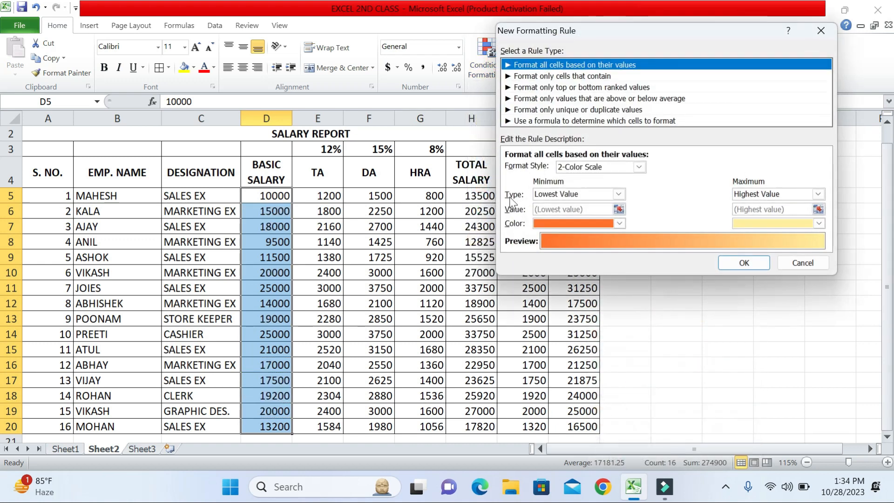
click(538, 76)
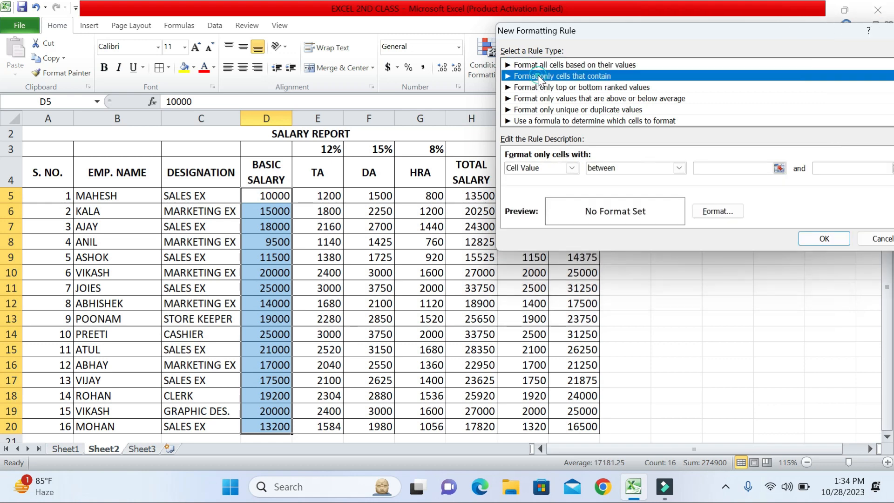
click(644, 168)
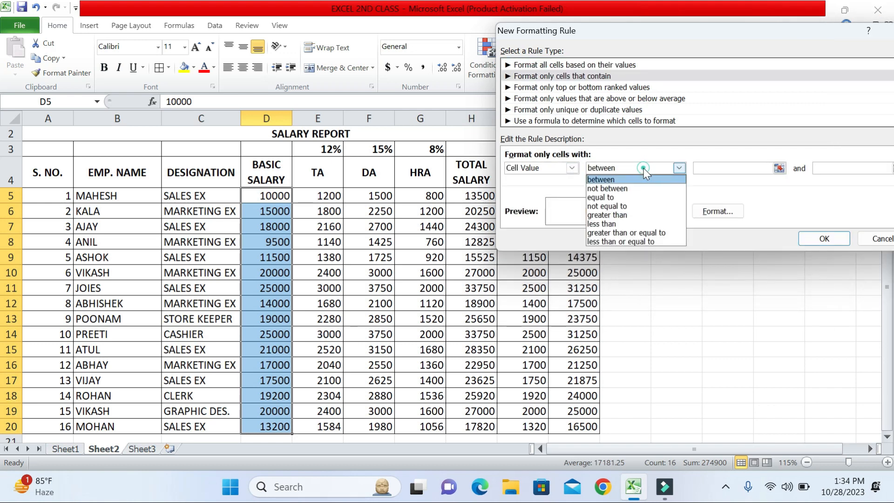
click(630, 188)
key(Tab)
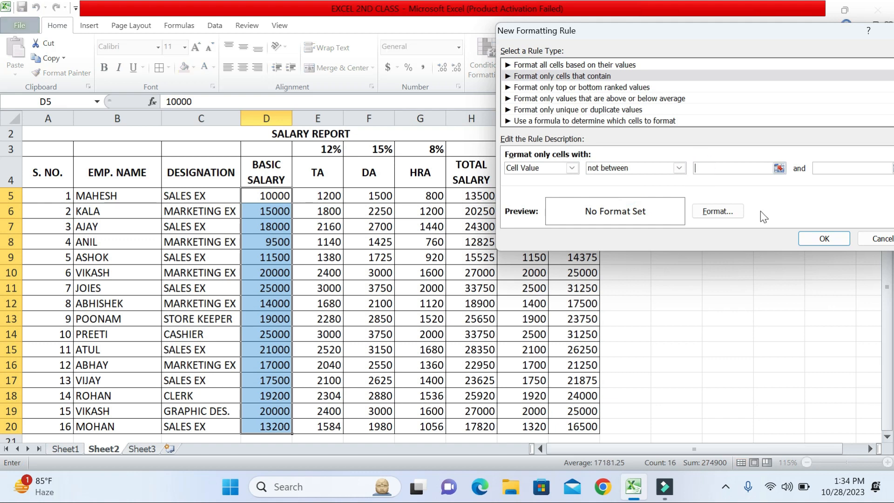
drag(666, 31, 587, 38)
text(15000)
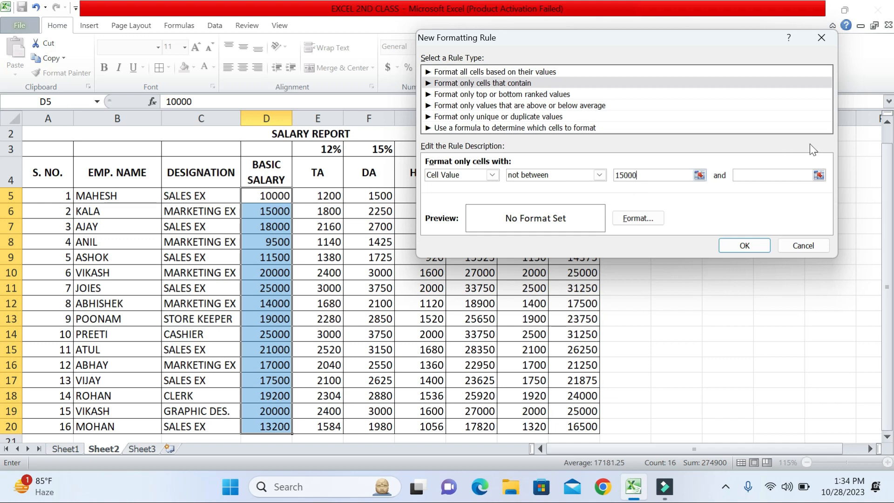
click(776, 182)
text(20000)
- Give the not-between rule a yellow fill, apply it to the BASIC SALARY cells and deselect the range
click(638, 218)
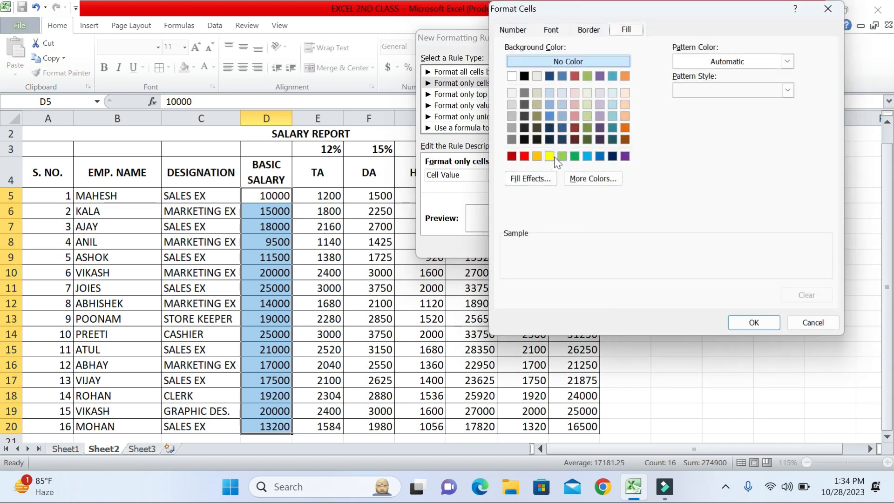
click(550, 156)
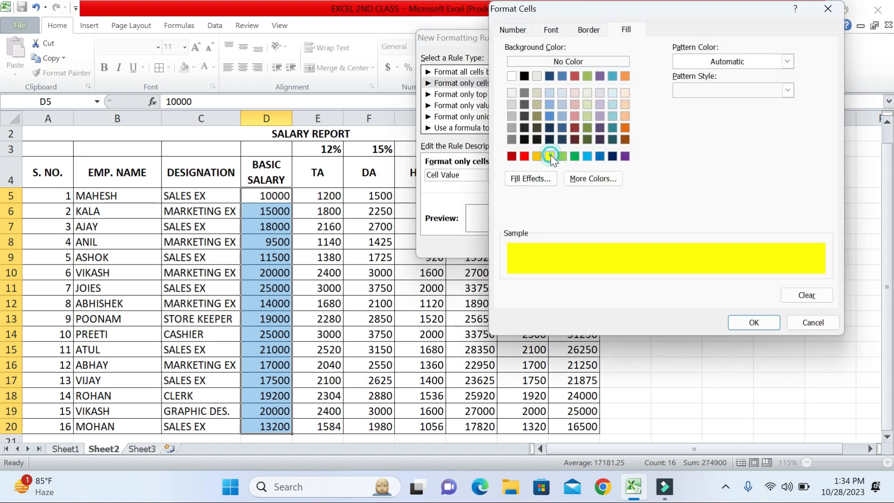
click(754, 323)
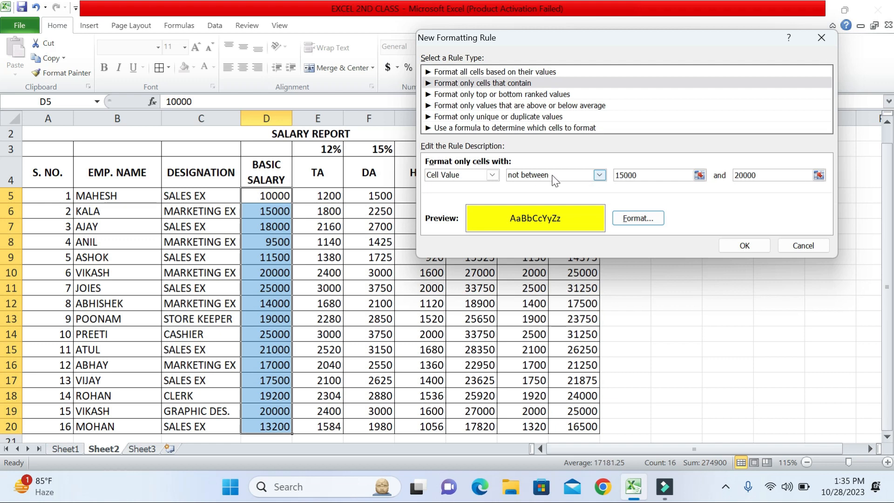
click(743, 246)
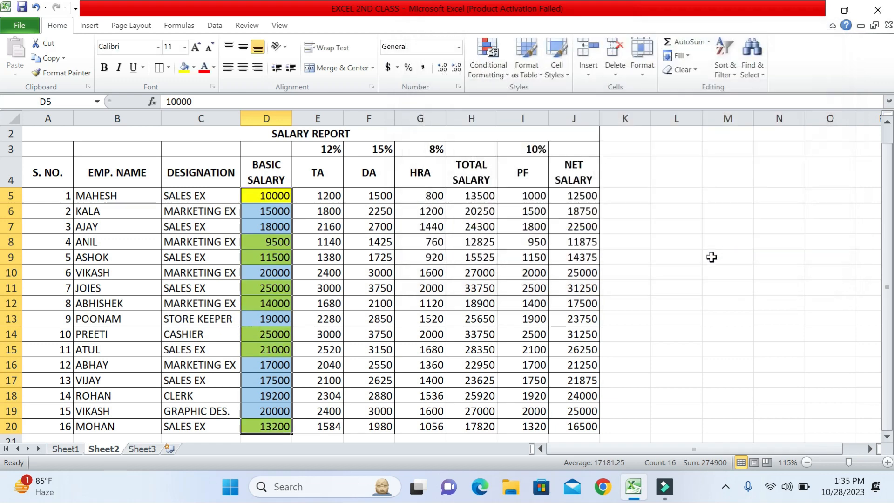
click(361, 276)
- Set up a new rule for D5:D20 that formats only cells with values equal to 25000
drag(274, 197, 266, 424)
click(505, 60)
click(519, 237)
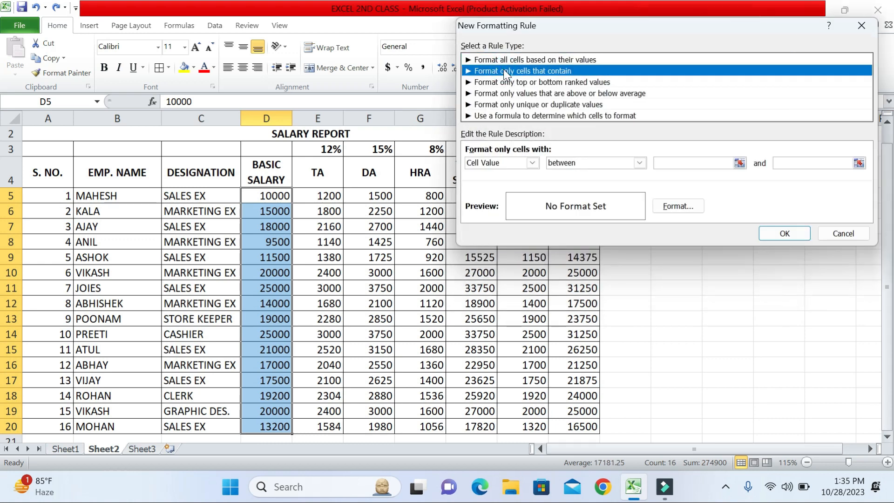
click(582, 164)
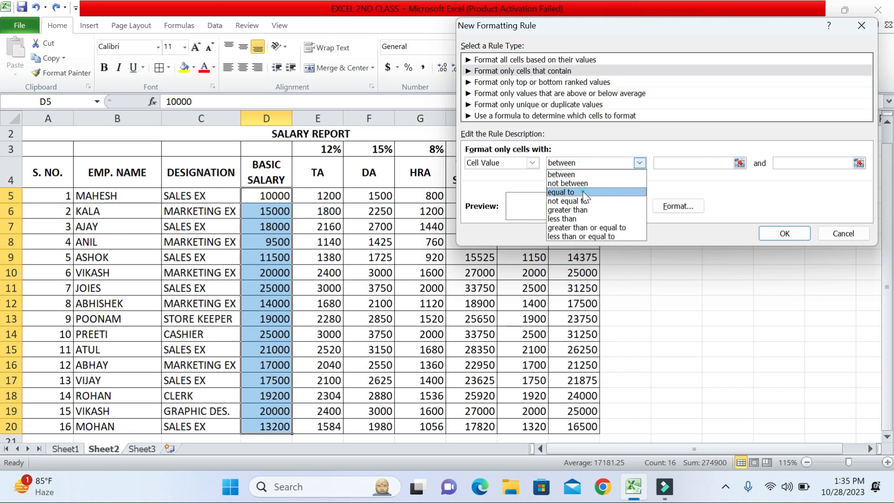
click(585, 192)
key(Tab)
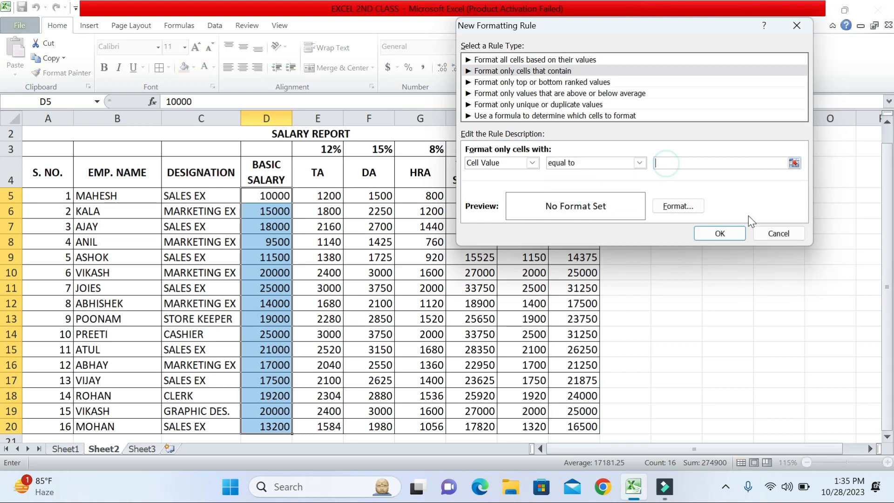
text(25000)
- Give the equal-to rule a light blue fill, apply it and check cells D11 to D14
click(685, 206)
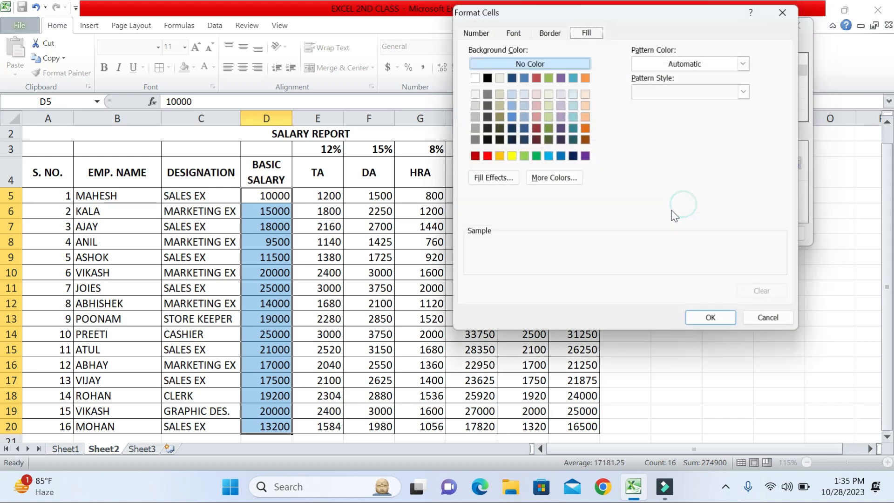
click(548, 156)
click(705, 321)
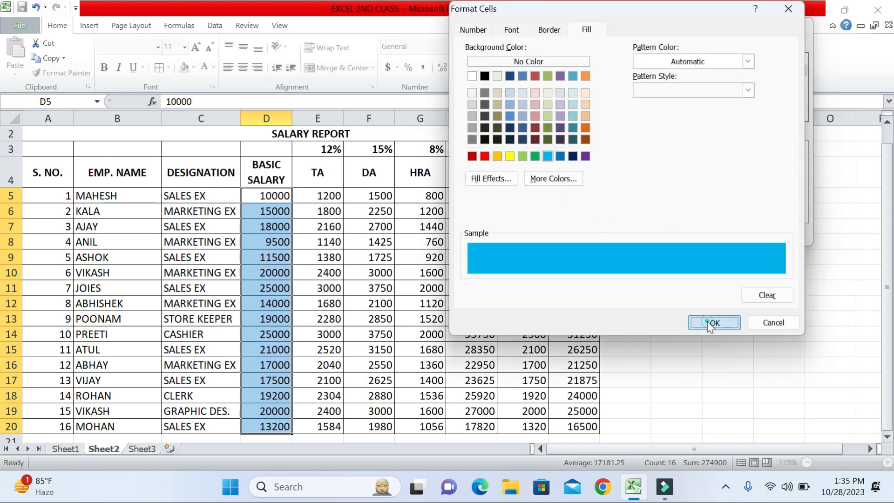
click(710, 233)
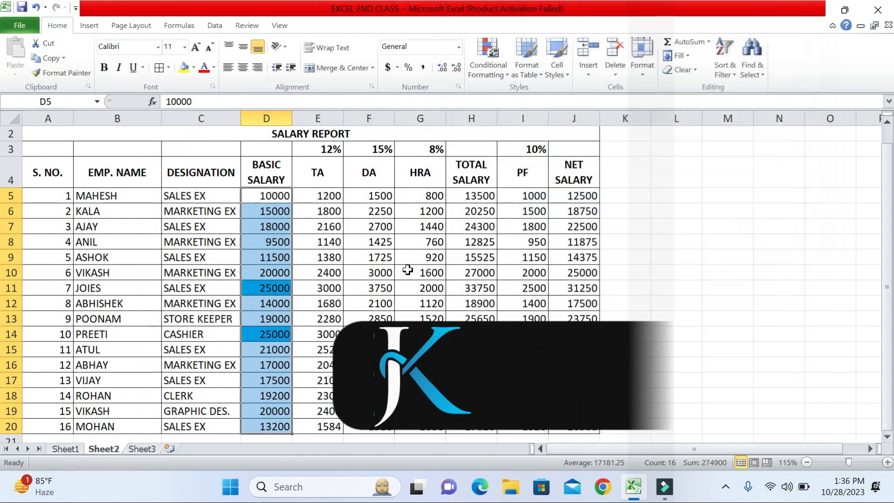
click(321, 273)
drag(274, 287, 270, 335)
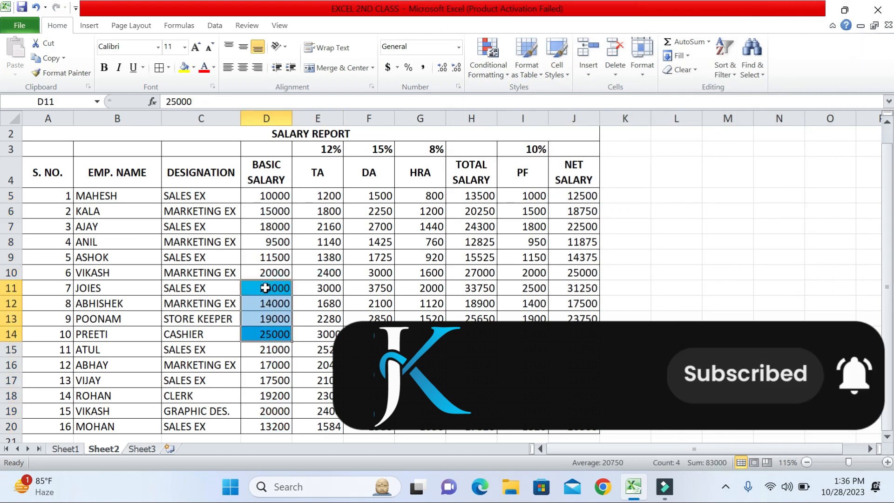
click(265, 288)
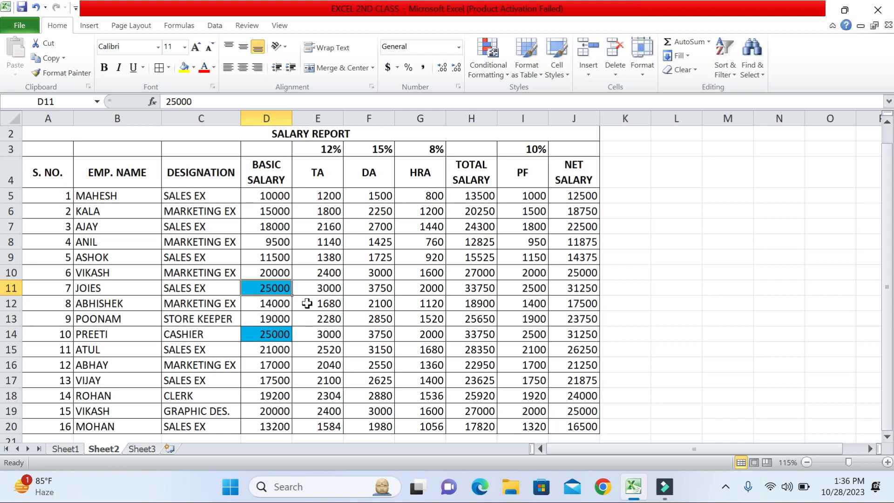
- Set up a new rule for D5:D20 that formats only cells with values not equal to 25000
drag(275, 196, 275, 427)
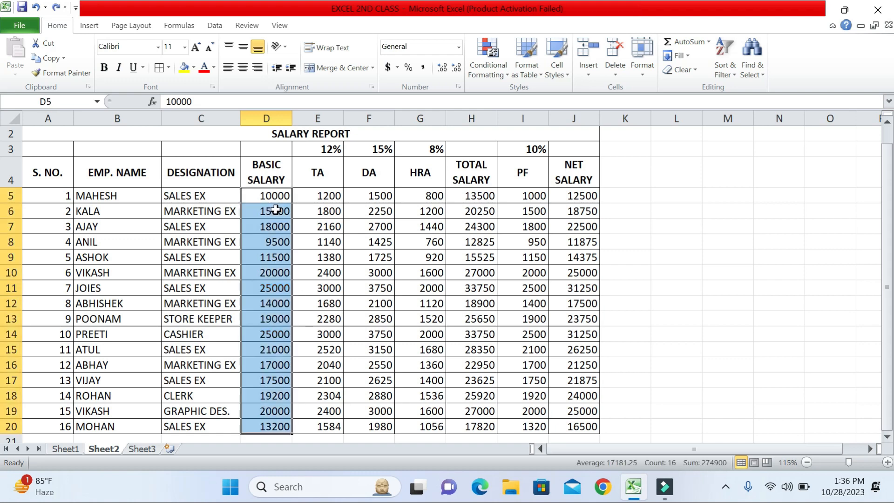
click(498, 59)
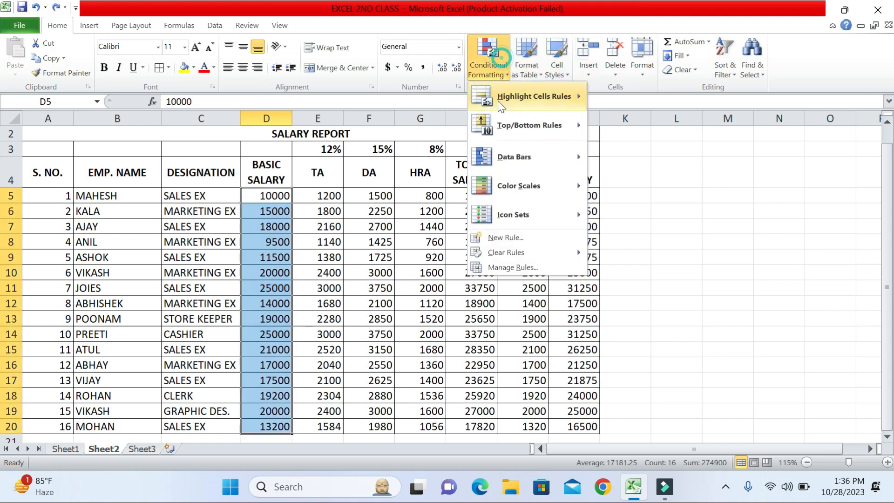
click(506, 238)
click(536, 59)
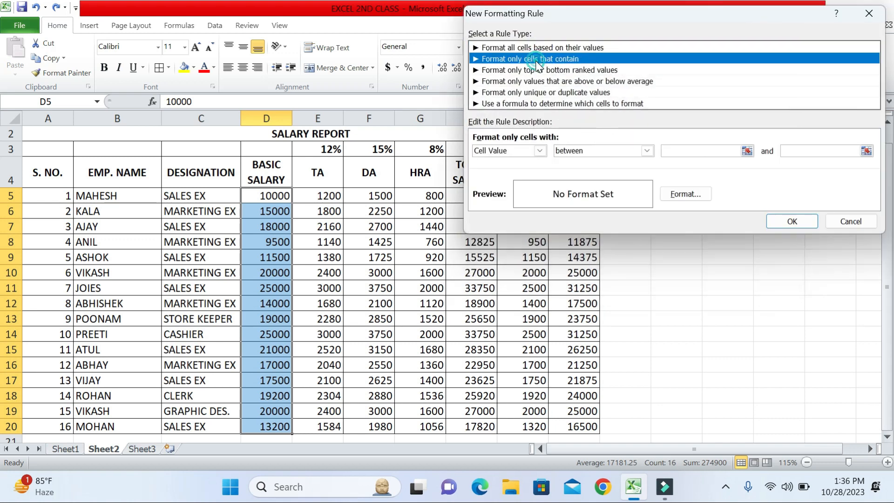
click(620, 149)
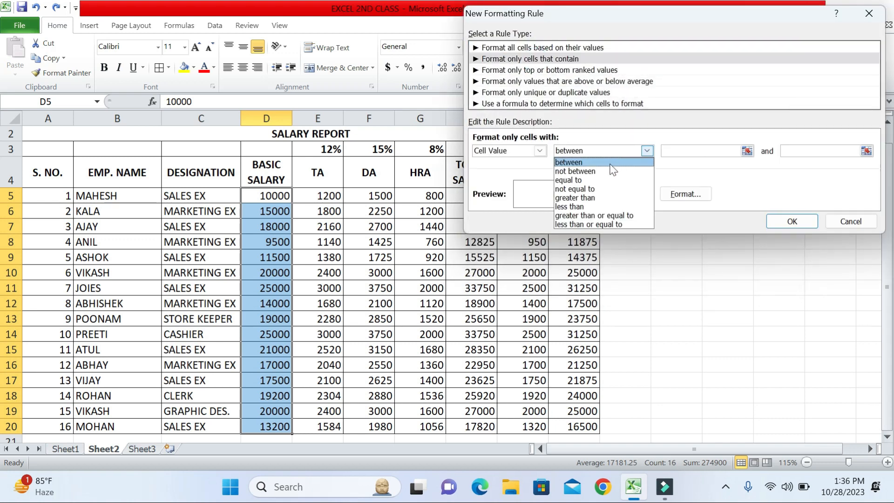
click(591, 189)
click(669, 150)
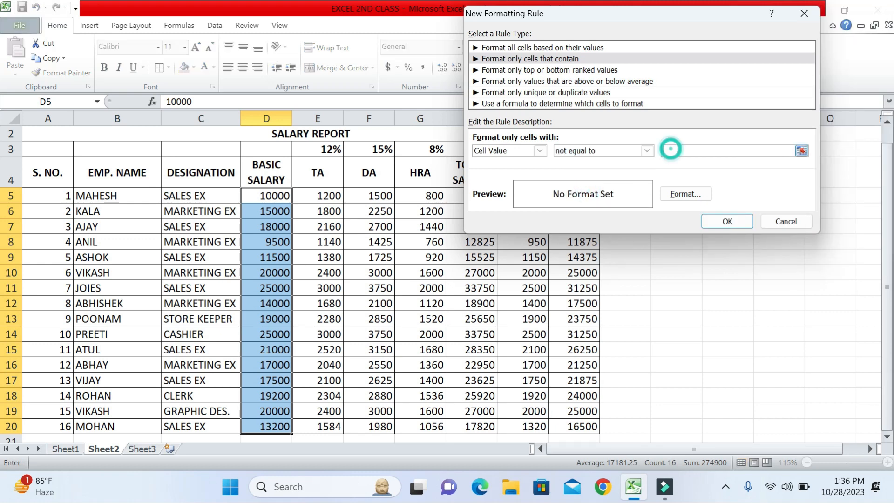
text(25000)
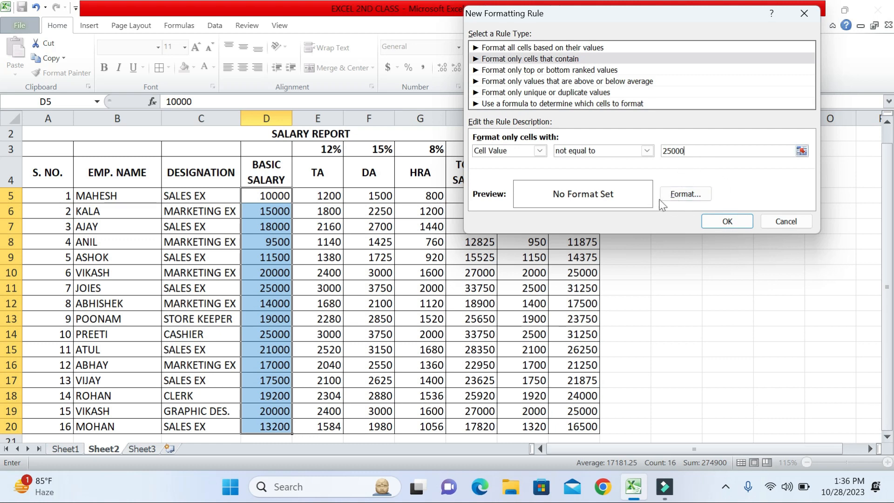
- Give the not-equal-to rule a dark blue fill, apply it and check cells D7 to D11 and D13
click(686, 193)
click(580, 156)
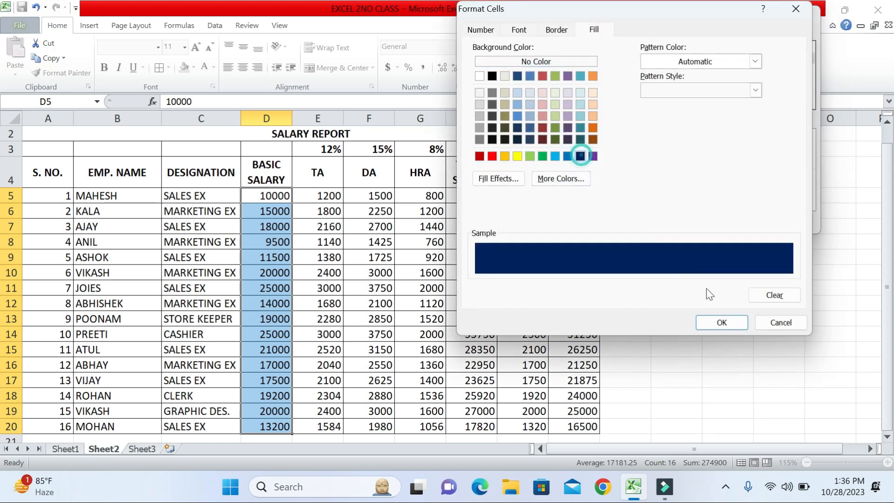
click(722, 322)
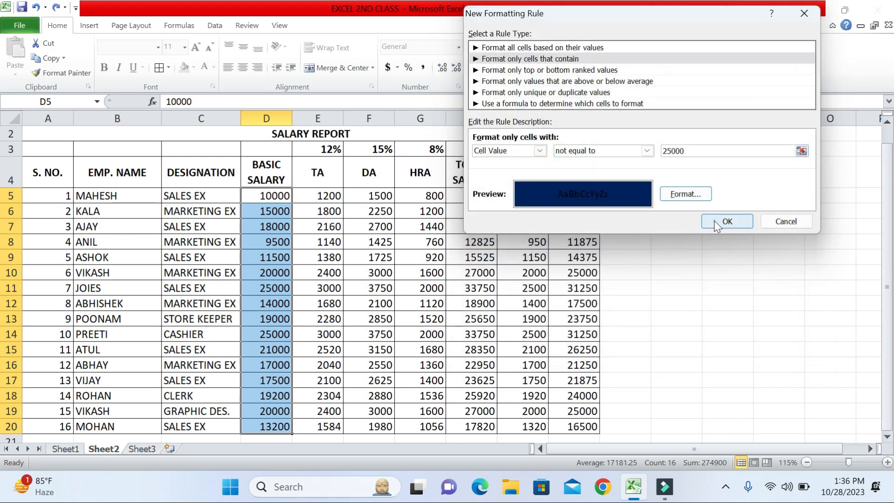
click(727, 221)
click(305, 302)
drag(279, 227, 277, 289)
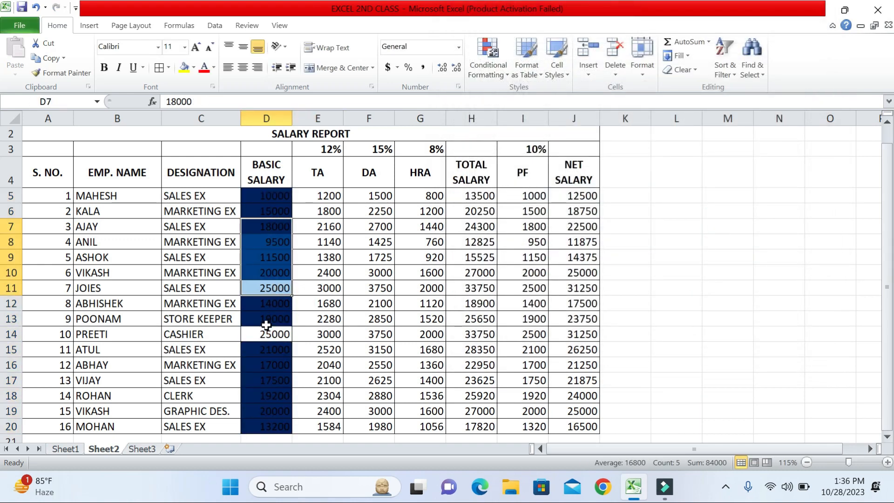
click(266, 323)
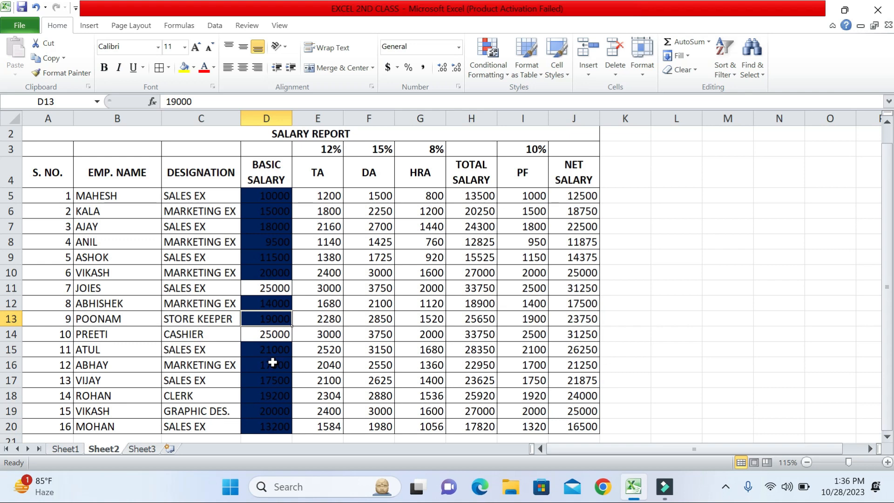
- Set up a new rule for D5:D20 that formats only cells with values greater than a chosen threshold
drag(271, 197, 272, 246)
key(ctrl+shift+Down)
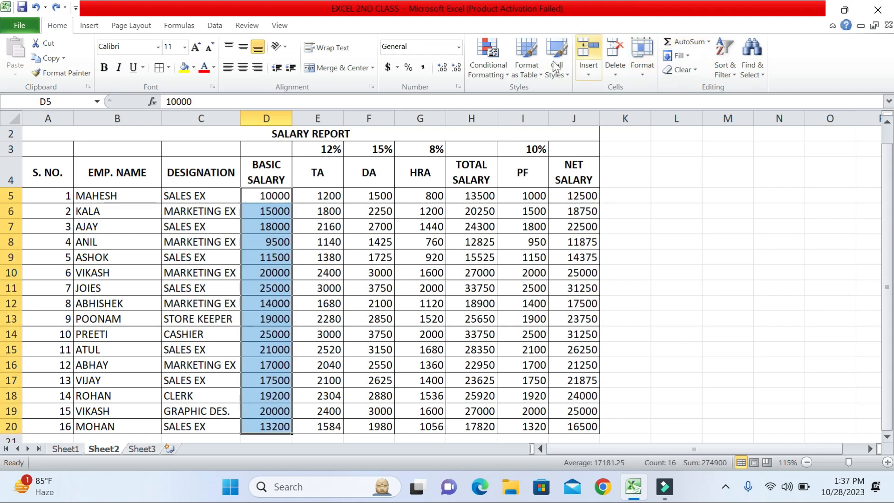
click(488, 65)
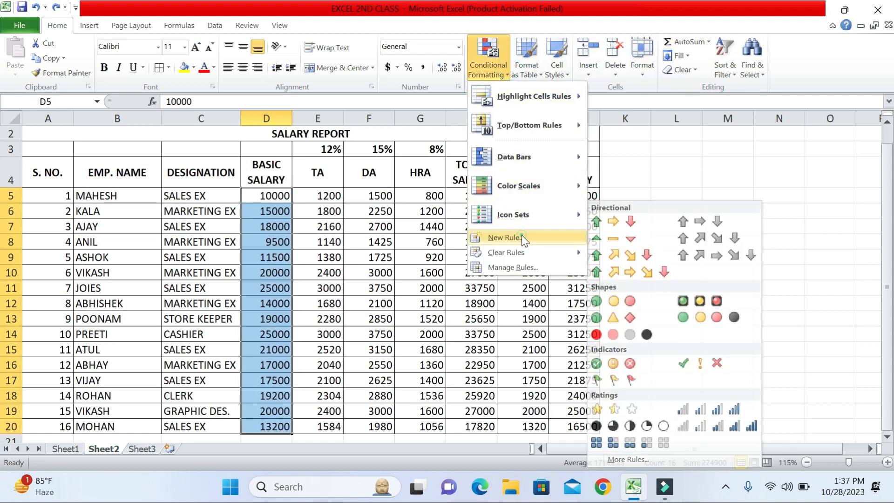
click(506, 238)
click(536, 54)
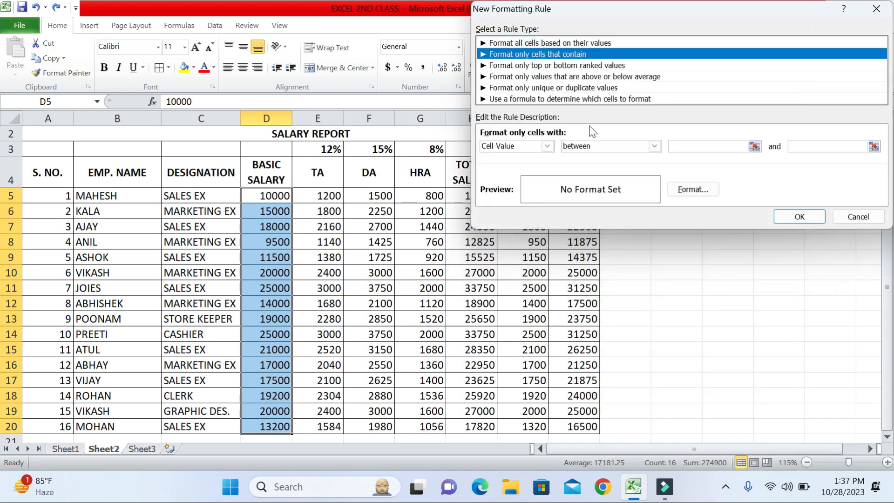
click(588, 147)
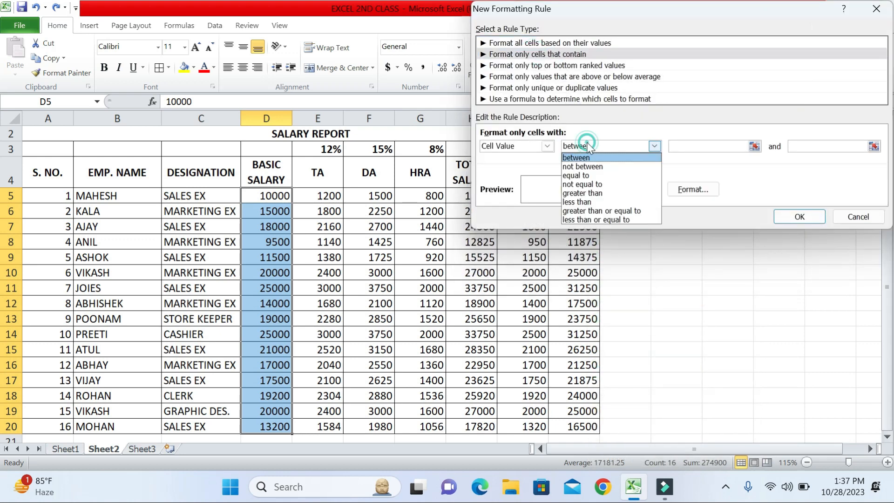
click(597, 195)
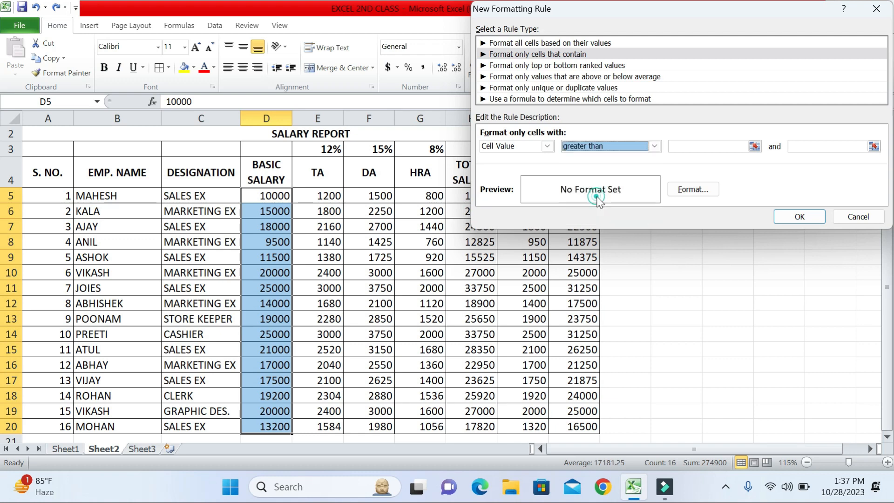
click(689, 146)
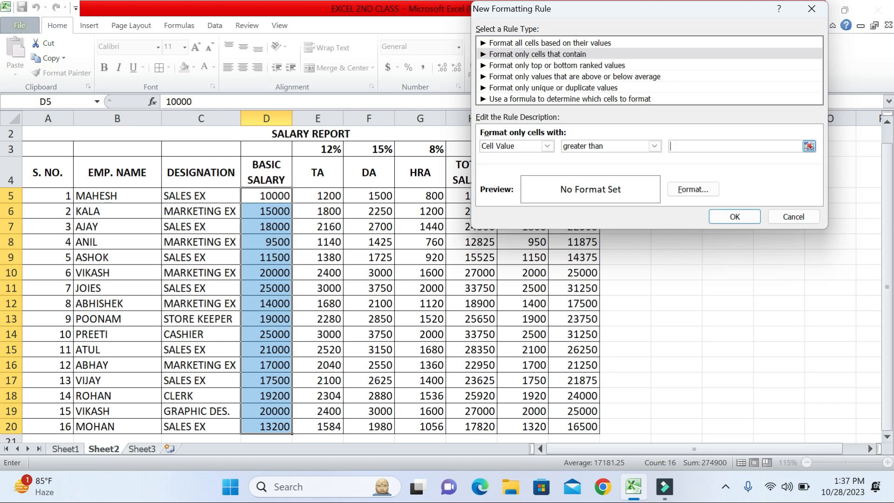
text(1)
key(BackSpace)
- Give the greater-than rule a light green fill, apply it and review the BASIC SALARY column
click(689, 189)
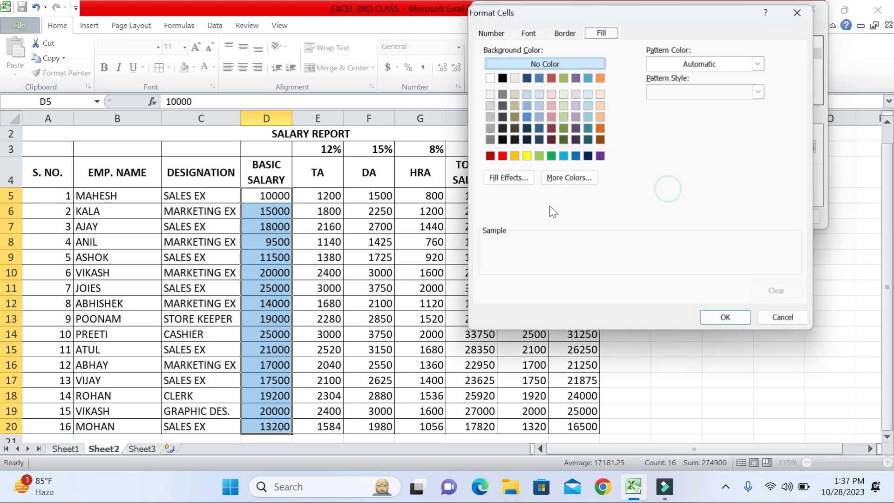
click(539, 155)
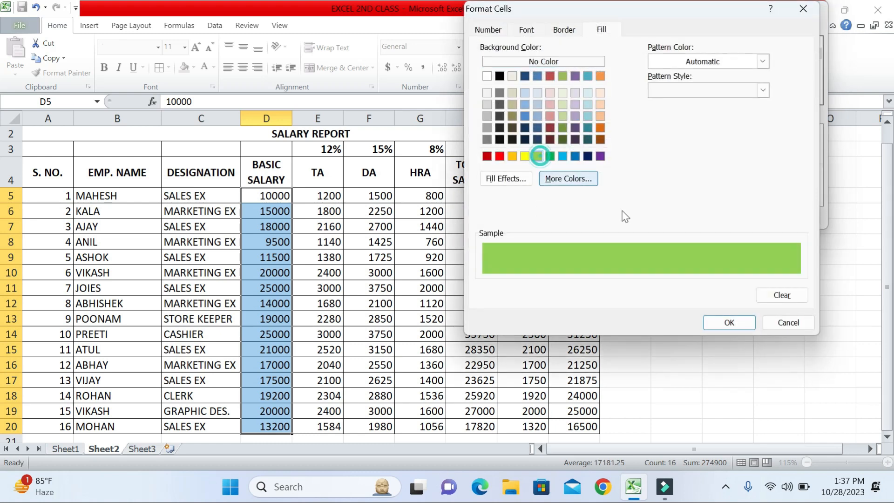
click(724, 325)
click(719, 217)
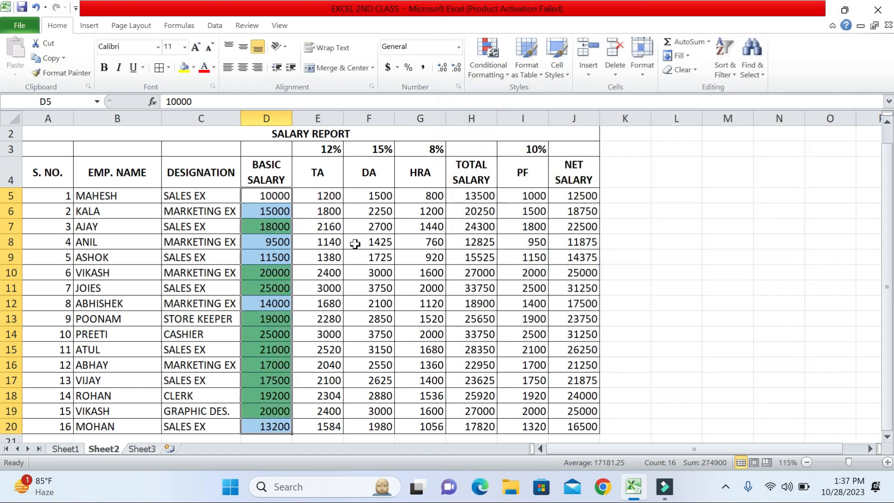
click(318, 228)
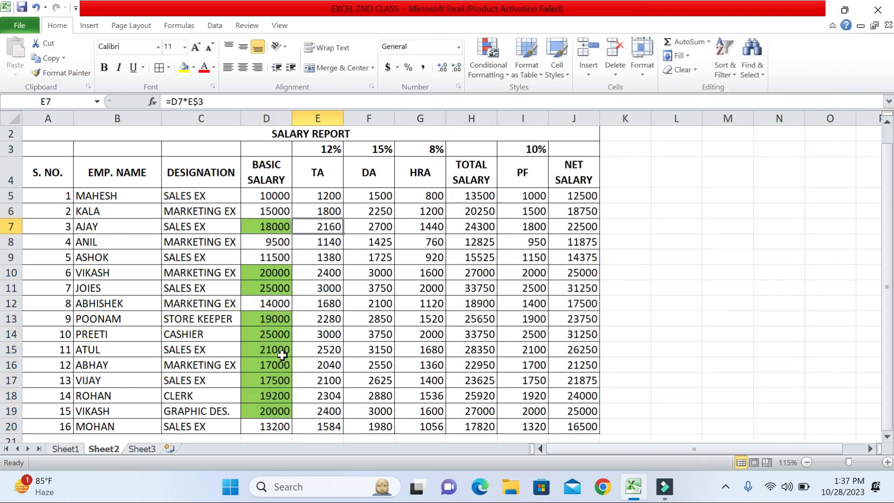
scroll(262, 342, down, 1)
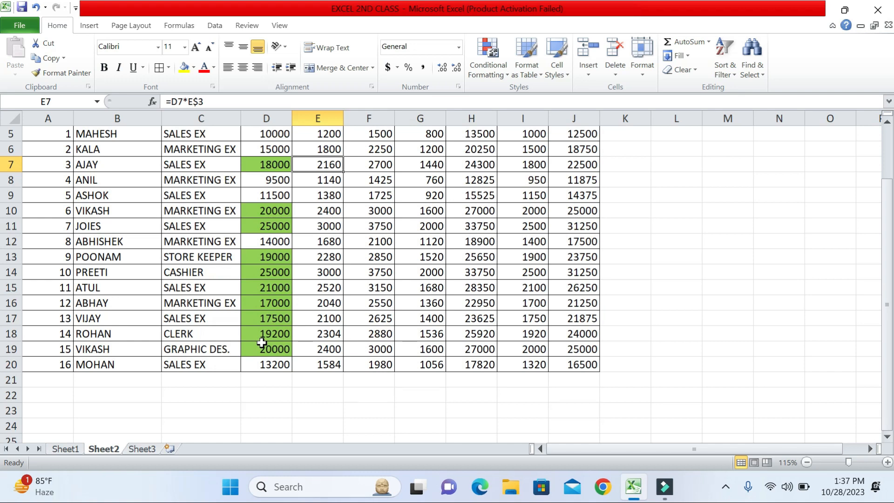
scroll(261, 343, up, 2)
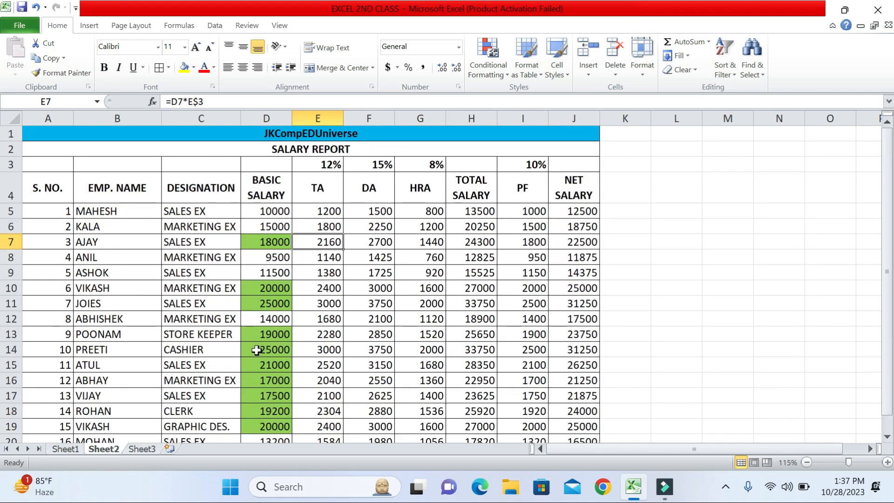
scroll(257, 351, down, 1)
- Clear the conditional formatting rules from the selected salary cells D5:D20
click(271, 163)
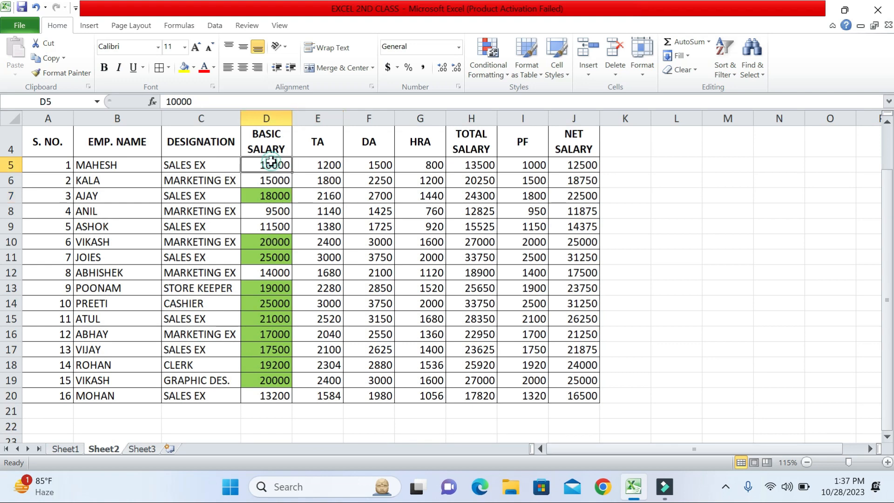
drag(271, 163, 268, 396)
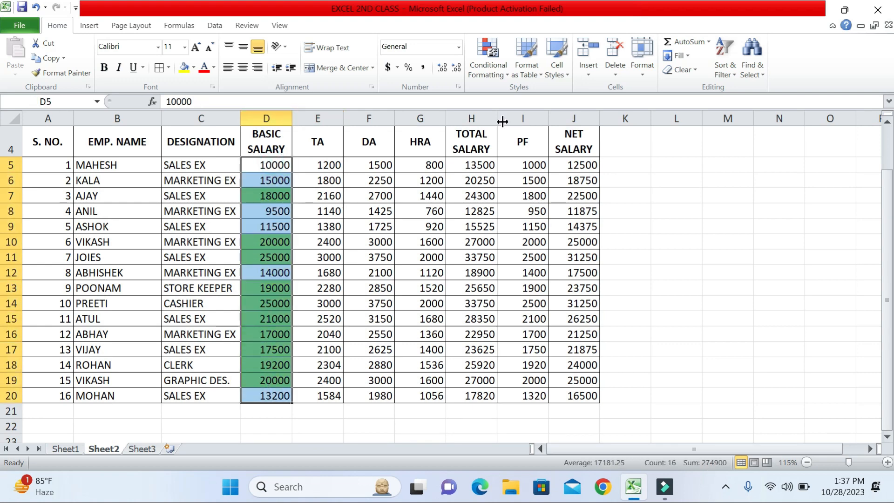
click(501, 47)
mouse_move(514, 252)
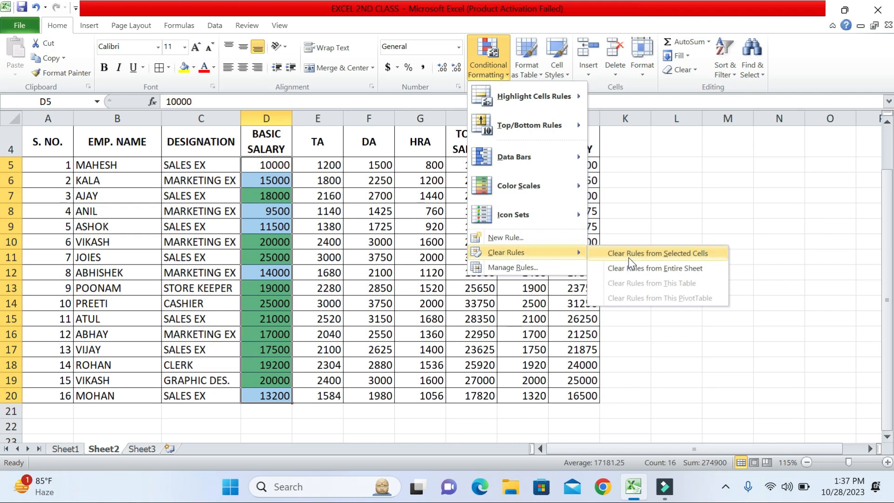
click(629, 256)
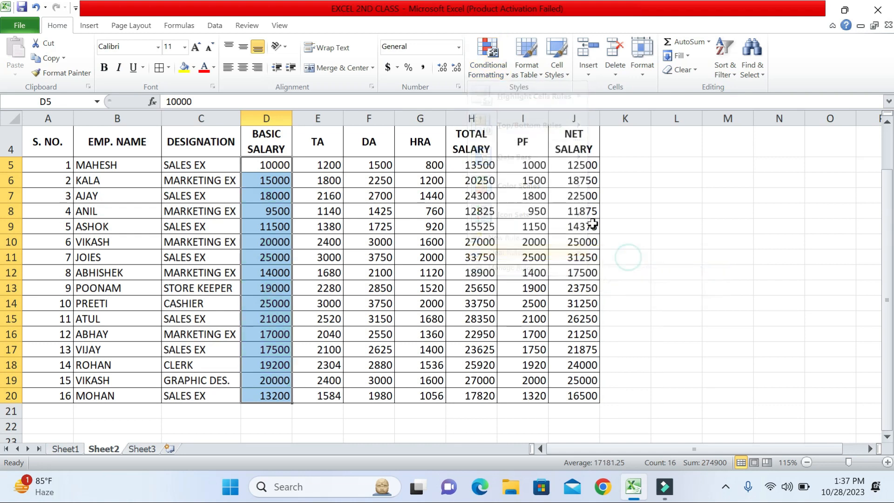
- Set up a new rule for D5:D20 that formats only cells with values less than 15000
click(499, 61)
click(515, 231)
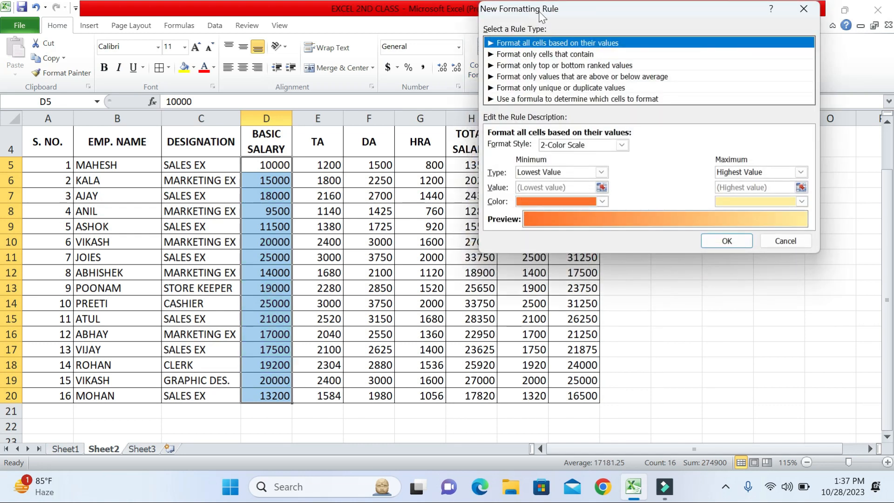
click(533, 55)
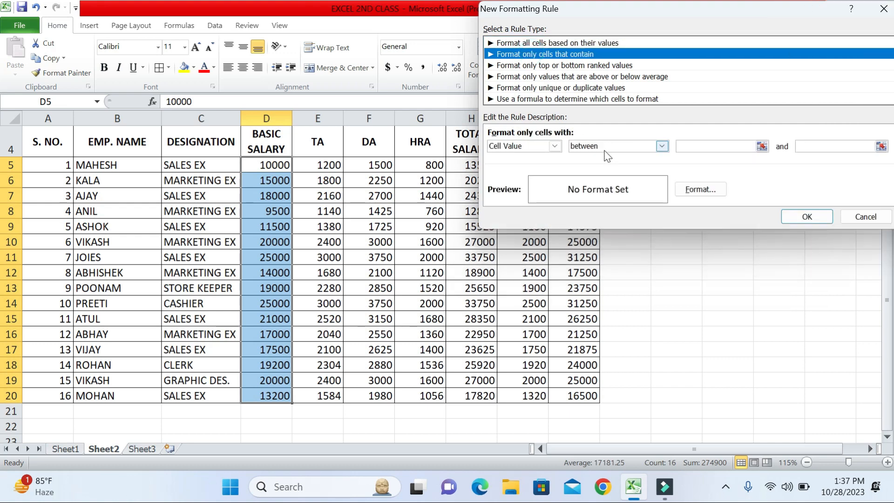
click(662, 146)
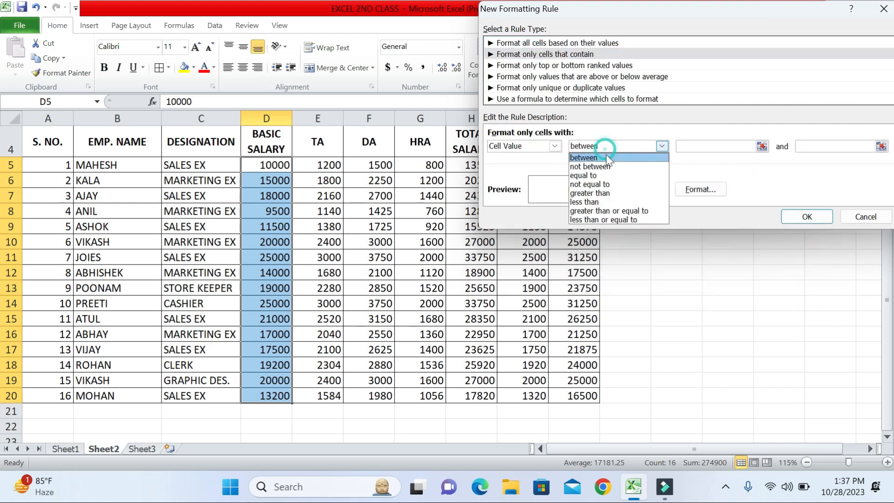
click(600, 203)
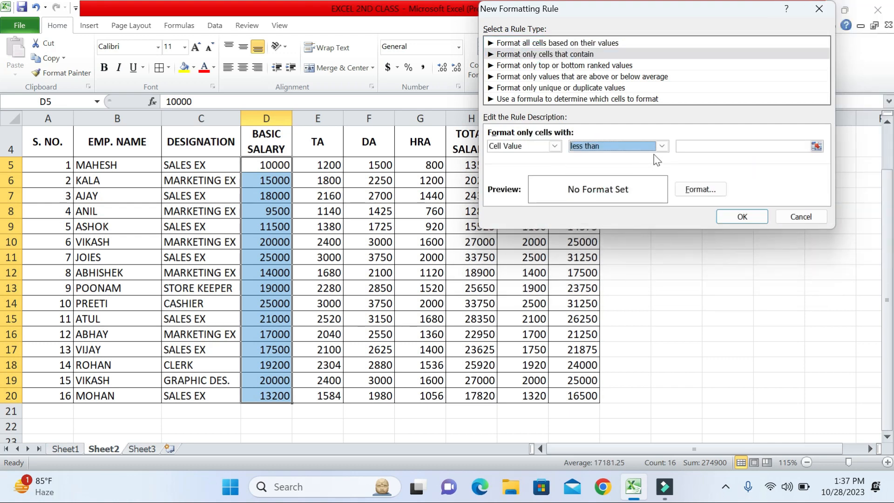
click(693, 146)
text(15000)
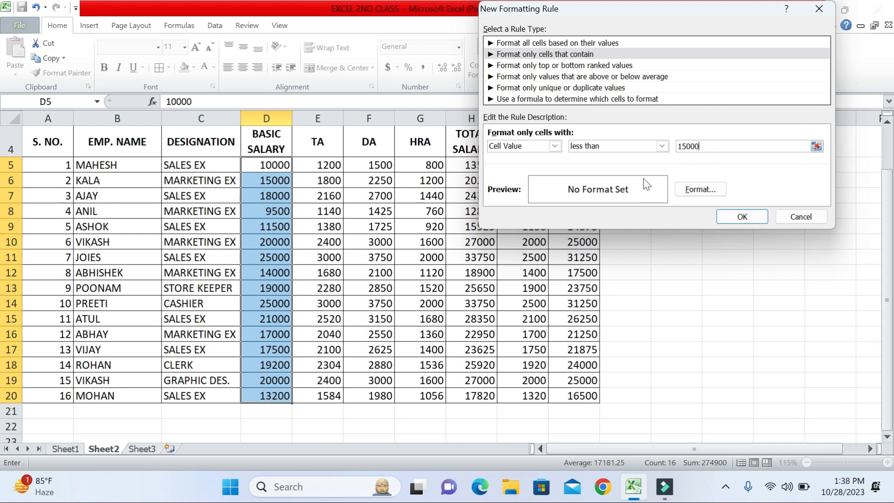
- Apply the less-than rule with a yellow fill to the BASIC SALARY cells and undo it after checking D8
click(703, 191)
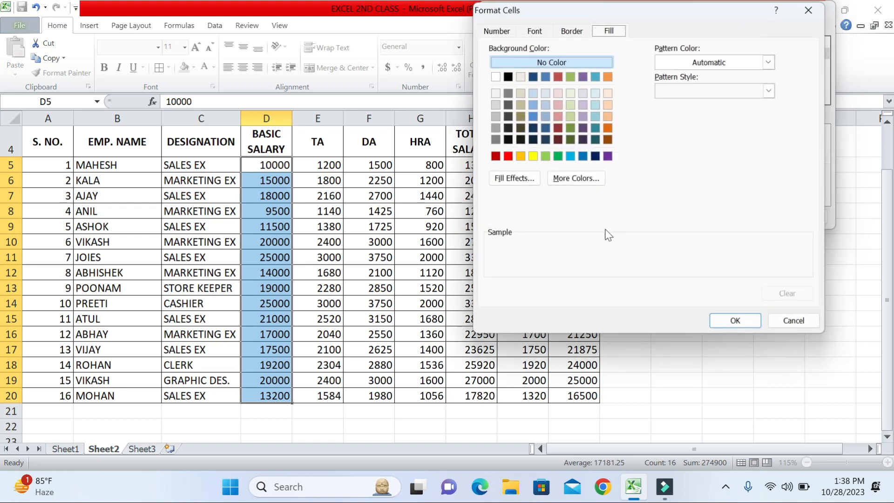
click(533, 156)
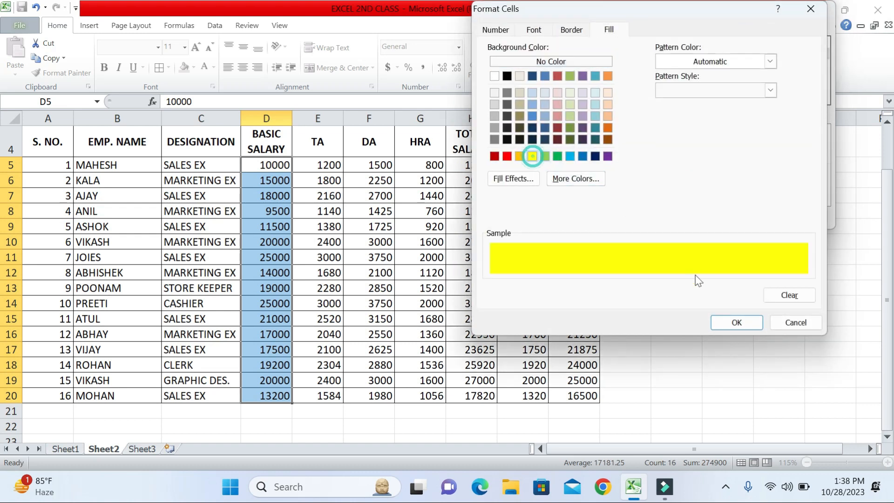
click(723, 323)
click(733, 222)
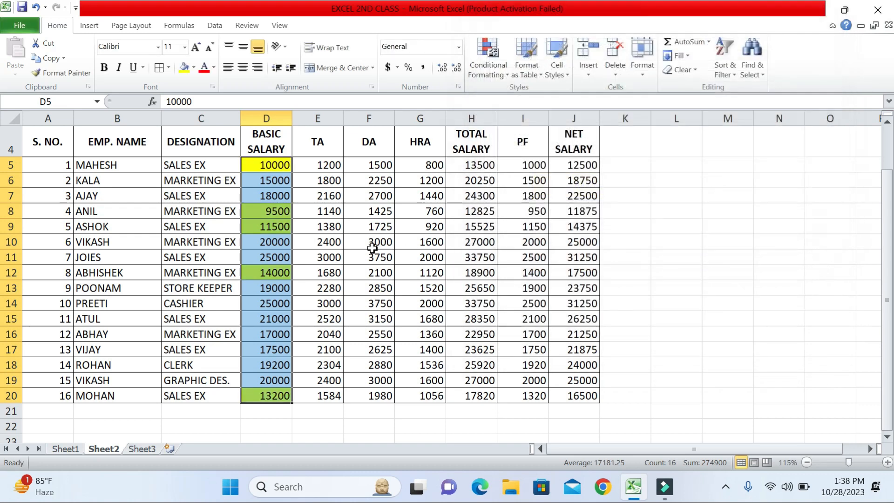
click(279, 212)
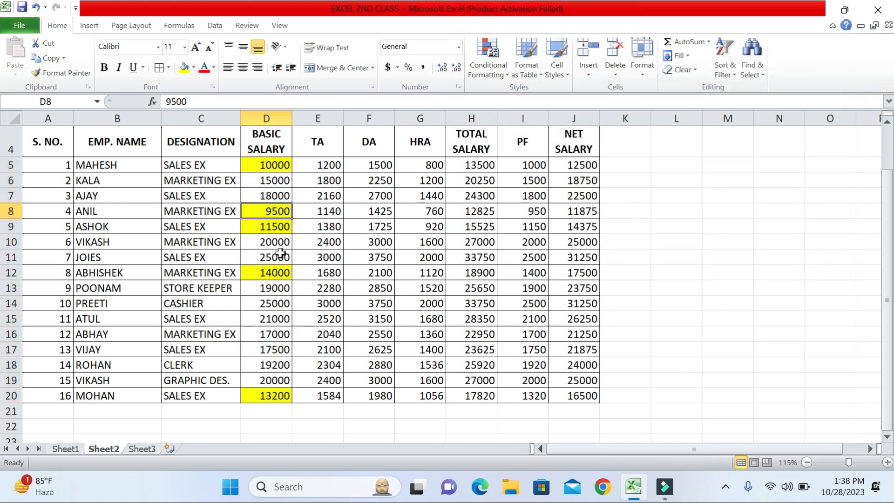
key(ctrl+z)
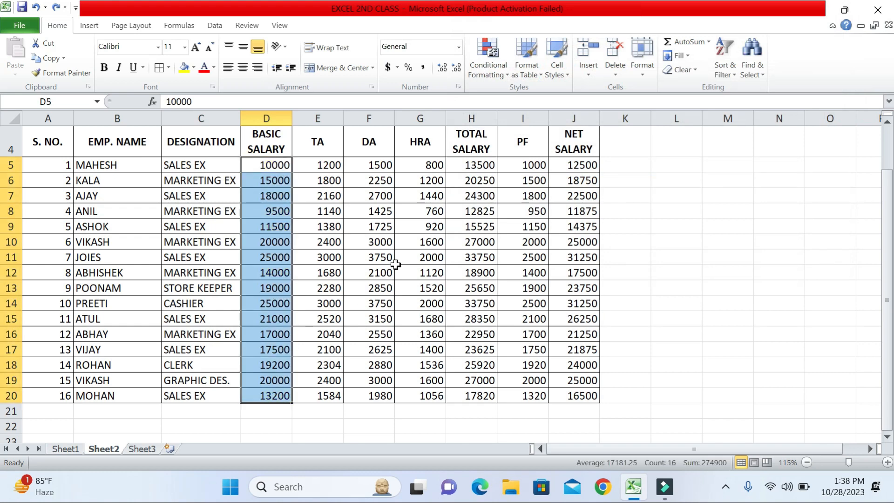
- Set up a new rule for D5:D20 that formats only cells with values greater than 15000
click(499, 68)
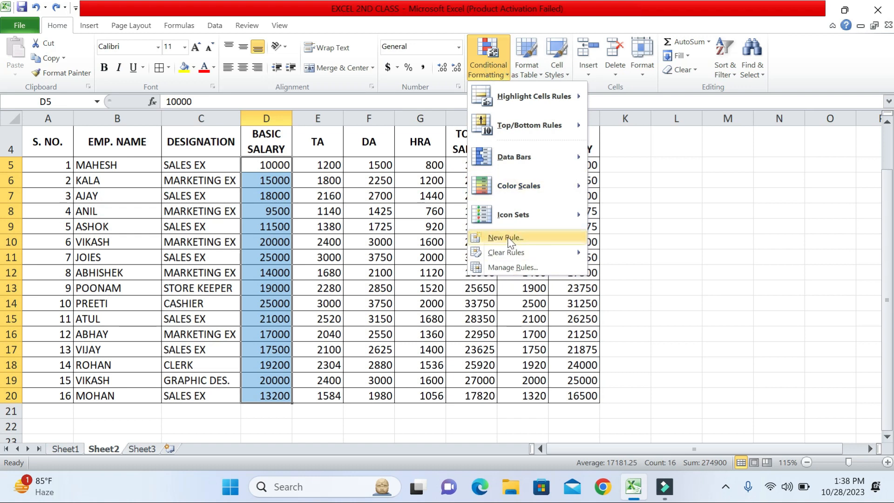
click(506, 237)
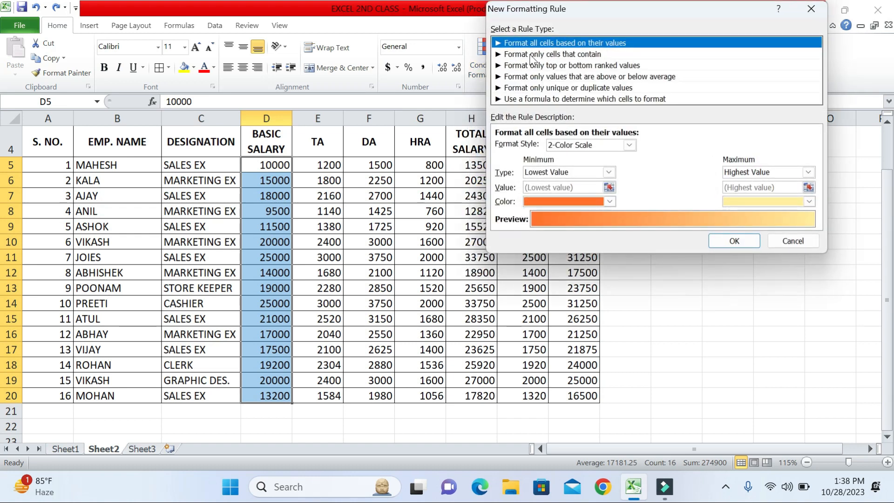
click(531, 54)
click(631, 146)
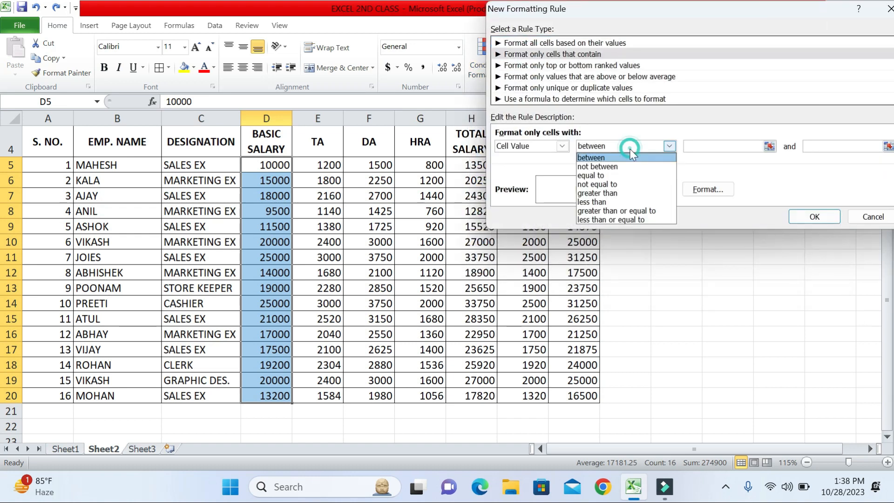
click(606, 194)
text(15000)
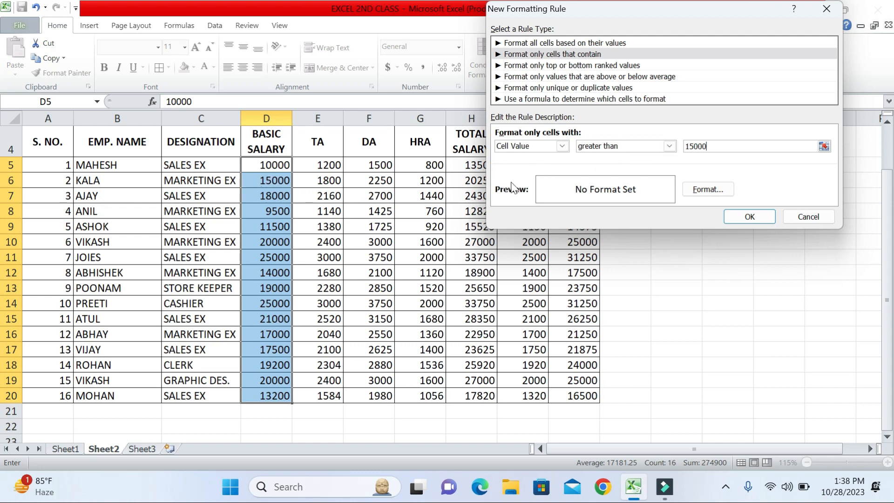
- Give the greater-than rule a yellow fill, apply it and check cells D8 and D6
click(711, 189)
click(540, 156)
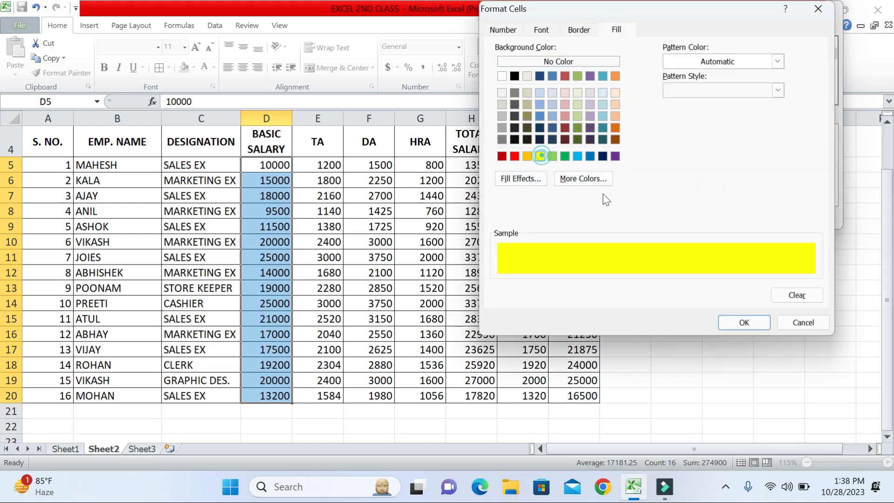
click(744, 322)
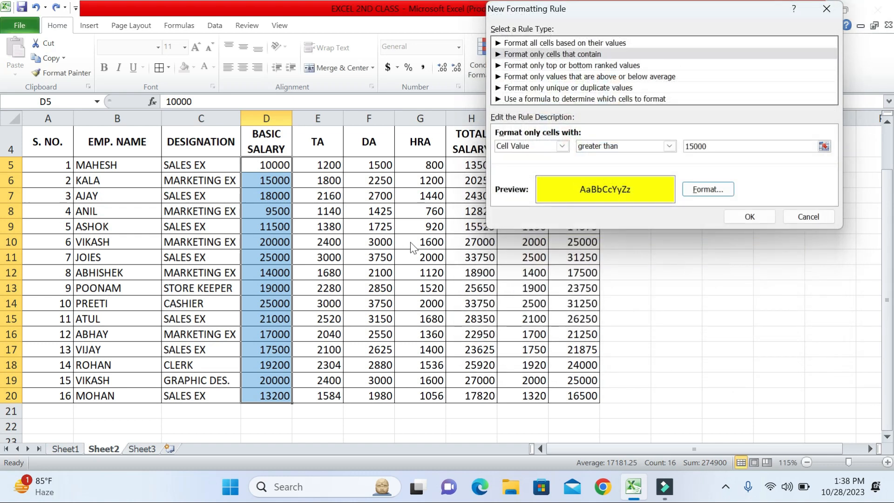
click(740, 216)
click(280, 211)
click(272, 180)
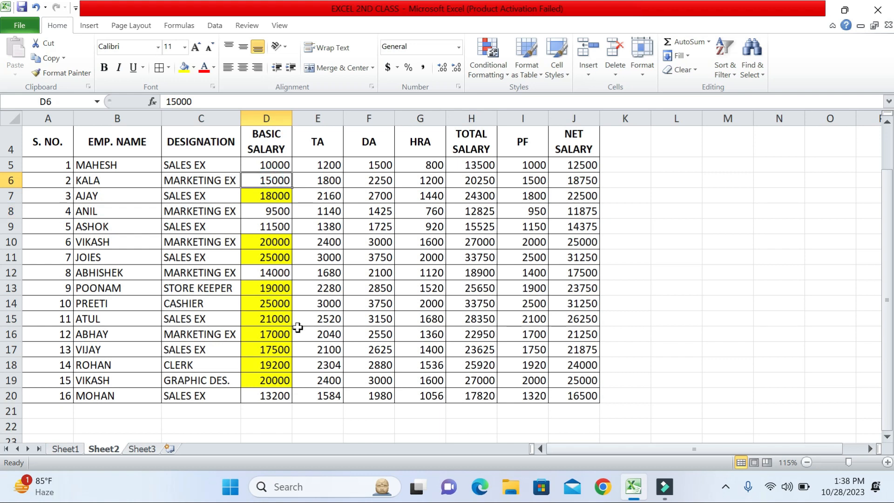
- Undo the greater-than rule and set up a new one for D5:D20 formatting only cells with values greater than or equal to 15000
drag(273, 165, 272, 396)
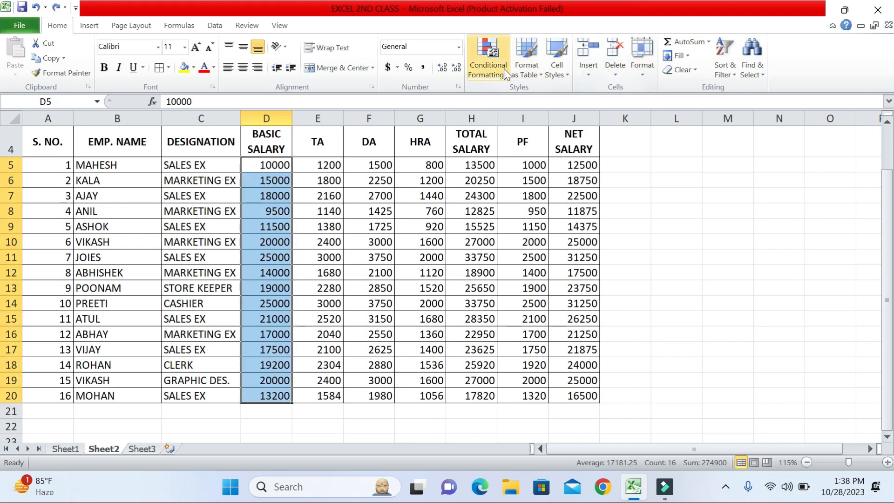
click(488, 65)
click(516, 238)
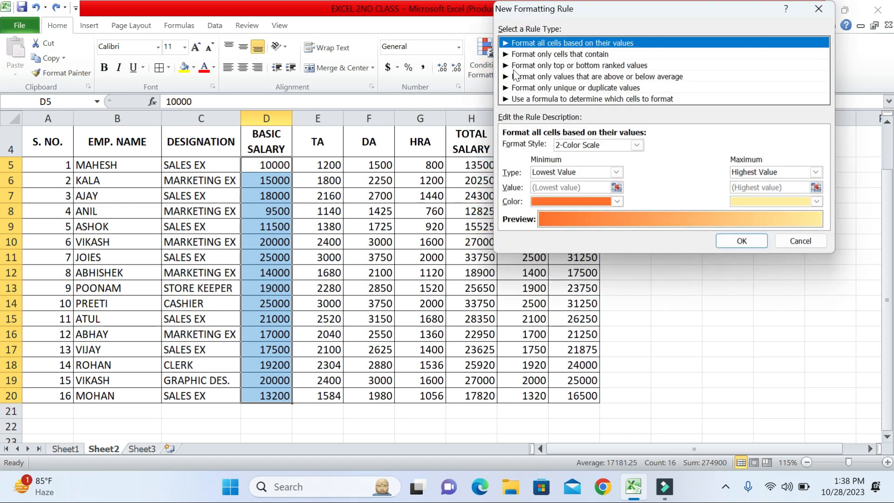
click(559, 54)
click(677, 146)
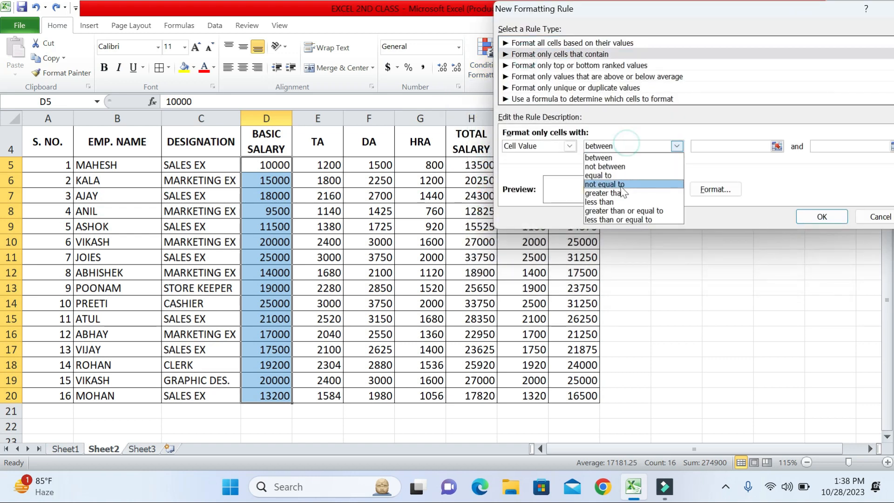
click(619, 212)
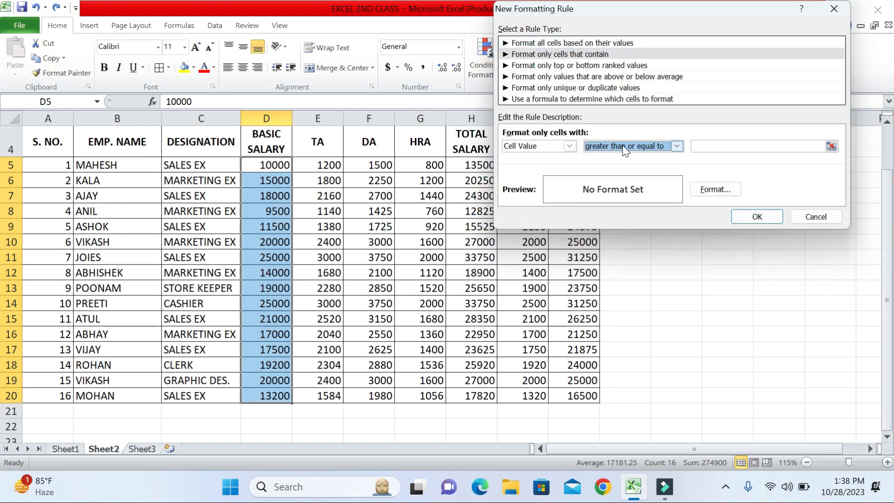
click(700, 148)
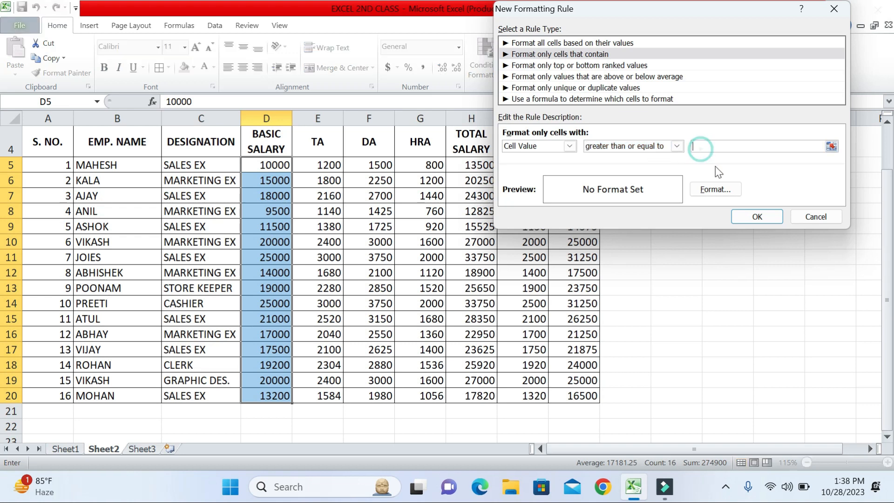
text(15000)
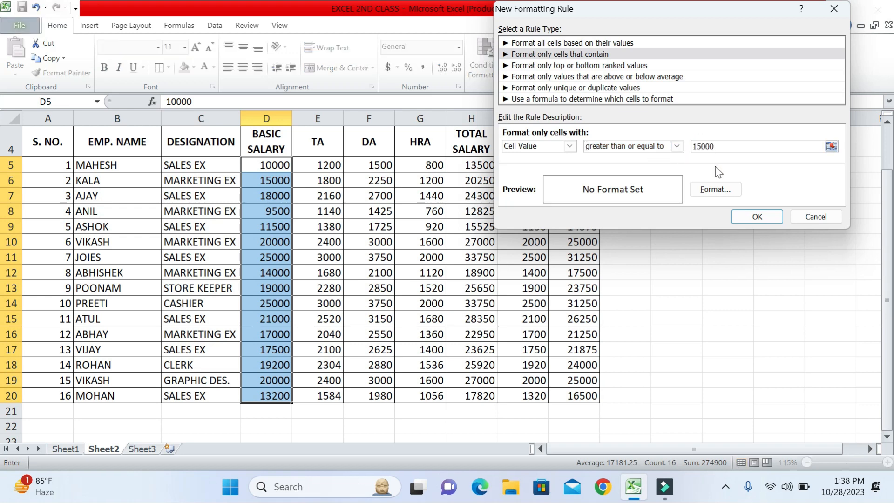
- Apply the greater-than-or-equal rule with a yellow fill to the BASIC SALARY cells and undo it after checking D6
click(711, 189)
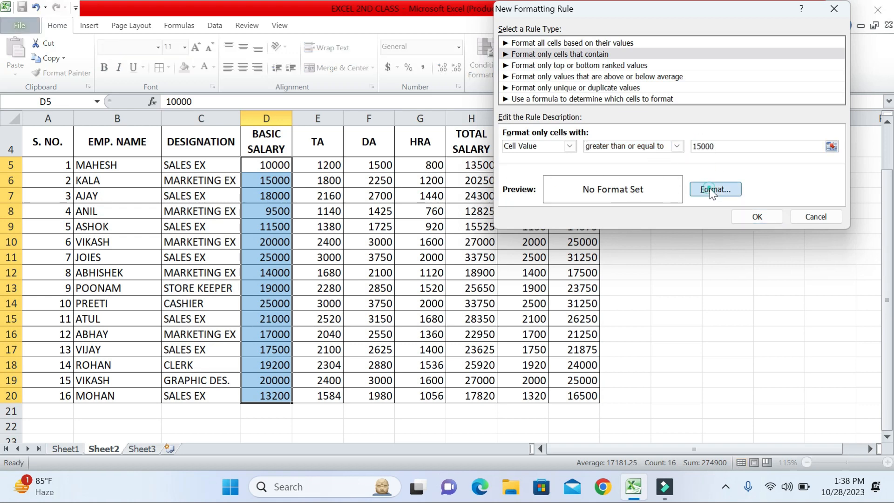
click(547, 156)
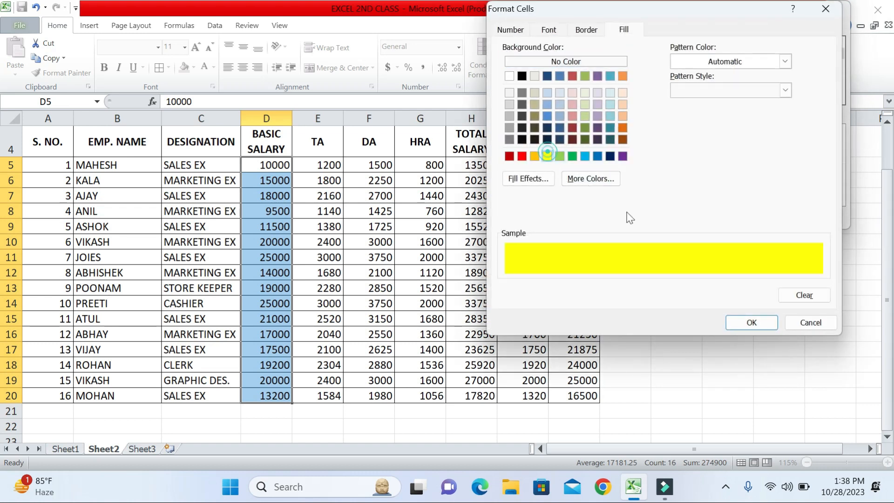
click(740, 328)
click(755, 217)
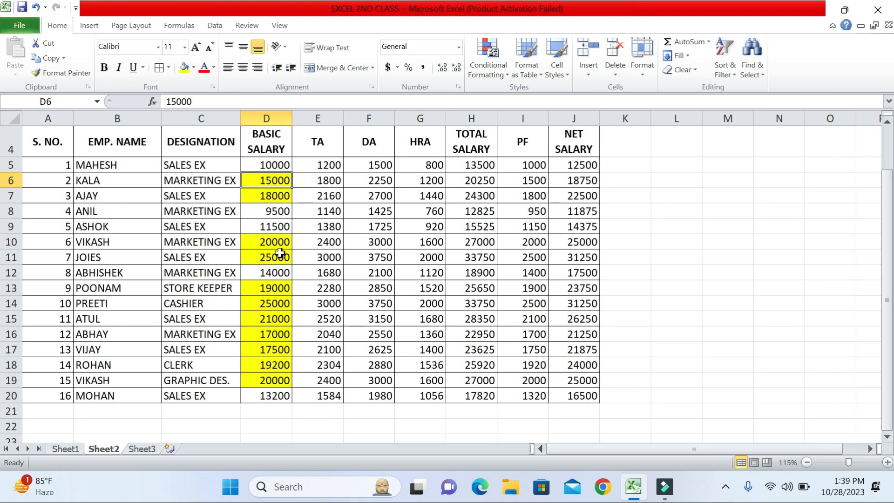
key(ctrl+z)
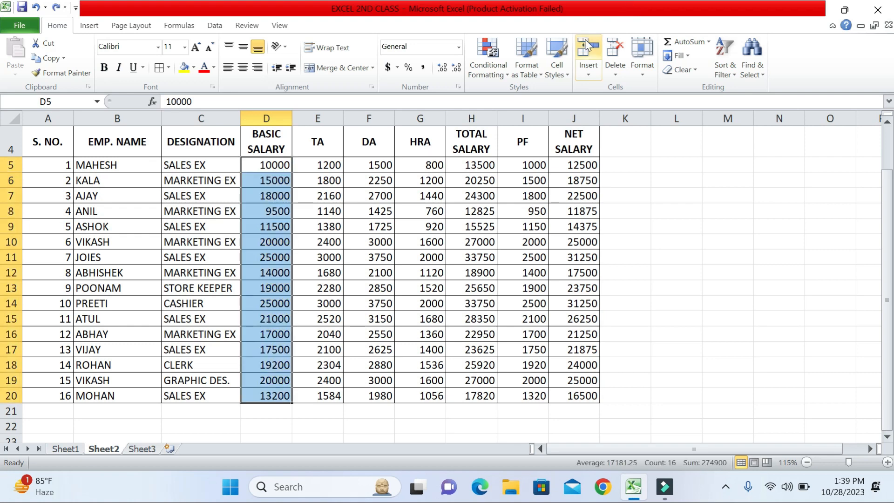
- Set up a new rule for D5:D20 that formats only cells with values less than or equal to 15000
click(504, 63)
click(511, 237)
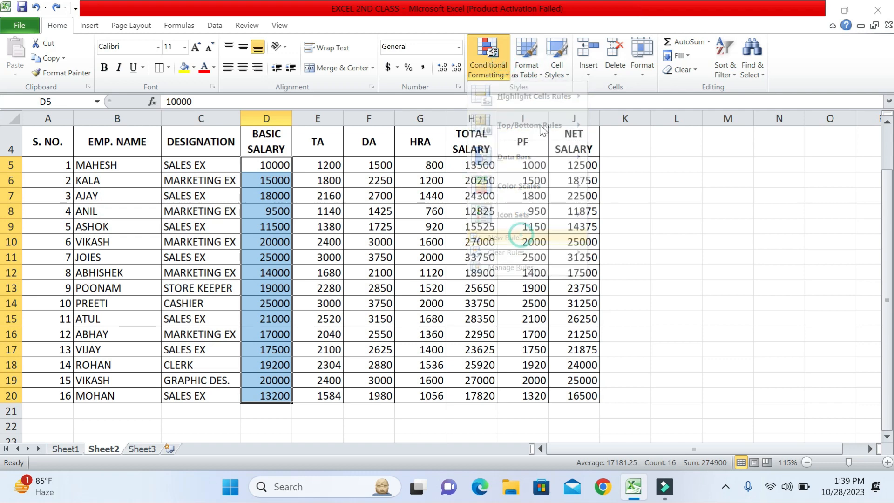
click(543, 54)
click(685, 145)
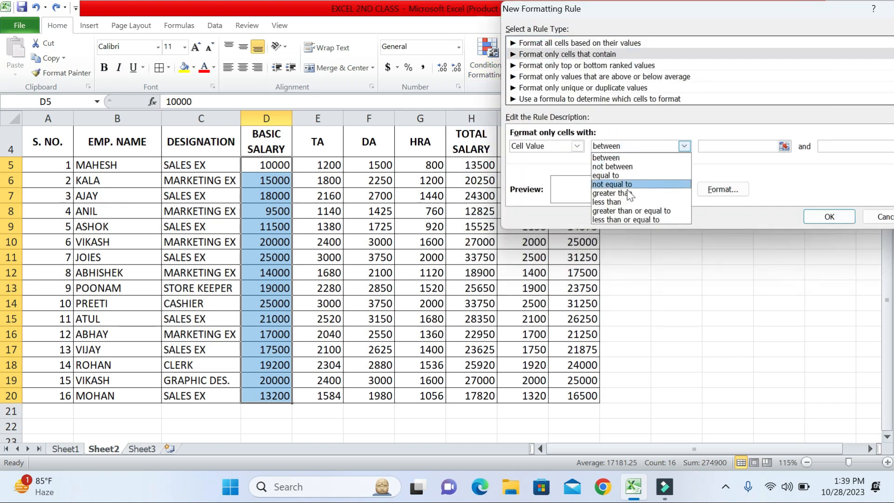
click(626, 220)
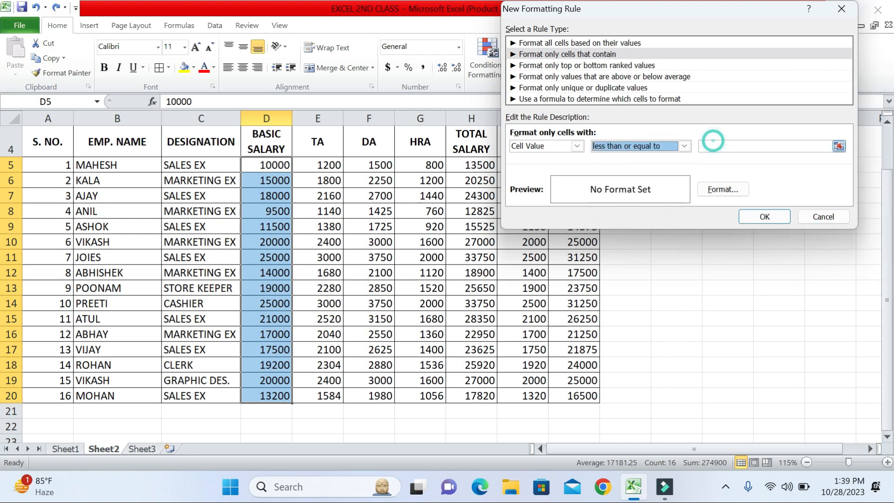
click(714, 146)
text(15000)
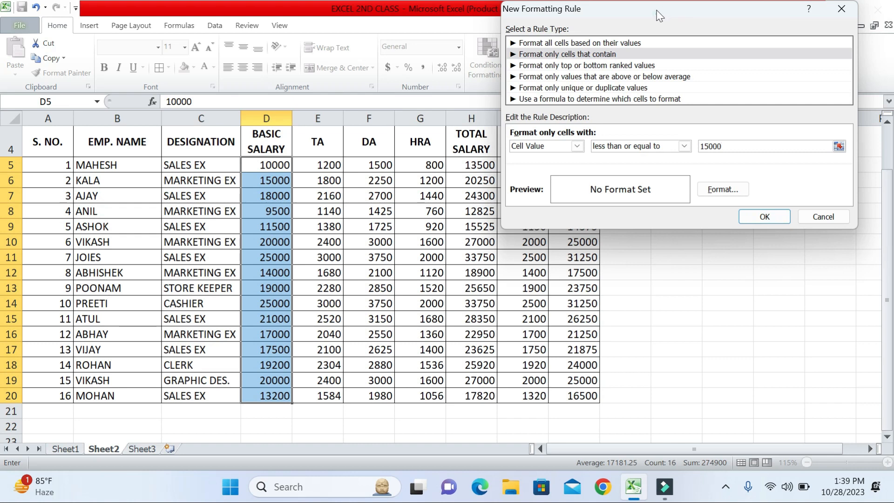
- Apply the less-than-or-equal rule with an orange fill to the BASIC SALARY cells and undo it after checking D6
drag(662, 13, 527, 54)
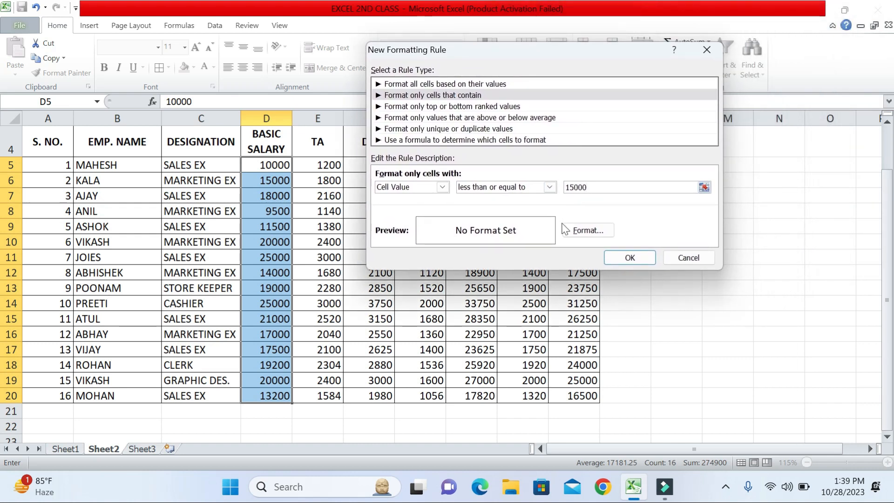
click(589, 230)
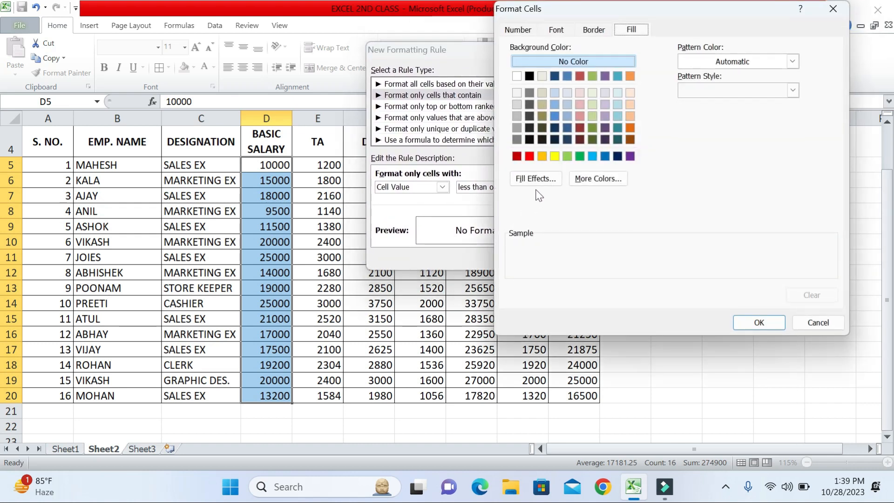
click(542, 156)
click(737, 320)
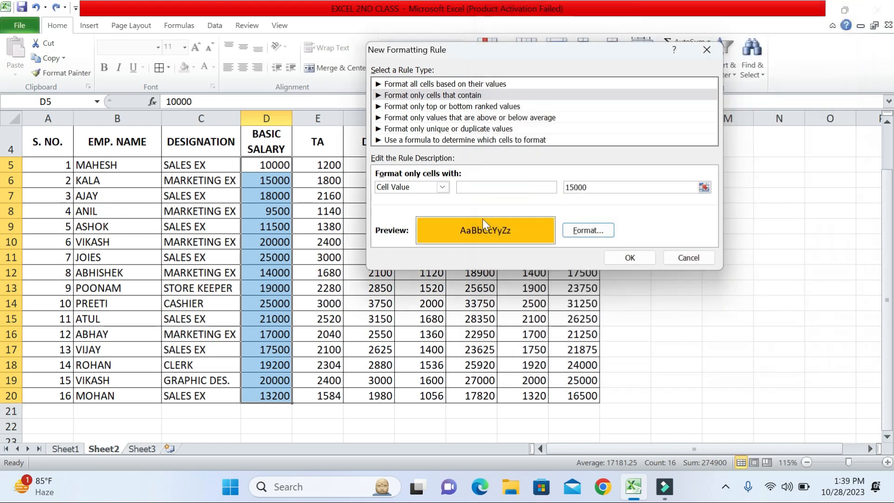
click(630, 258)
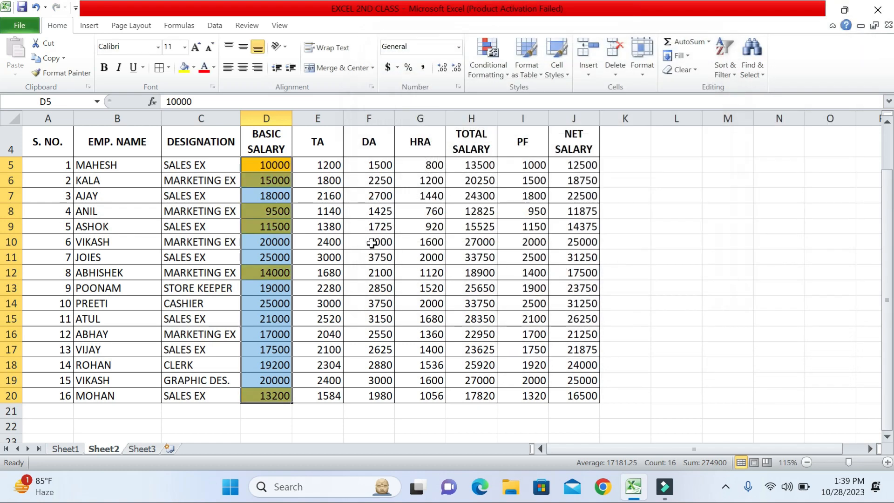
click(284, 183)
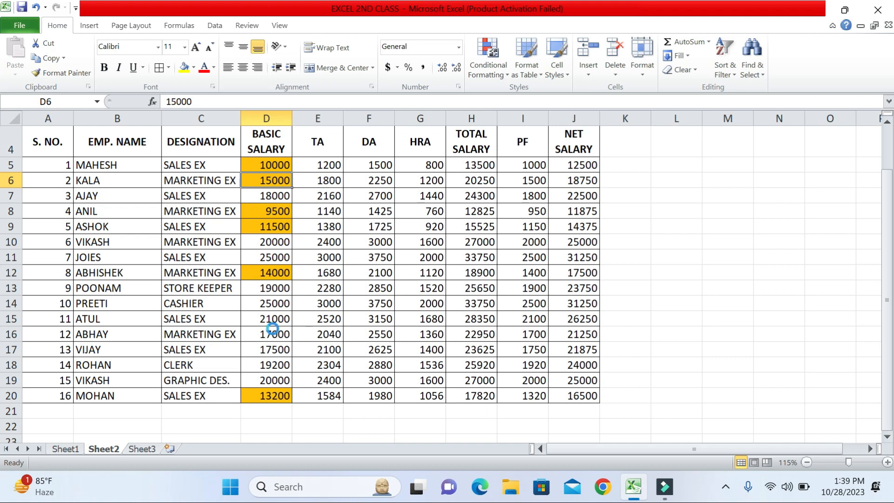
key(ctrl+z)
- Set up a new rule for D5:D20 that formats only cells with specific text containing 5
click(488, 65)
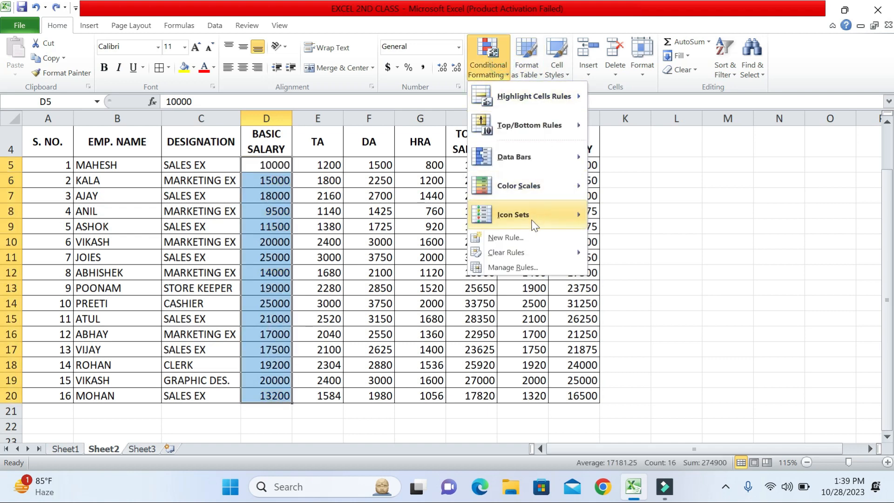
click(524, 232)
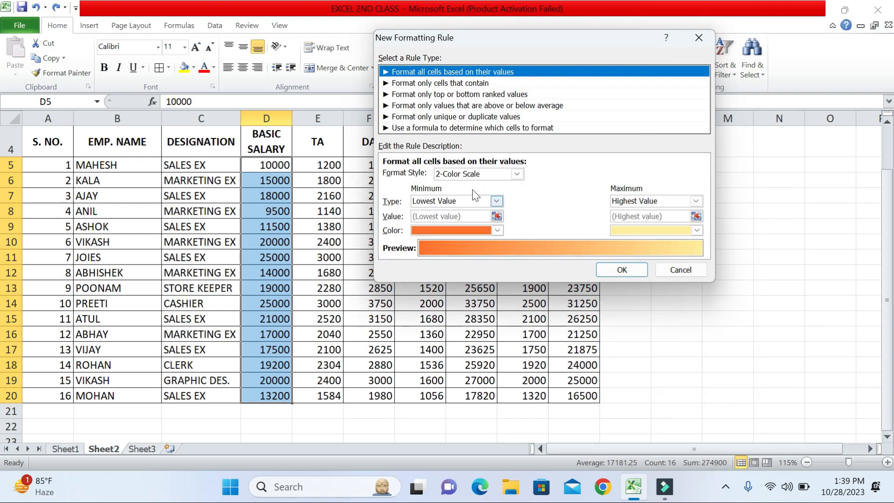
click(442, 83)
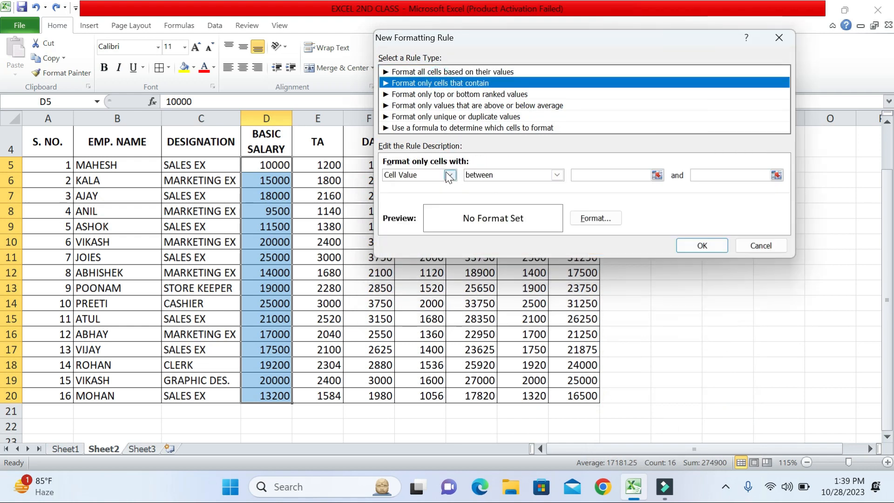
click(495, 176)
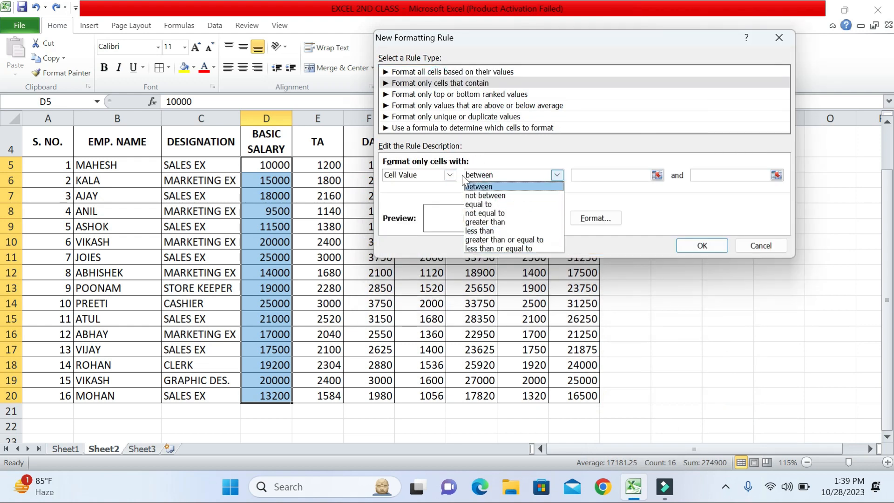
click(438, 173)
click(437, 172)
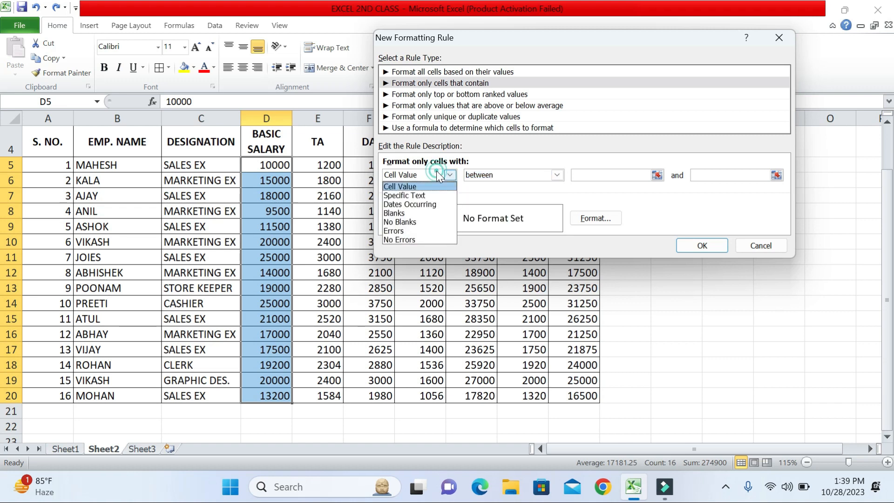
click(425, 196)
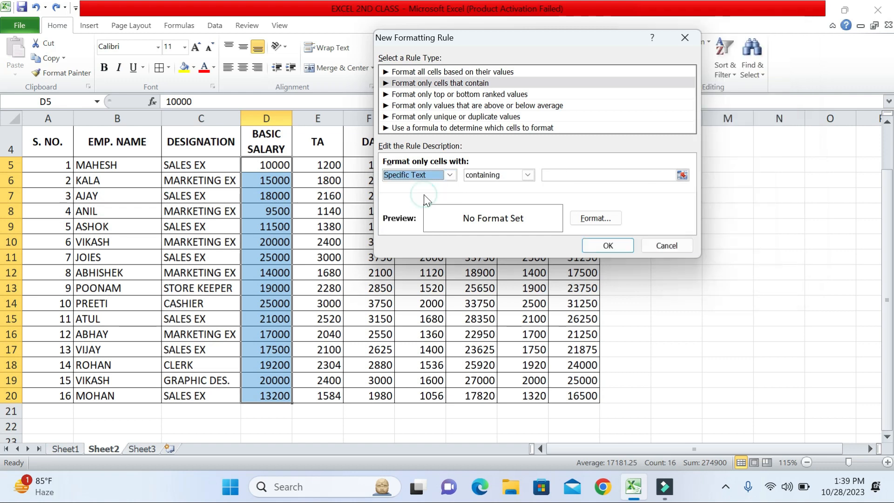
click(510, 176)
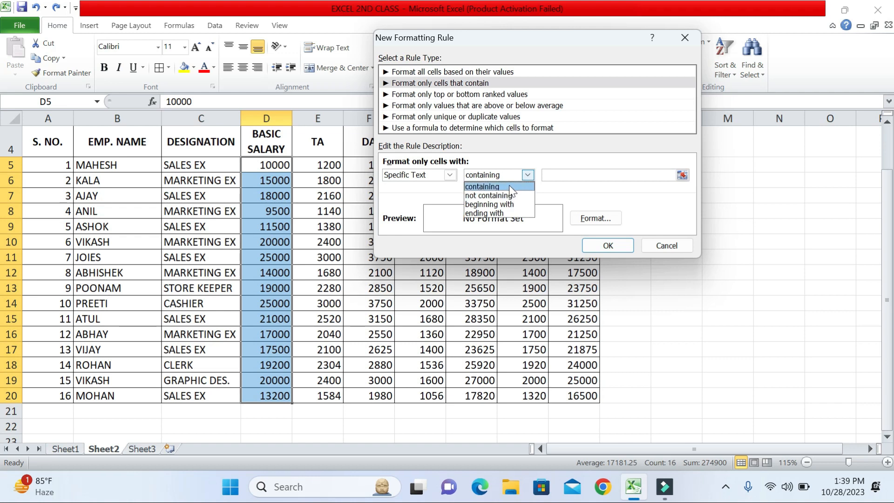
click(510, 186)
click(564, 173)
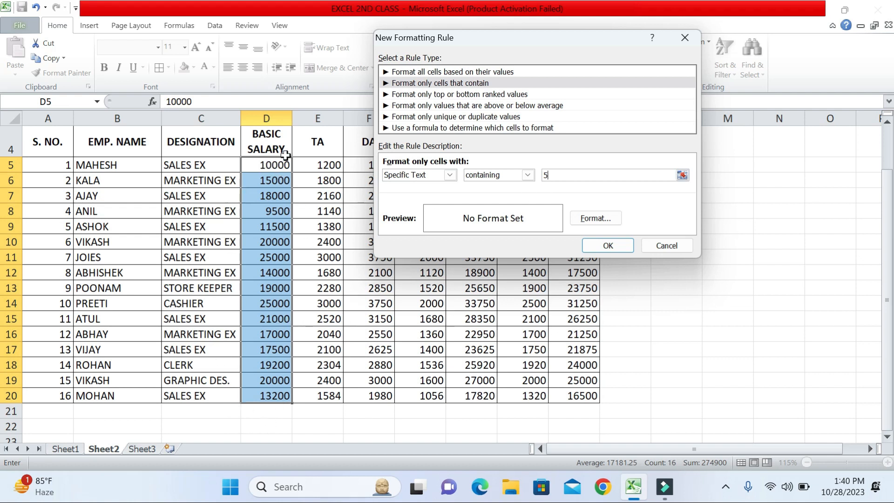
- Give the specific-text rule a light blue fill, apply it to the BASIC SALARY cells and check D6
click(601, 218)
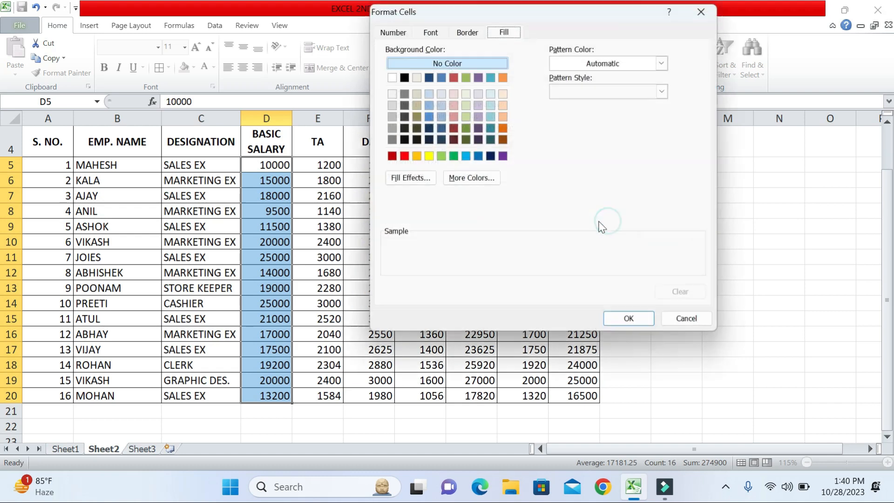
click(465, 157)
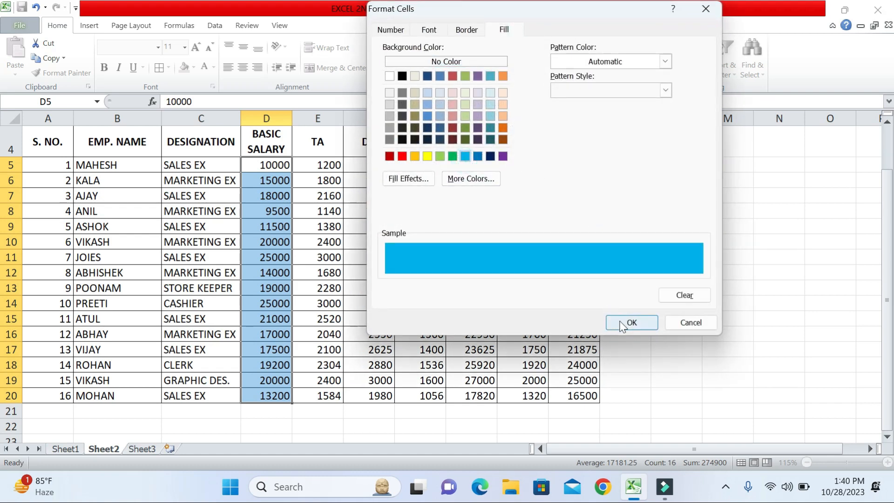
click(624, 324)
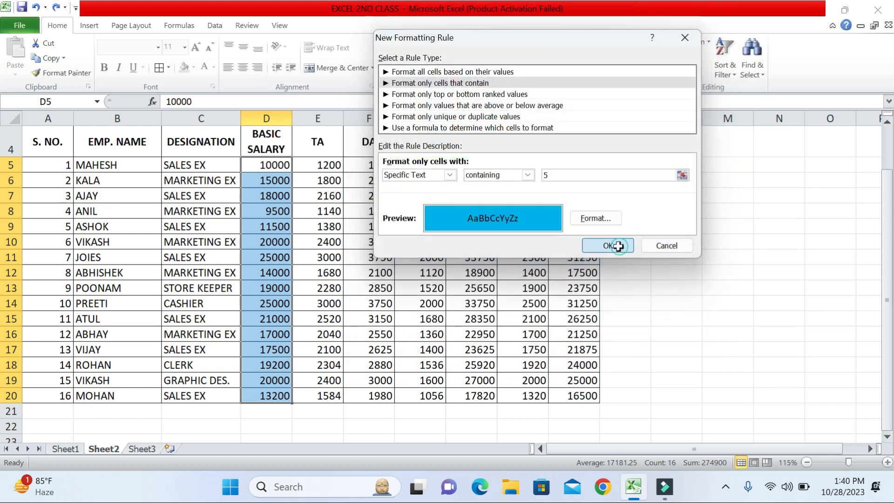
click(605, 246)
click(326, 240)
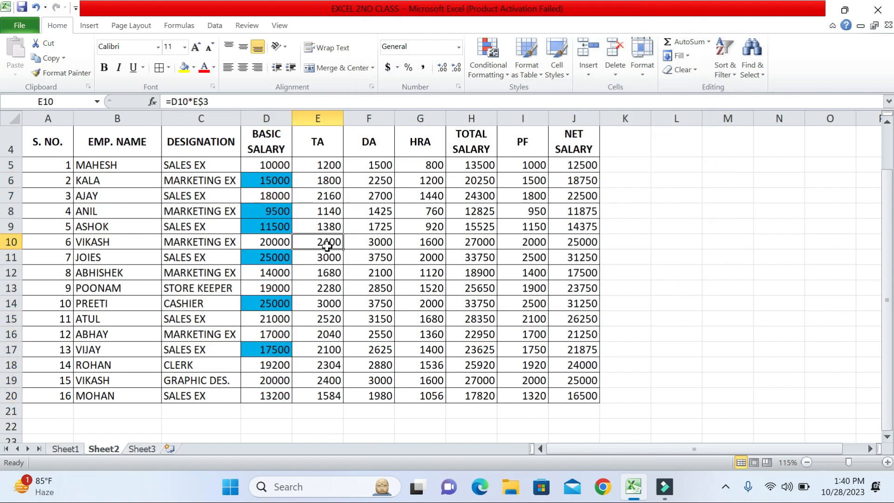
click(278, 177)
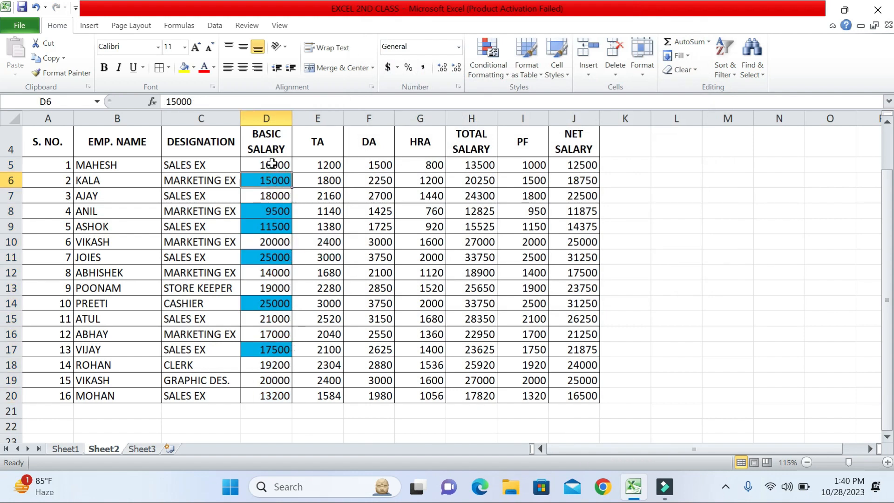
- Cancel an unfinished cell-content rule for D5:D20 and undo the light blue specific-text rule on the BASIC SALARY cells
drag(272, 163, 278, 395)
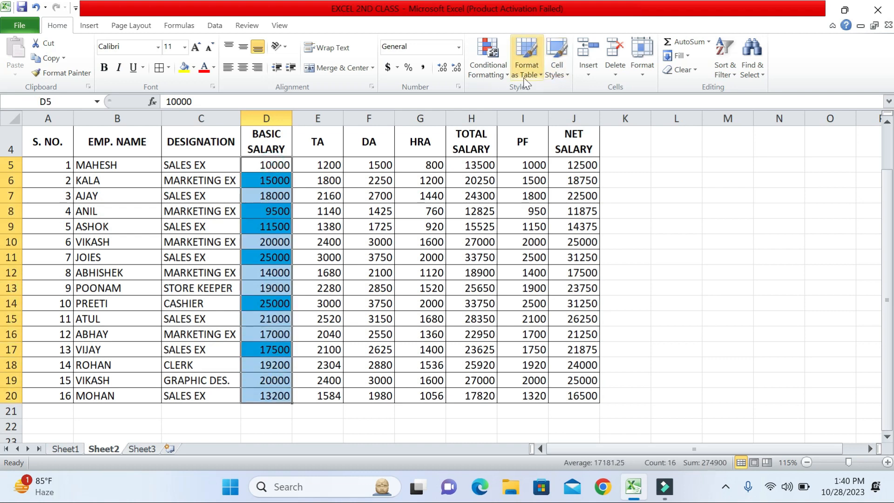
click(502, 64)
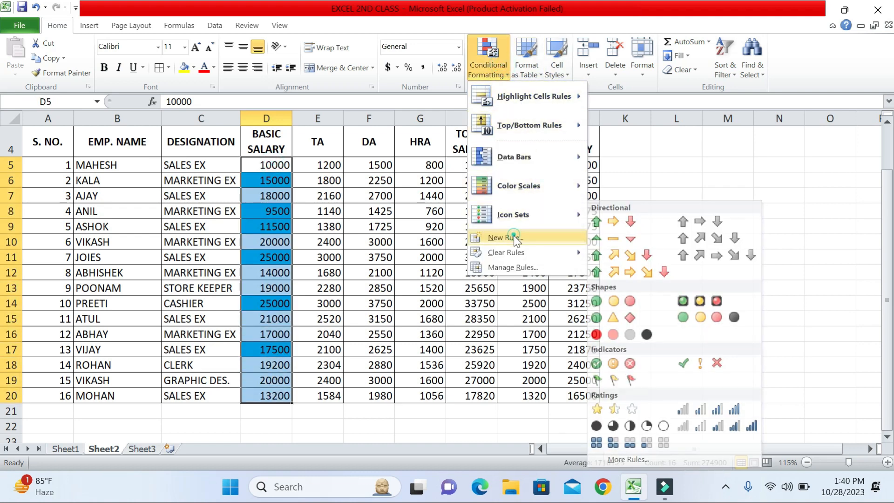
click(508, 238)
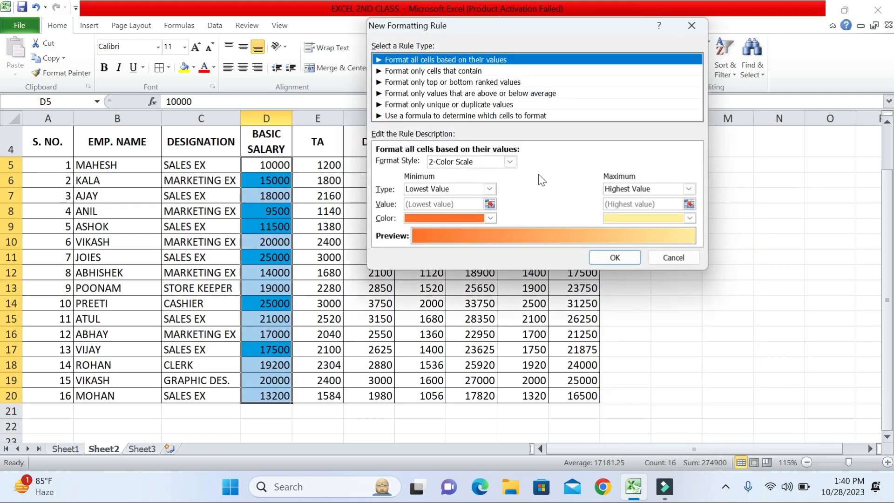
click(438, 71)
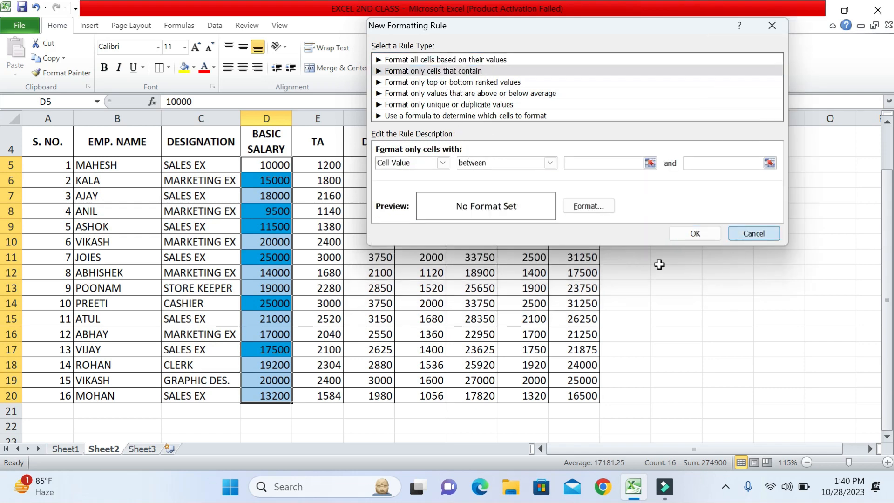
key(Escape)
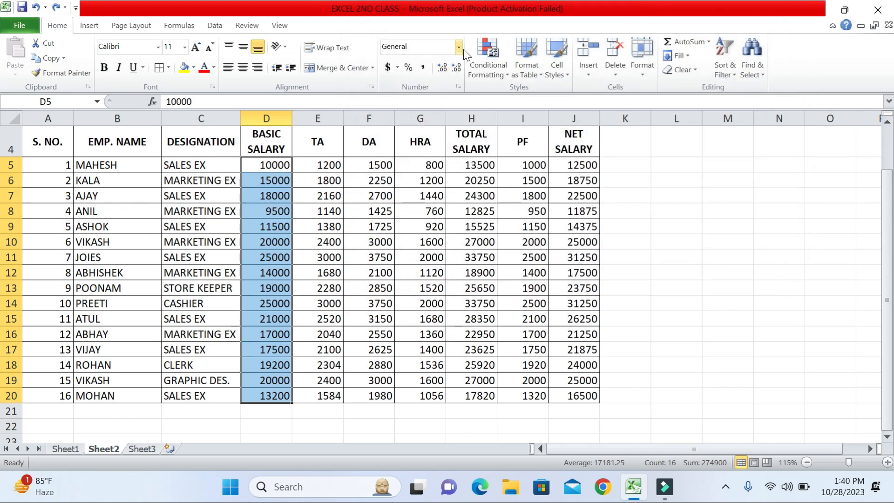
click(489, 65)
click(496, 236)
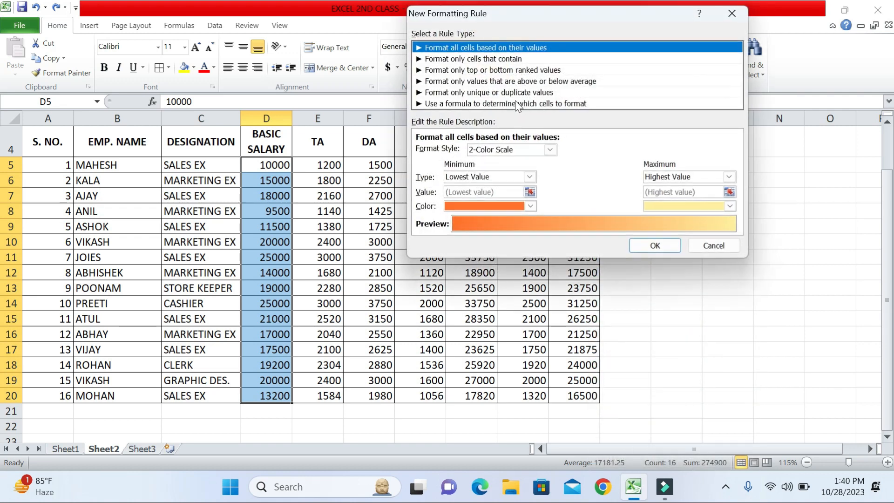
click(495, 60)
click(468, 150)
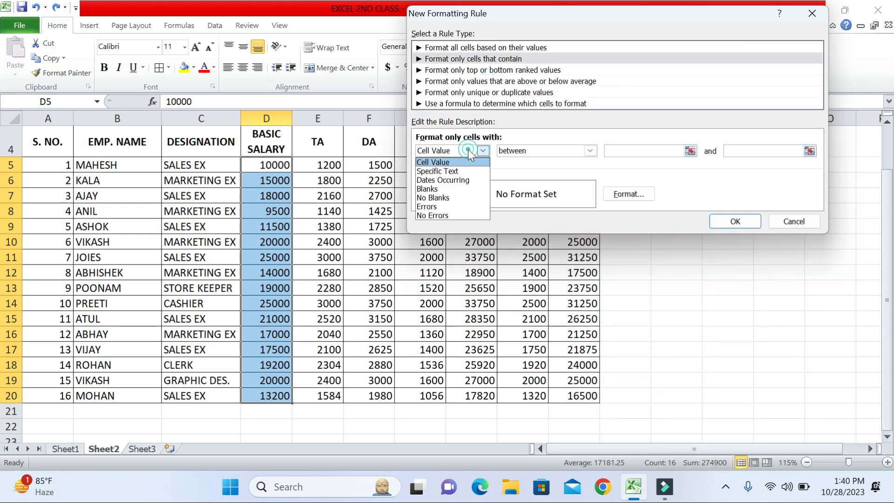
click(465, 173)
click(561, 151)
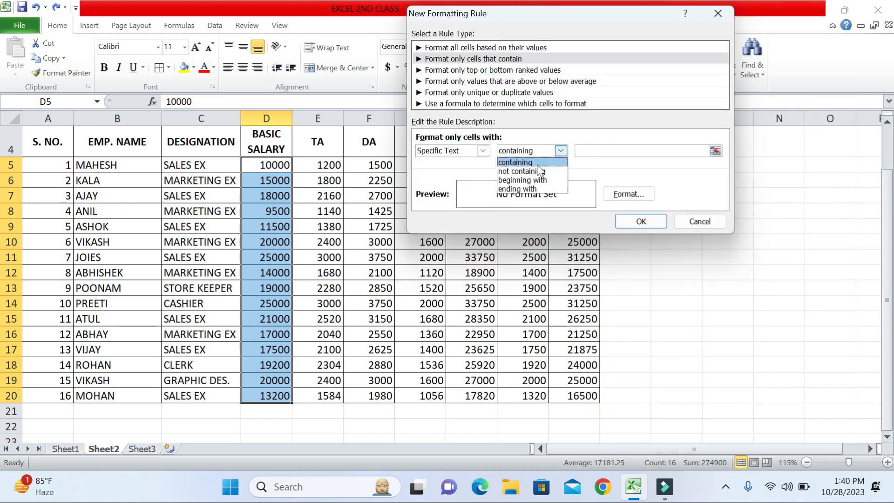
click(591, 151)
click(590, 152)
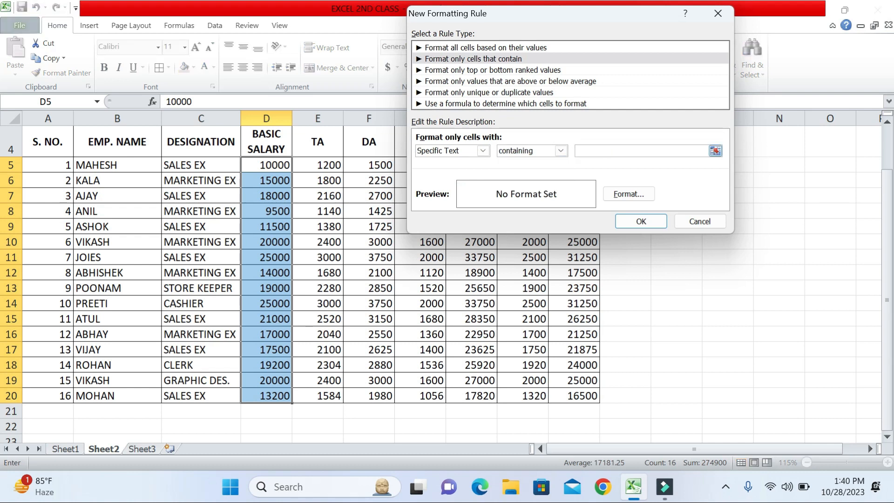
text(5)
click(690, 223)
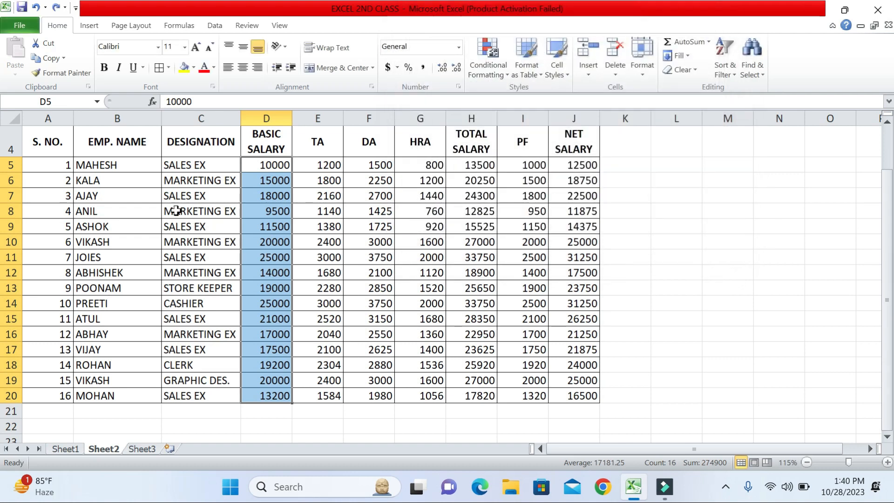
- Set up a new rule for the EMP. NAME cells B5:B20 that formats specific text containing A with a yellow fill
drag(122, 165, 117, 397)
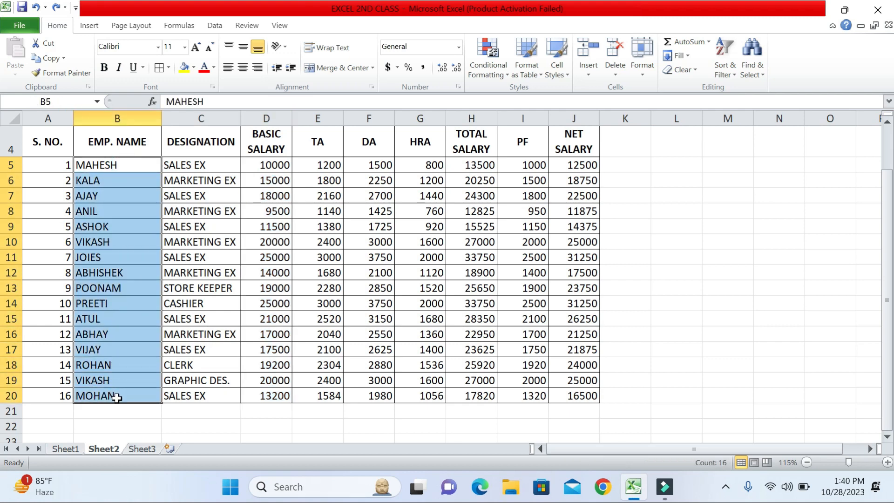
click(485, 63)
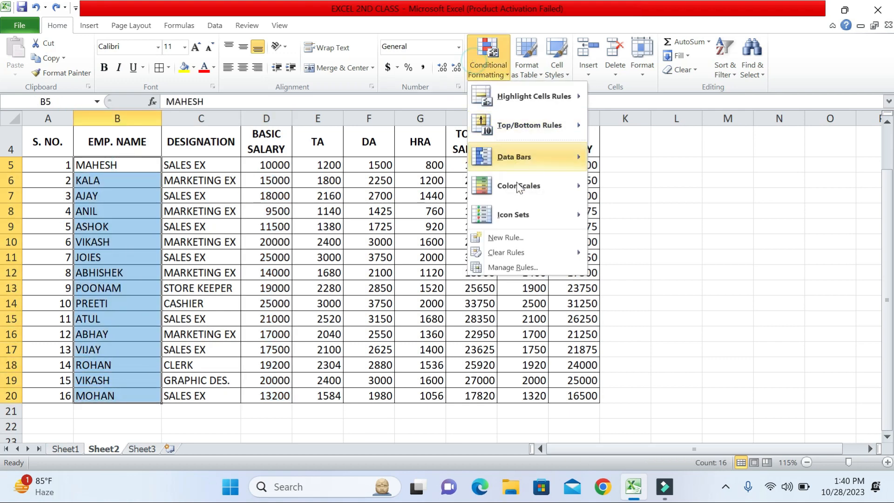
click(514, 241)
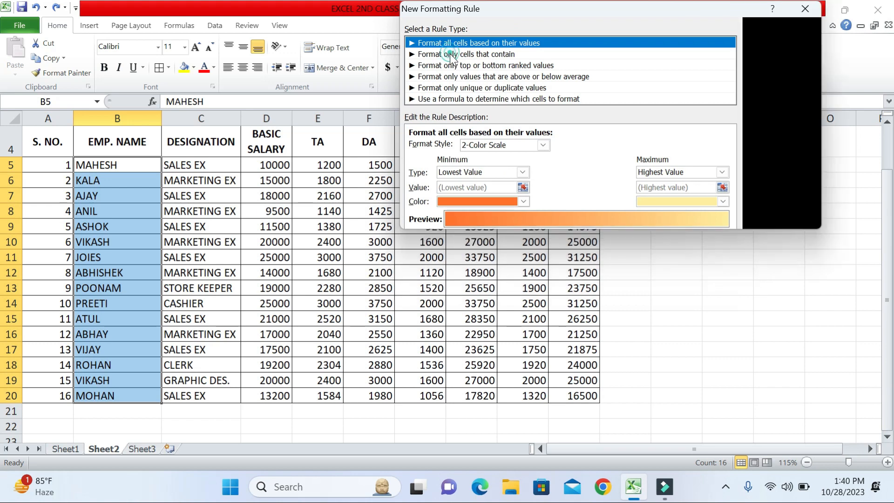
click(454, 55)
click(464, 146)
click(448, 166)
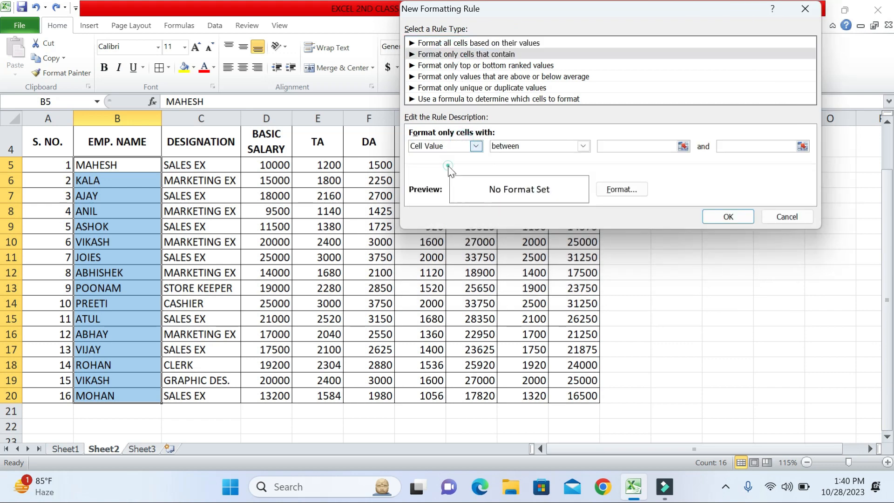
click(573, 146)
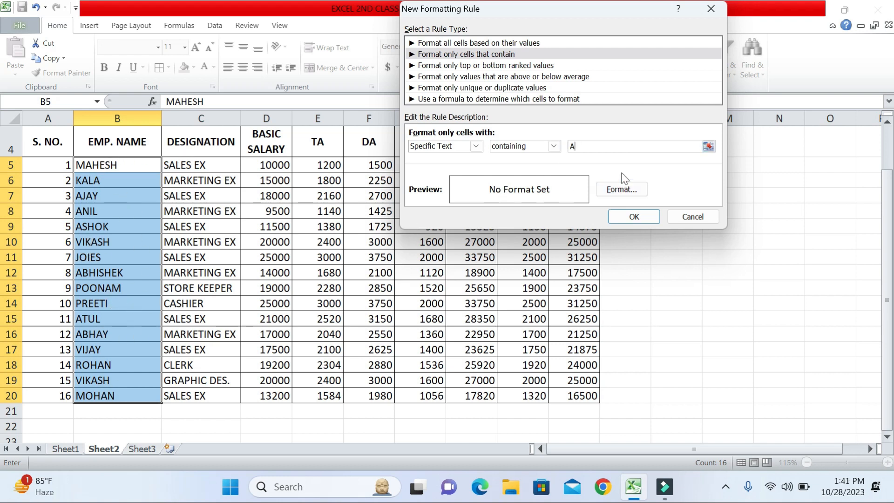
click(622, 188)
click(453, 156)
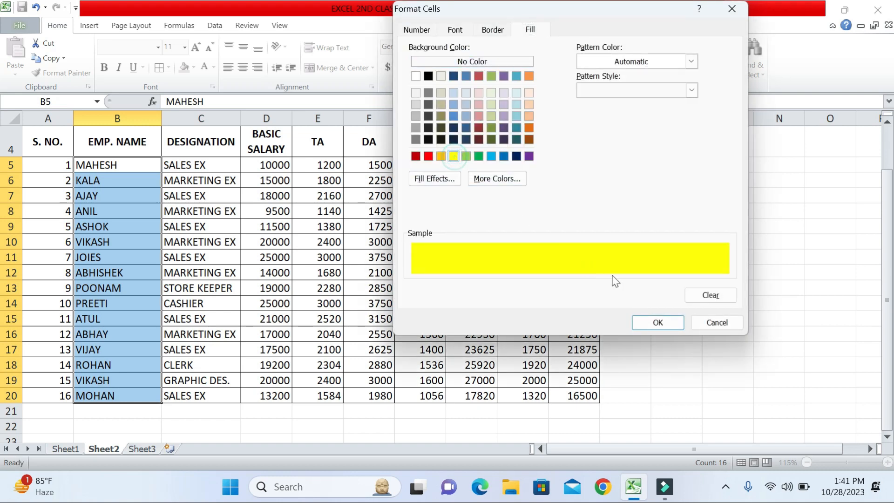
click(645, 323)
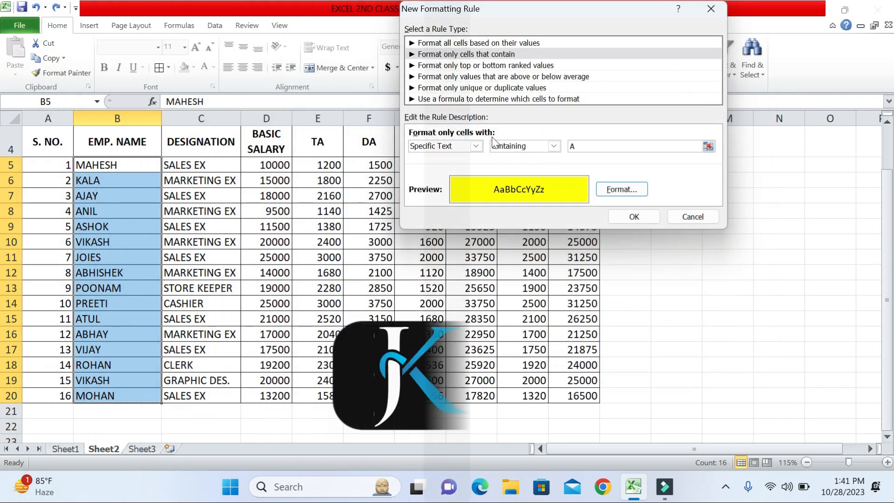
- Change the rule's text to EE, apply it to the EMP. NAME cells and undo it
double_click(590, 146)
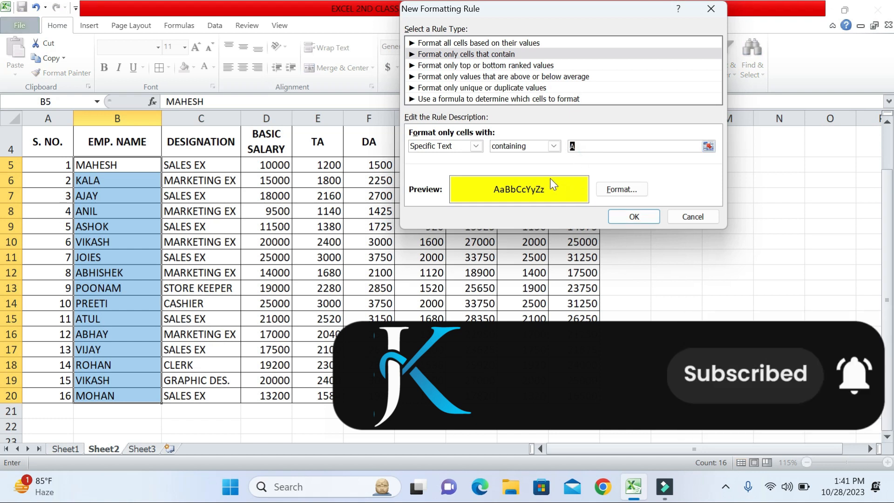
text(EE)
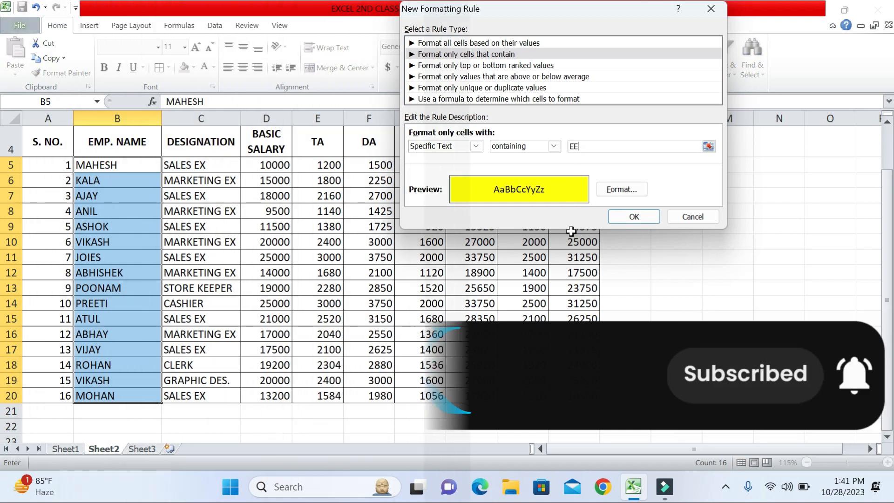
click(632, 217)
click(132, 318)
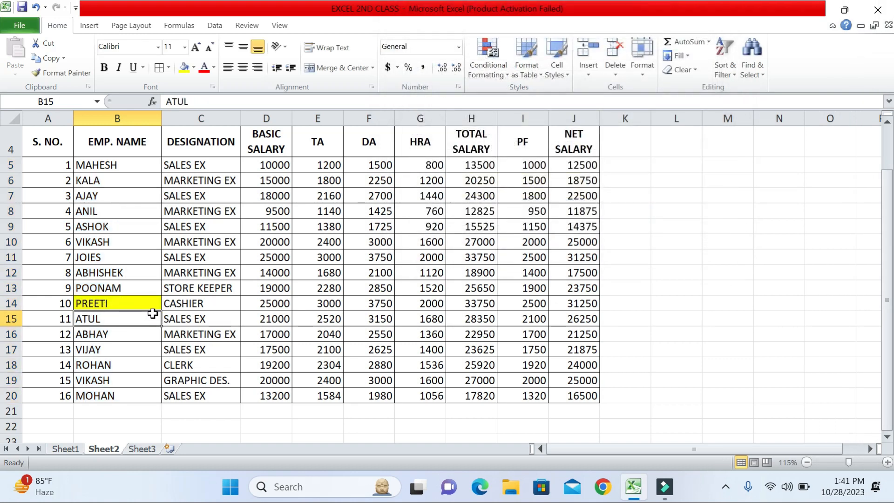
key(ctrl+z)
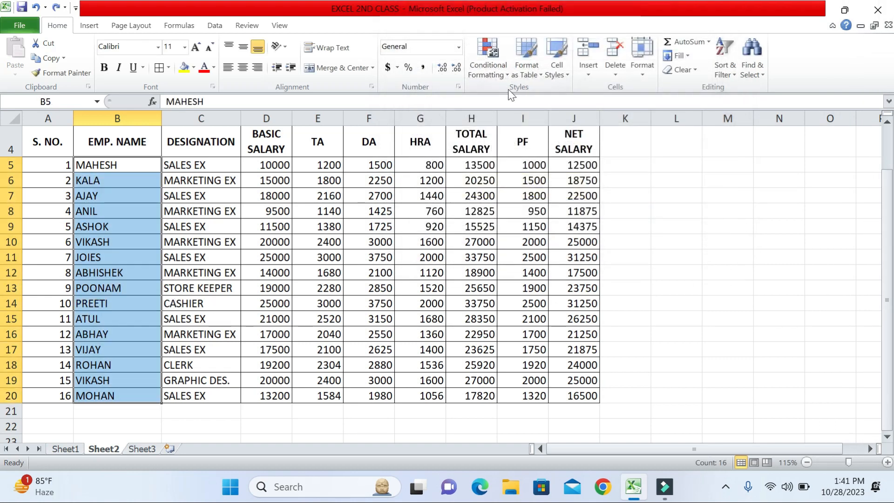
- Set up a new rule for B5:B20 that formats only cells with specific text not containing E
click(504, 69)
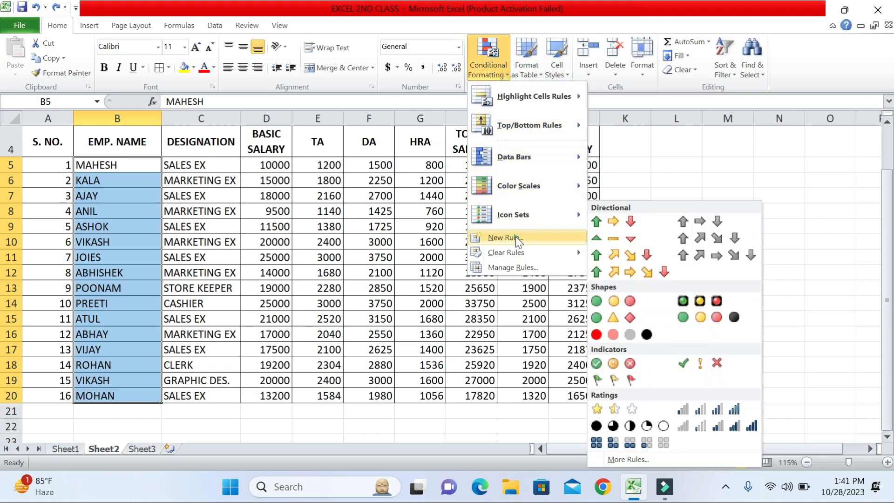
click(518, 239)
click(438, 54)
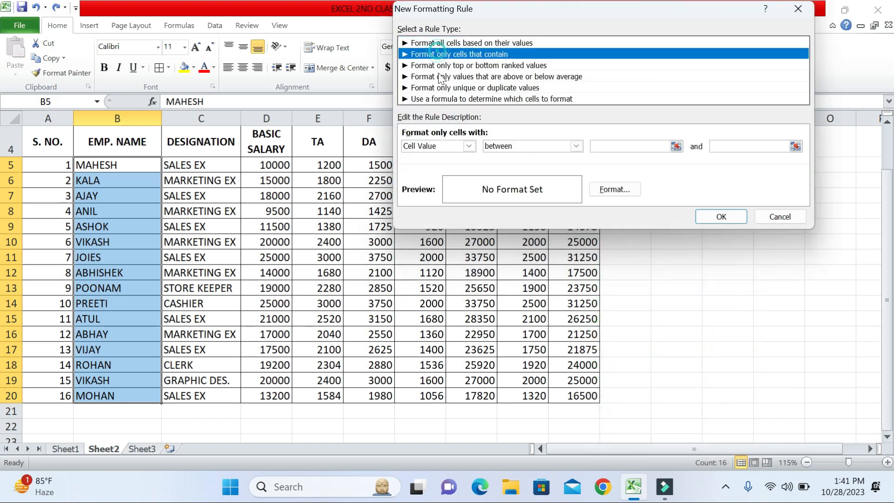
click(434, 146)
click(440, 162)
click(512, 147)
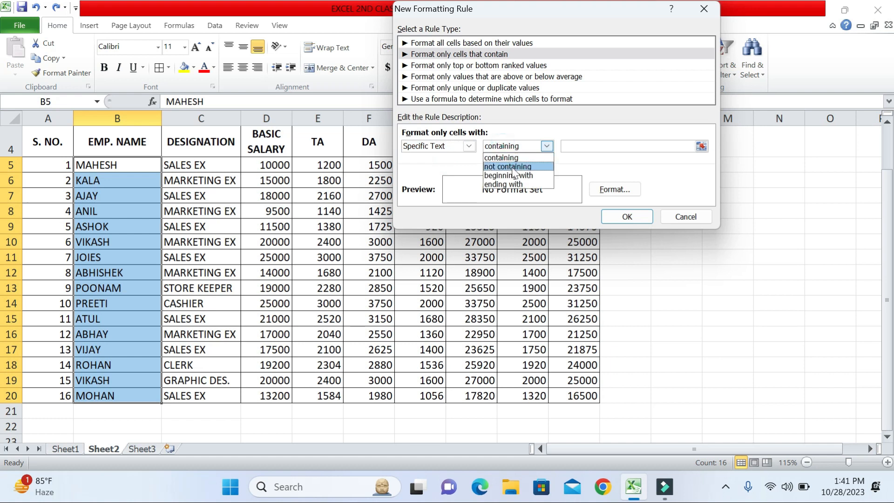
click(511, 167)
click(571, 146)
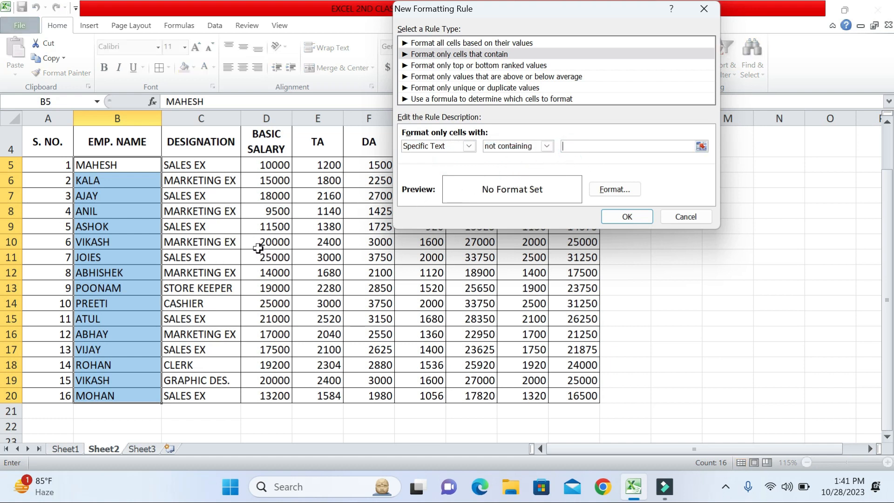
text(EE)
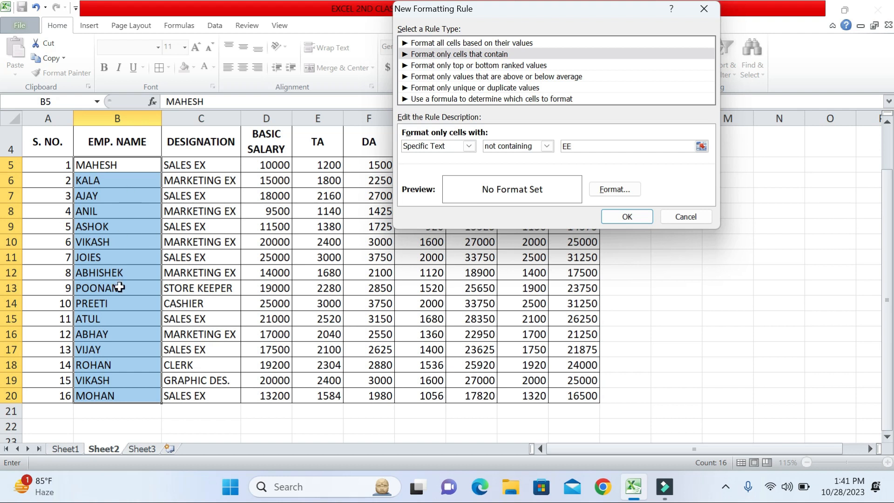
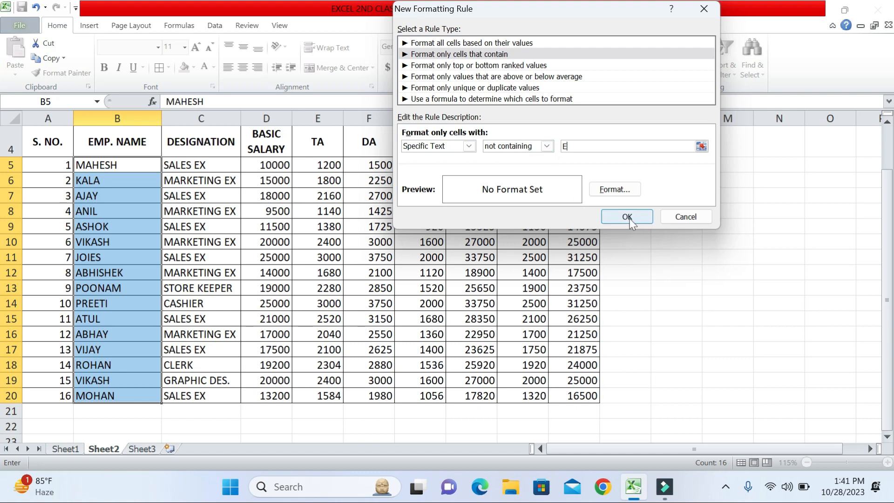
- Give the not-containing rule a yellow fill and apply it to the EMP. NAME cells
click(615, 189)
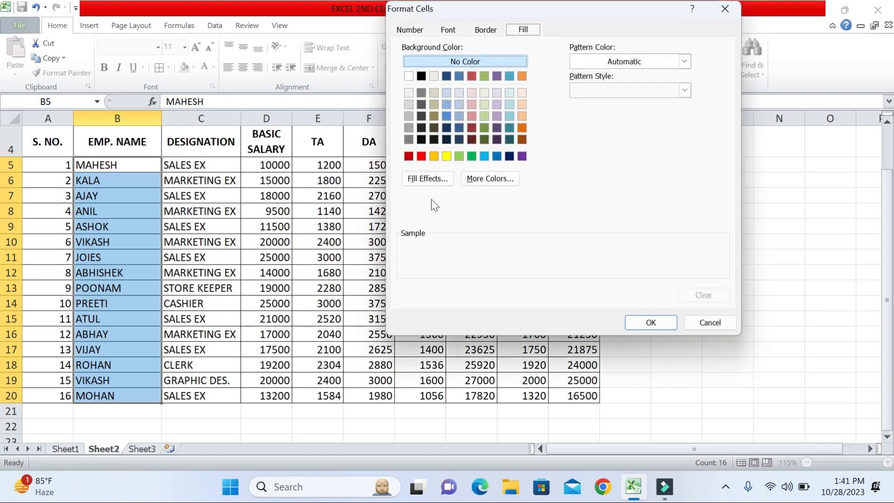
click(446, 156)
click(640, 323)
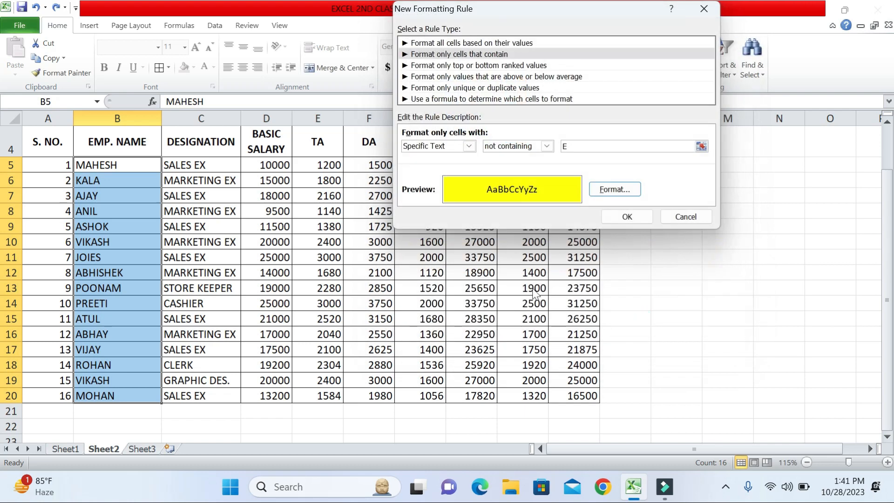
click(619, 217)
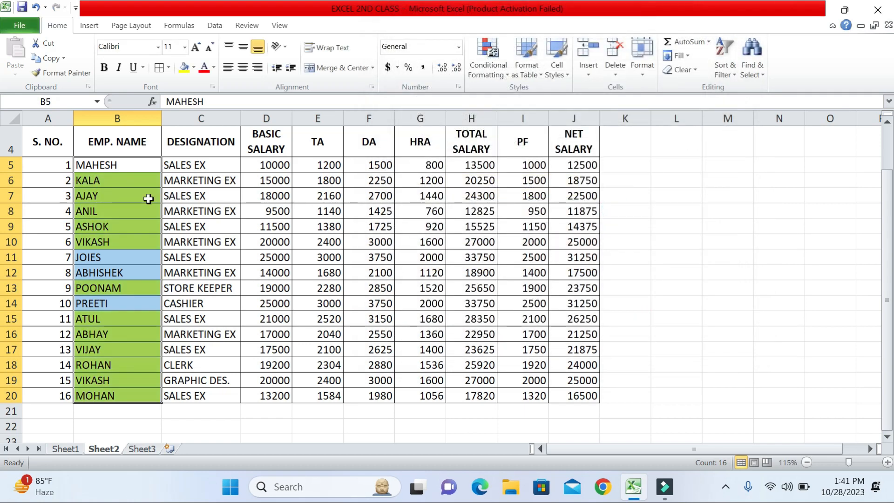
- Check individual EMP. NAME cells against the not-containing condition and undo the yellow rule
click(148, 199)
click(128, 164)
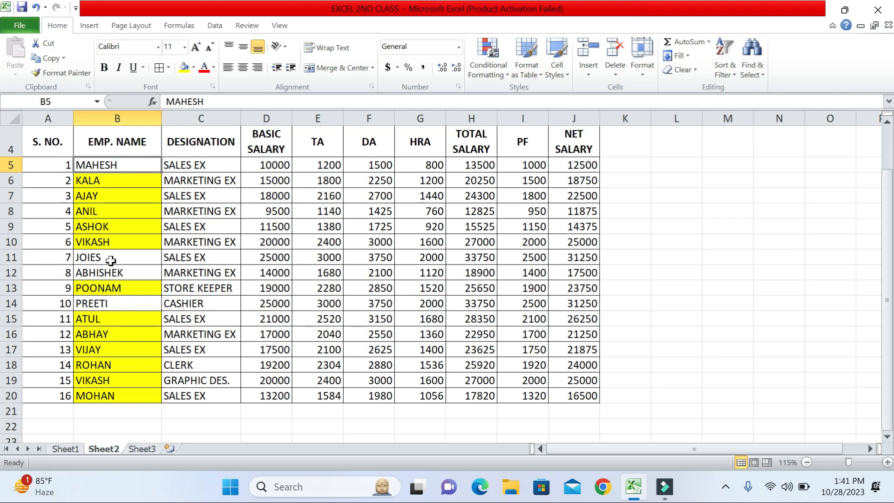
drag(114, 259, 114, 274)
click(123, 303)
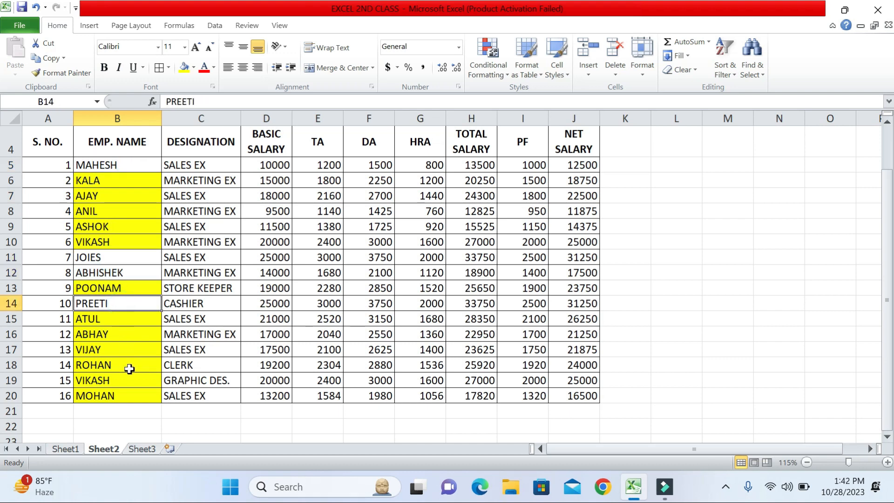
drag(122, 182, 121, 251)
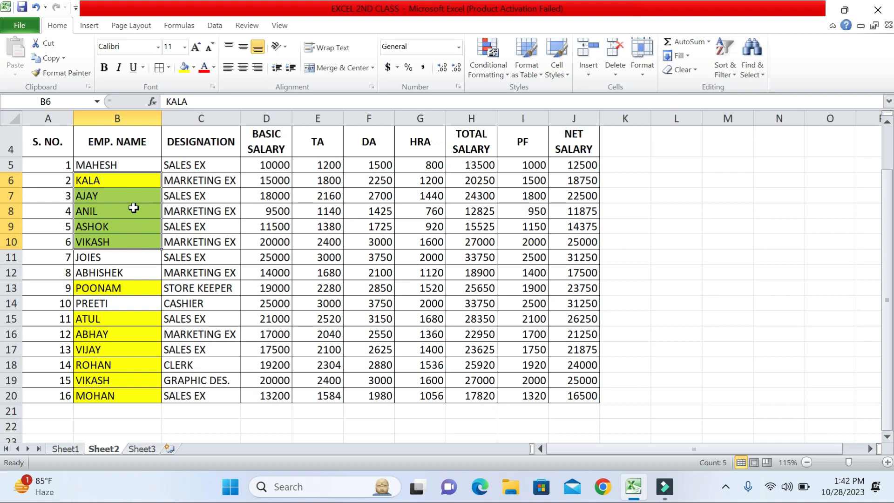
key(ctrl+z)
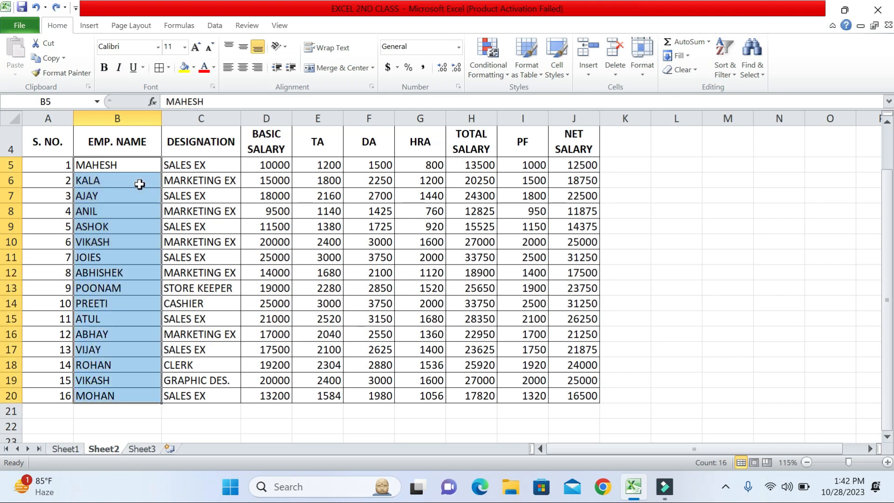
- Set up a new rule for B5:B20 that formats only cells with specific text beginning with V
click(499, 46)
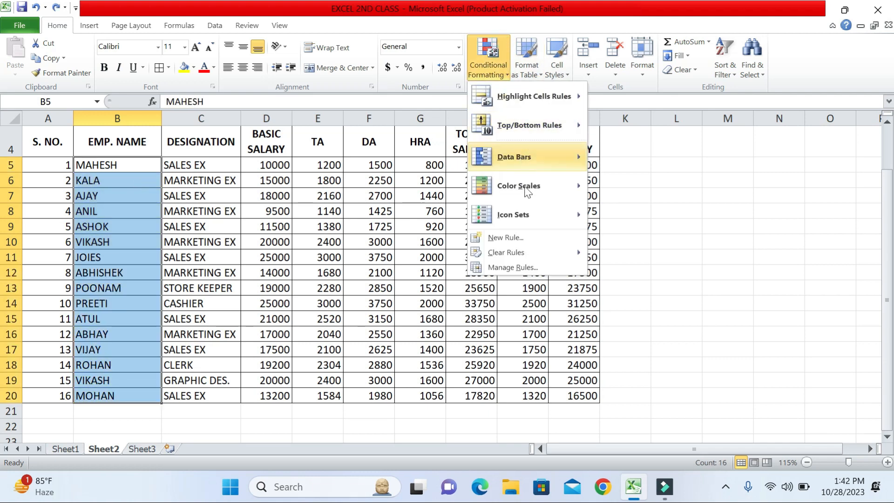
click(522, 240)
click(433, 55)
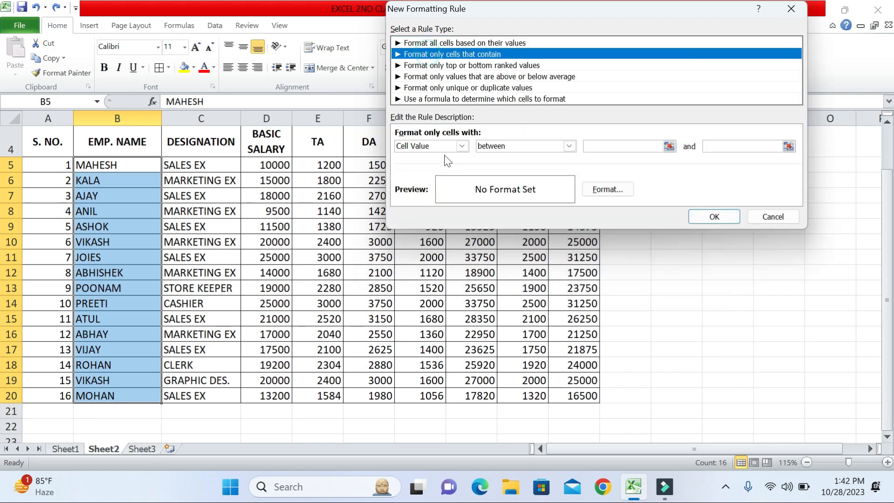
click(441, 145)
click(483, 151)
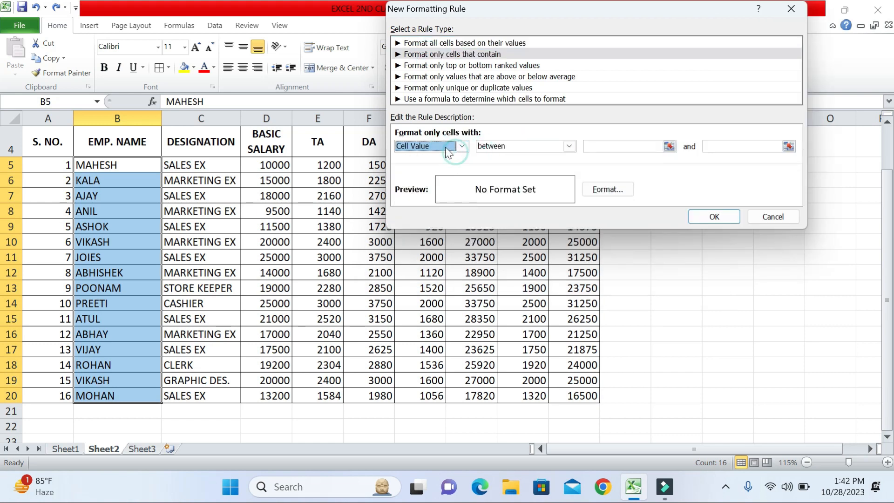
click(446, 147)
click(443, 177)
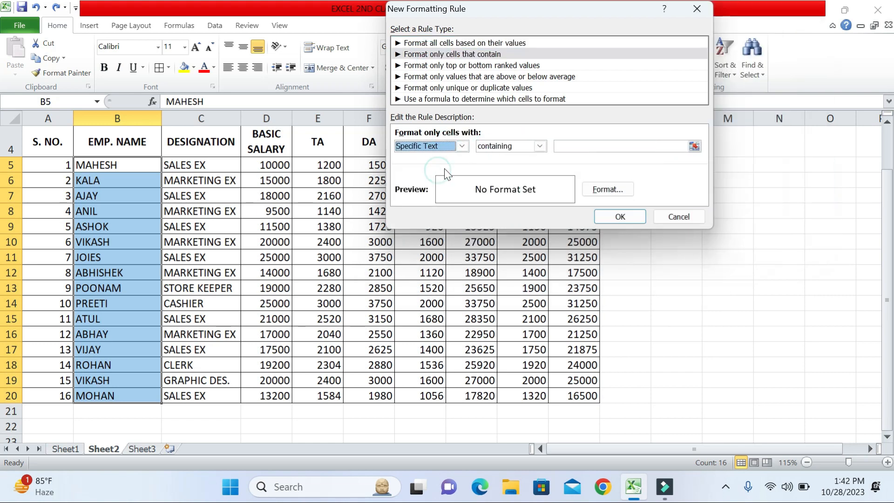
click(502, 146)
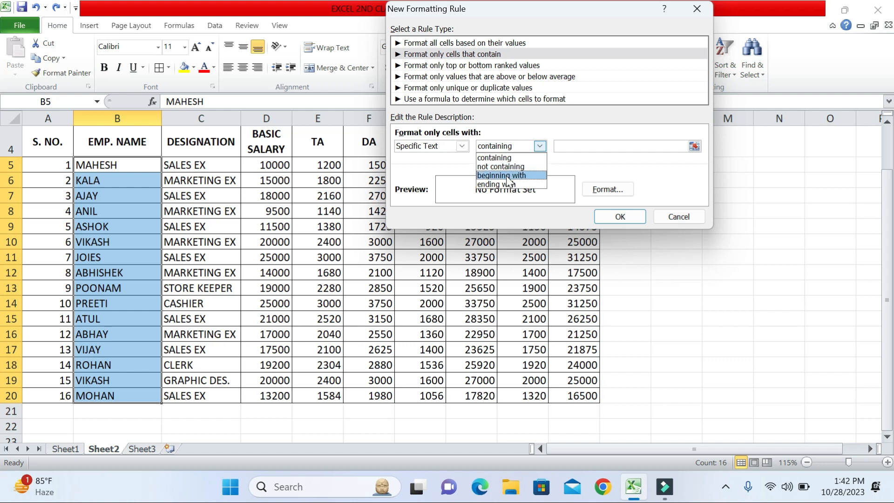
click(506, 175)
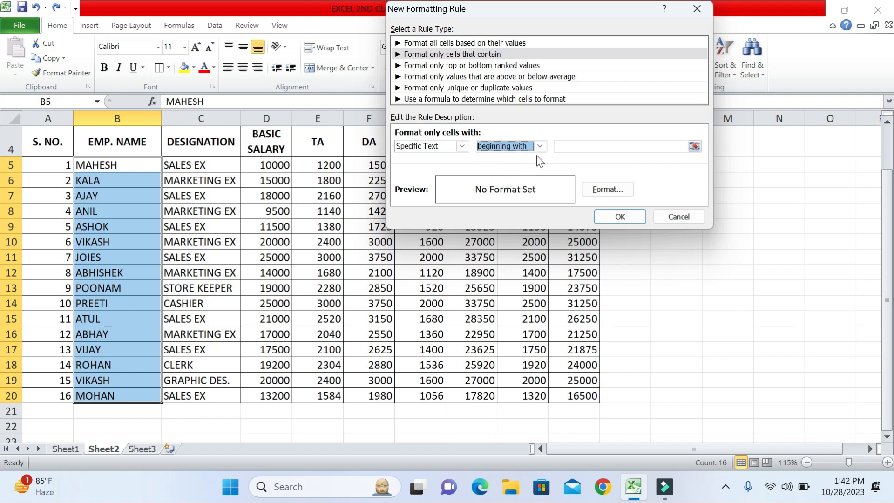
click(565, 145)
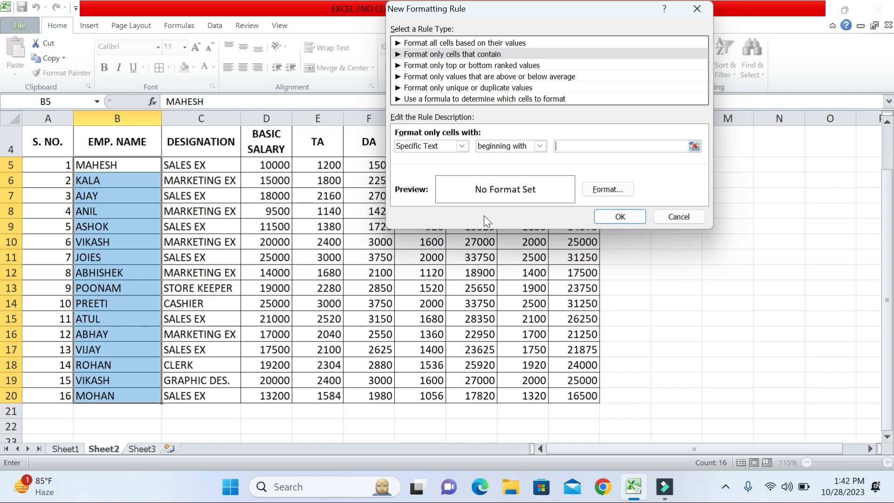
text(V)
- Give the beginning-with-V rule a light blue fill, apply it to the EMP. NAME cells and undo it
click(600, 190)
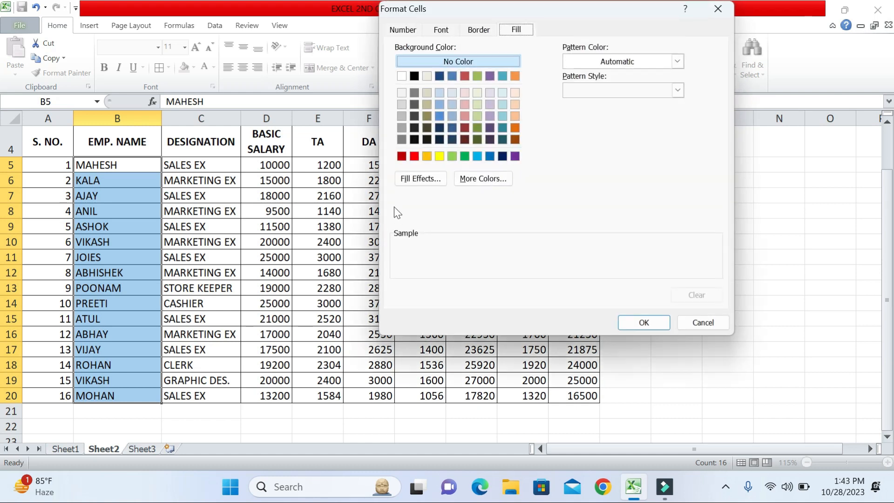
click(477, 157)
click(639, 322)
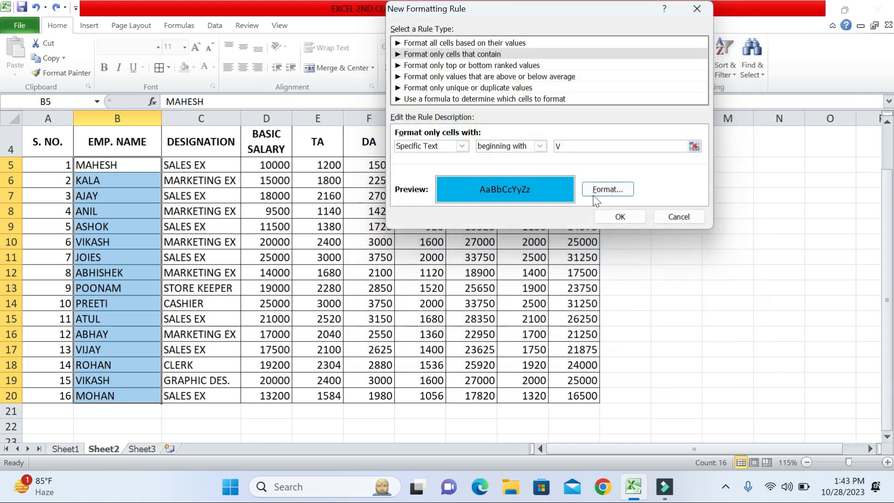
click(620, 217)
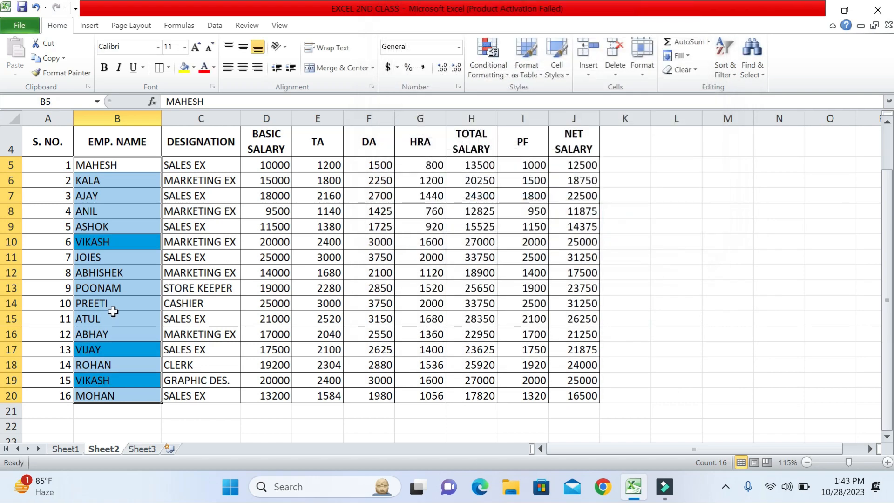
click(113, 314)
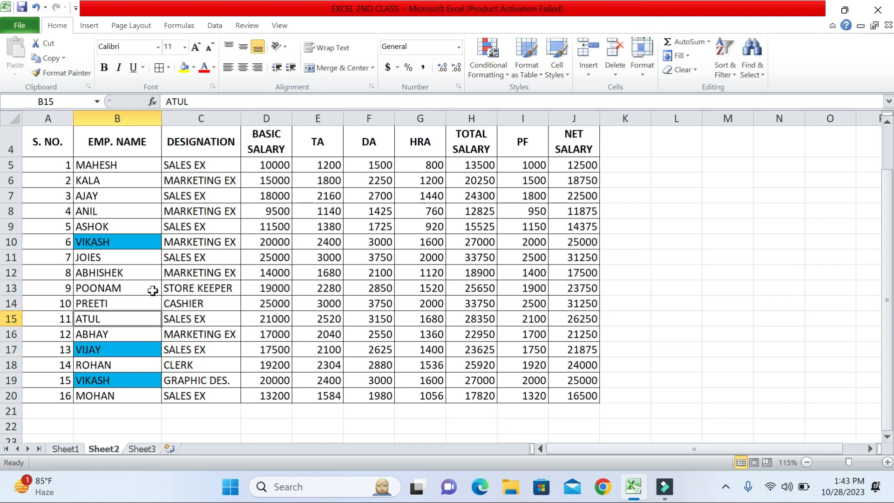
key(ctrl+z)
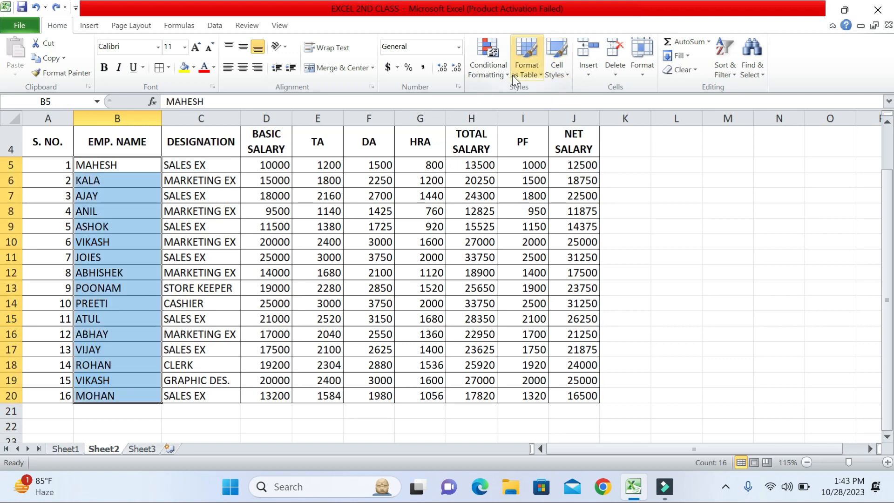
- Create another new rule for the EMP. NAME cells with specific text beginning with A
click(489, 63)
click(513, 238)
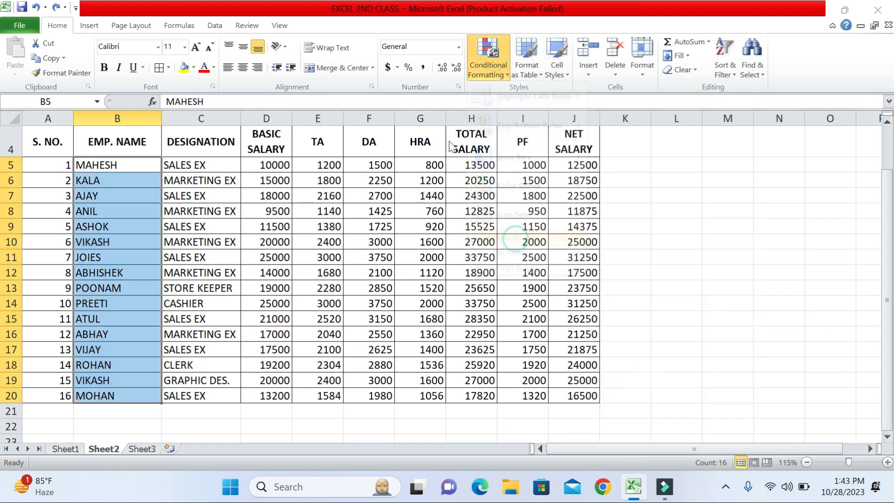
click(415, 55)
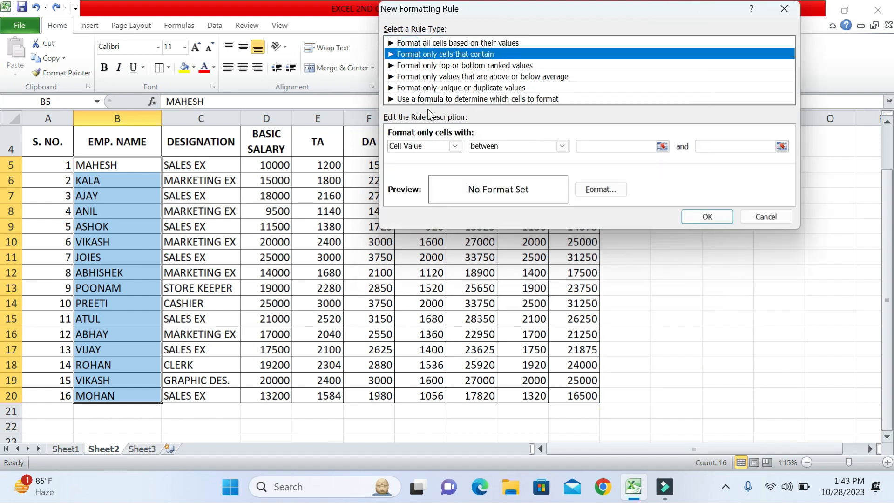
click(432, 149)
click(427, 165)
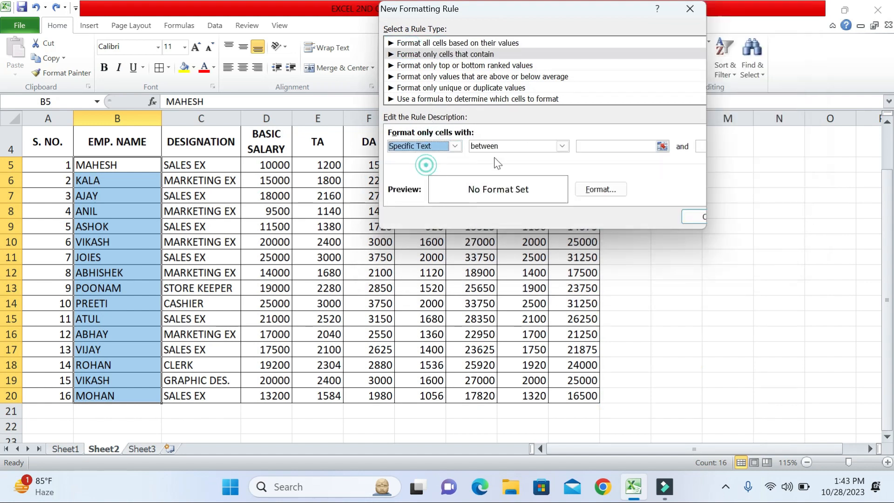
click(508, 147)
click(501, 176)
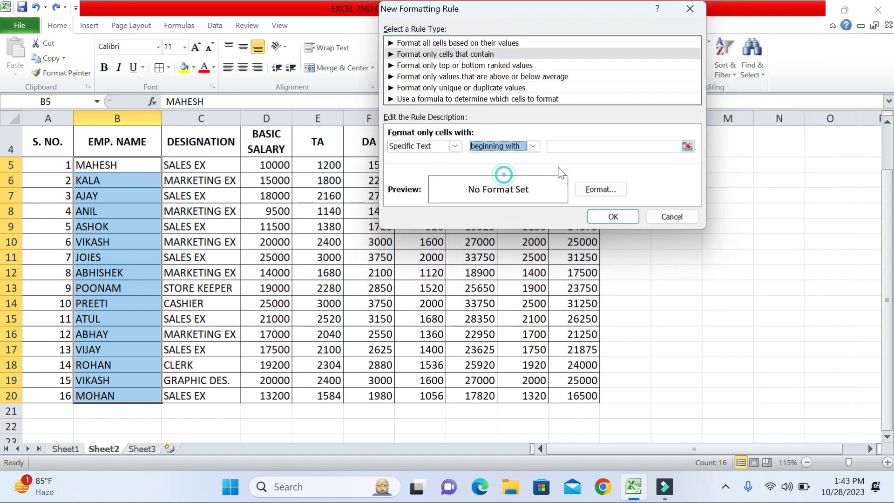
click(575, 146)
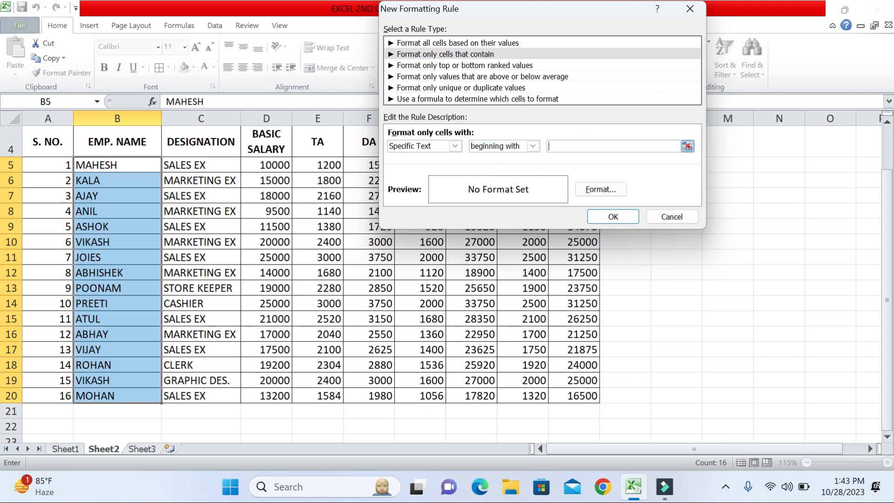
text(A)
- Give the beginning-with-A rule an olive green fill and apply it to B5:B20
click(601, 189)
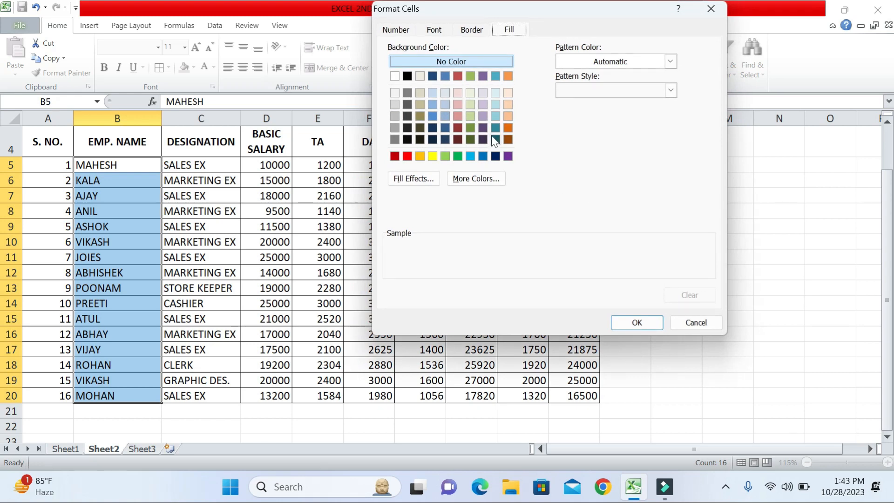
click(470, 124)
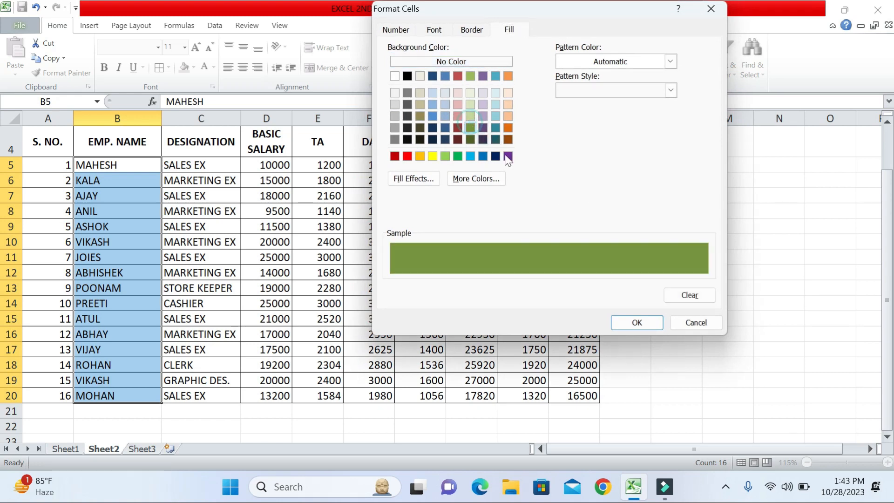
click(627, 323)
click(613, 217)
click(279, 254)
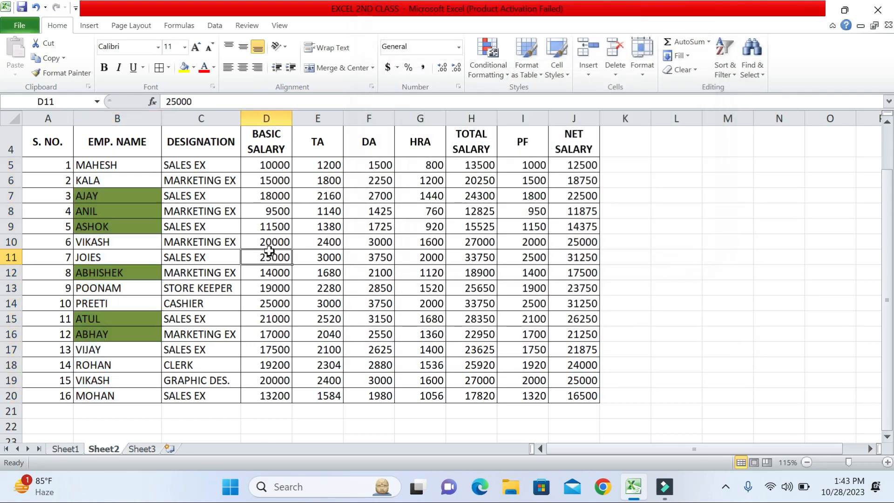
- Check highlighted and unhighlighted EMP. NAME cells against the beginning-with-A condition and undo the green rule
drag(127, 197, 122, 227)
click(111, 274)
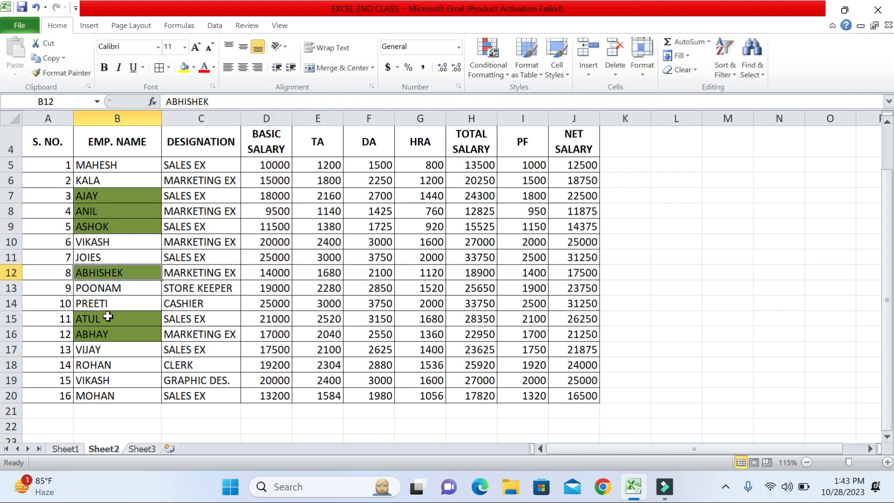
drag(109, 318, 113, 335)
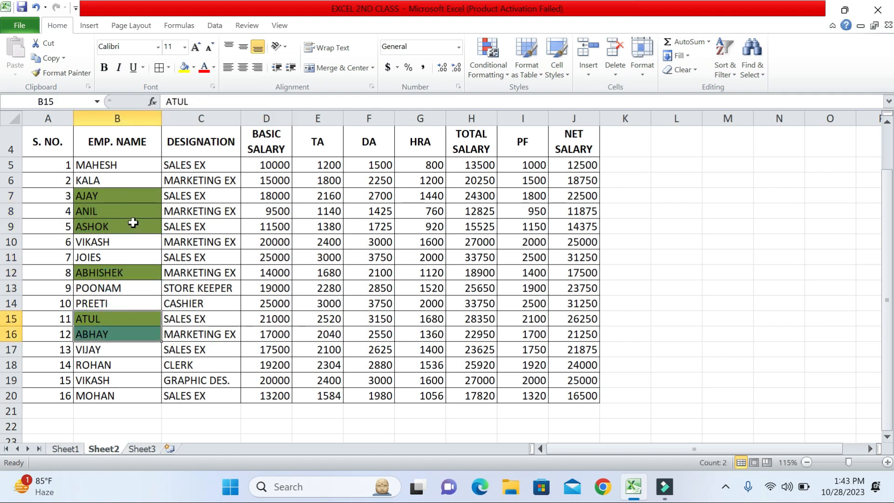
click(111, 182)
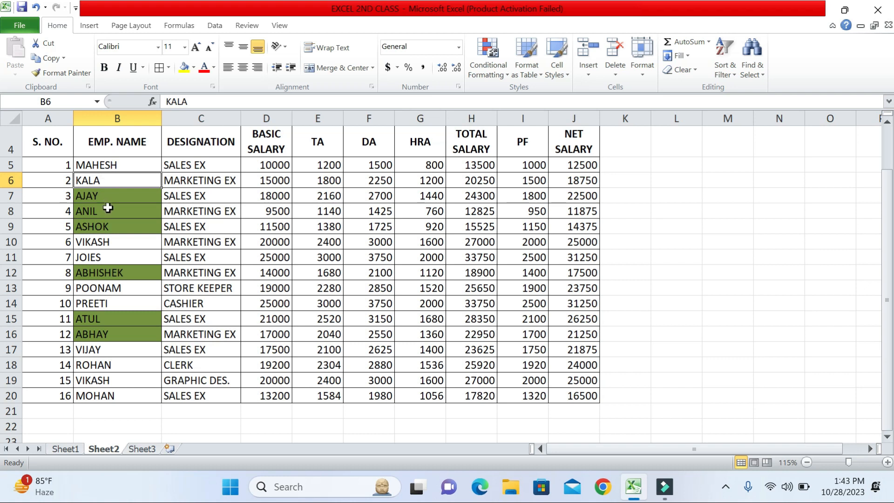
click(114, 241)
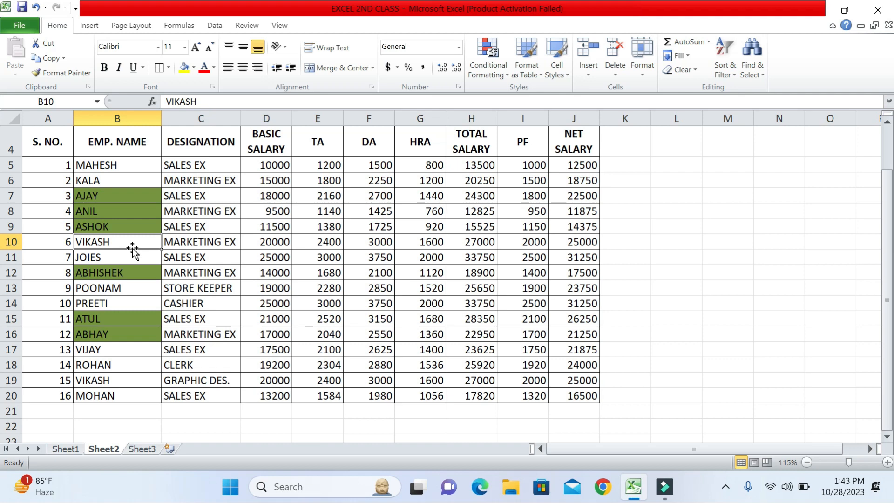
key(ctrl+z)
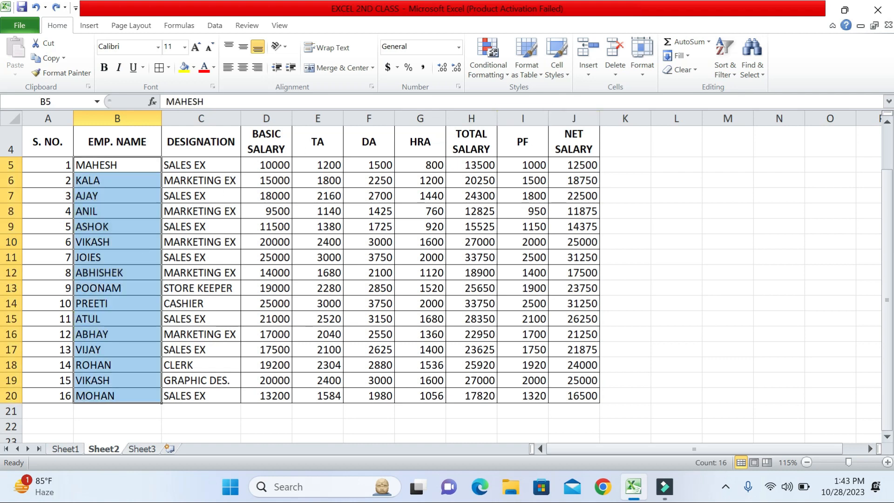
- Set up a new rule for B5:B20 that formats only cells with specific text ending with AY
click(494, 62)
click(476, 238)
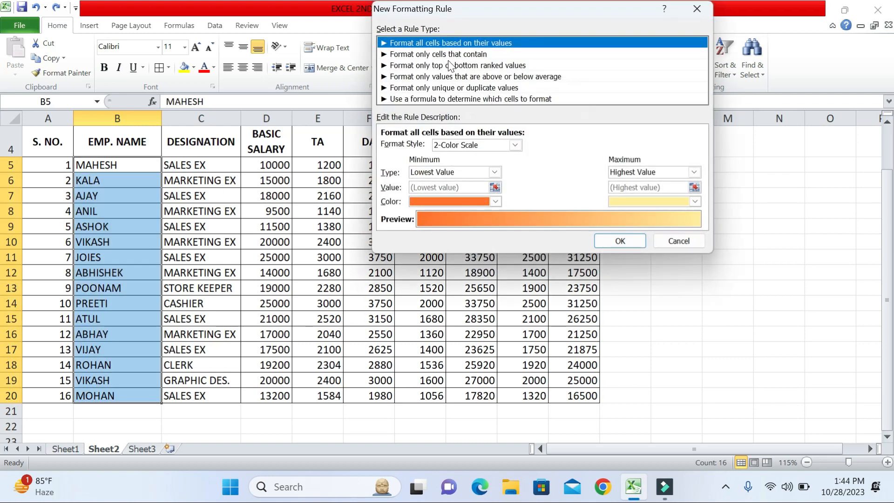
click(448, 56)
click(437, 149)
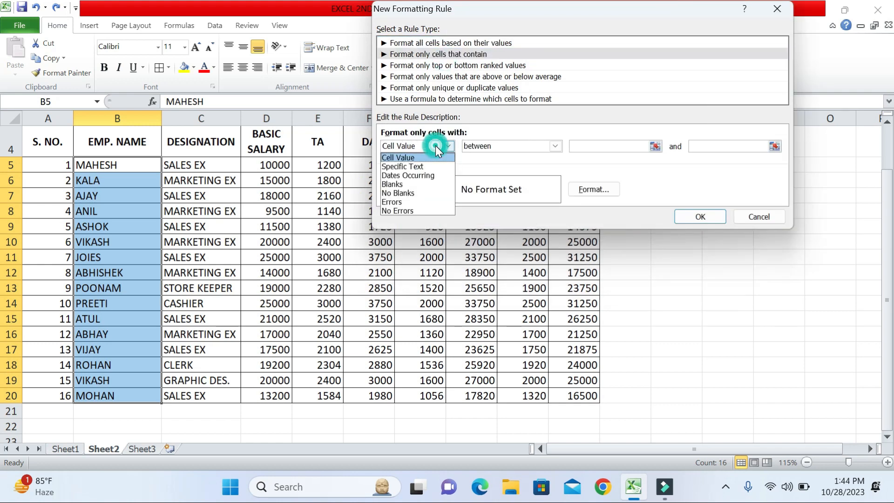
click(431, 157)
click(495, 145)
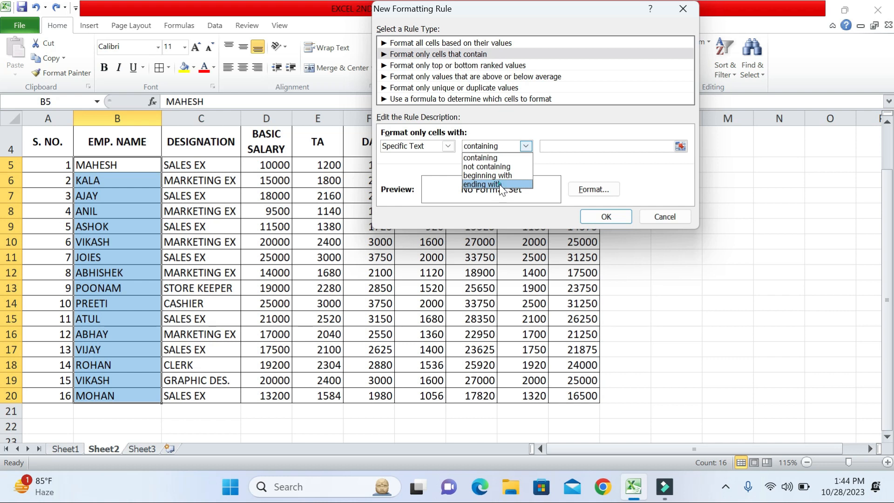
click(501, 185)
click(548, 148)
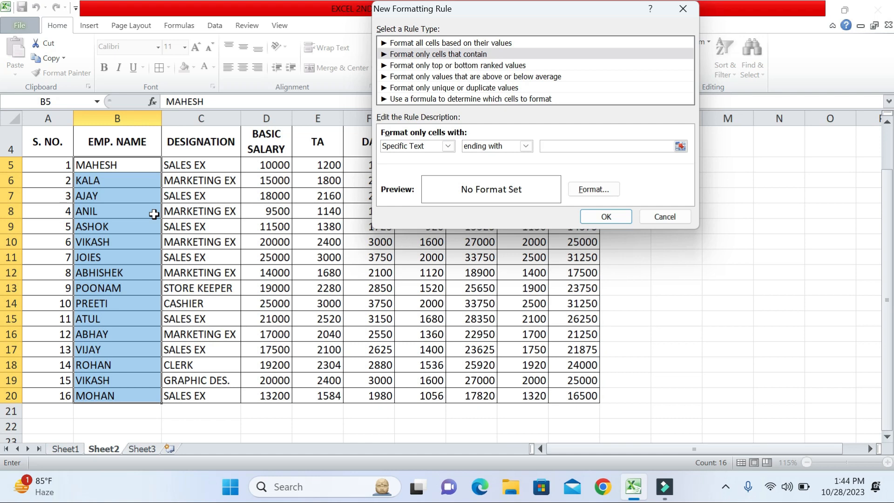
text(AY)
- Give the ending-with-AY rule a light blue fill and apply it to the EMP. NAME cells
click(593, 189)
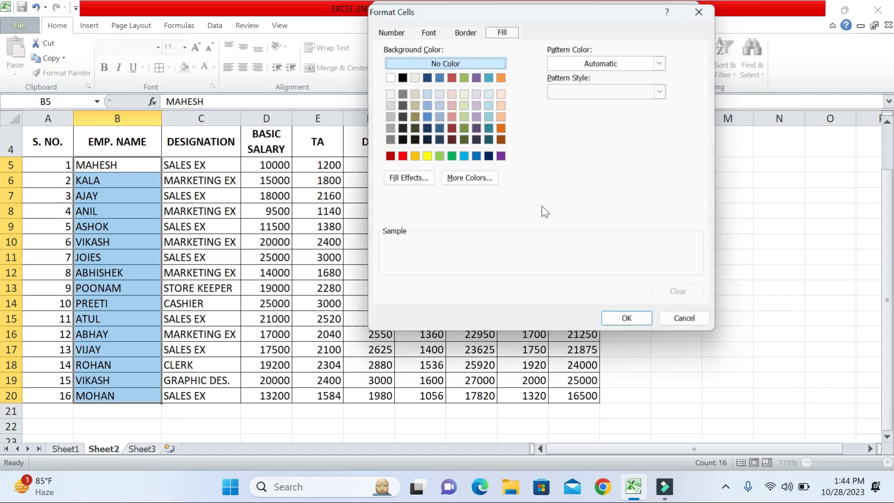
click(464, 156)
click(630, 322)
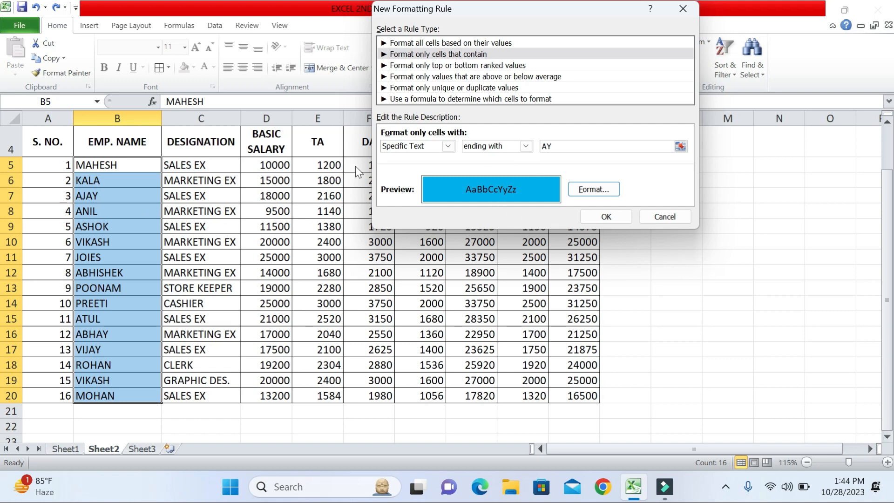
click(618, 217)
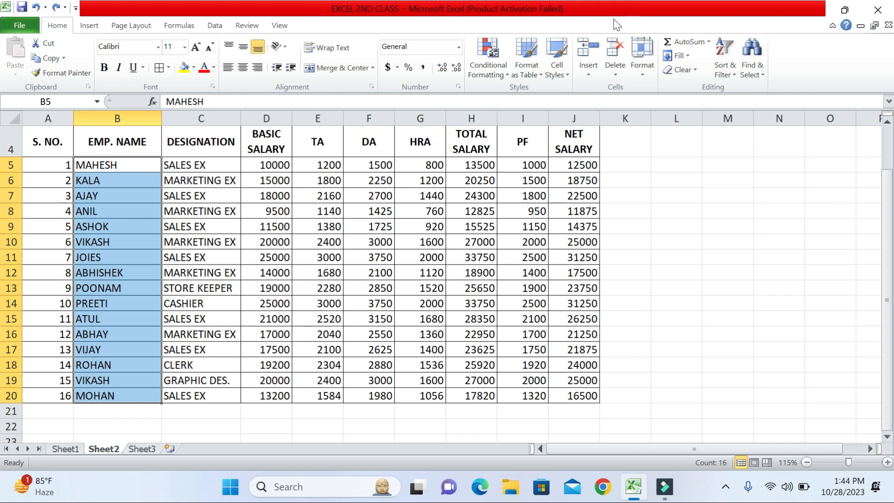
click(502, 49)
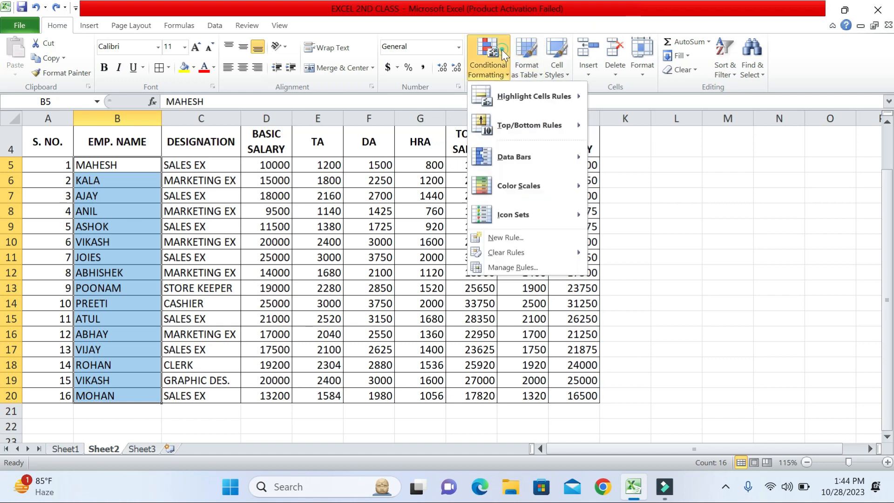
click(531, 237)
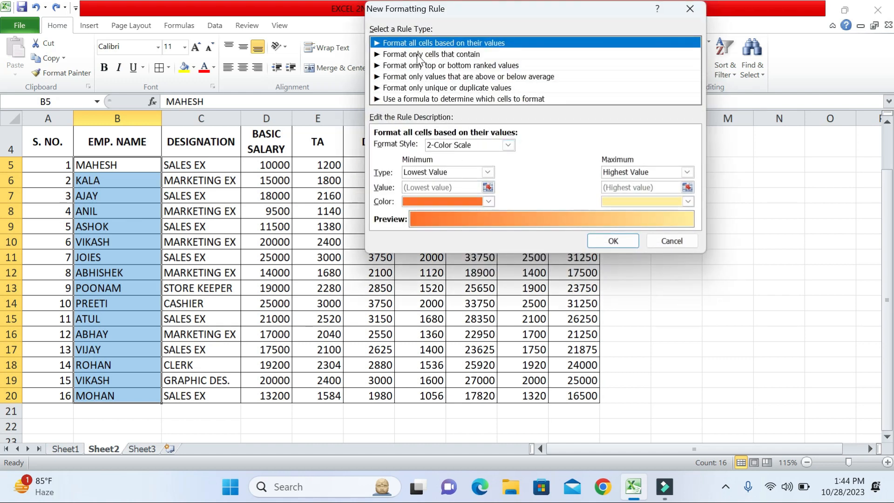
click(419, 55)
click(425, 145)
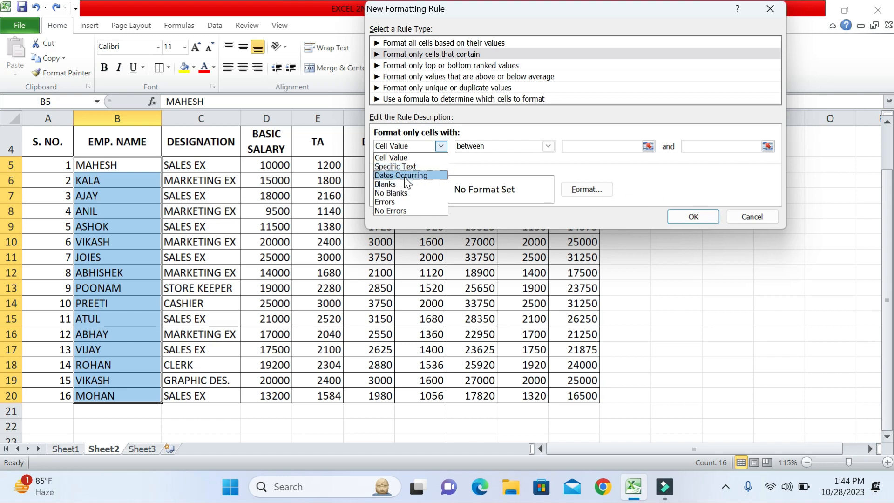
click(734, 217)
click(742, 220)
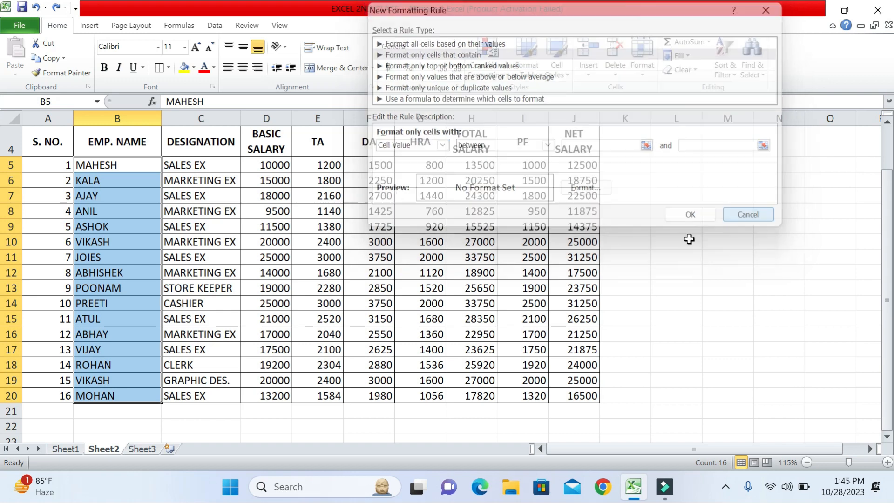
- Widen column K and enter the current date, 10/28/2023, in K5
click(649, 243)
drag(656, 120, 698, 119)
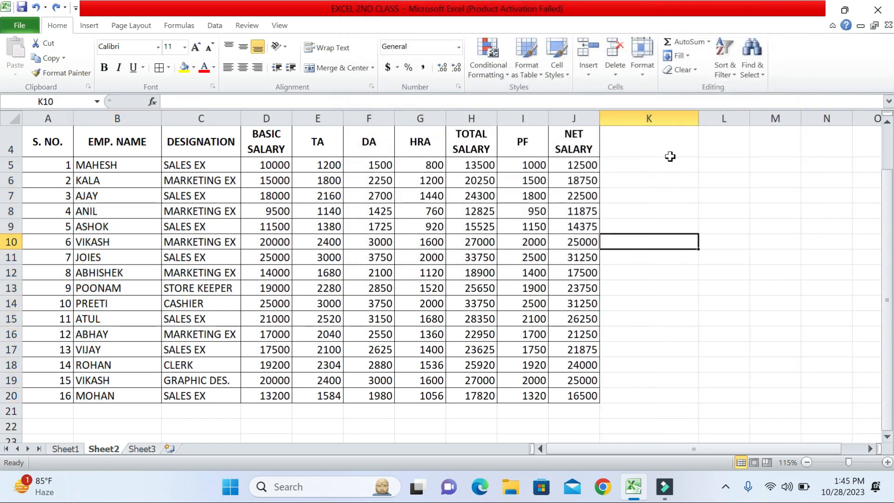
click(637, 165)
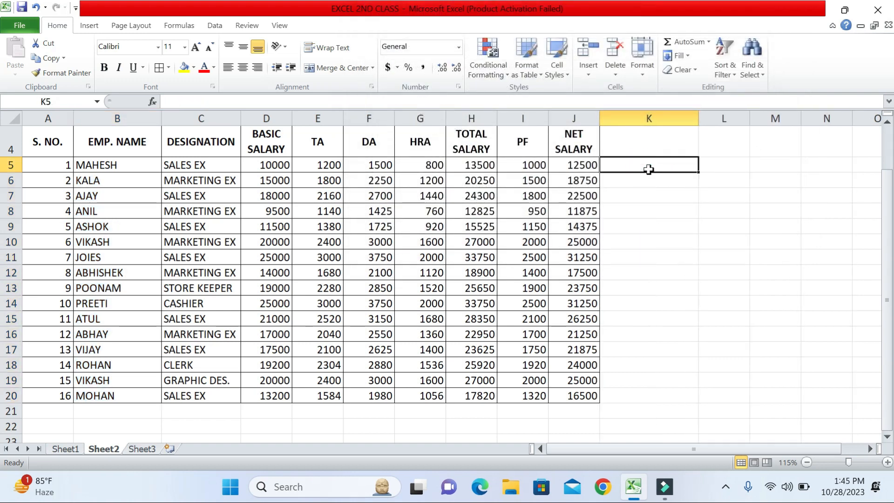
key(ctrl+semicolon)
key(Return)
click(649, 169)
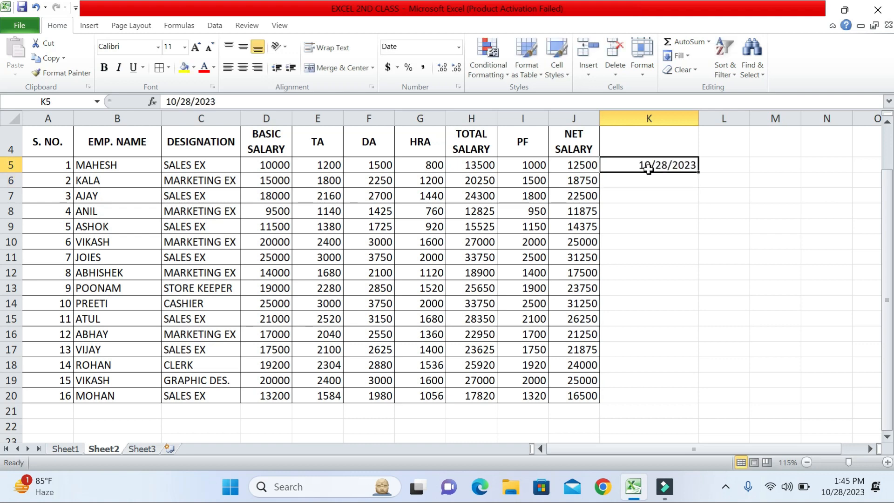
- Extend the K5 date as a daily series down to K20 and up into K4, and select K4:K20
drag(698, 172, 678, 399)
click(680, 164)
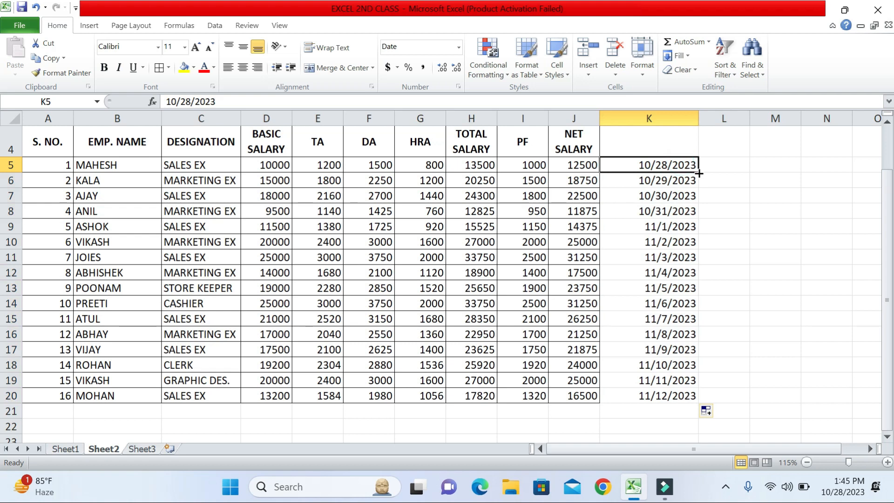
drag(696, 173, 676, 396)
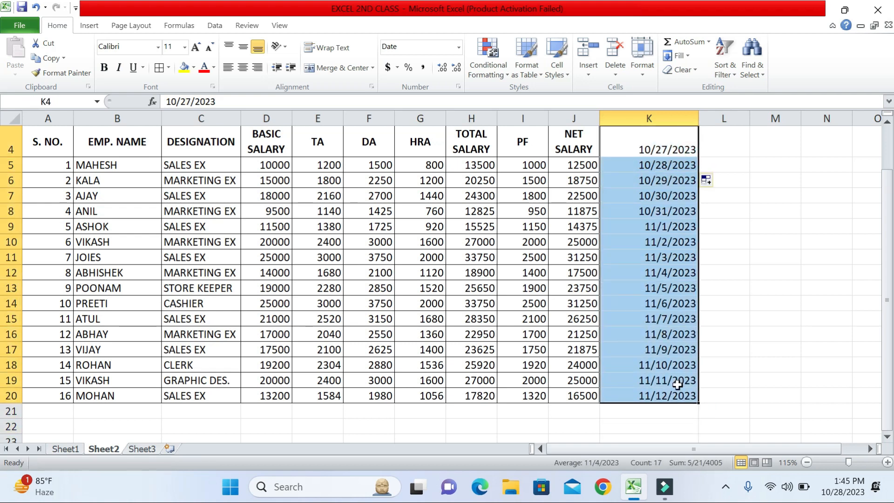
- Preview the A Date Occurring highlight on K4:K20 for Yesterday, Today and Tomorrow with light red fill and dark red text
click(480, 55)
mouse_move(517, 126)
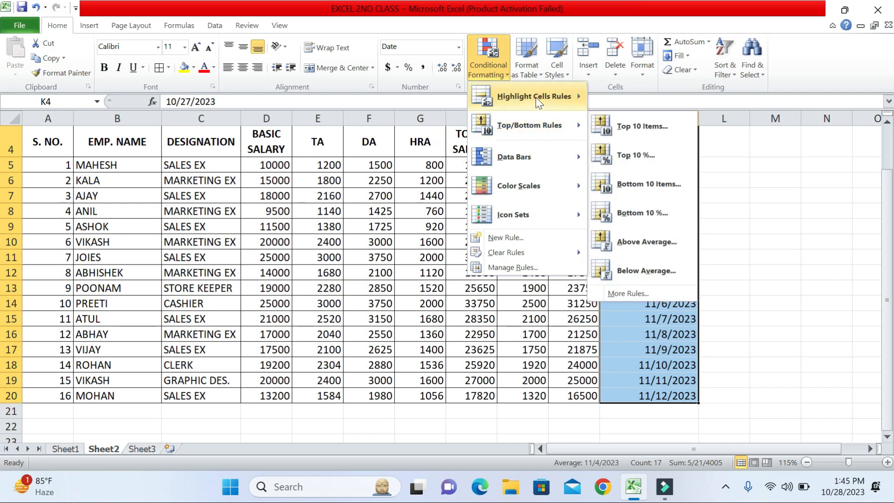
mouse_move(536, 97)
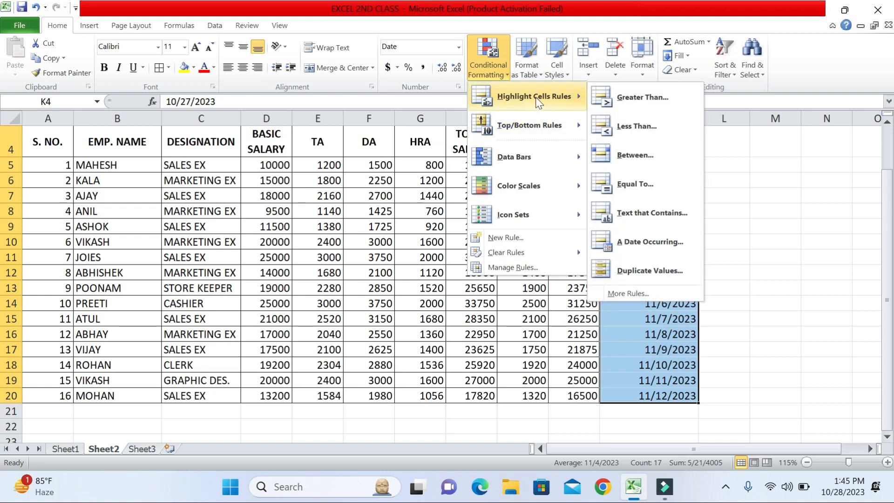
click(644, 249)
drag(537, 85, 384, 90)
click(376, 124)
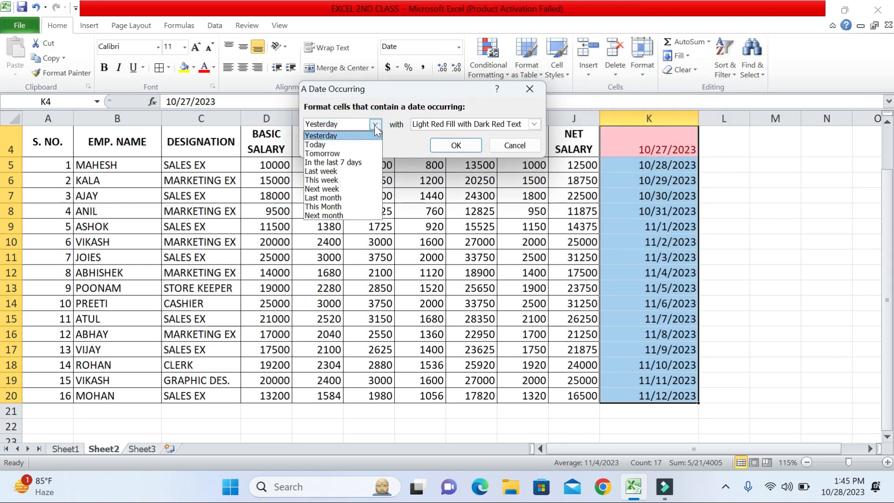
click(339, 144)
click(348, 127)
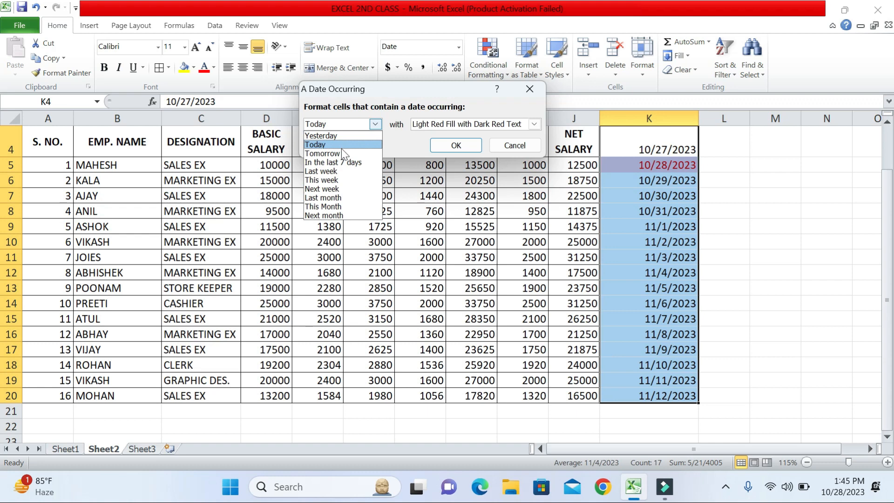
click(342, 155)
- Preview the date highlight for In the last 7 days, This week and Next week, and cancel without applying it
click(359, 128)
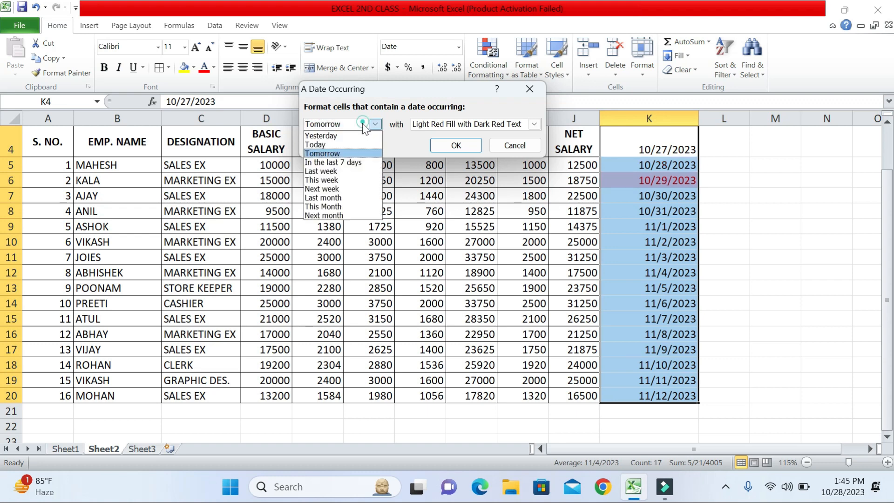
click(348, 162)
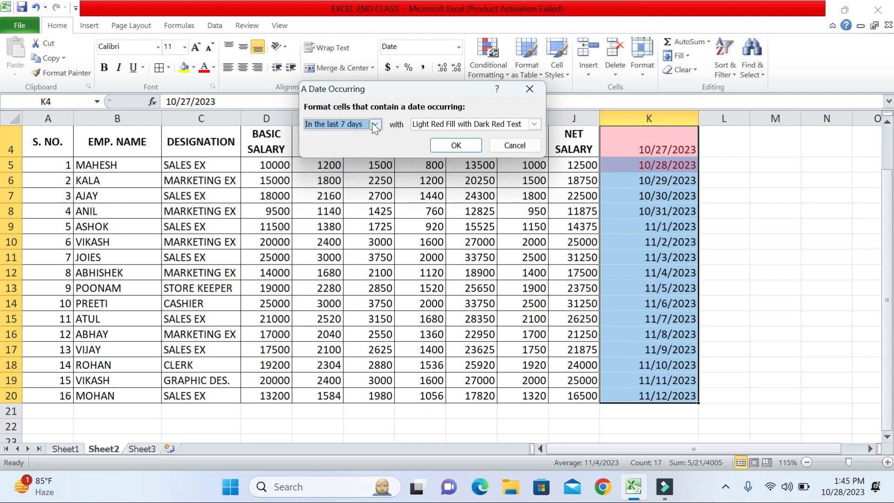
click(375, 125)
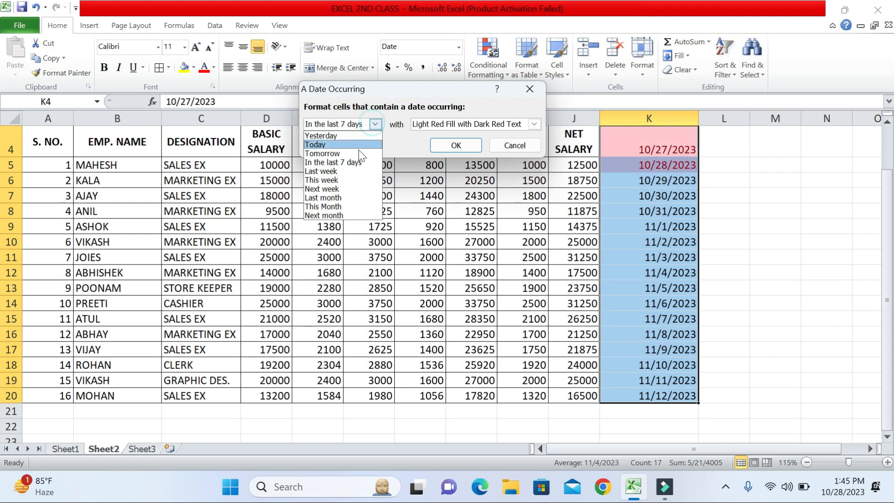
click(347, 181)
click(374, 124)
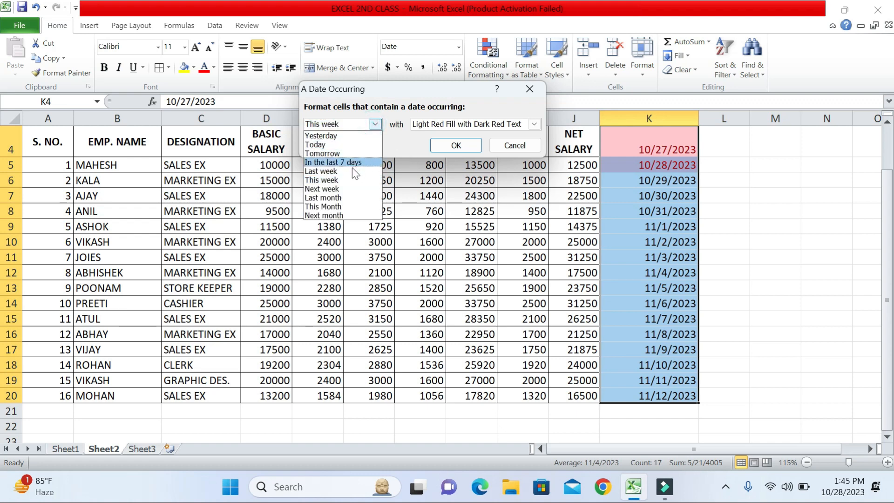
click(345, 190)
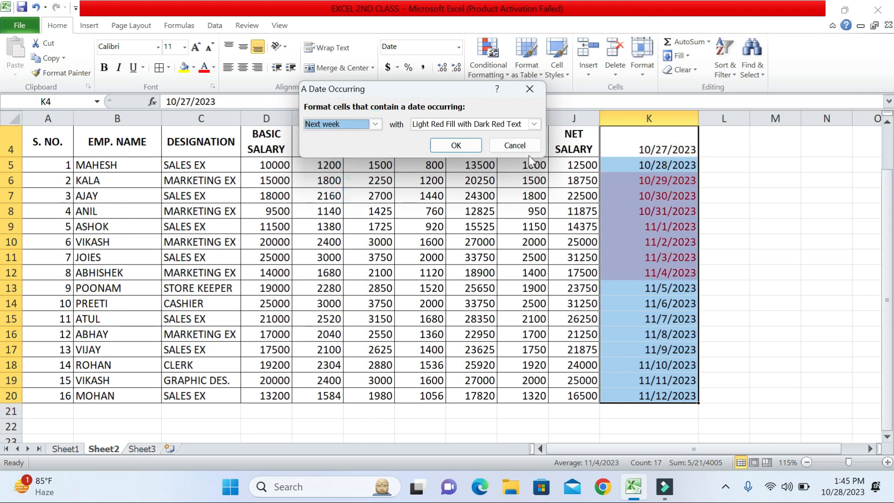
click(515, 145)
- Set up a new rule for K4:K20 that formats only cells with dates occurring this week
click(508, 75)
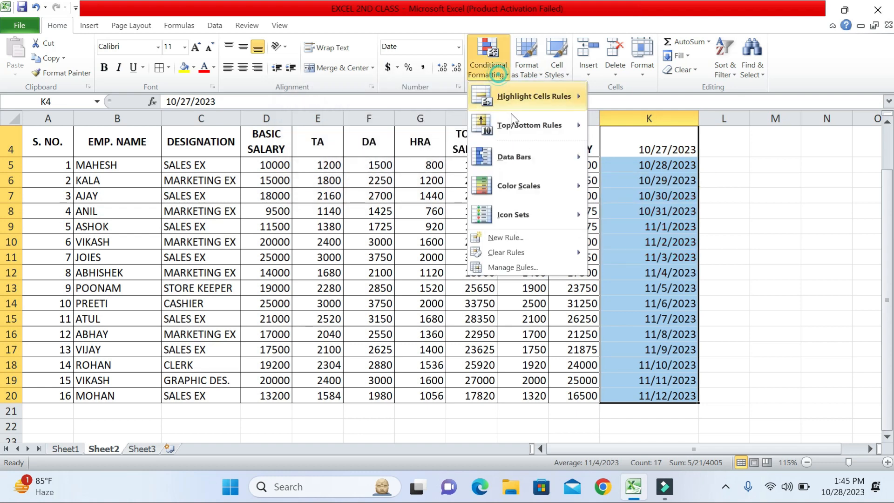
click(501, 237)
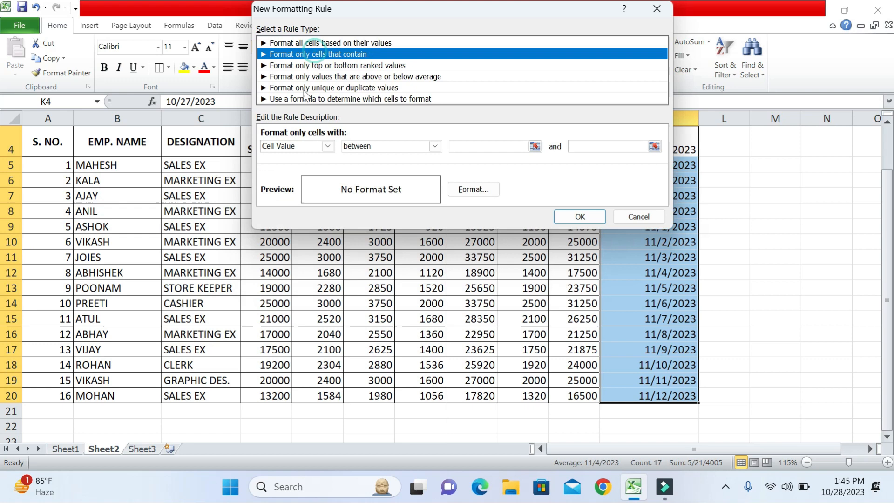
click(293, 148)
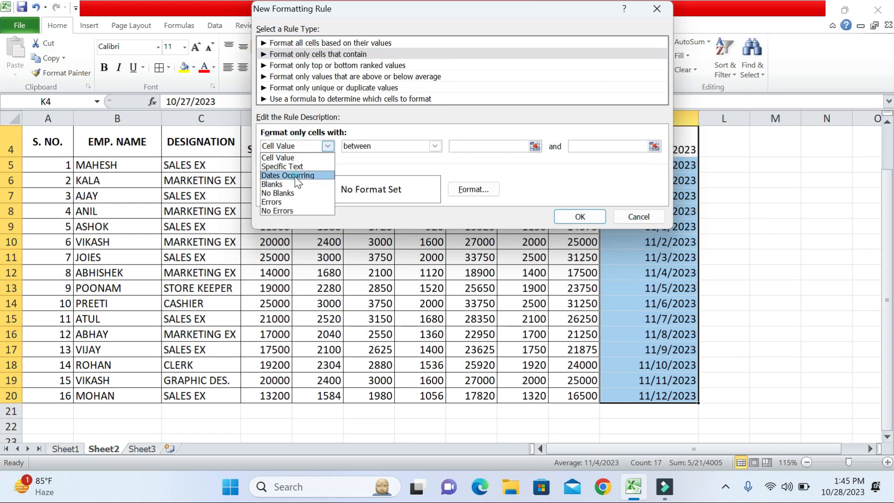
click(296, 177)
click(393, 146)
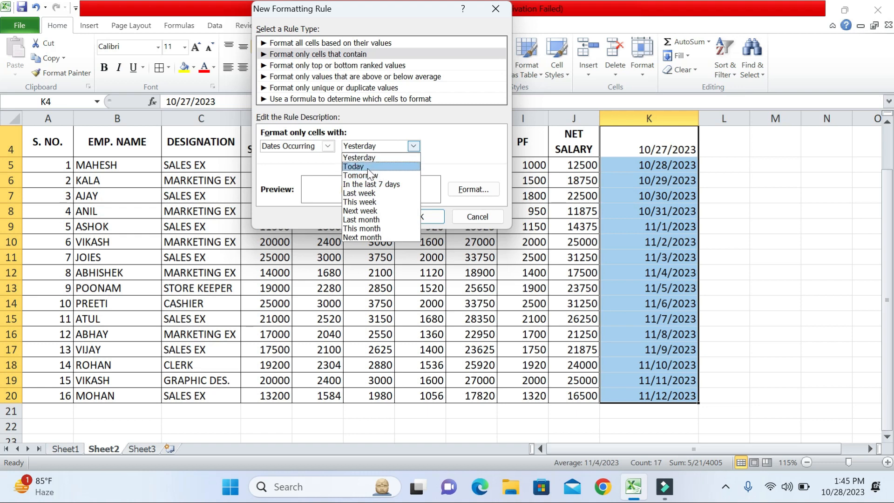
click(371, 203)
- Give the this-week rule a light blue fill, apply it to K4:K20 and check the highlighted dates
click(464, 189)
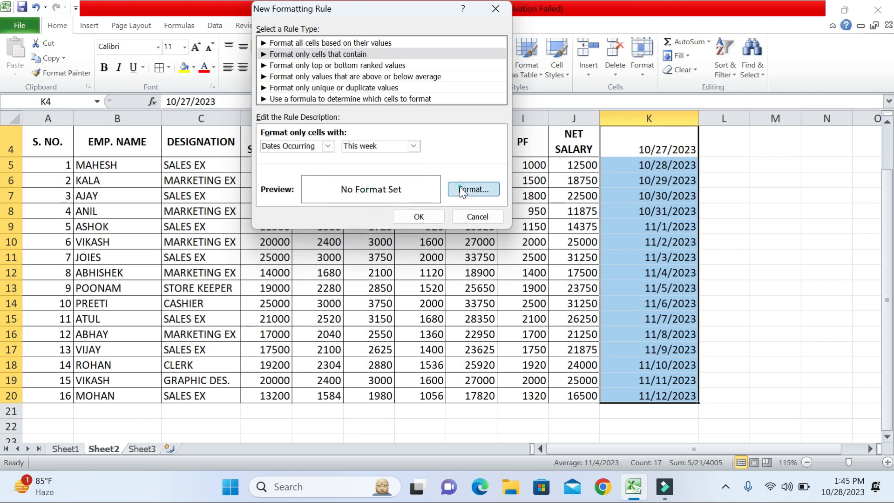
click(343, 156)
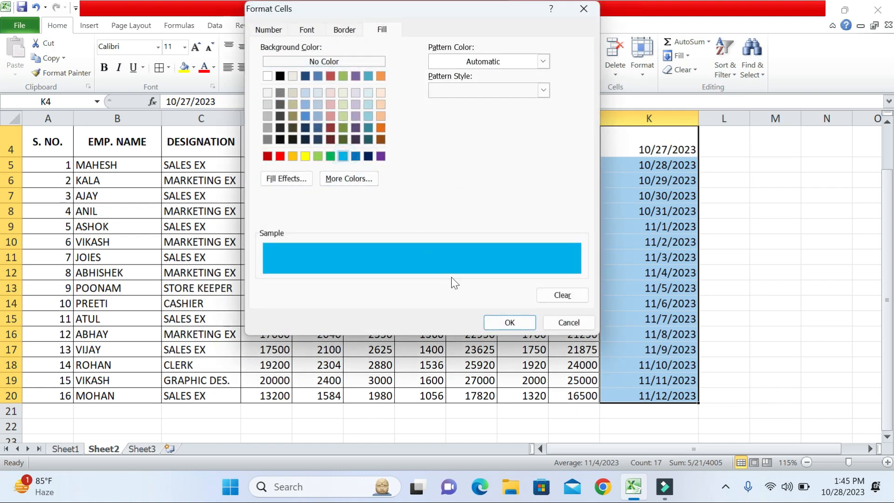
click(506, 321)
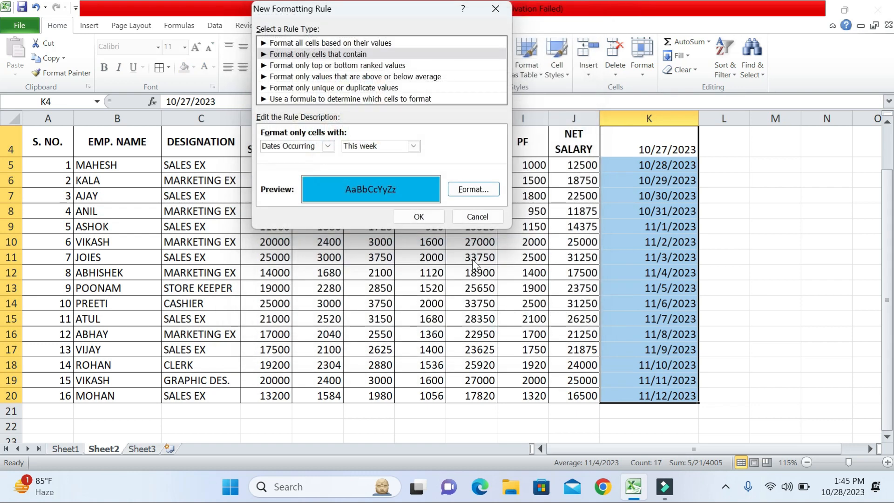
click(413, 218)
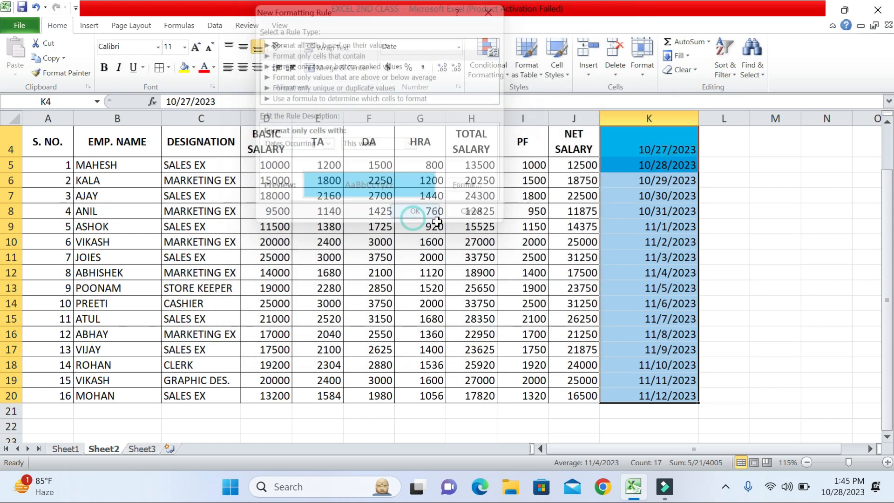
click(643, 195)
drag(650, 149, 650, 165)
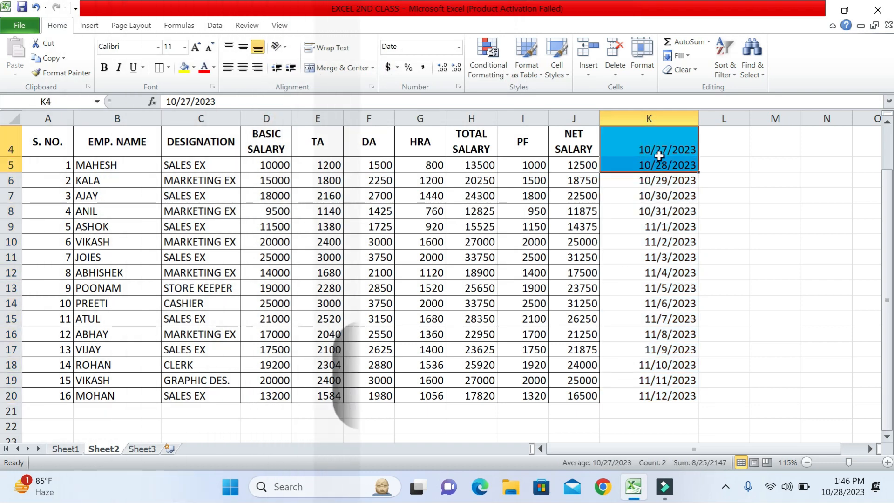
- Undo the recent edits in column K until the date series and its highlighting are removed
key(ctrl+z)
key(ctrl+z)
key(ctrl+z)
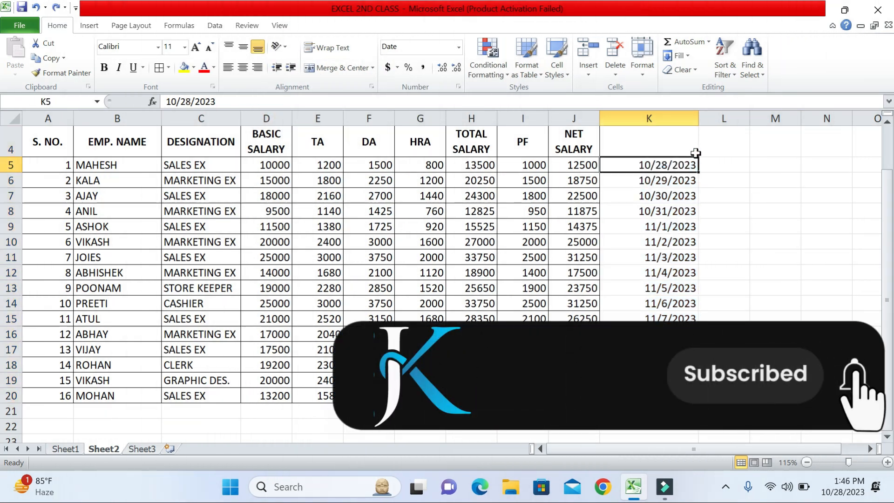
key(ctrl+z)
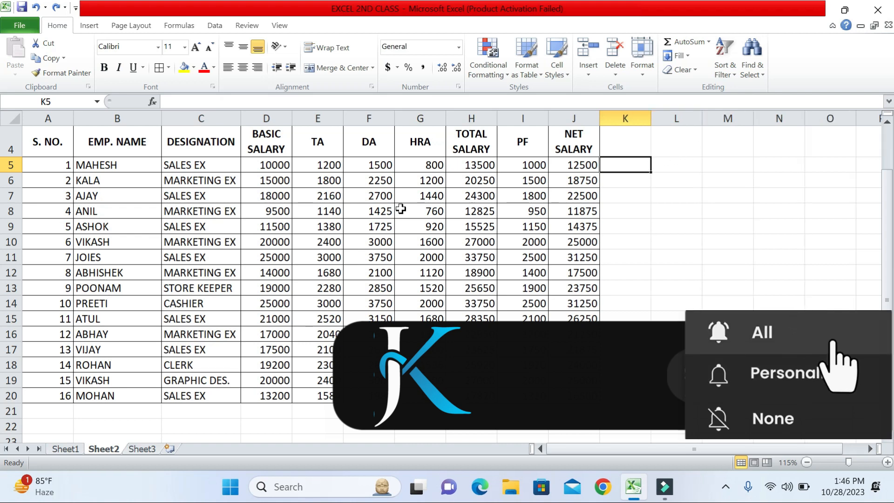
scroll(267, 186, up, 1)
scroll(265, 180, down, 1)
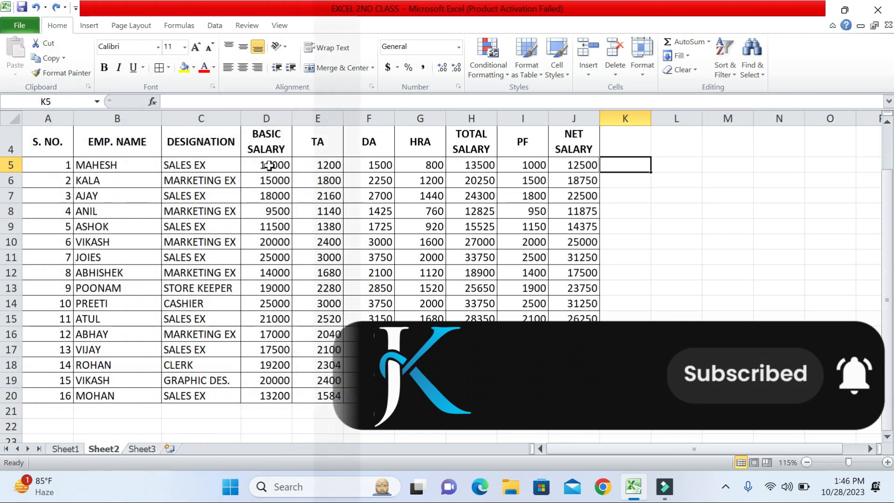
drag(266, 166, 270, 395)
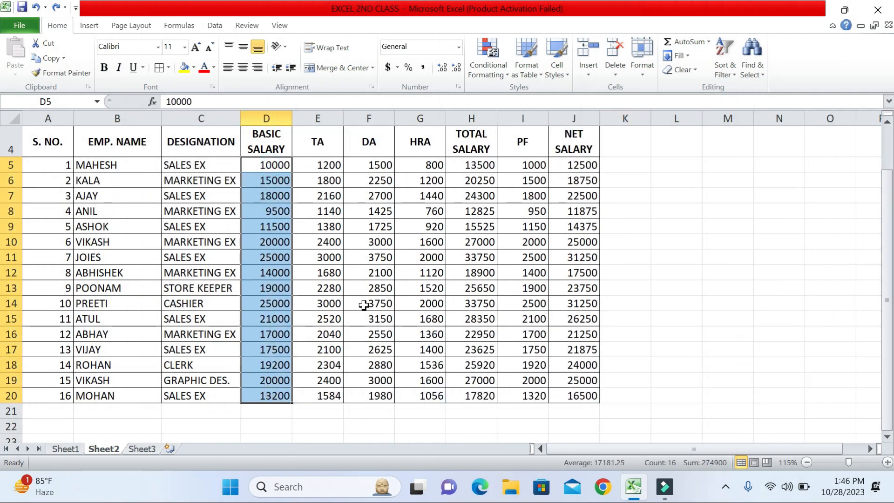
click(499, 43)
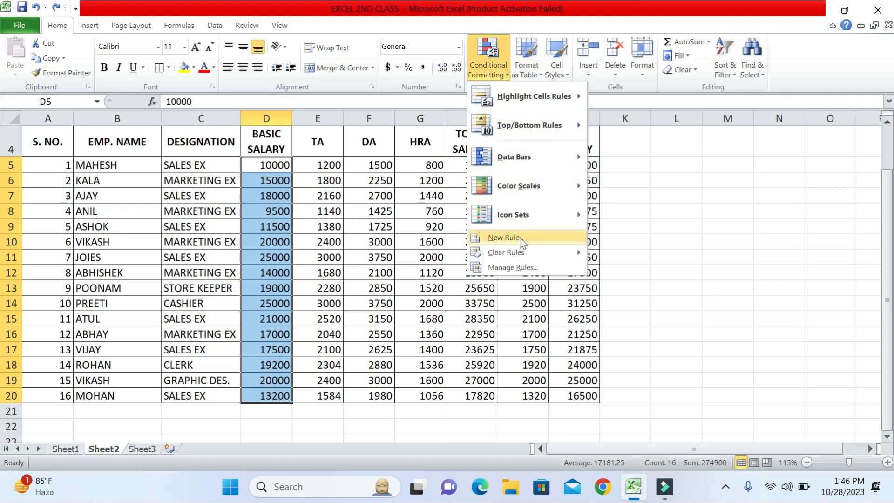
click(500, 239)
click(269, 57)
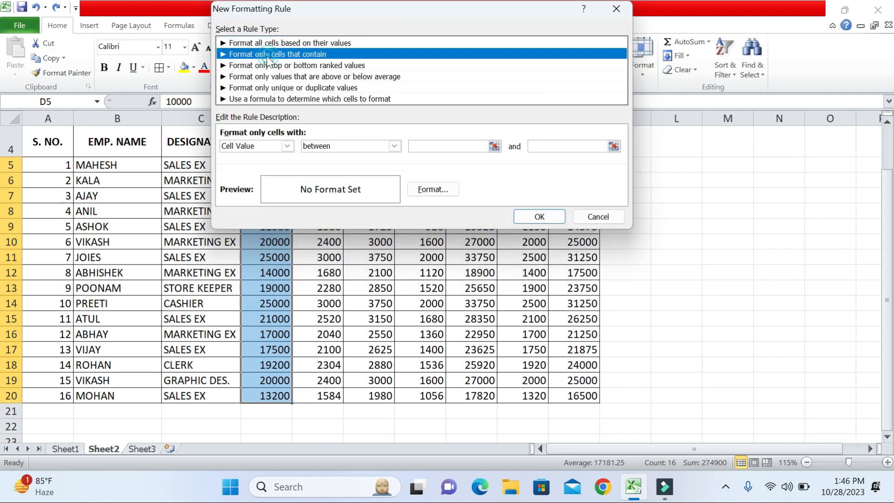
click(259, 146)
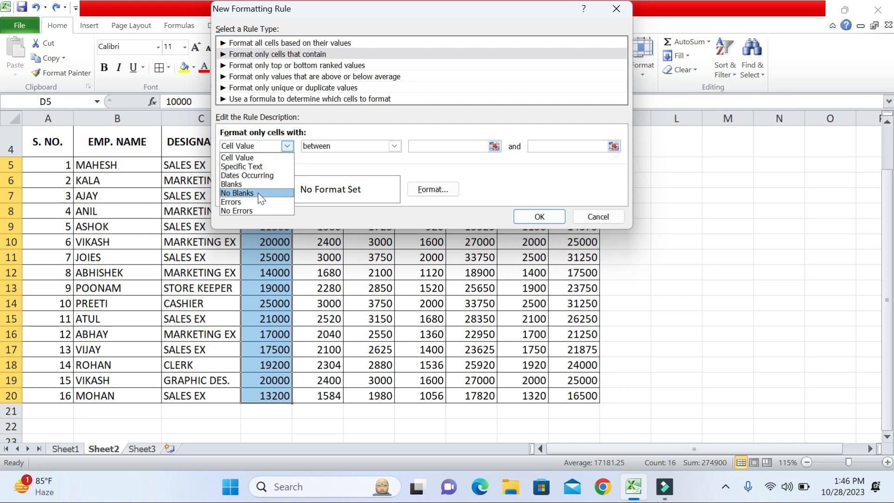
click(585, 221)
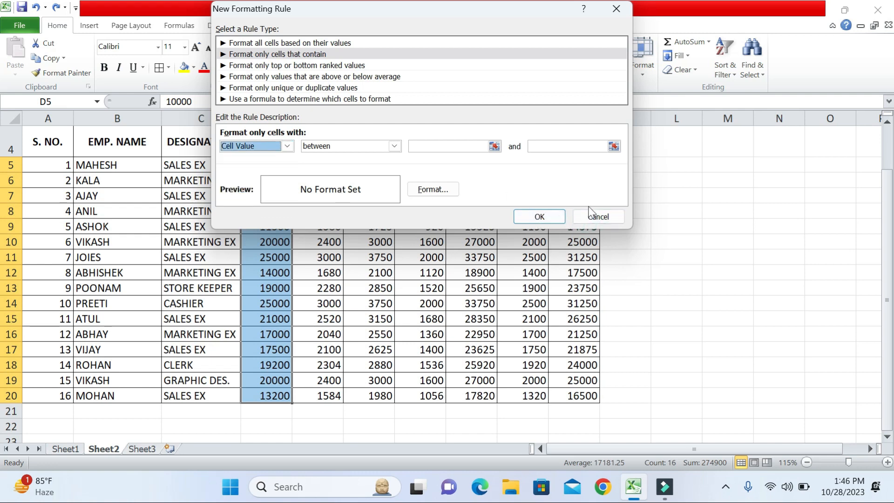
click(593, 215)
click(318, 257)
click(50, 142)
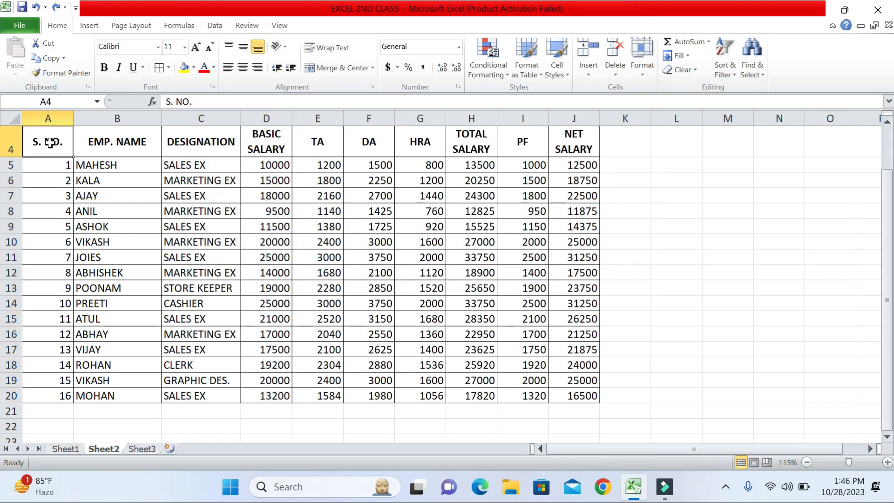
drag(50, 142, 561, 394)
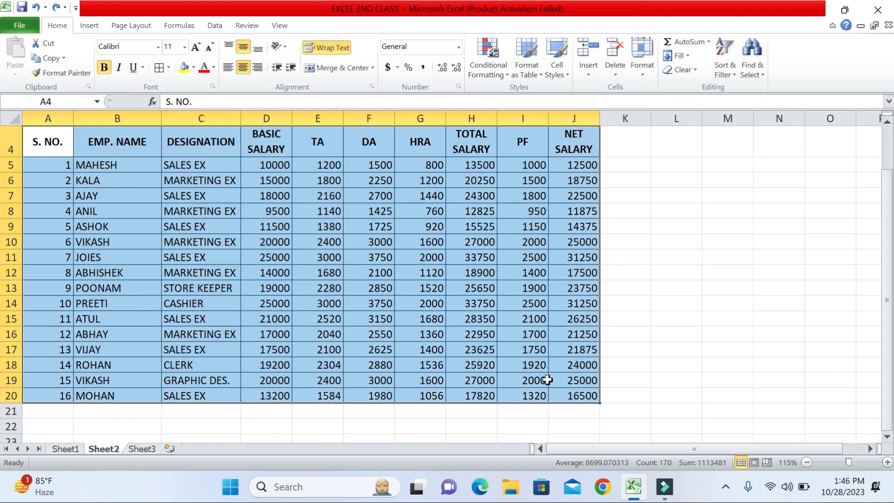
scroll(547, 380, up, 1)
scroll(473, 354, down, 1)
click(248, 224)
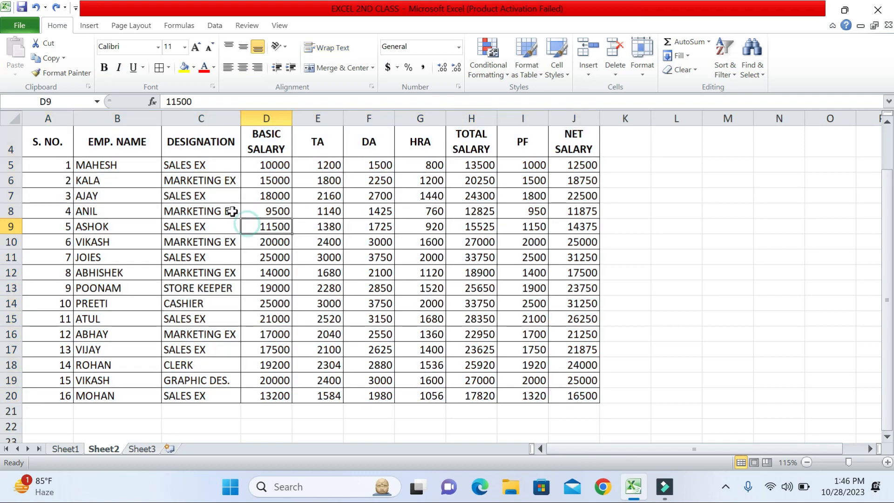
- Clear the designation cells C7, C11 and C14
click(220, 198)
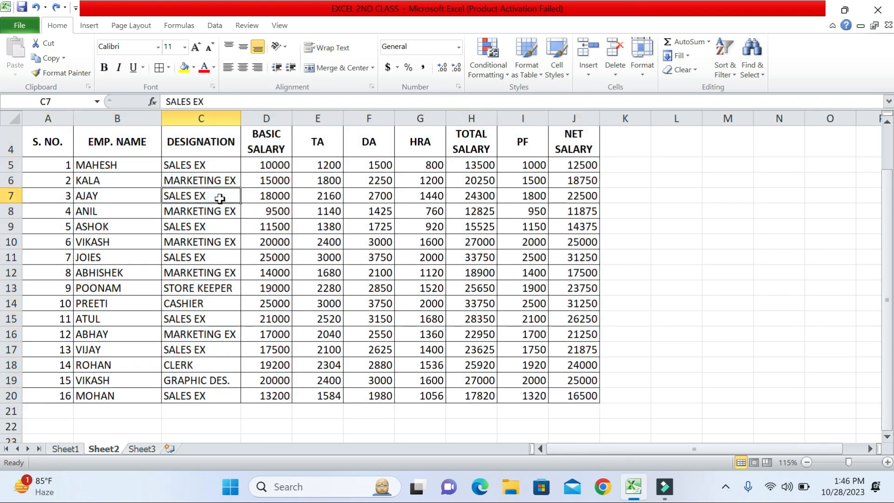
key(Delete)
click(201, 254)
key(Delete)
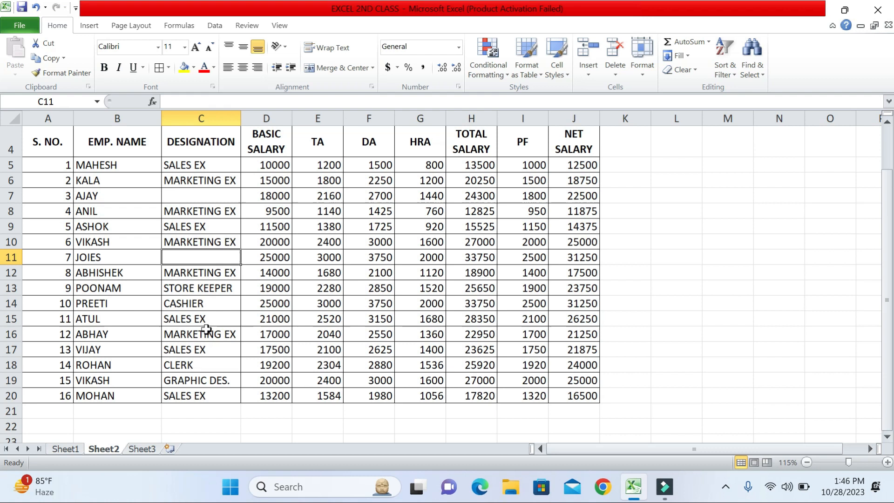
click(225, 302)
key(Delete)
- Clear the DA cells F13, F10 and F15, the TA cell E8 and the basic salary cell D15
click(350, 290)
key(Delete)
click(367, 243)
key(Delete)
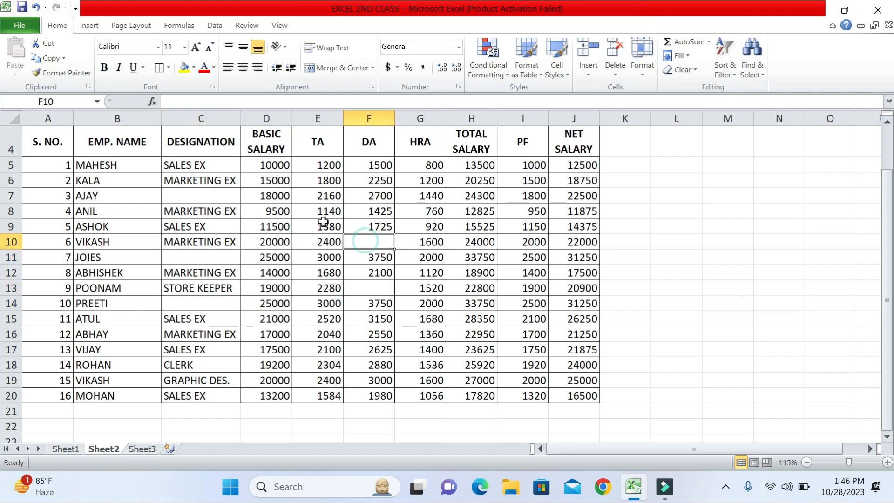
click(322, 212)
key(Delete)
click(279, 319)
key(Delete)
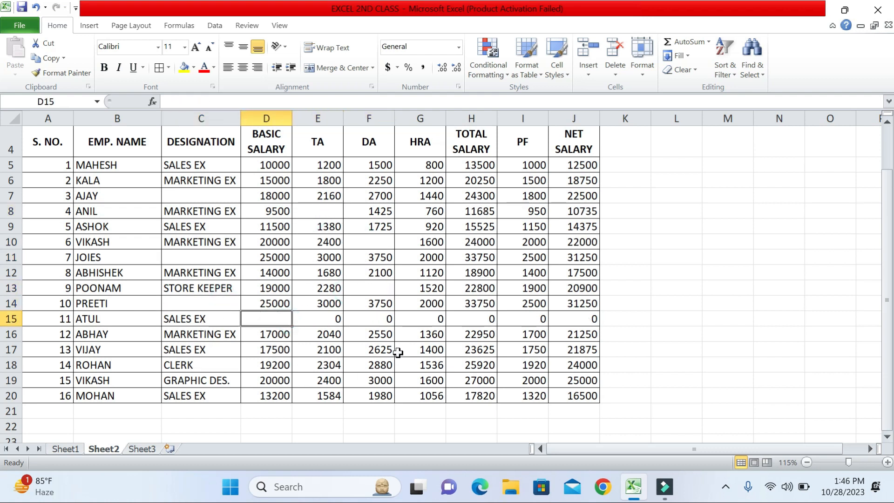
click(380, 319)
key(Delete)
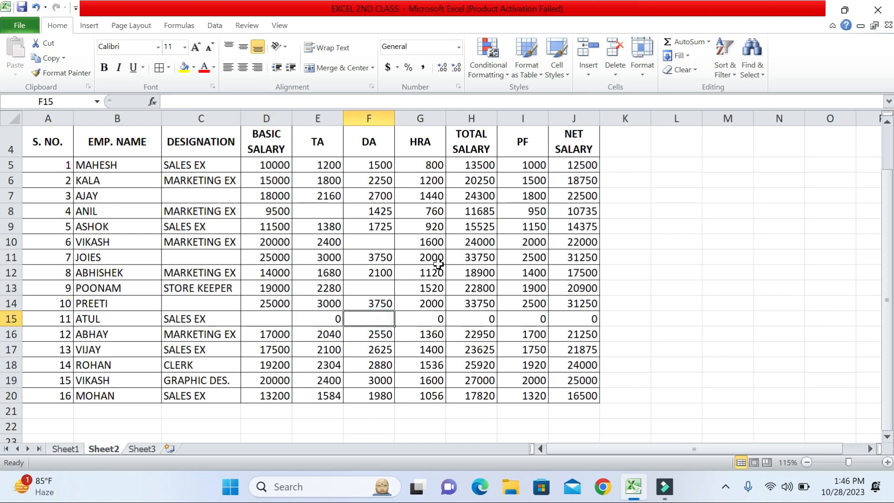
- Create a conditional formatting rule for the whole table A4:J20 that formats only cells containing Blanks
click(434, 261)
click(55, 145)
drag(56, 144, 569, 405)
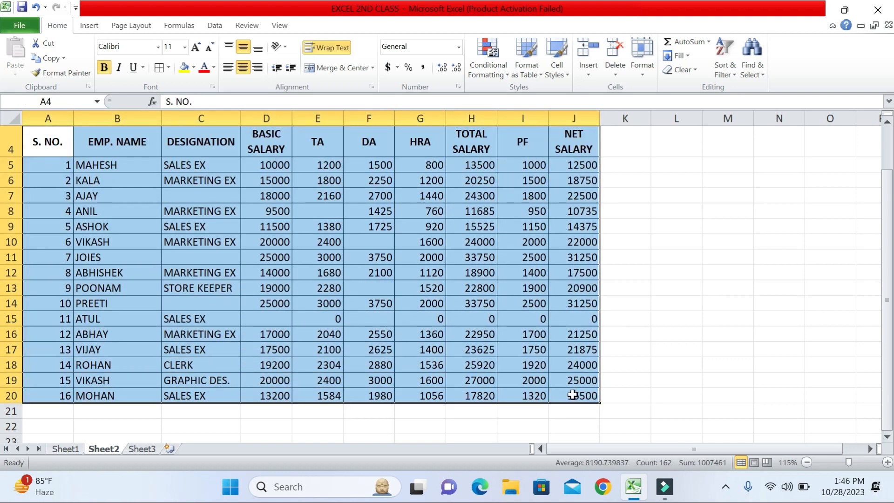
click(492, 64)
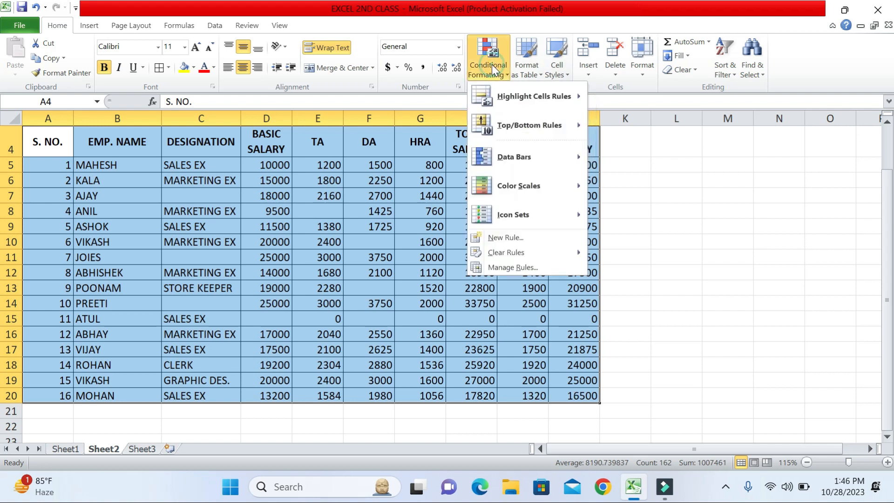
click(510, 242)
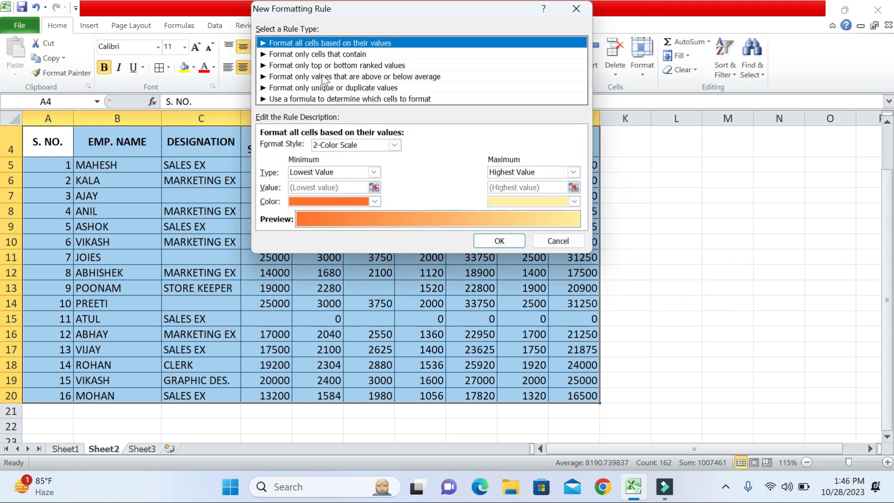
click(311, 54)
click(308, 145)
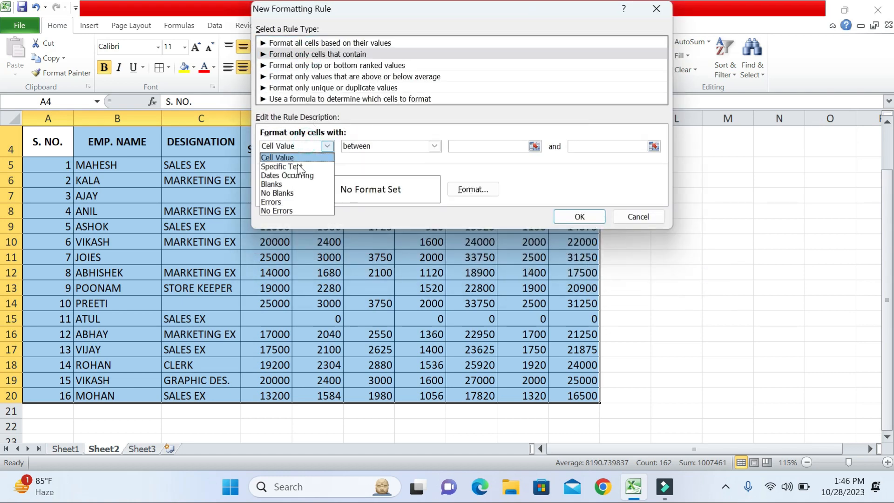
click(292, 184)
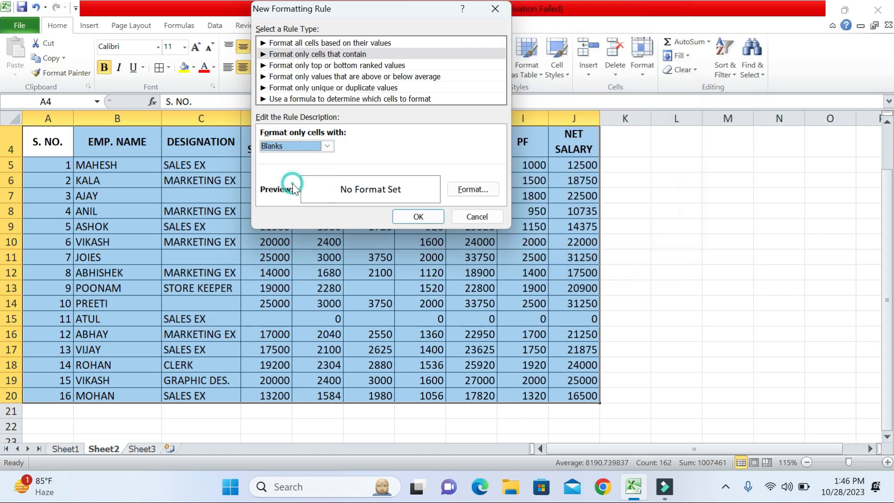
- Give the Blanks rule a red fill, apply it to the table, and undo it
click(463, 190)
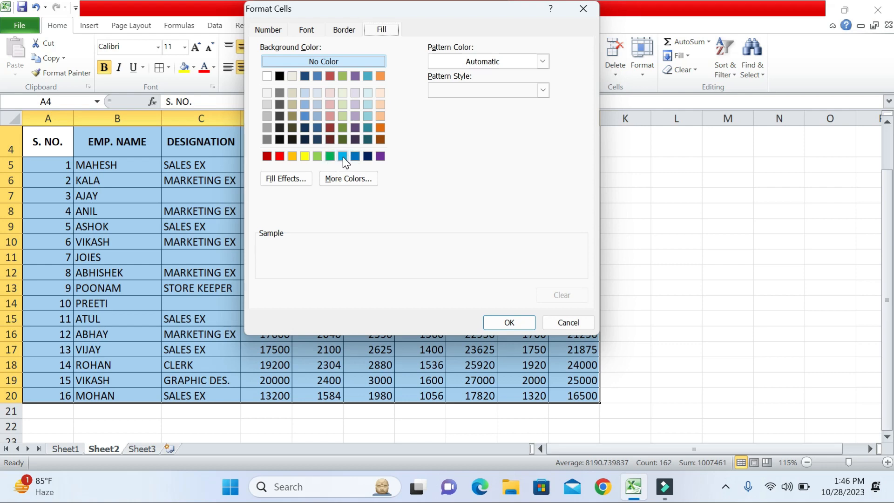
click(342, 157)
click(280, 156)
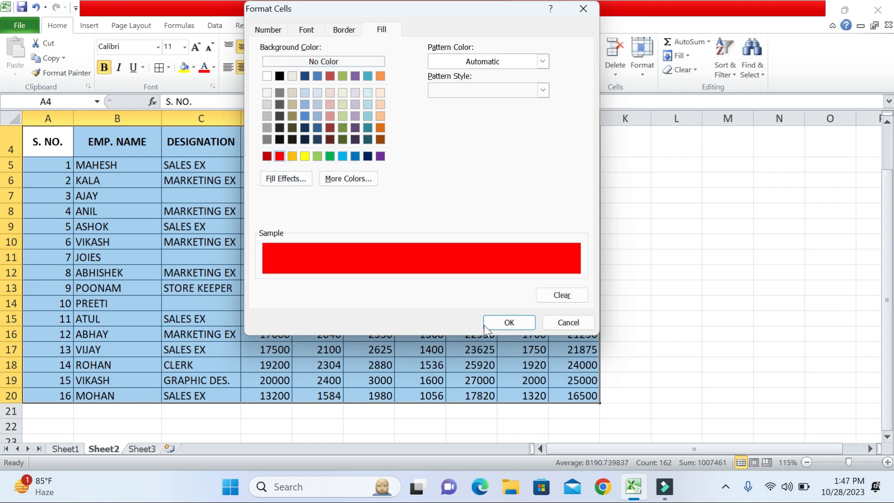
click(509, 323)
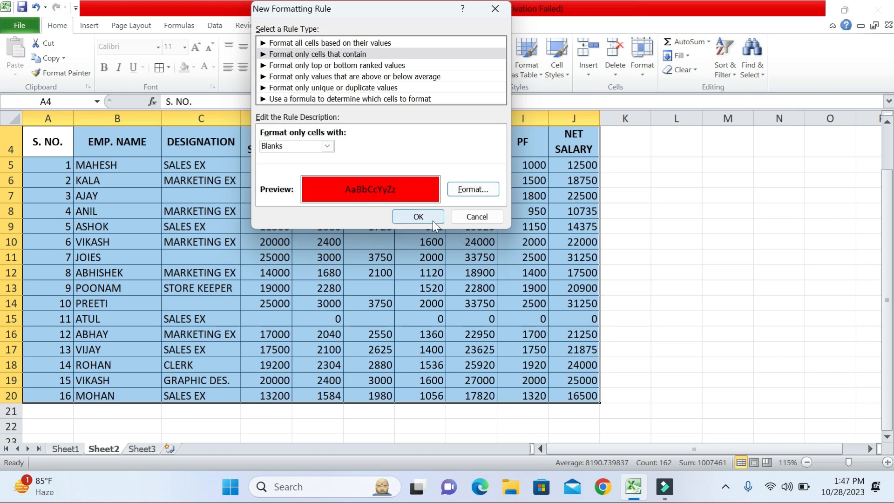
click(432, 217)
click(466, 256)
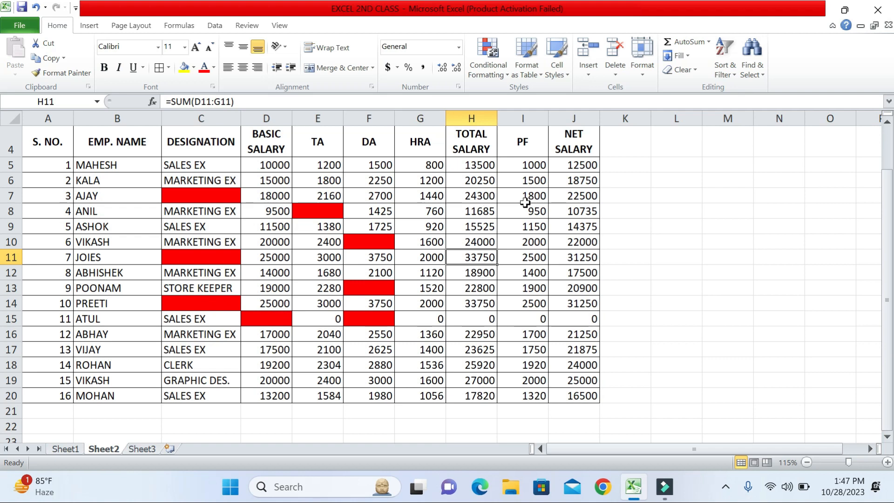
key(ctrl+z)
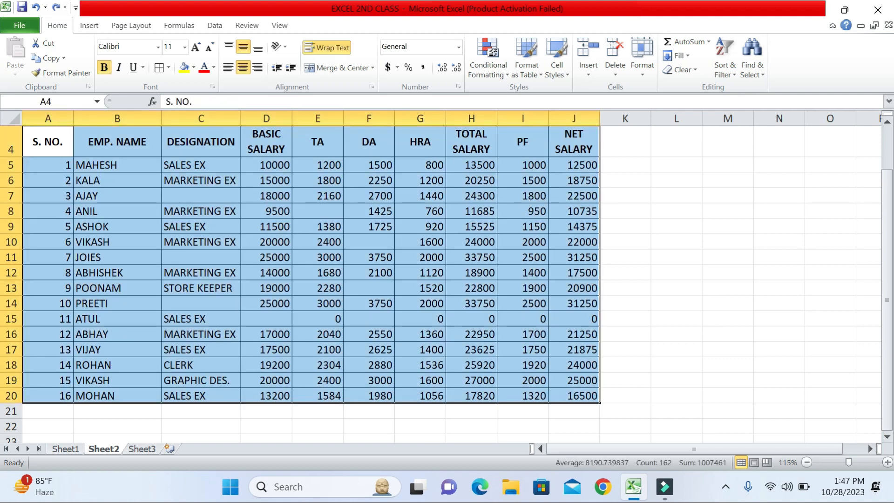
- Create a conditional formatting rule for the selected table that formats only cells with No Blanks
click(499, 69)
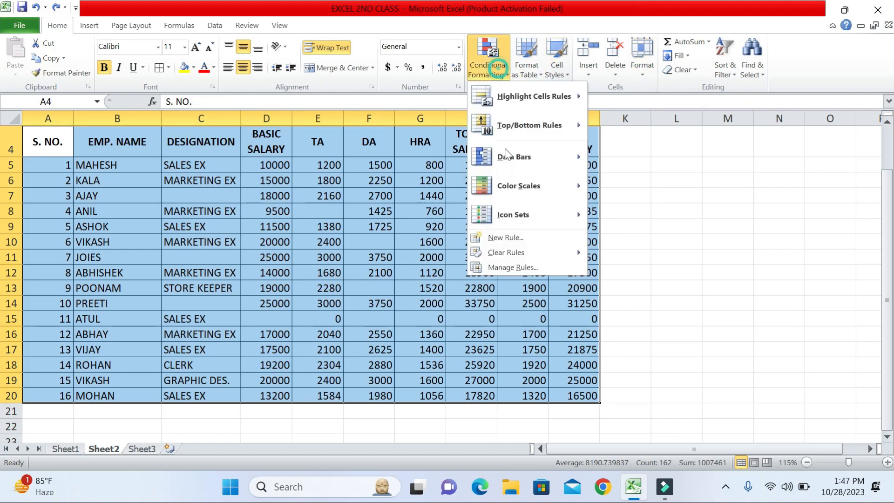
click(503, 237)
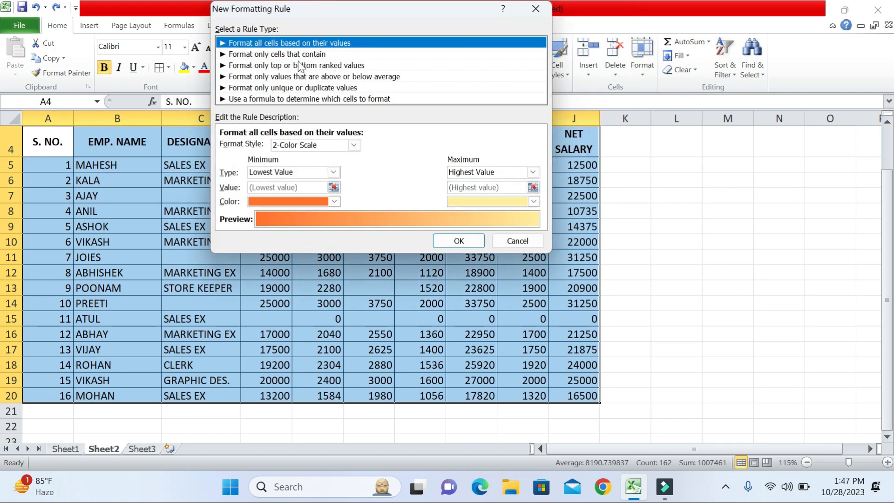
click(280, 54)
click(259, 146)
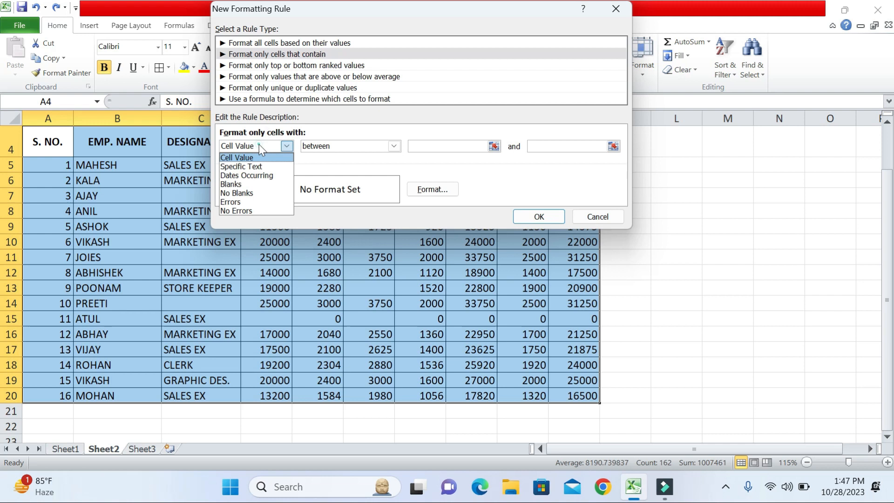
click(252, 193)
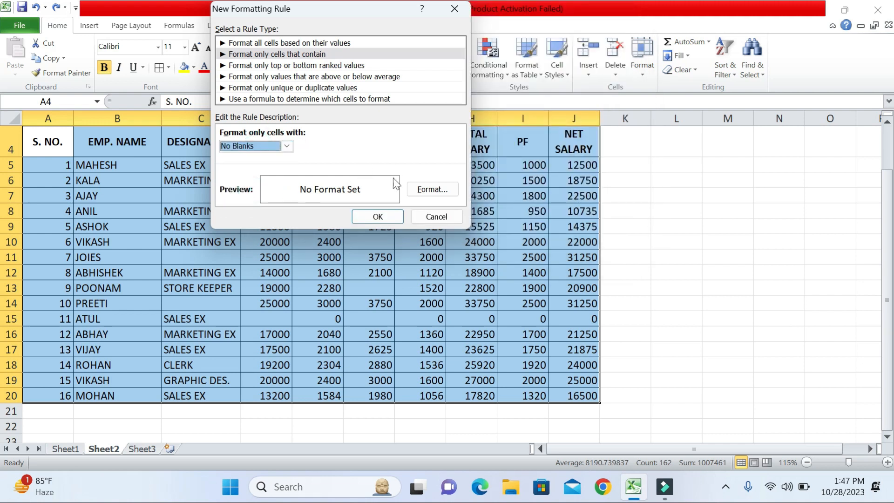
- Give the No Blanks rule a light blue fill, apply it to the table, and undo it
click(424, 194)
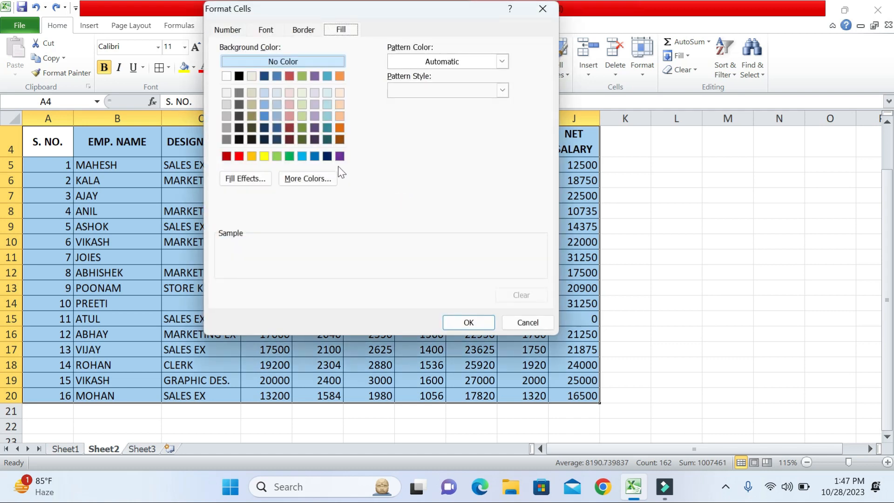
click(303, 156)
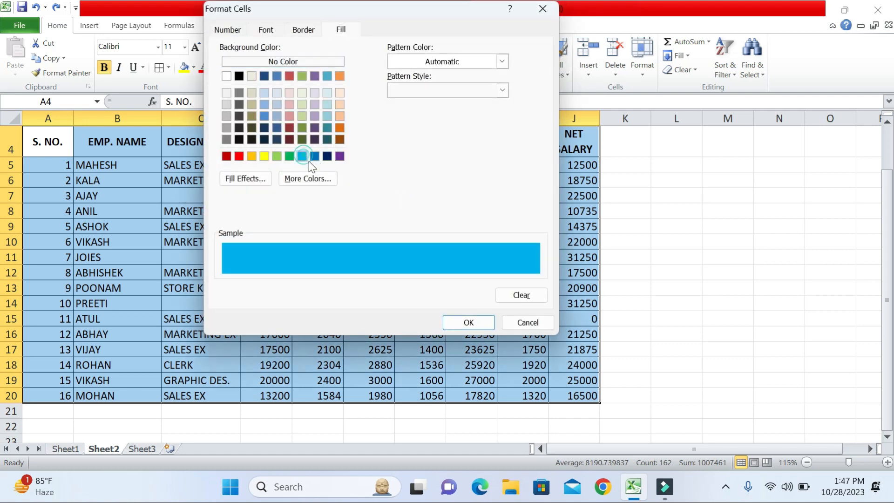
click(460, 323)
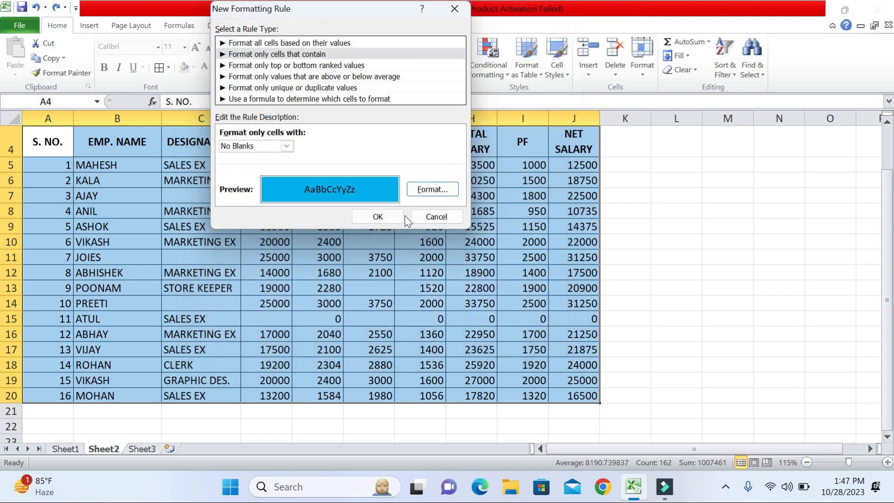
click(393, 217)
click(452, 229)
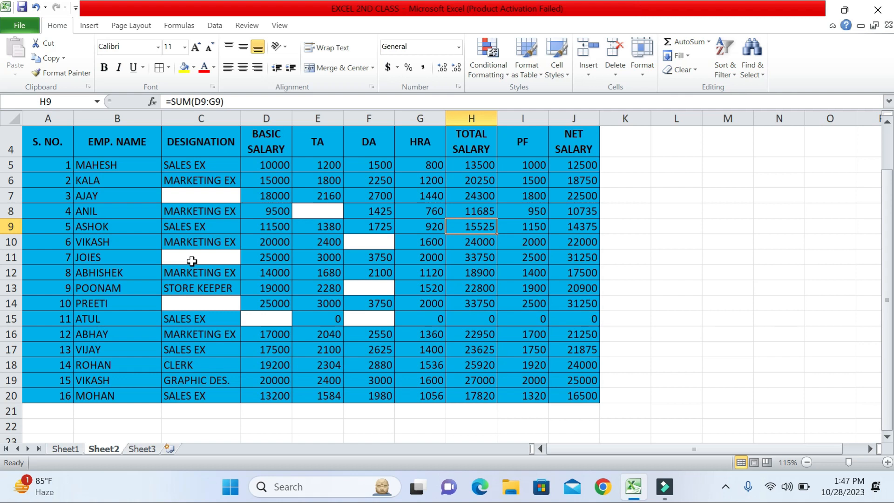
key(ctrl+a)
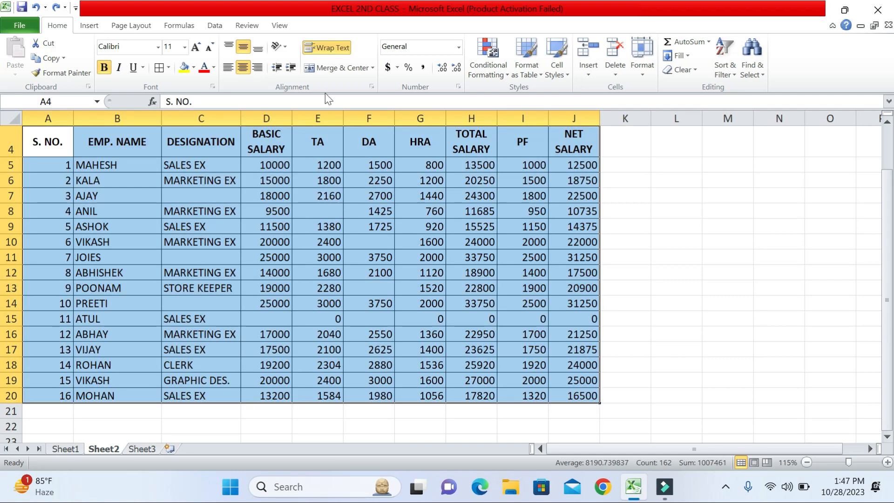
click(496, 65)
click(511, 237)
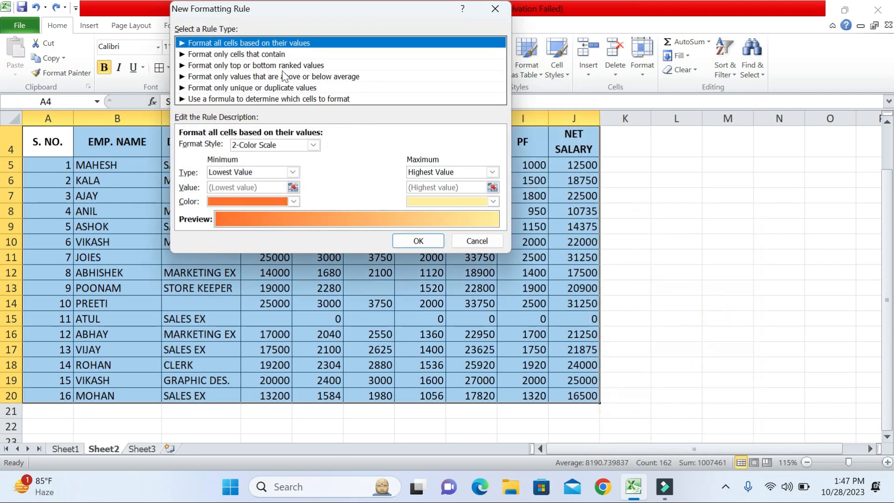
click(226, 54)
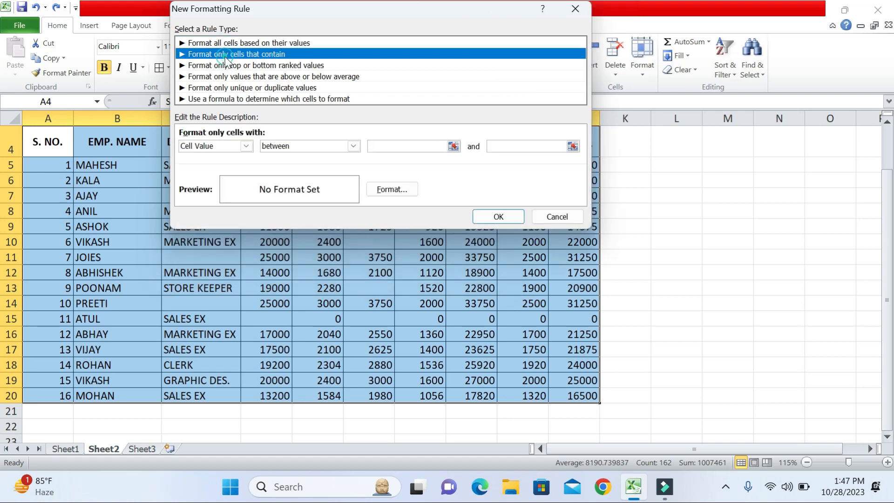
click(223, 145)
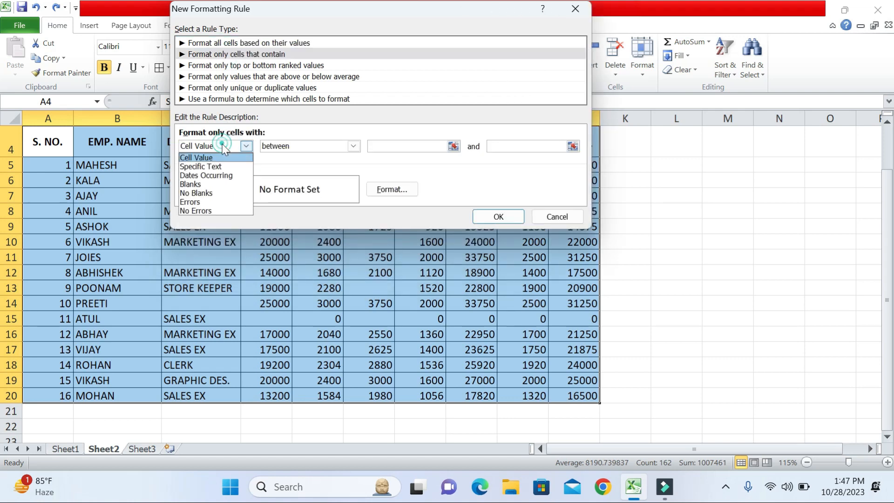
click(208, 202)
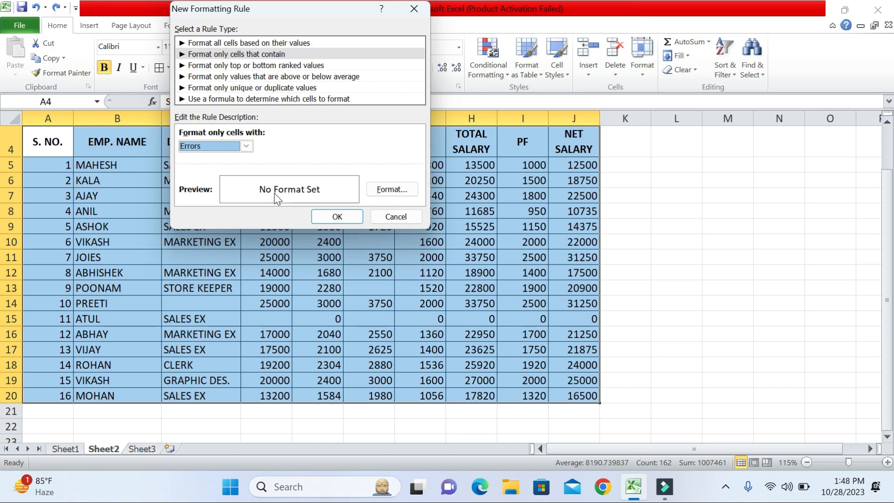
click(396, 217)
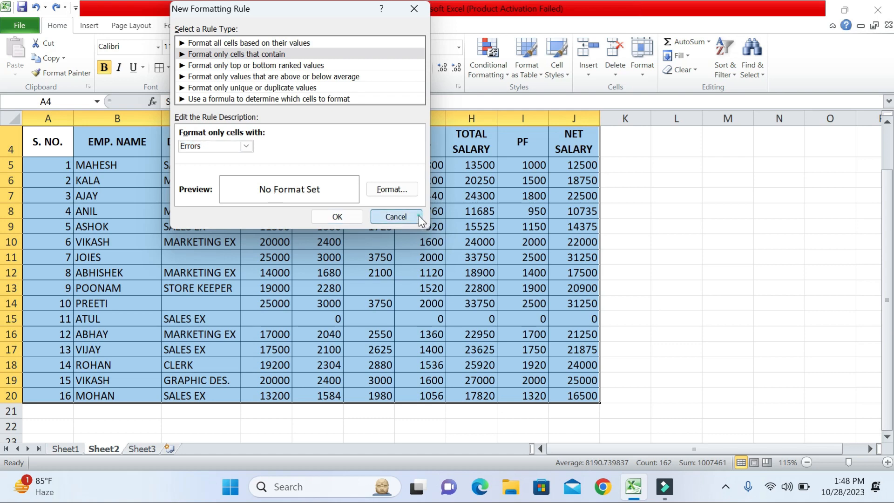
click(417, 218)
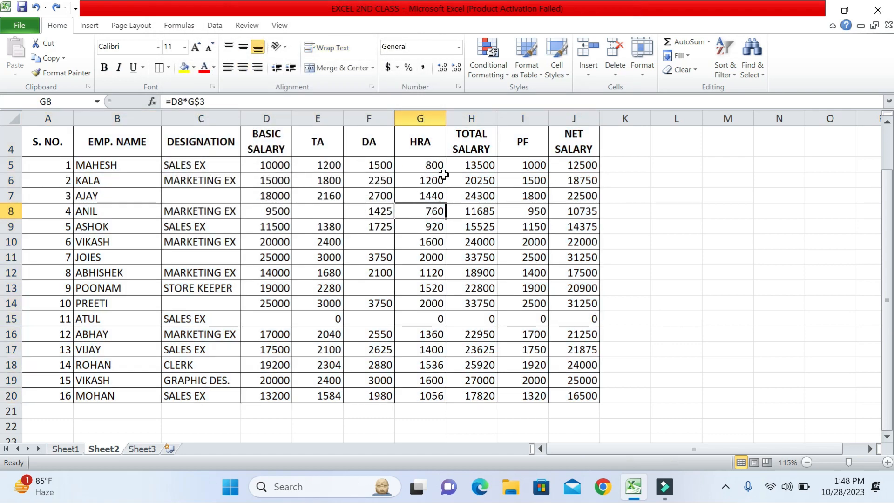
- Misspell the function in cell H8's total salary formula as =SAM(D8:G8) and check the dependent net salary cell
click(471, 165)
click(482, 211)
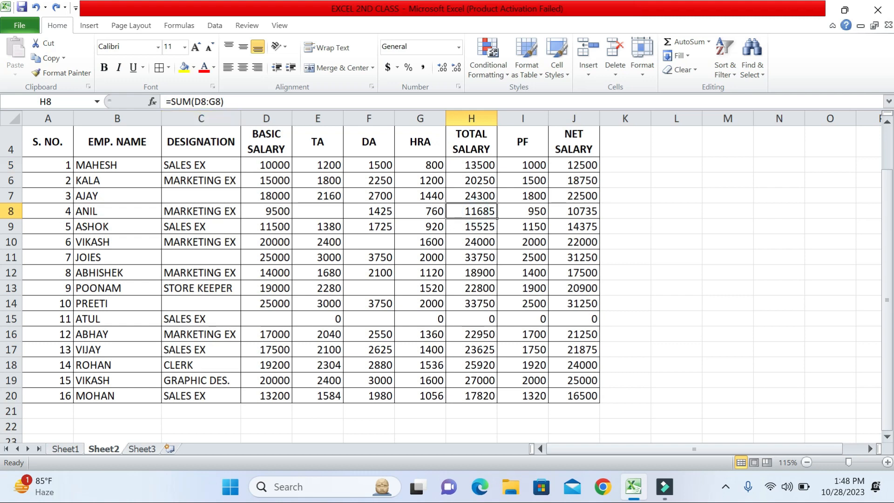
click(184, 101)
key(BackSpace)
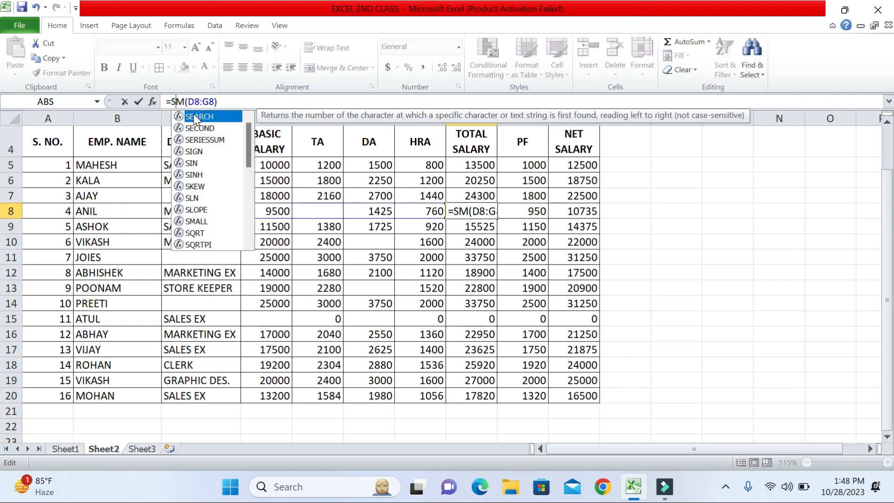
text(A)
key(Return)
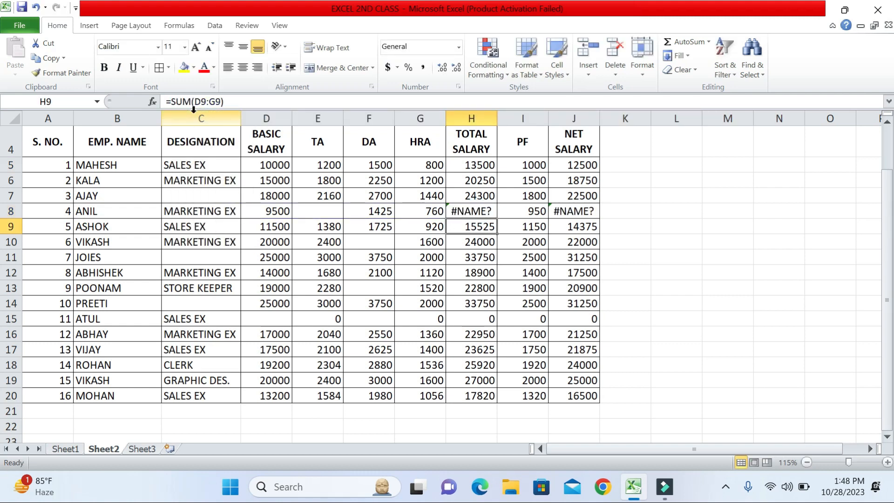
click(462, 212)
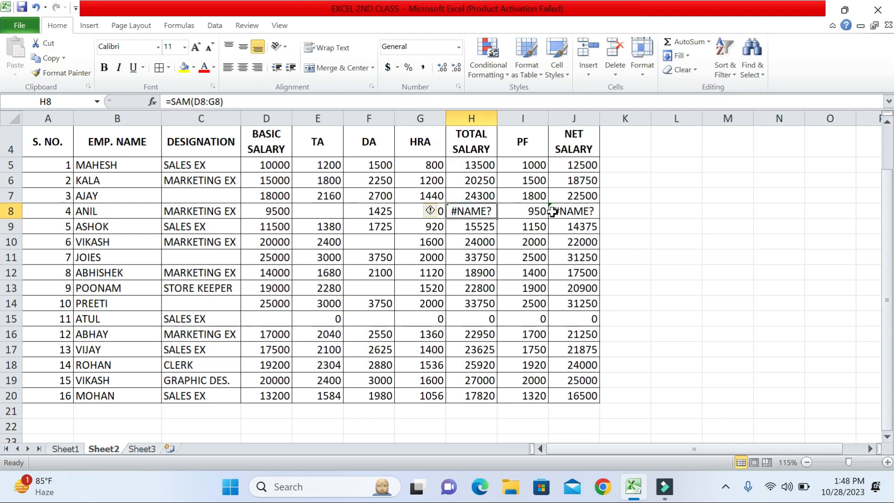
click(570, 211)
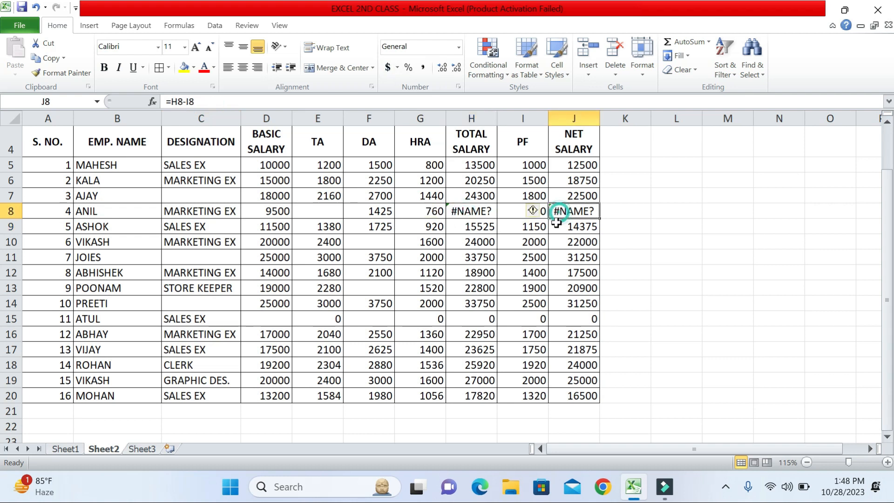
- Replace the end of the TA formula in cell E10 with the invalid reference HH
click(322, 241)
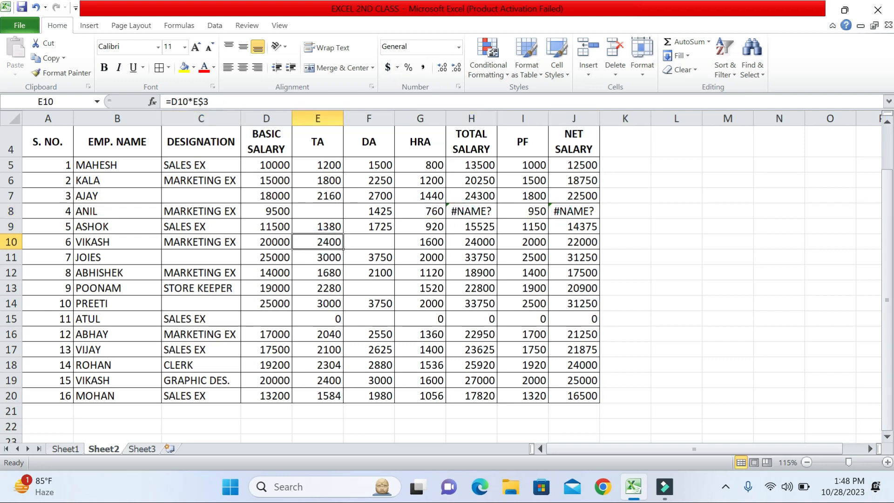
click(207, 102)
key(BackSpace)
key(BackSpace)
key(BackSpace)
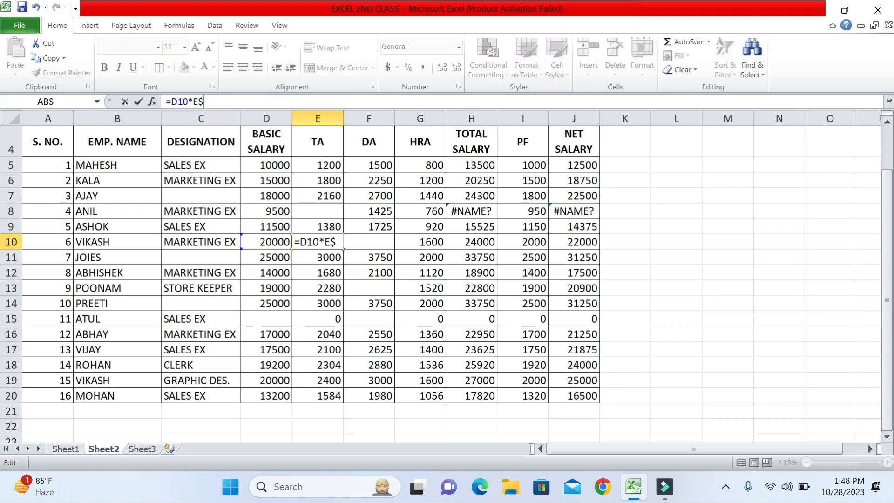
text(HH)
key(Return)
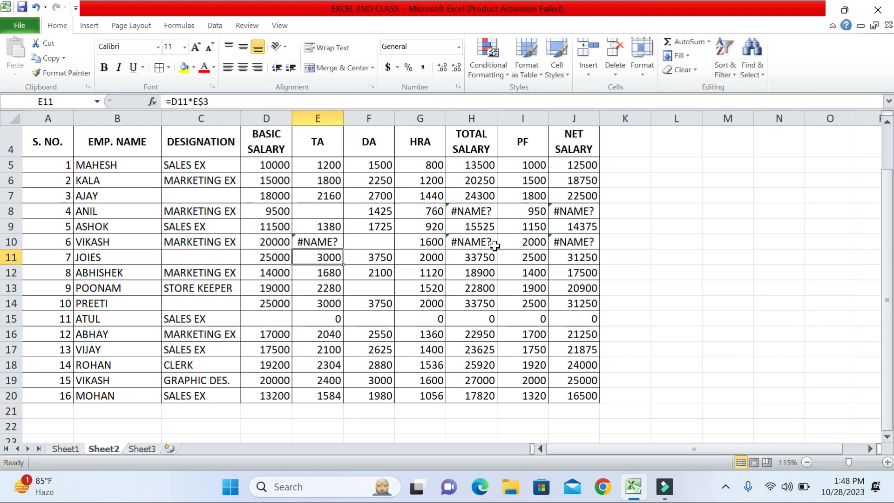
- Create a conditional formatting rule for the whole table A4:J20 that formats only cells containing Errors
drag(56, 144, 566, 396)
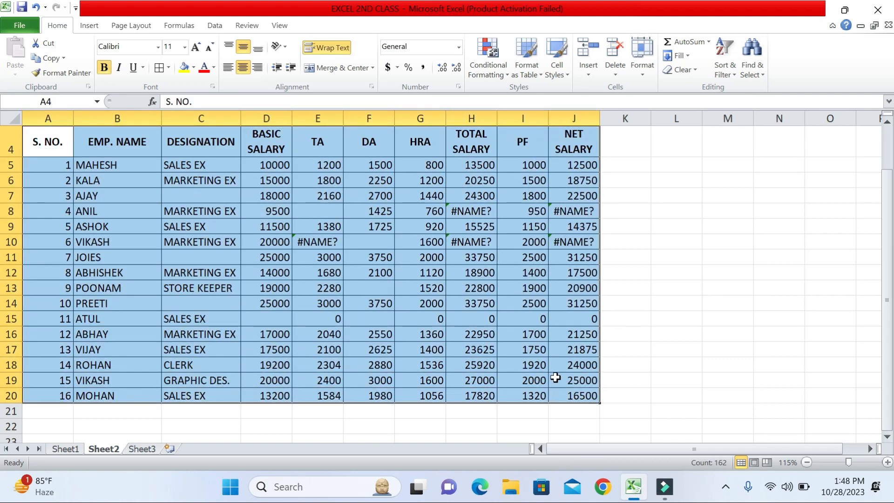
click(489, 60)
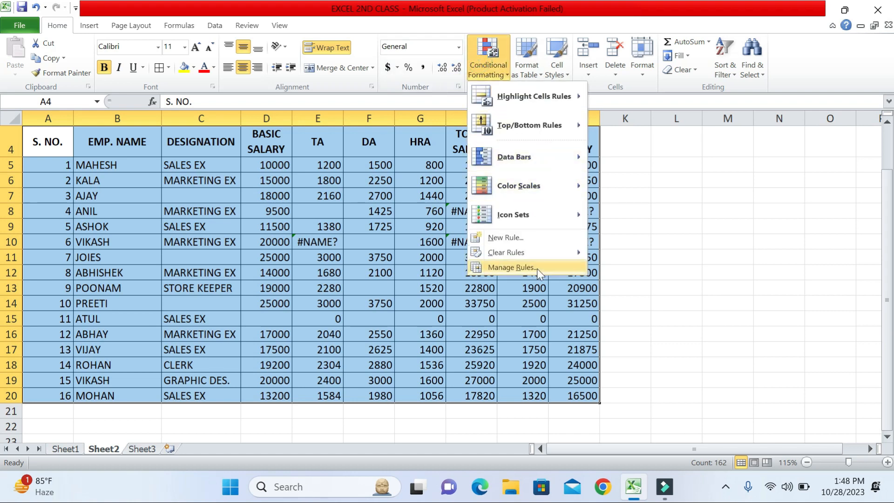
click(521, 239)
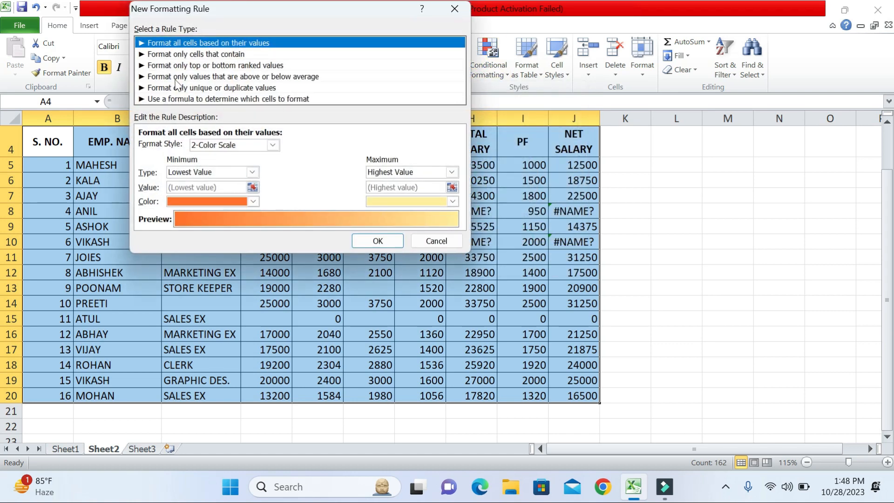
click(176, 54)
click(171, 145)
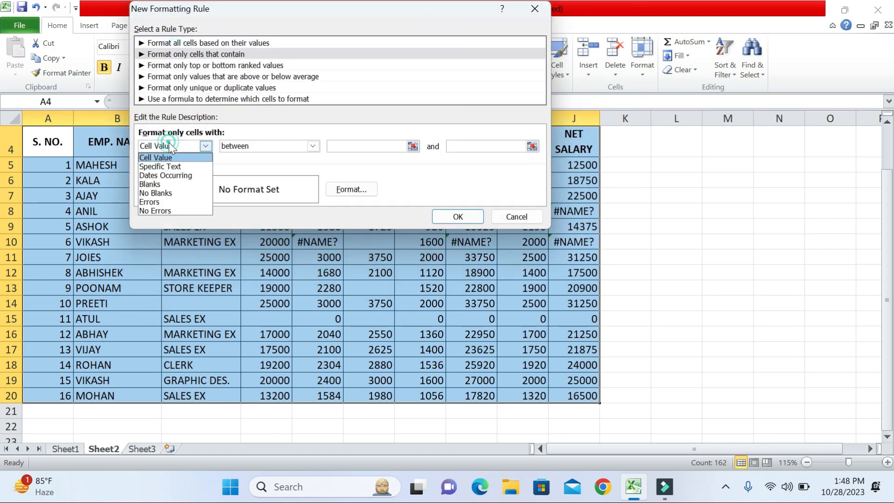
click(165, 203)
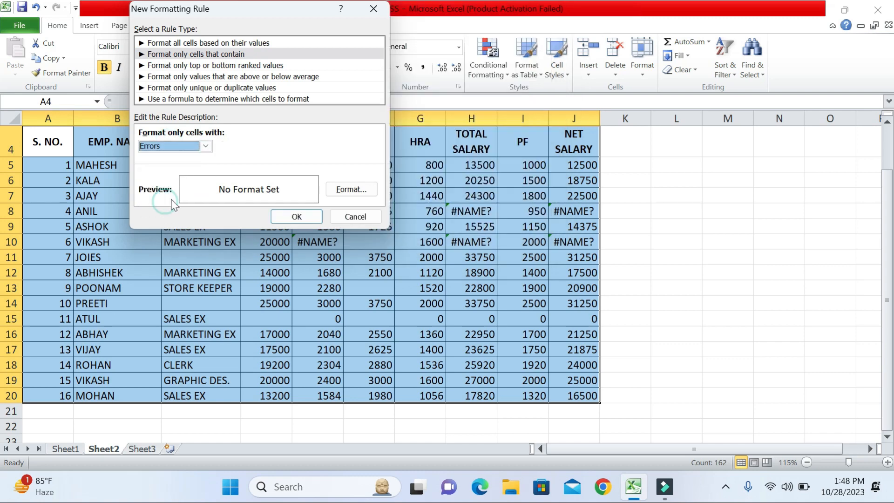
- Give the Errors rule a yellow fill, apply it to the table, and undo it
click(345, 187)
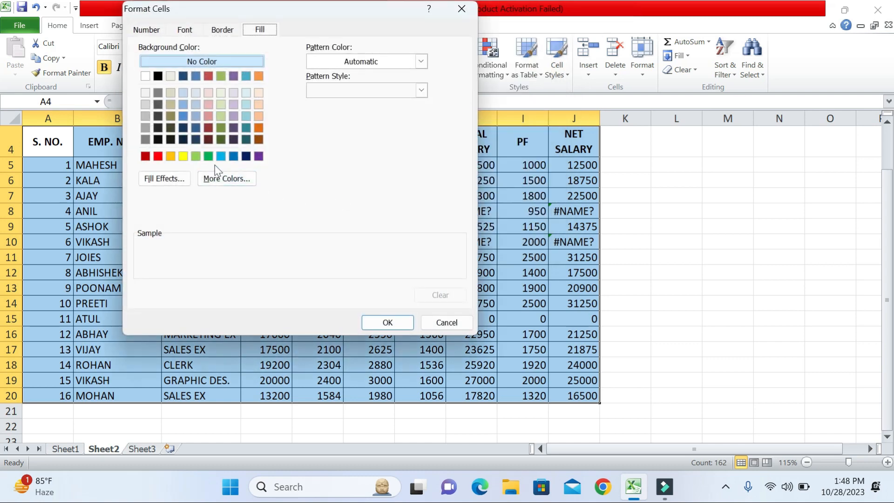
click(183, 157)
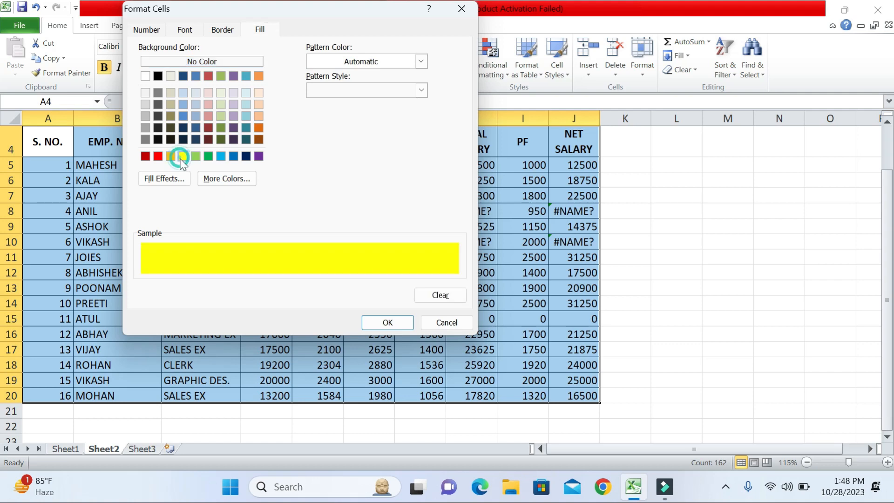
click(389, 322)
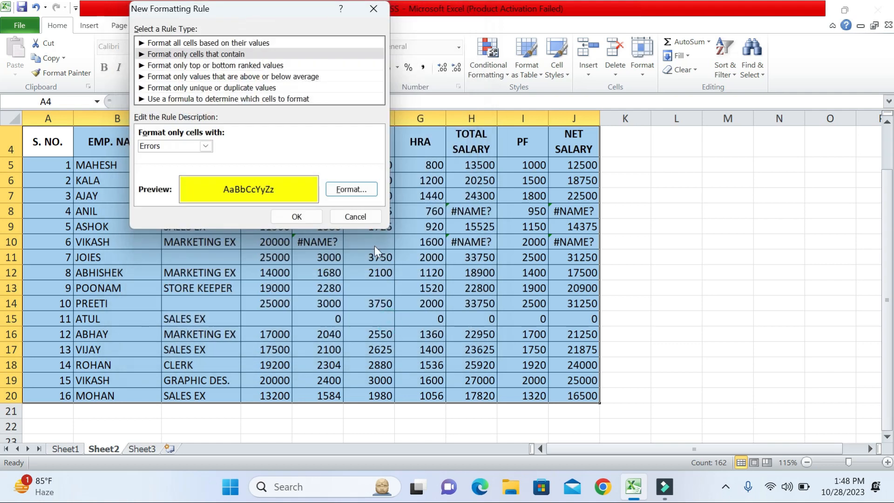
click(305, 217)
click(472, 287)
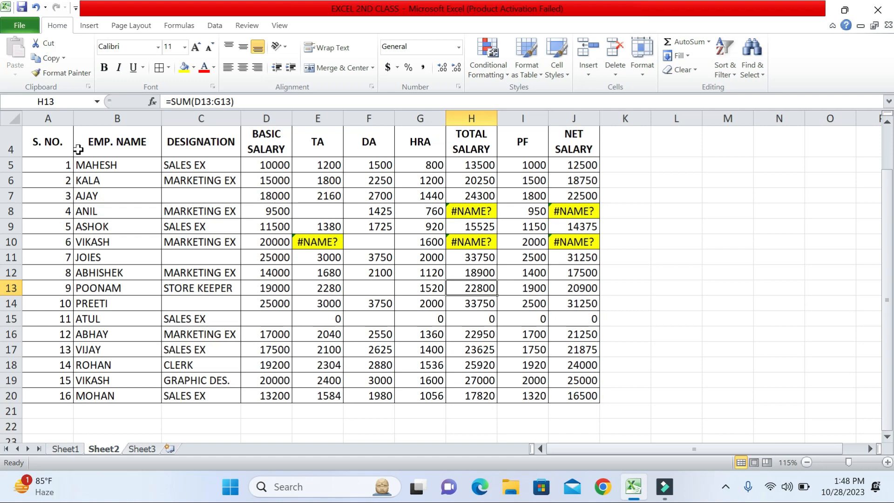
drag(65, 149, 554, 395)
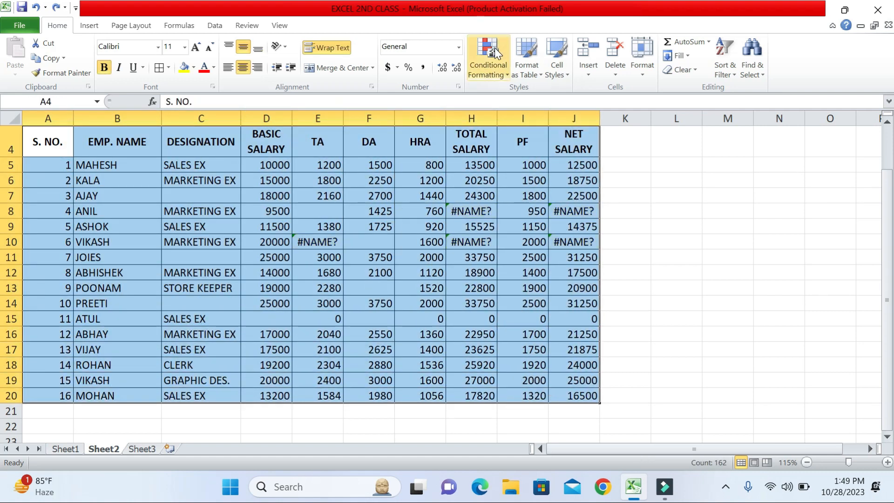
- Create a conditional formatting rule for the selected table that formats only cells with No Errors
click(488, 68)
click(518, 237)
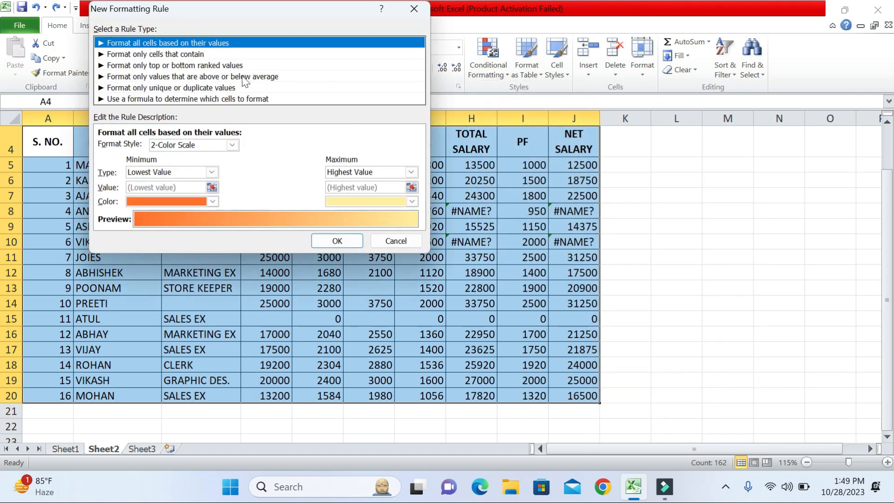
click(190, 57)
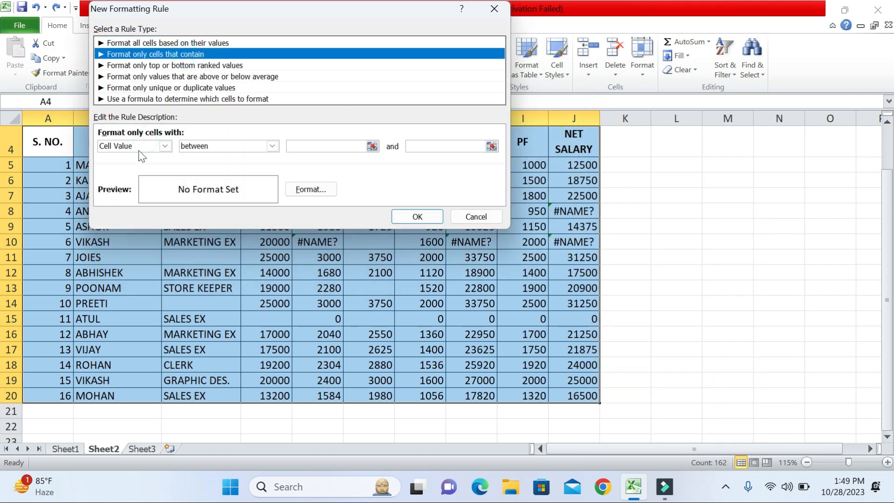
click(139, 147)
click(127, 210)
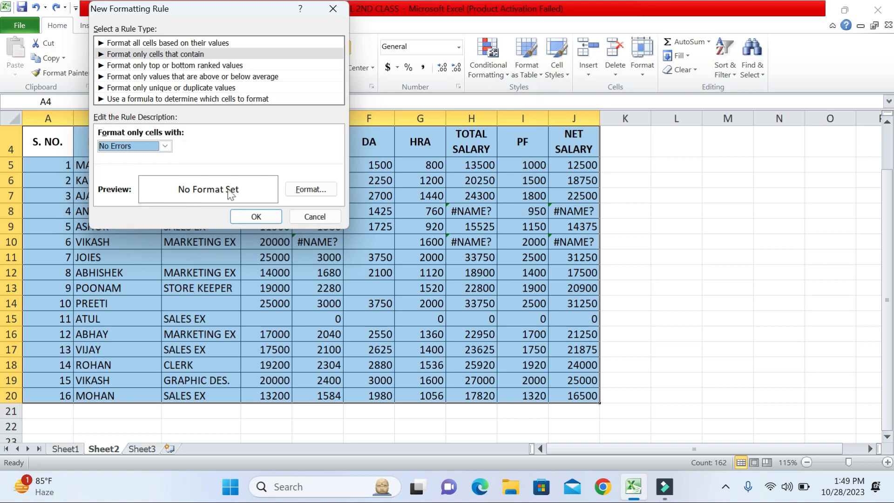
- Give the No Errors rule a green fill, apply it to the table, and undo it
click(300, 193)
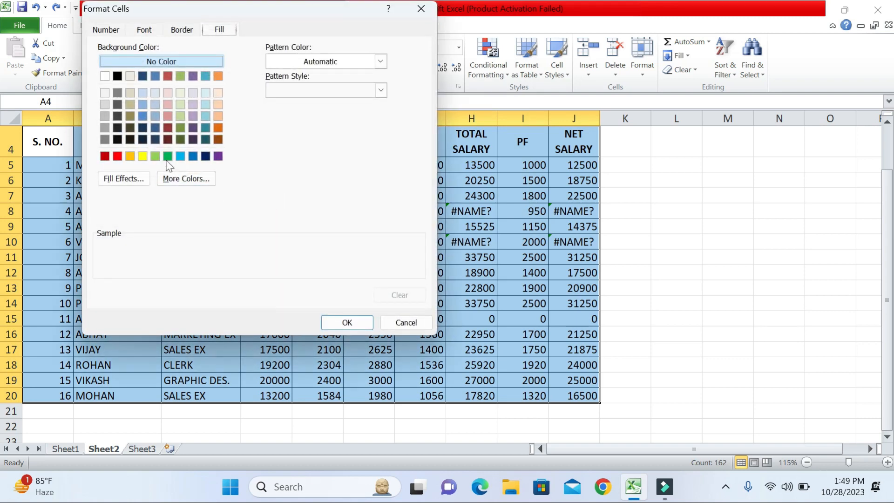
click(163, 156)
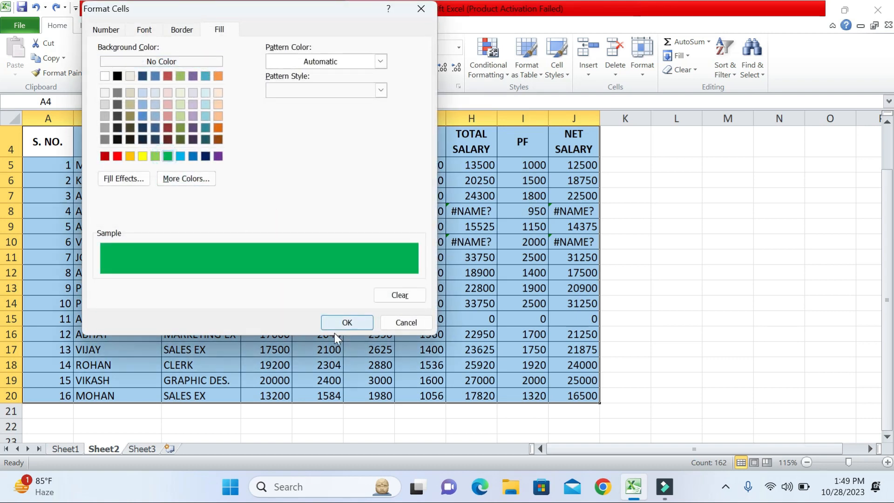
click(345, 324)
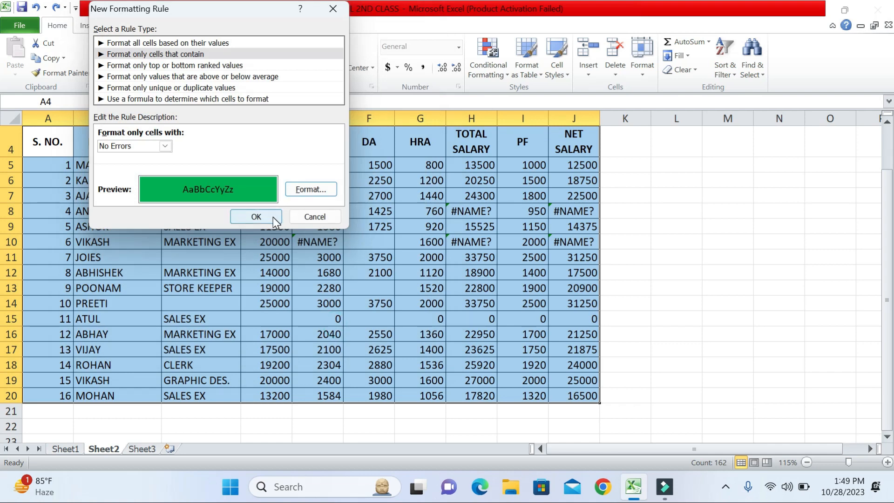
click(273, 217)
click(351, 285)
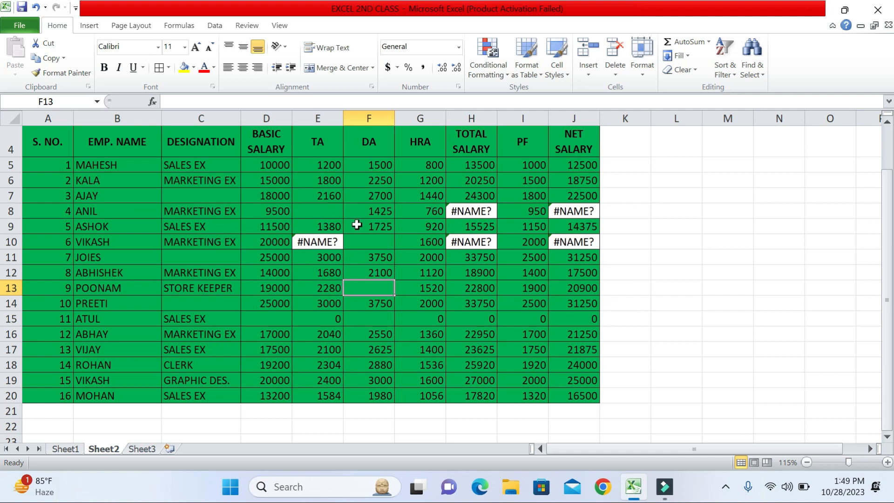
drag(138, 168, 203, 273)
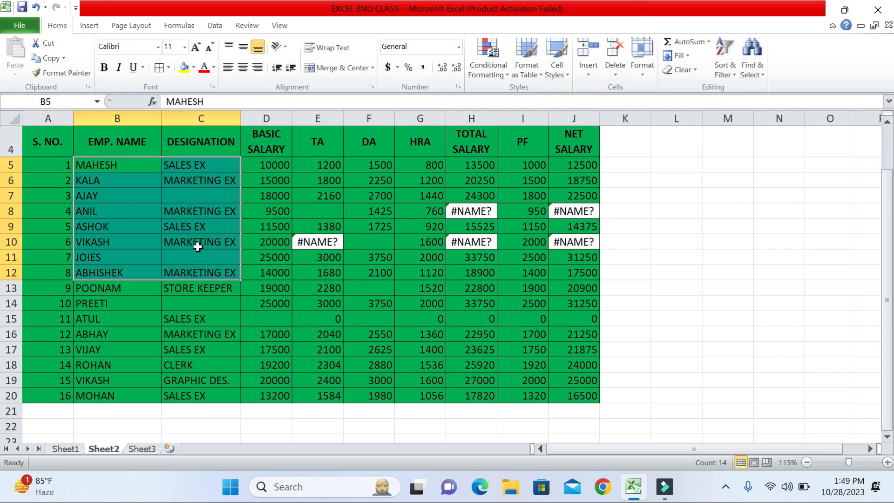
click(198, 247)
key(ctrl+a)
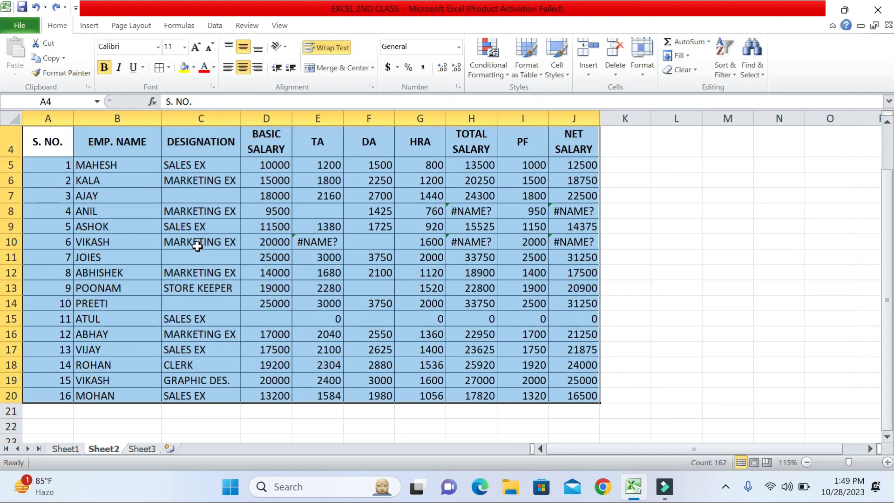
- Review the condition choices of the 'Format only cells that contain' rule type in a new conditional formatting rule for the table
click(486, 70)
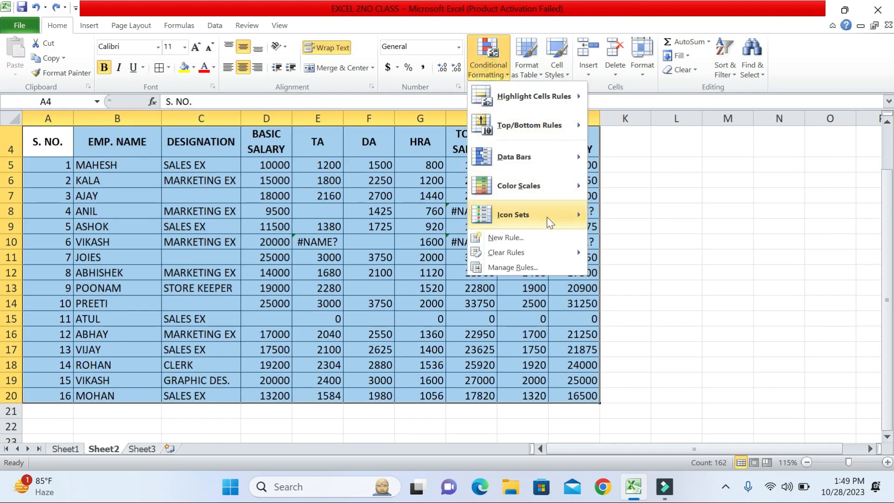
click(533, 239)
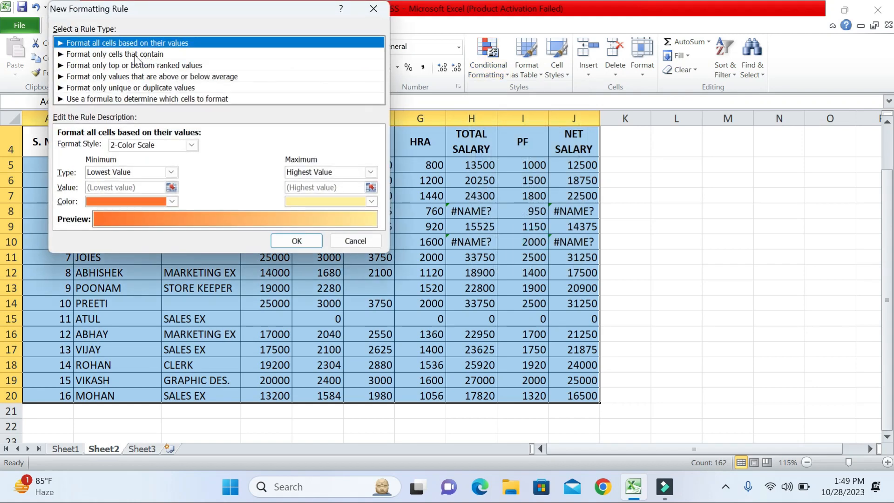
click(136, 55)
click(100, 145)
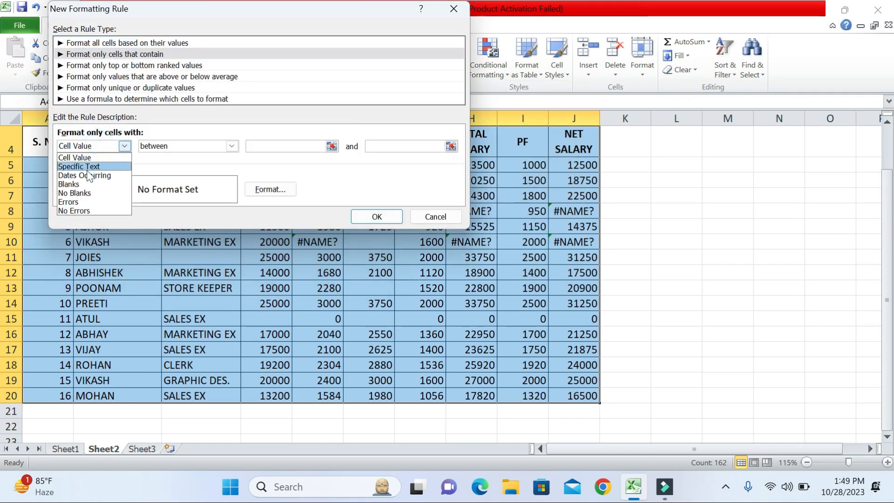
click(117, 158)
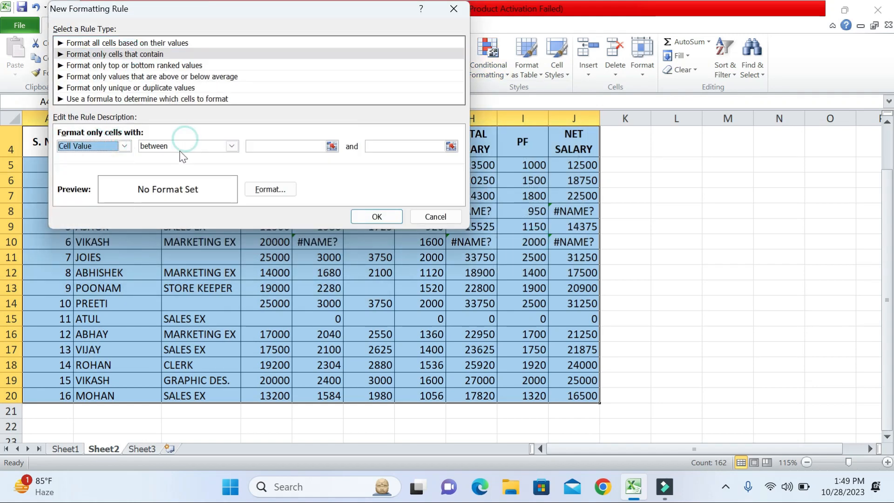
click(181, 149)
click(175, 148)
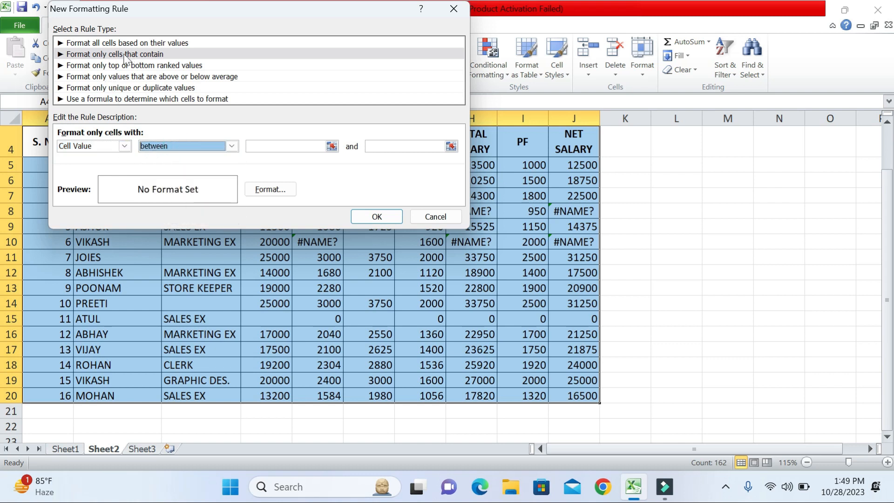
- Look at the 'Format only top or bottom ranked values' rule type, cancel the rule, and view the preset Top/Bottom Rules
click(117, 66)
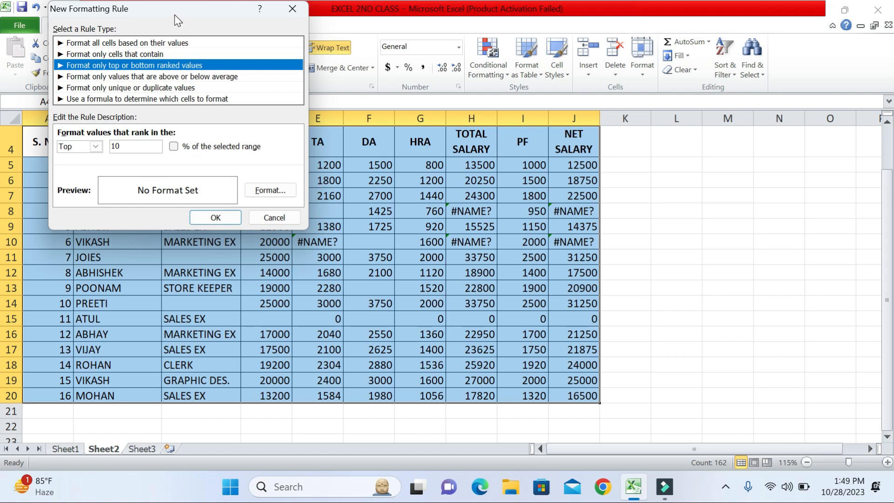
drag(174, 14, 491, 69)
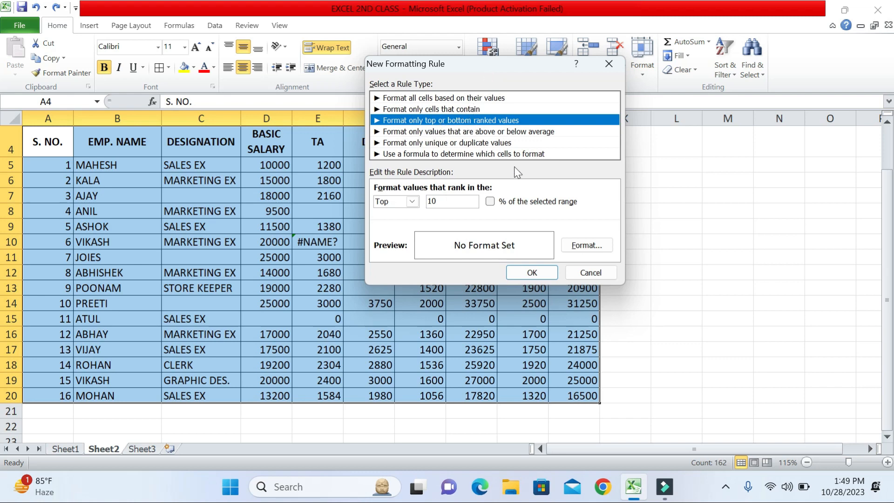
click(589, 273)
click(489, 75)
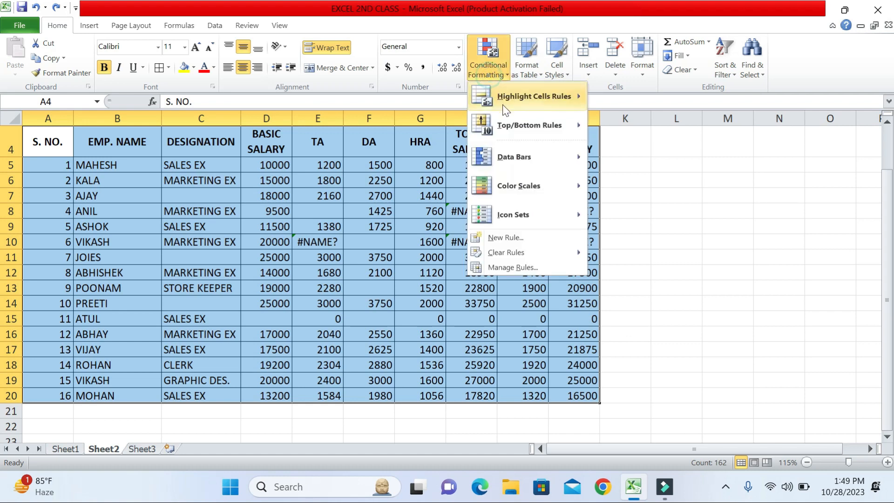
mouse_move(511, 126)
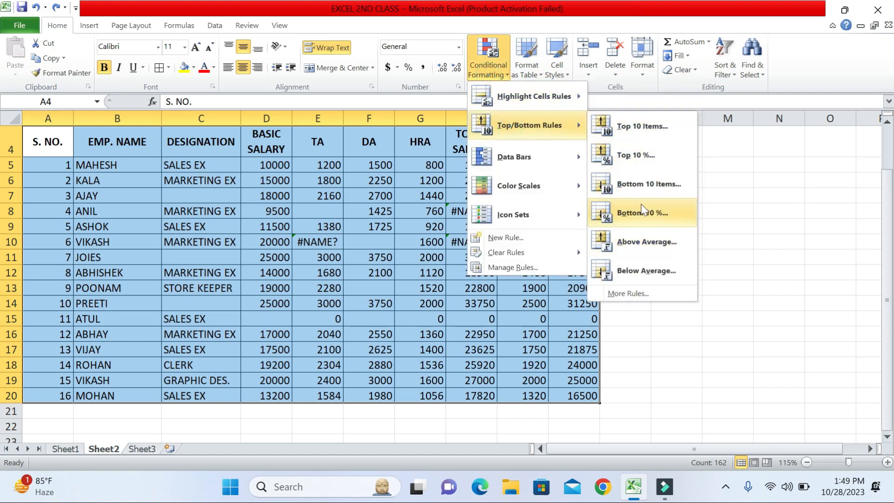
click(371, 249)
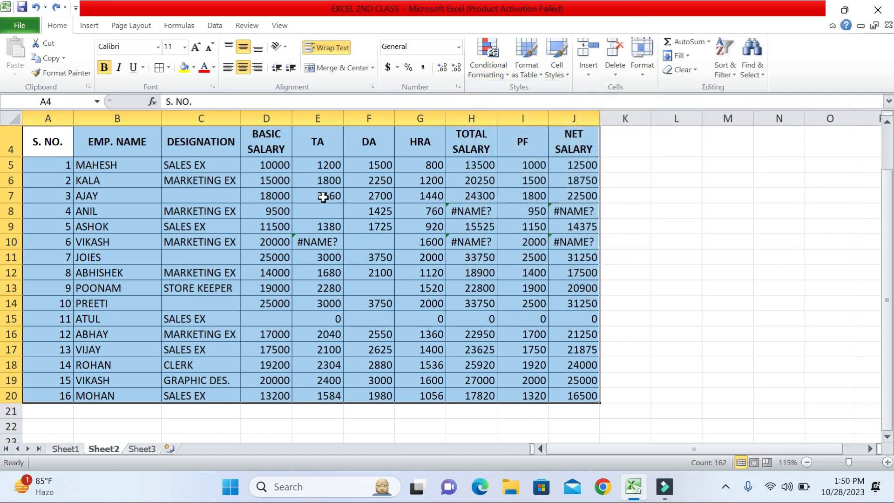
- Undo the earlier table edits back to the complete salary data without blank cells or #NAME? errors
click(315, 198)
key(ctrl+z)
key(ctrl+z)
key(ctrl+z)
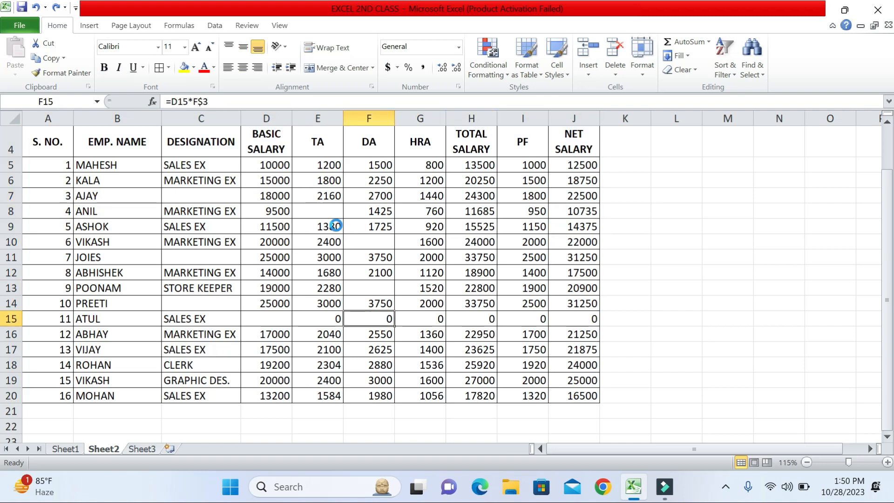
key(ctrl+z)
key(ctrl+z)
key(ctrl+z)
key(ctrl+z)
key(ctrl+z)
key(ctrl+z)
key(ctrl+z)
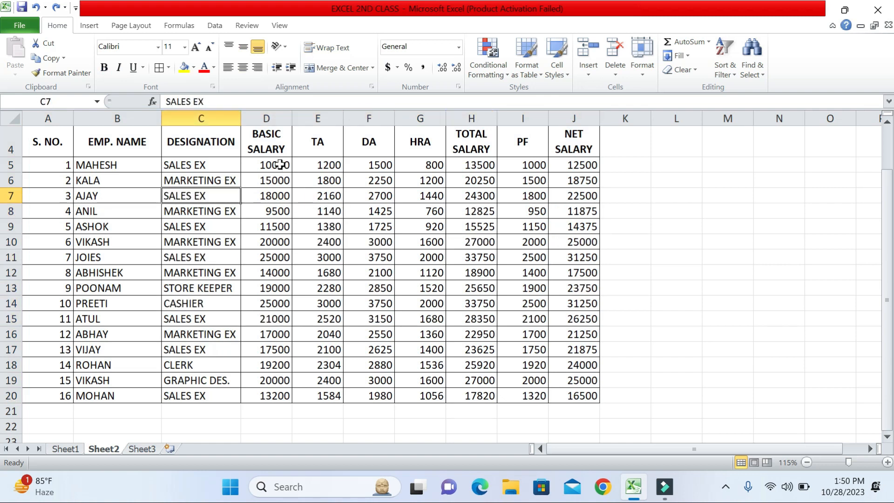
- Start a conditional formatting rule on the basic salaries D5:D20 that formats only Top ranked values
drag(280, 165, 285, 396)
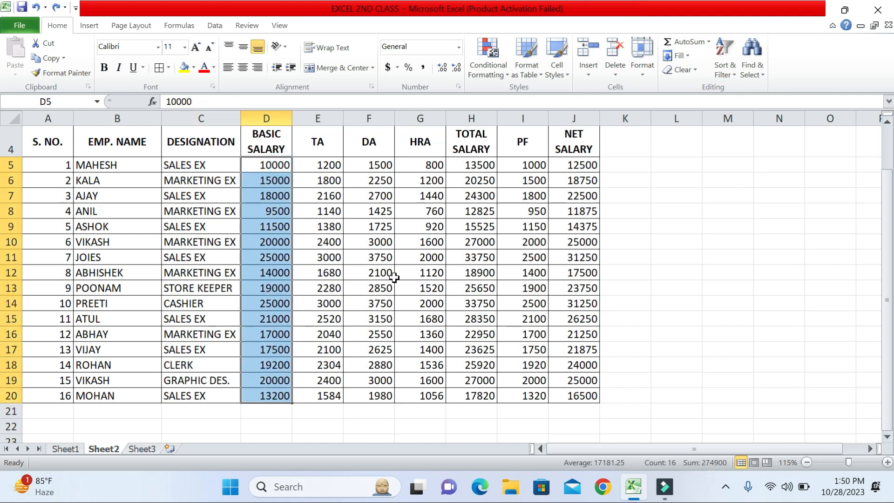
click(488, 72)
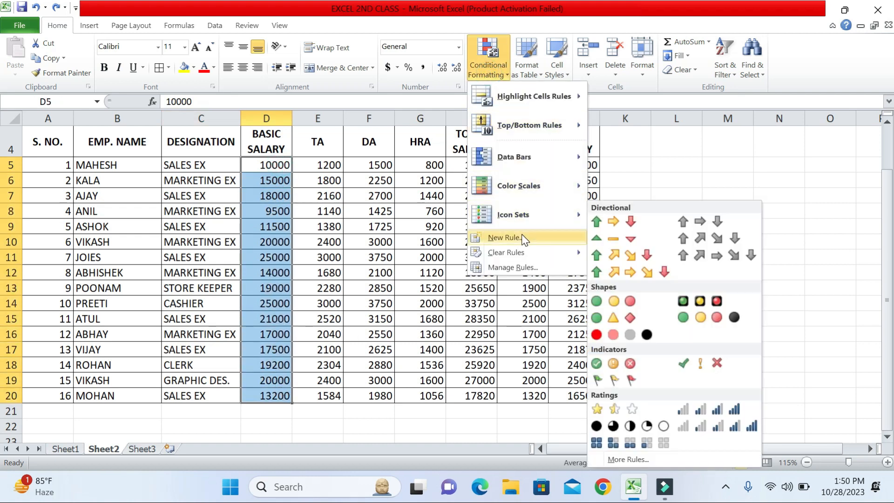
click(524, 239)
click(391, 108)
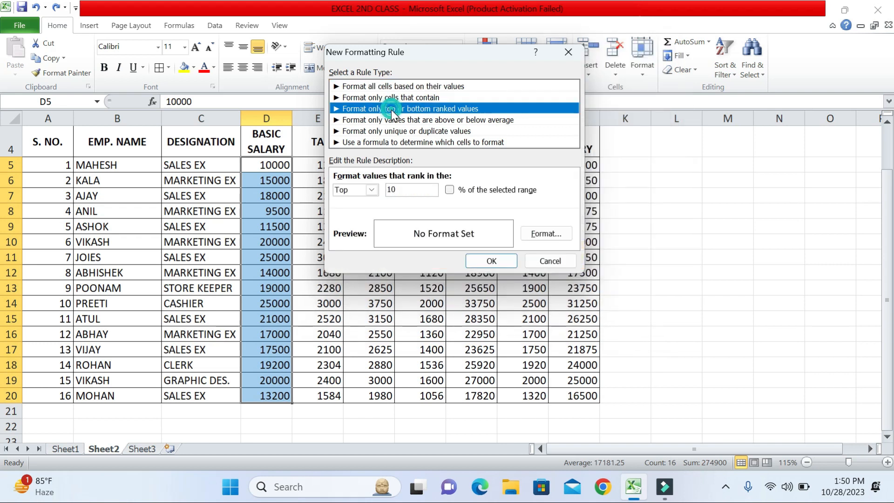
click(372, 190)
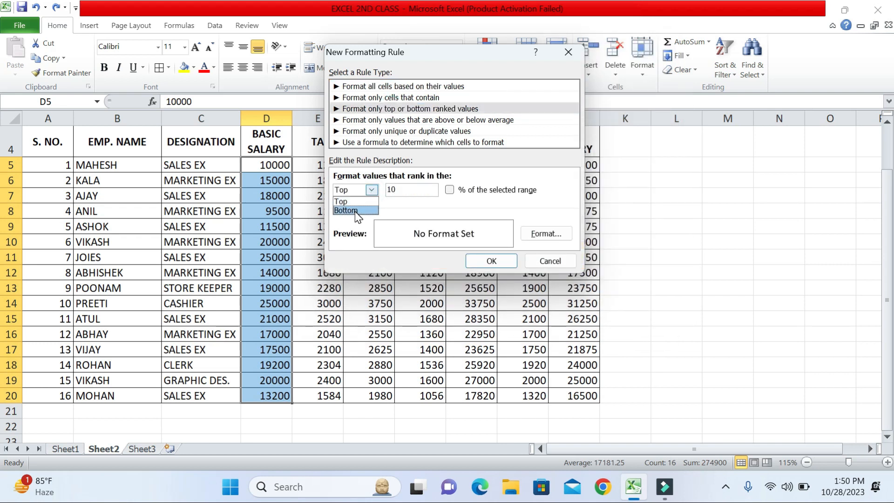
click(356, 203)
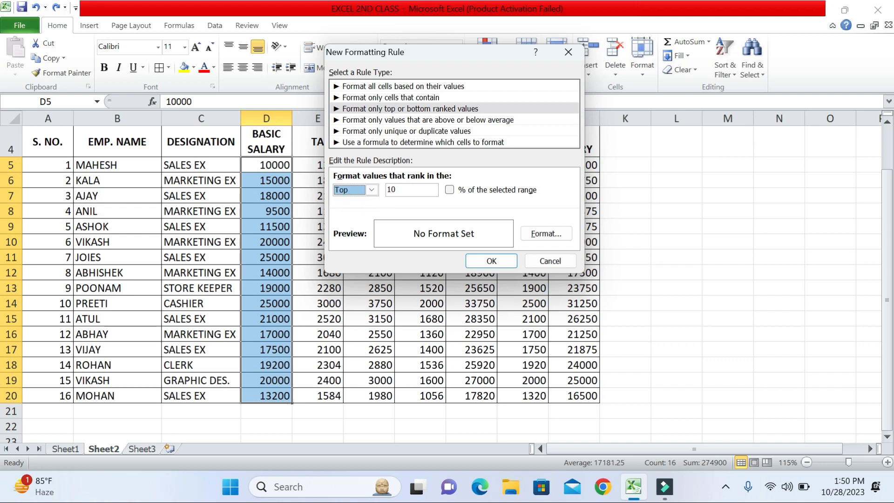
- Try the percentage-of-range option, turn it off again, and set the Top rank to 5
drag(410, 188, 392, 190)
click(450, 189)
click(401, 189)
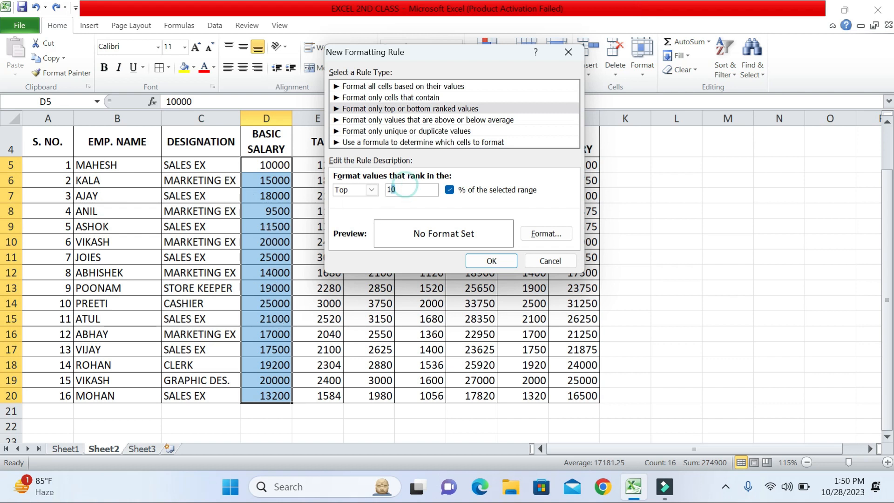
click(450, 190)
double_click(405, 189)
text(5)
- Give the Top 5 rule a yellow fill, apply it, and check the highlighted basic salaries
click(549, 235)
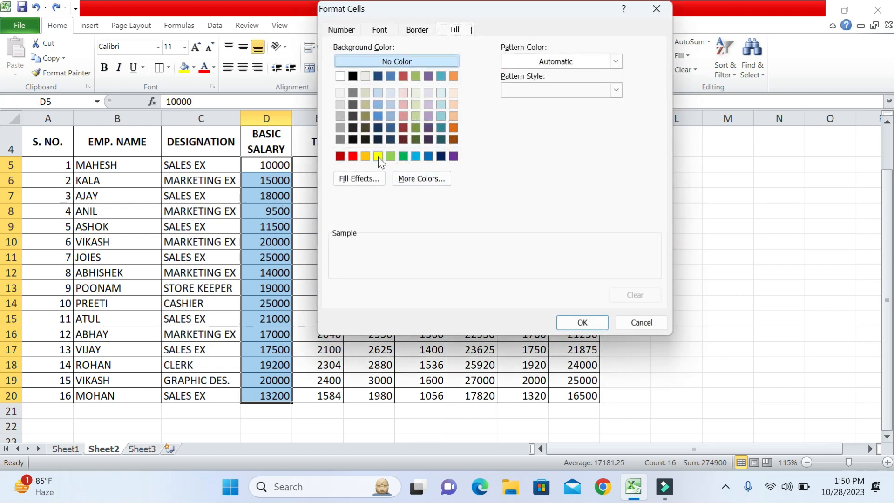
click(378, 156)
click(577, 323)
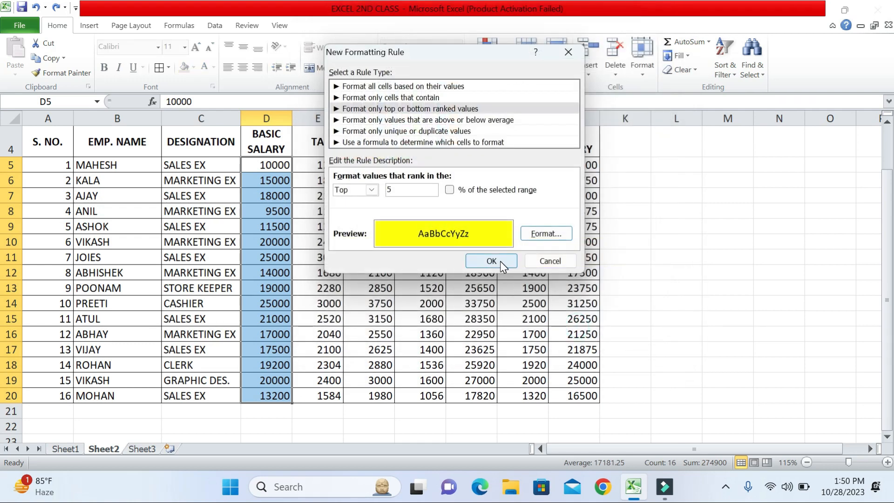
click(492, 261)
click(399, 258)
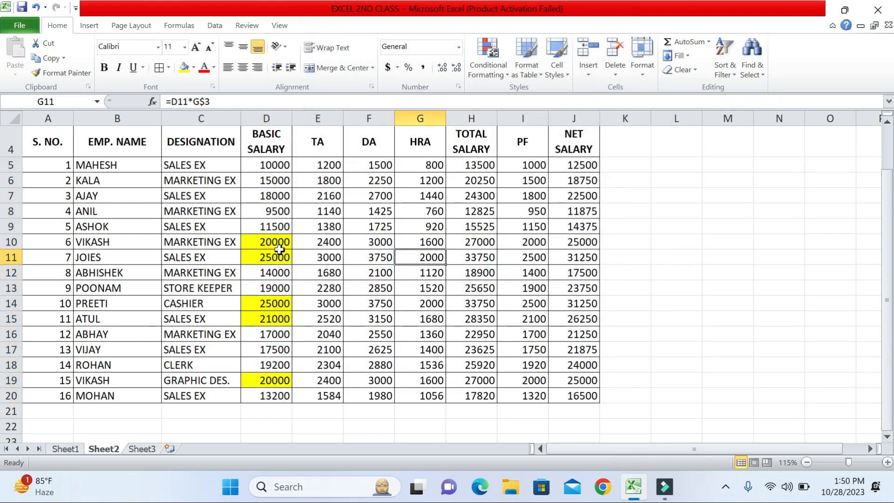
drag(279, 249, 278, 259)
drag(269, 298, 270, 319)
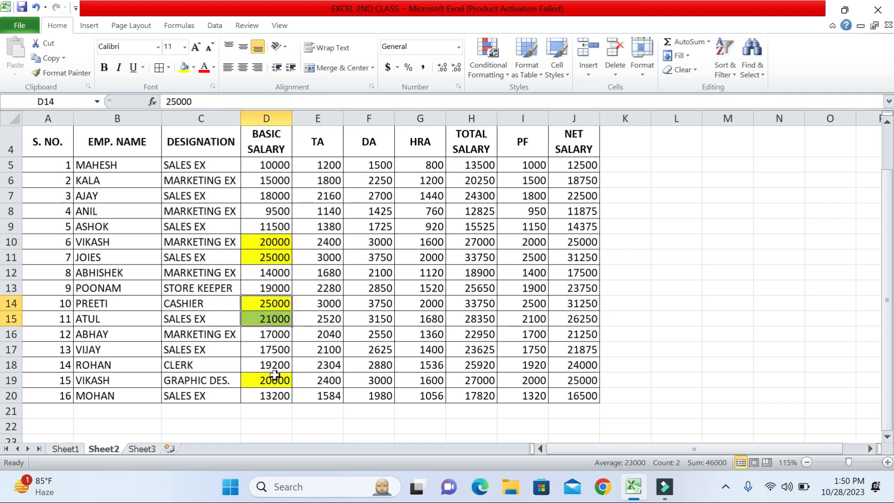
click(275, 376)
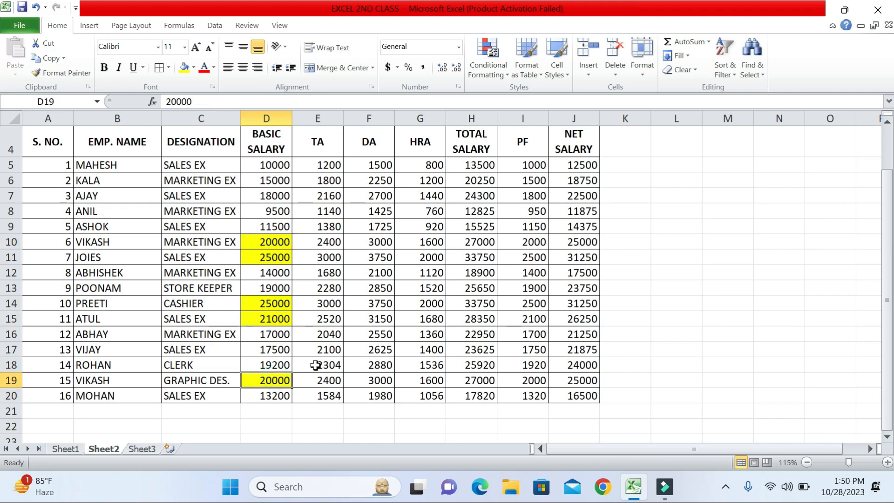
- Undo the Top 5 rule and start a rule on D5:D20 that formats the Bottom 3 ranked values
drag(275, 164, 275, 396)
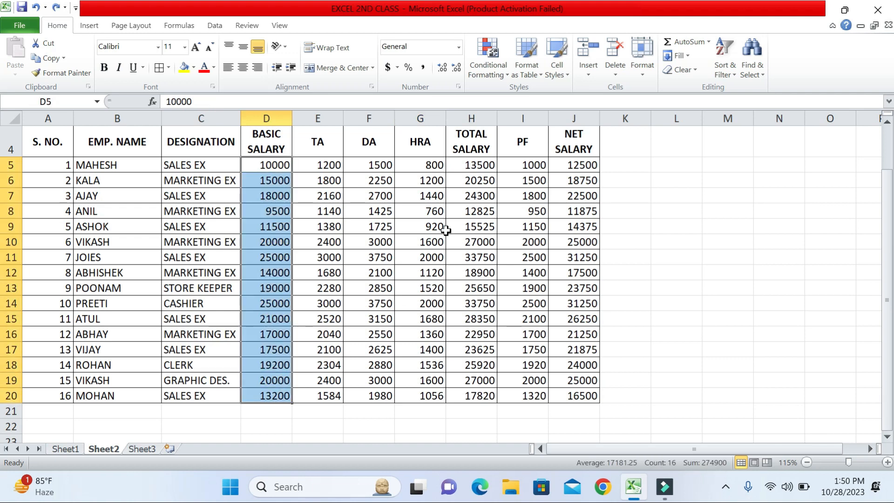
click(500, 66)
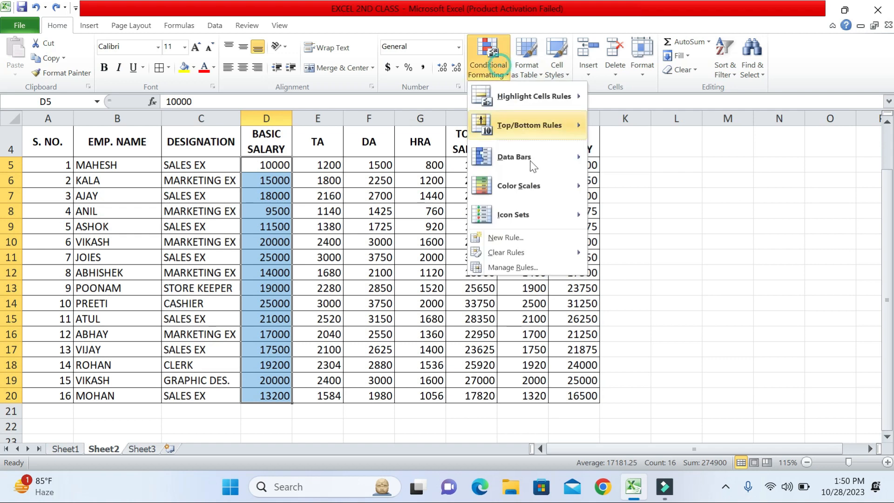
click(510, 238)
click(345, 97)
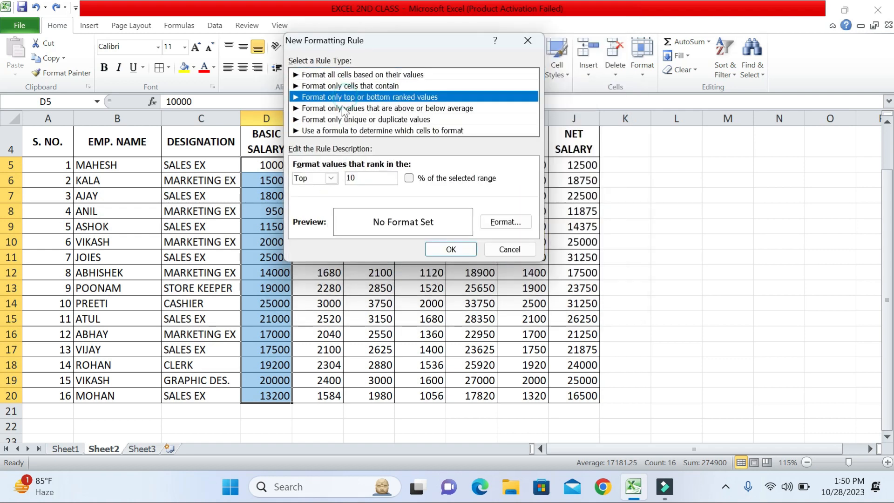
click(327, 177)
click(320, 197)
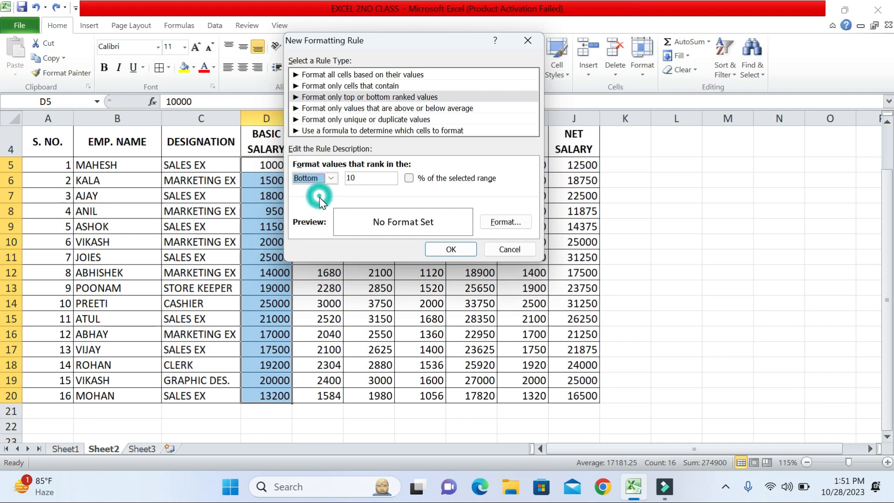
drag(361, 177, 342, 176)
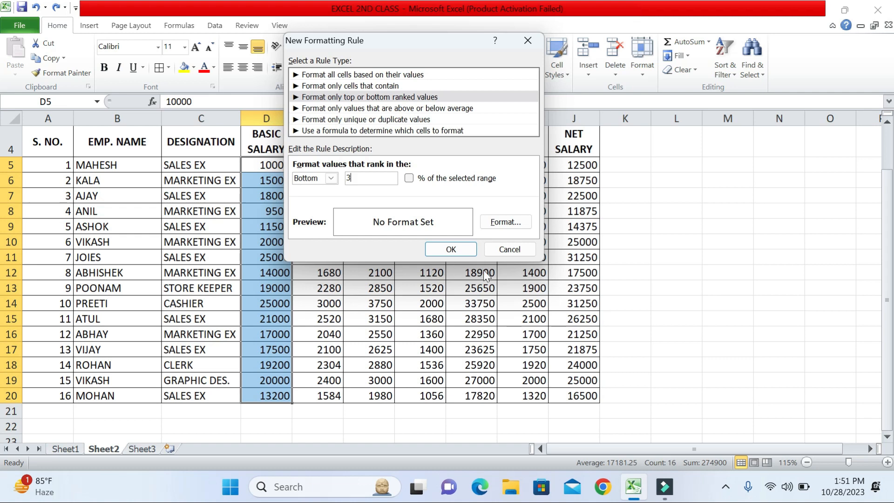
- Give the Bottom 3 rule a light green fill, apply it to the basic salaries, check the highlighted cells, and undo it
click(505, 222)
click(350, 155)
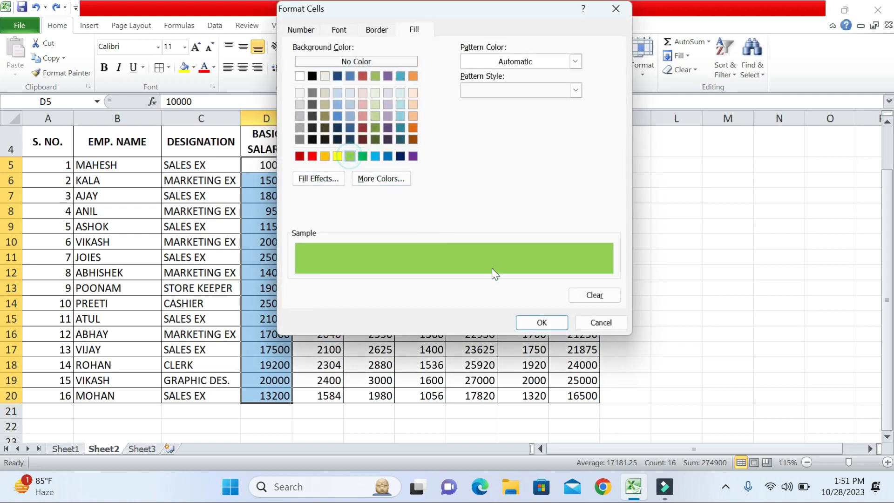
click(541, 322)
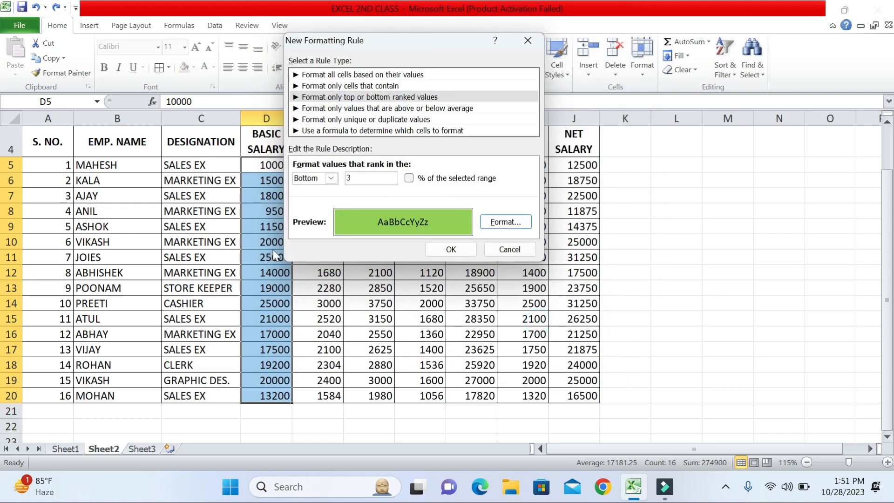
click(451, 248)
click(271, 162)
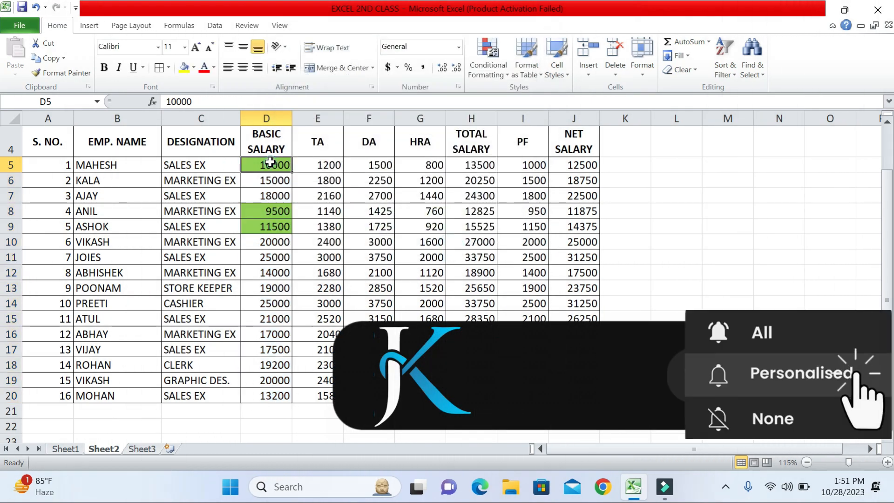
click(269, 207)
click(267, 231)
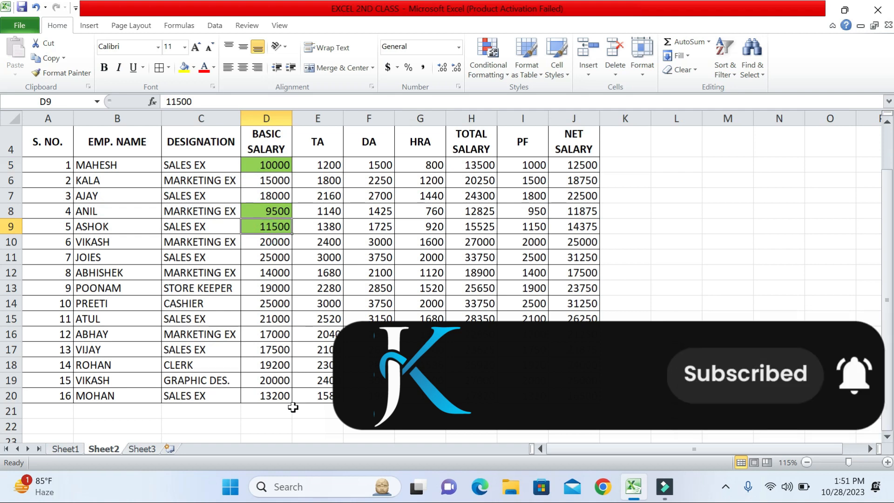
key(ctrl+z)
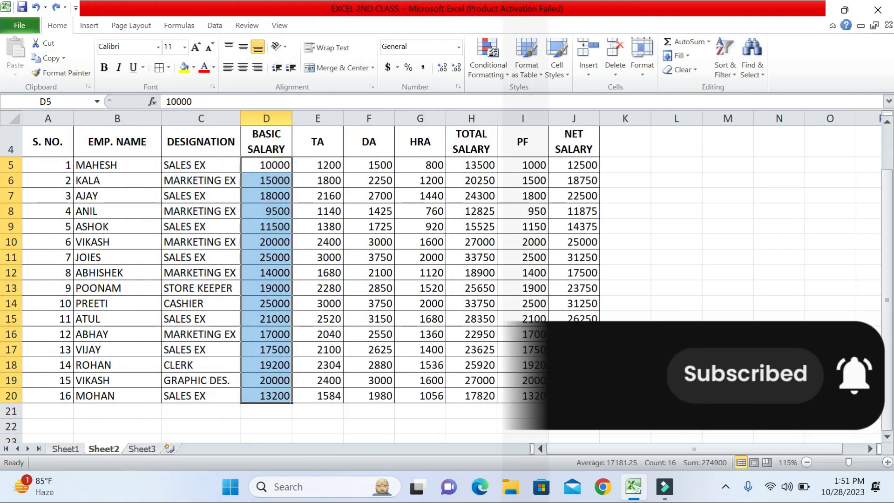
click(498, 69)
mouse_move(536, 133)
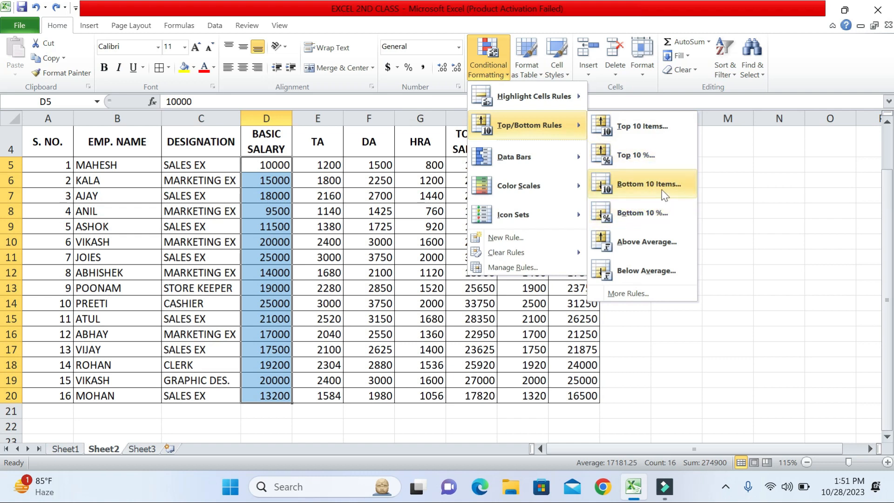
click(509, 237)
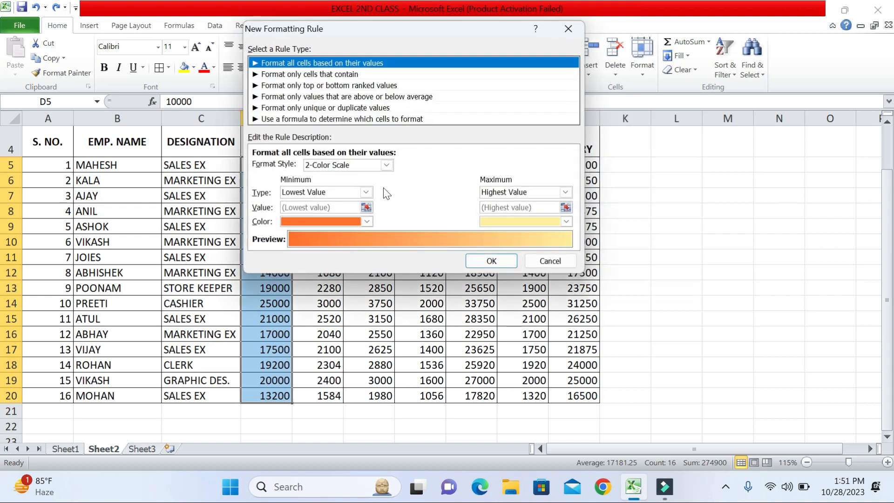
drag(362, 39, 474, 49)
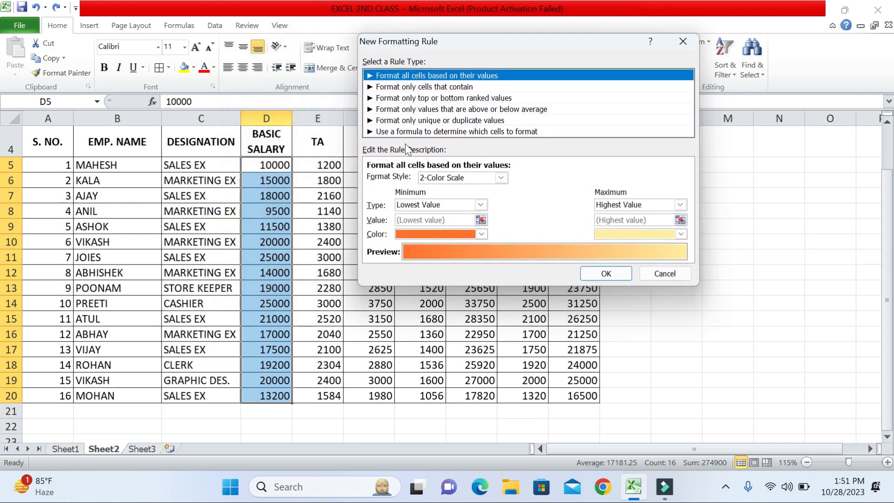
click(408, 111)
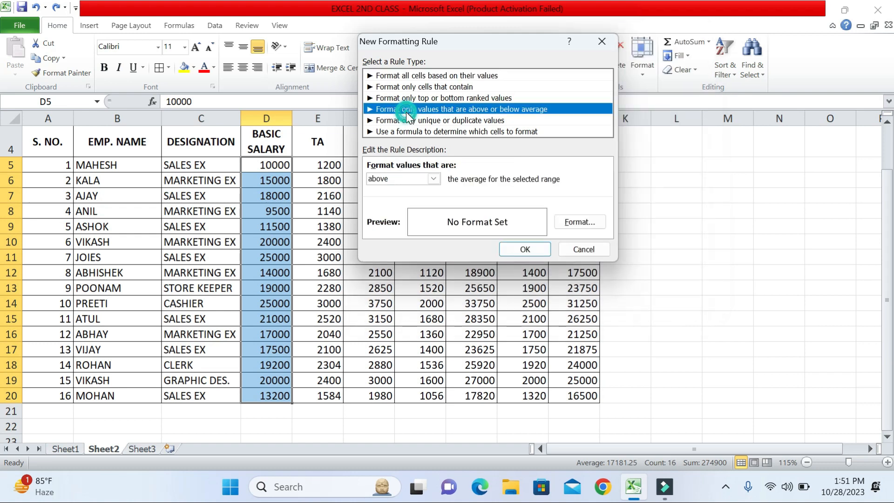
click(429, 178)
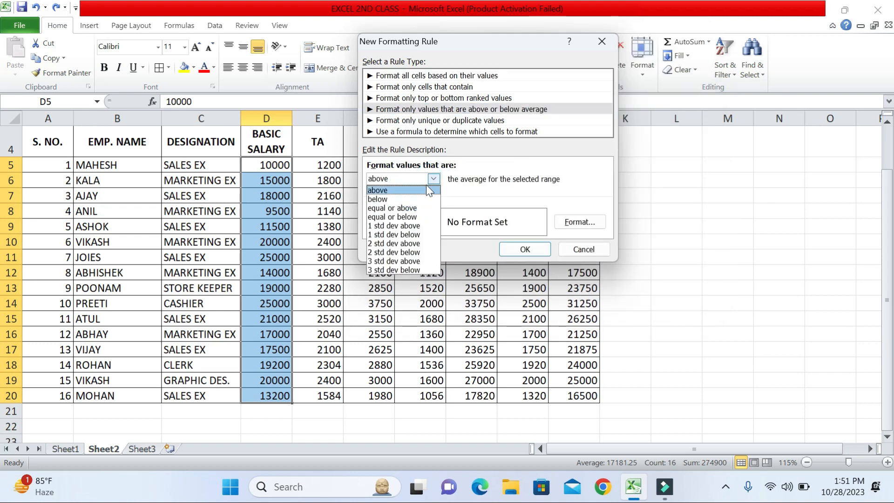
click(426, 186)
click(574, 250)
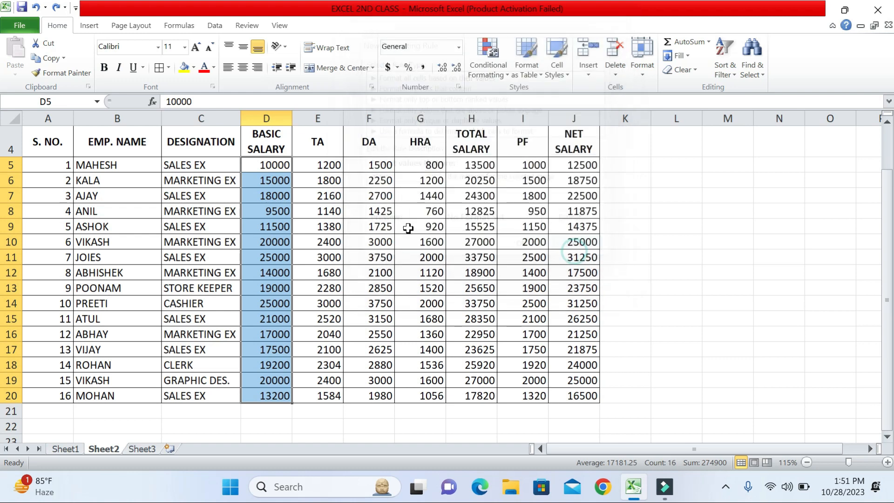
- Start a new rule on D5:D20 that formats only values above the average for the selected range
click(488, 75)
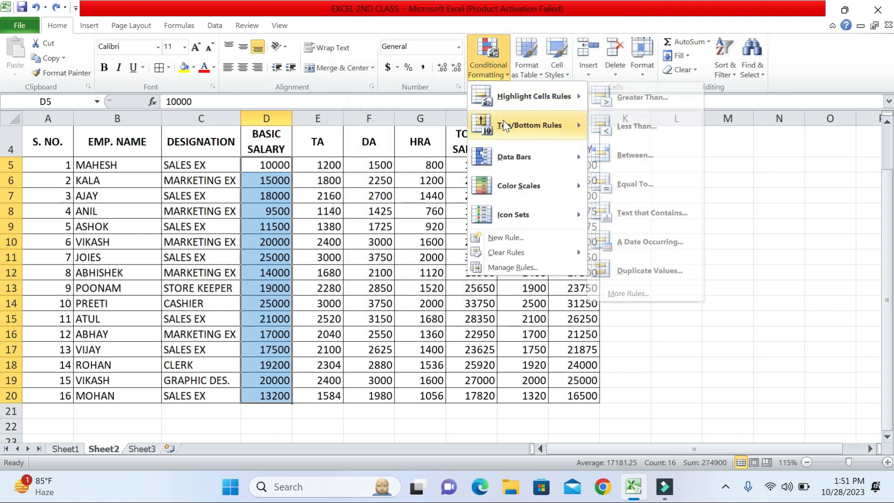
mouse_move(503, 121)
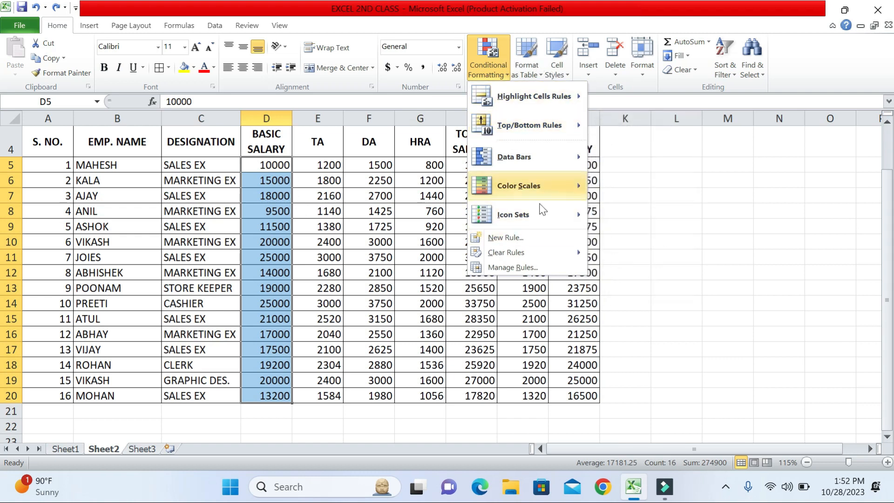
click(520, 238)
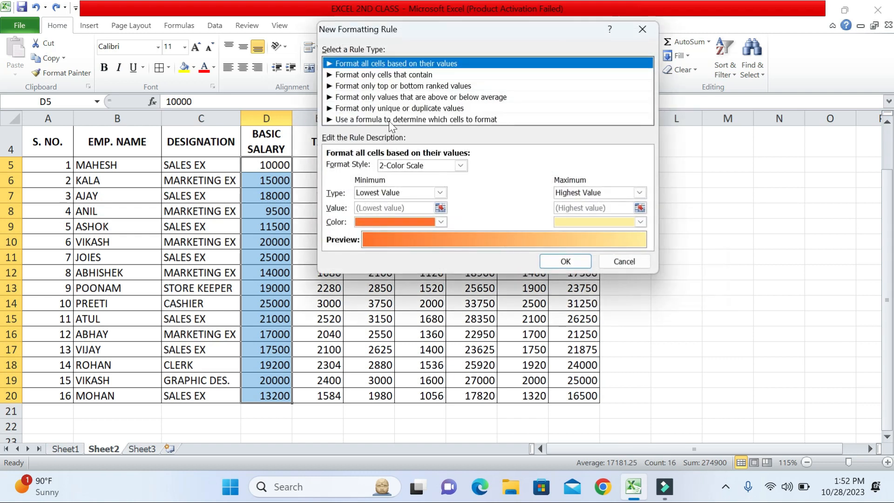
click(367, 97)
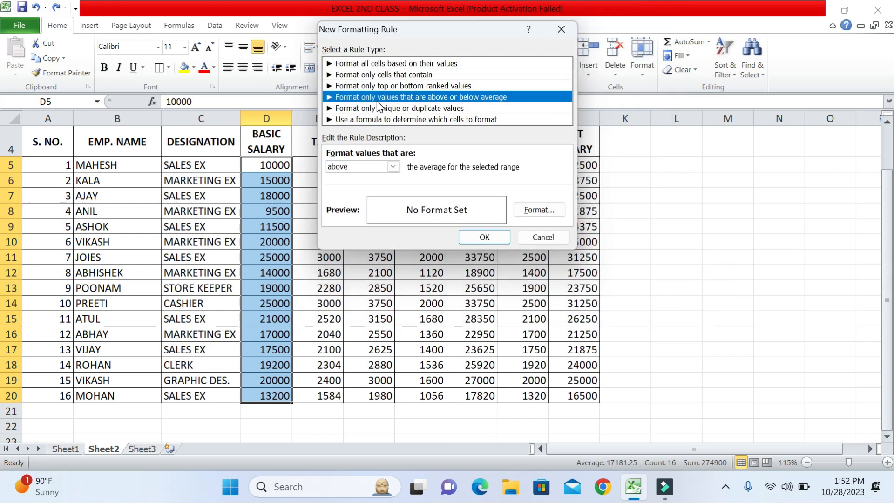
click(366, 167)
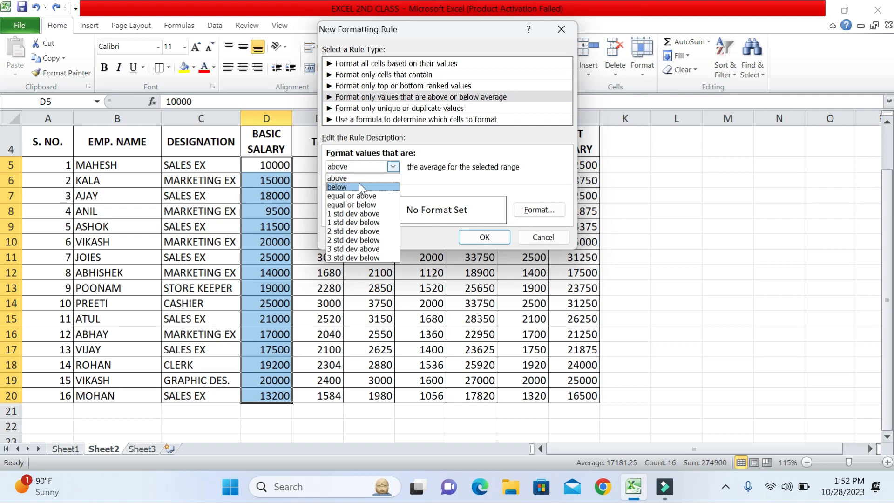
click(351, 178)
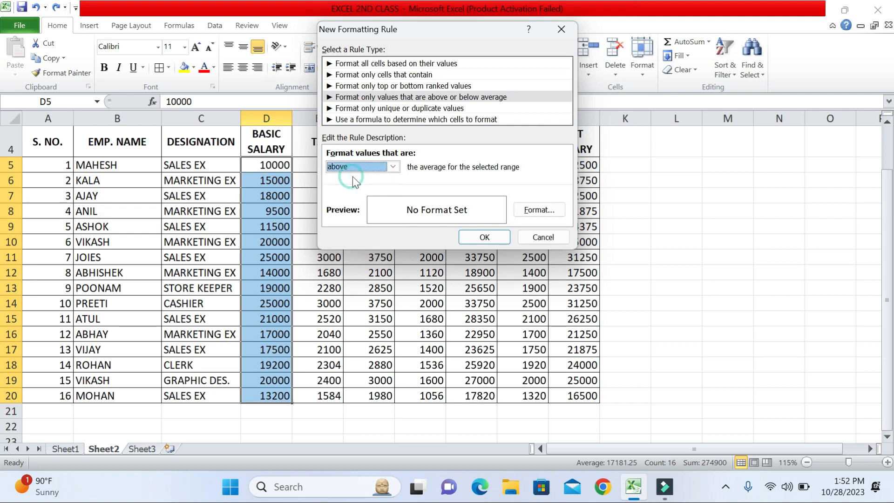
- Give the above-average rule a light blue fill, apply it to the basic salaries, check the highlighted cells, and undo it
click(523, 213)
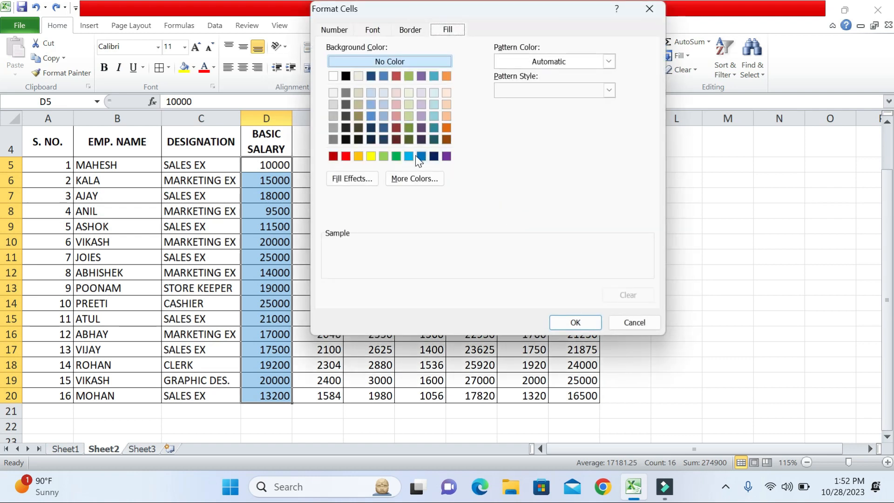
click(411, 156)
click(575, 322)
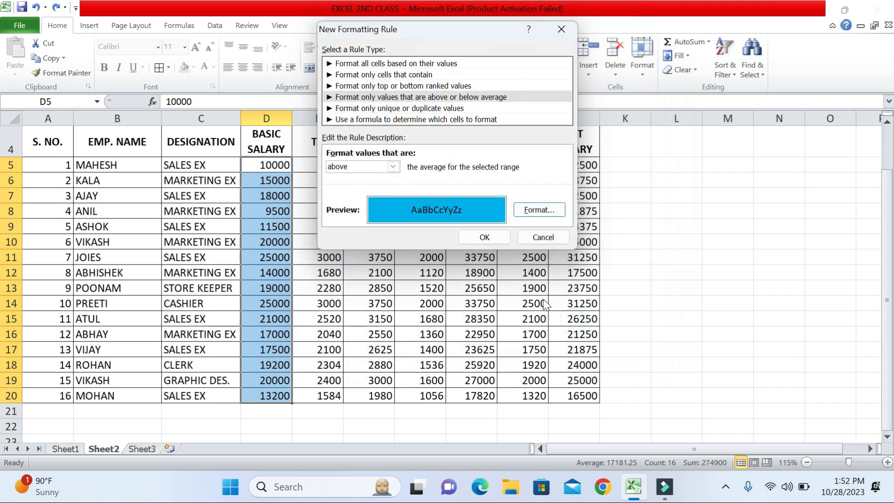
click(485, 237)
click(368, 242)
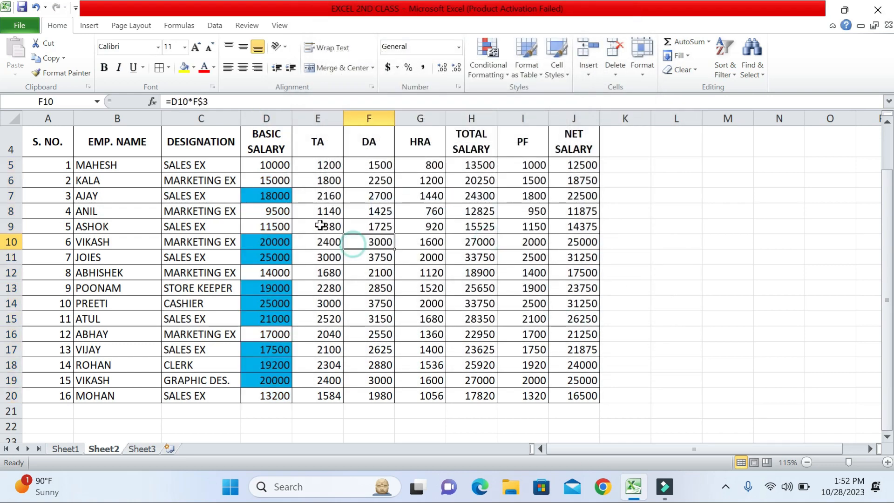
key(ctrl+z)
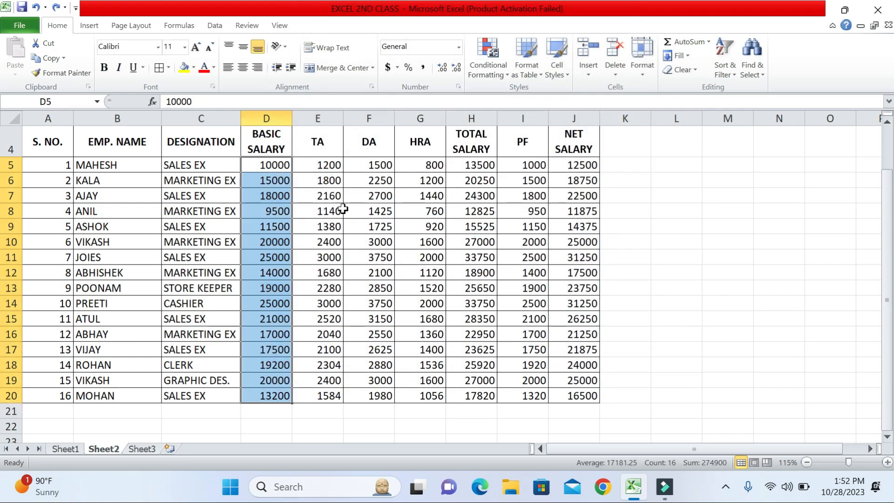
- Start a new rule on D5:D20 that formats values equal or above the average for the selected range
click(488, 66)
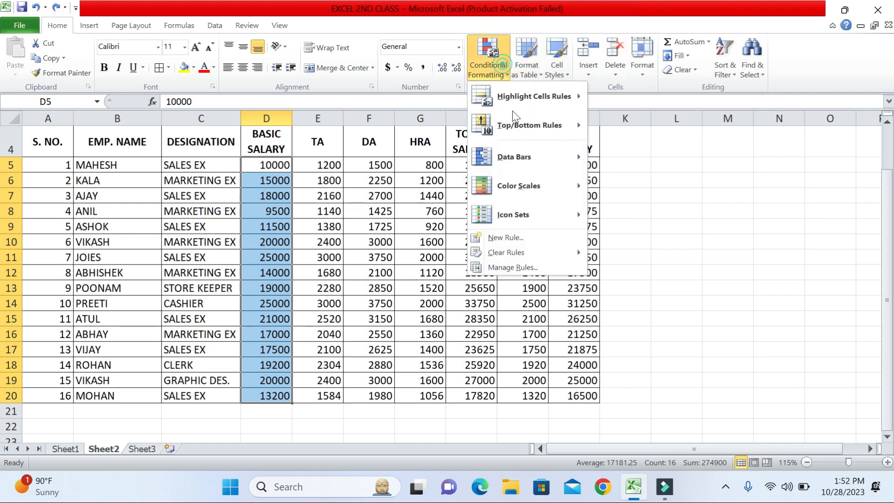
click(515, 239)
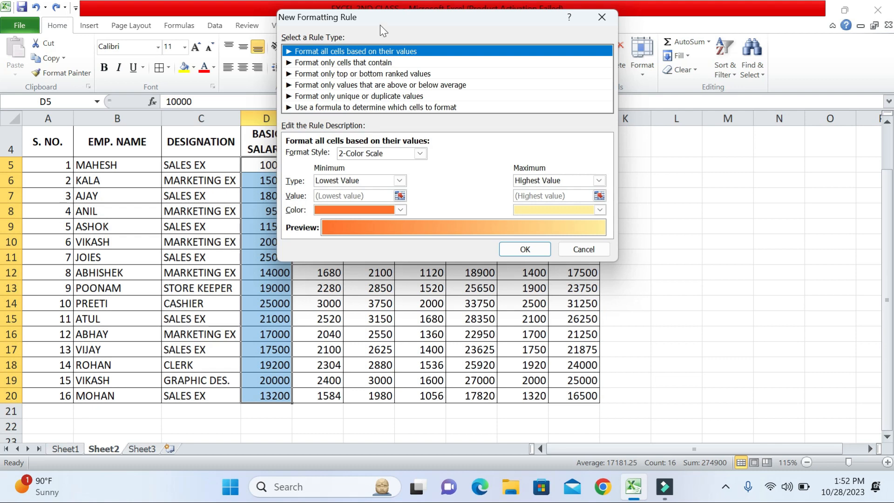
drag(380, 21, 453, 17)
click(414, 82)
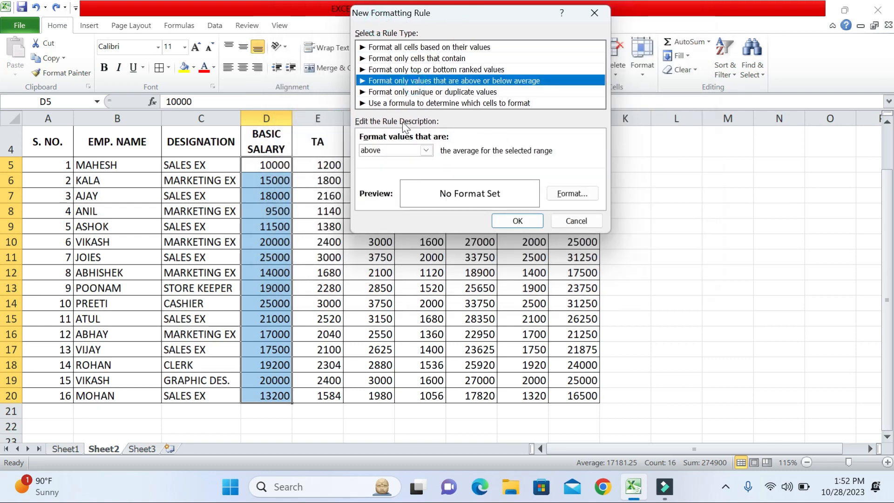
click(426, 150)
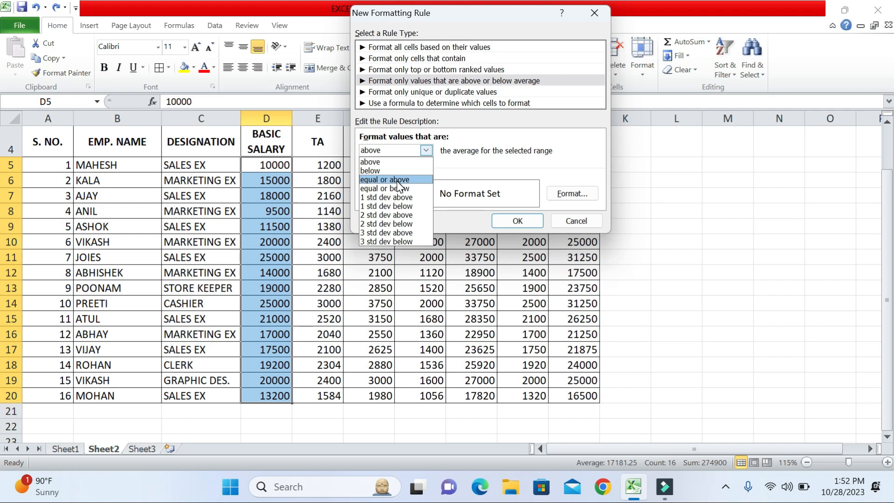
click(398, 181)
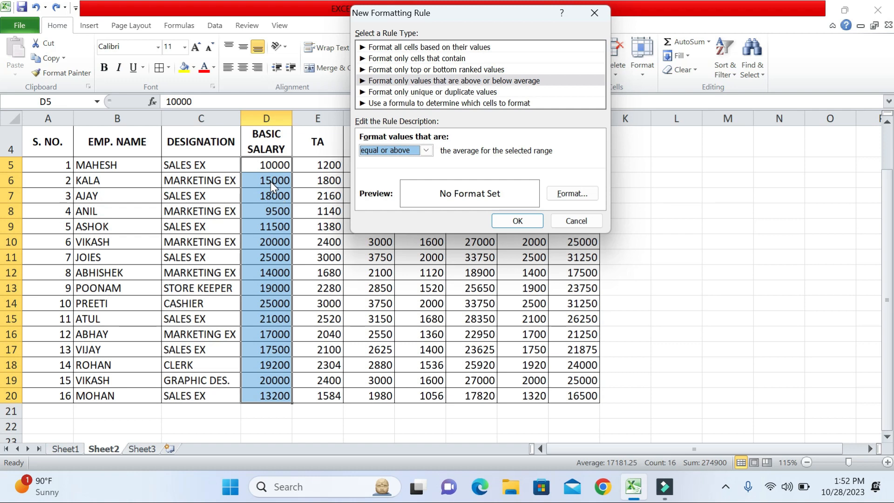
- Give the equal-or-above-average rule a light blue fill, apply it, and check the highlighted basic salaries
click(573, 194)
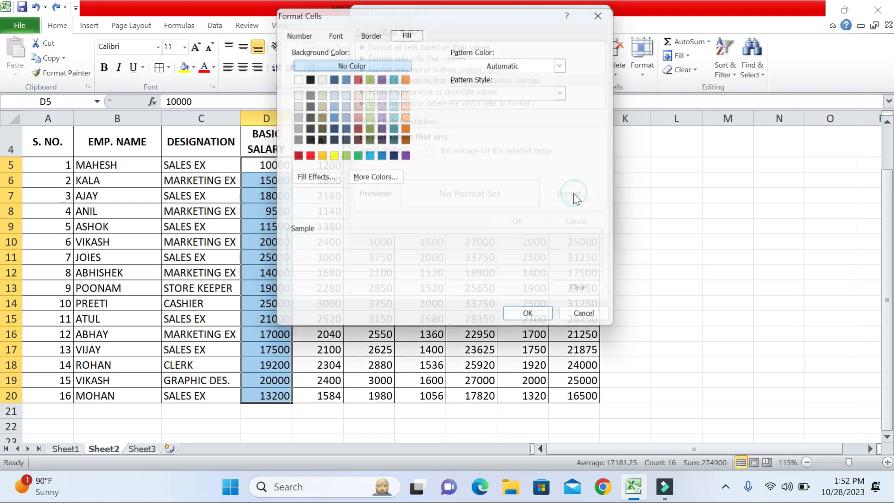
click(368, 157)
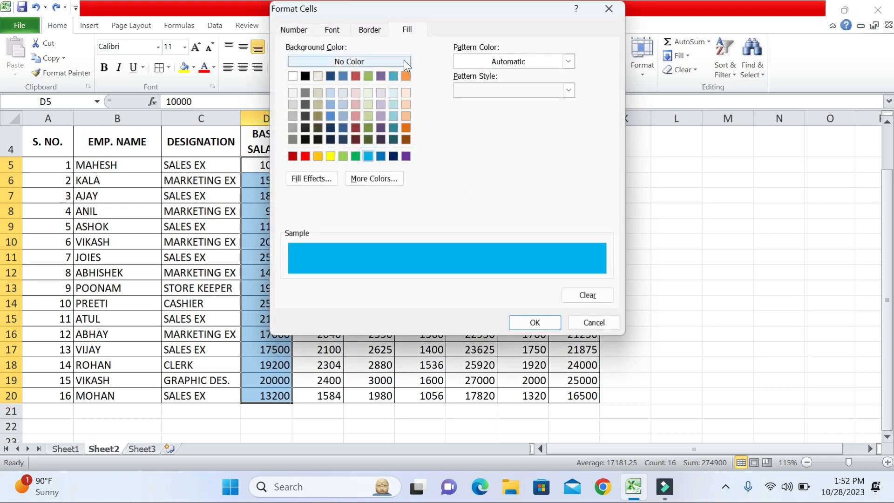
drag(388, 8, 447, 50)
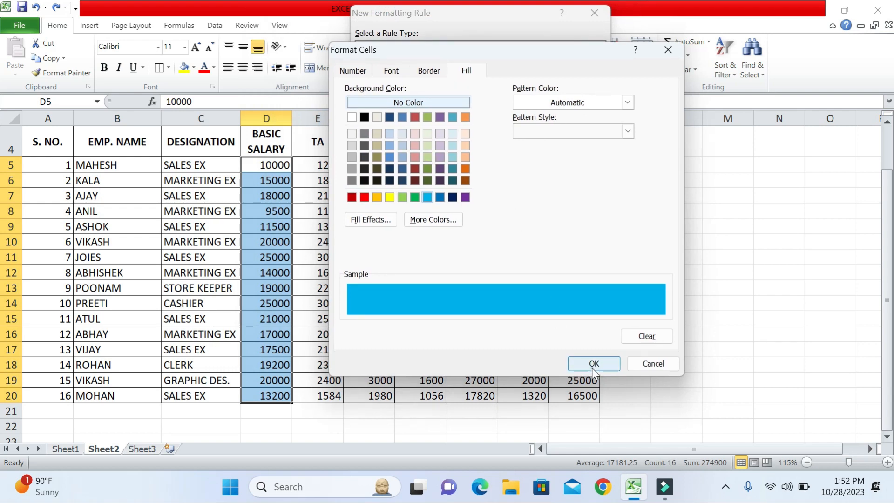
click(592, 366)
click(522, 222)
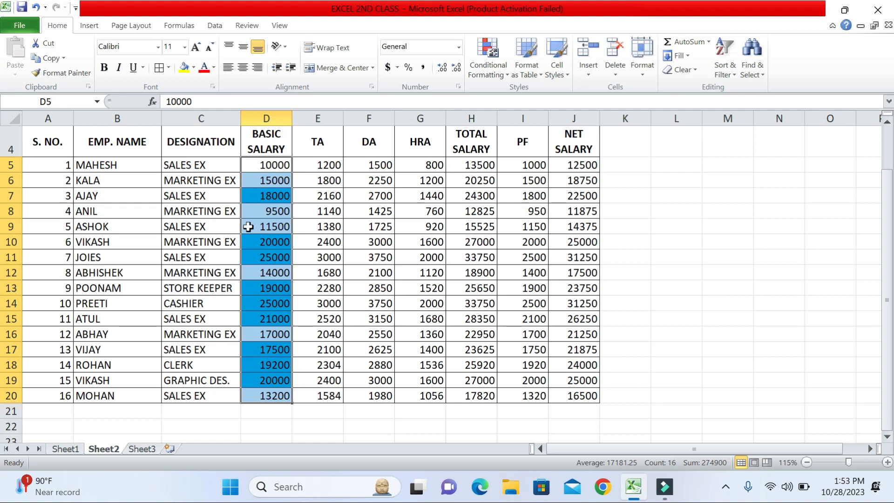
click(269, 275)
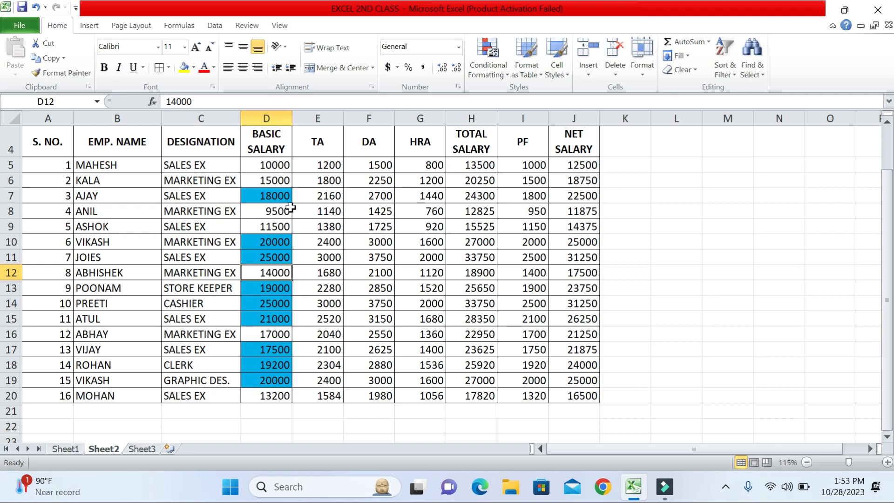
- Undo the equal-or-above-average rule and start a rule on D5:D20 that formats duplicate values, briefly trying the unique option
drag(266, 165, 266, 396)
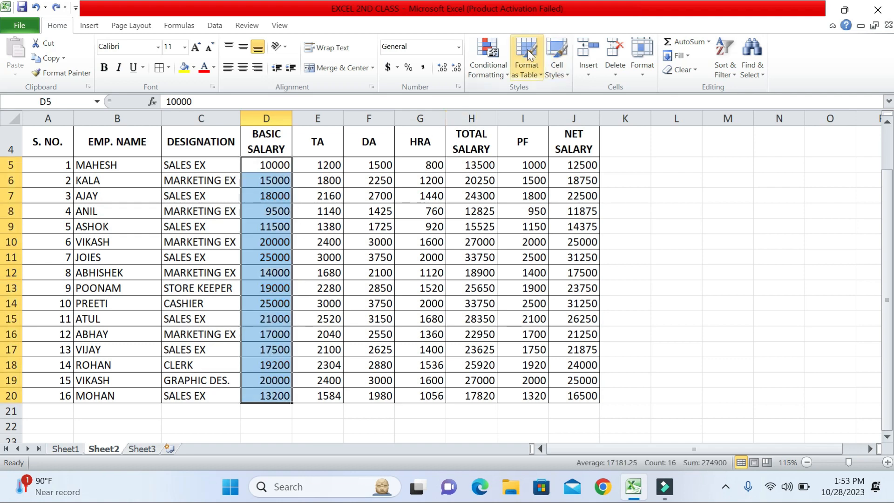
click(498, 54)
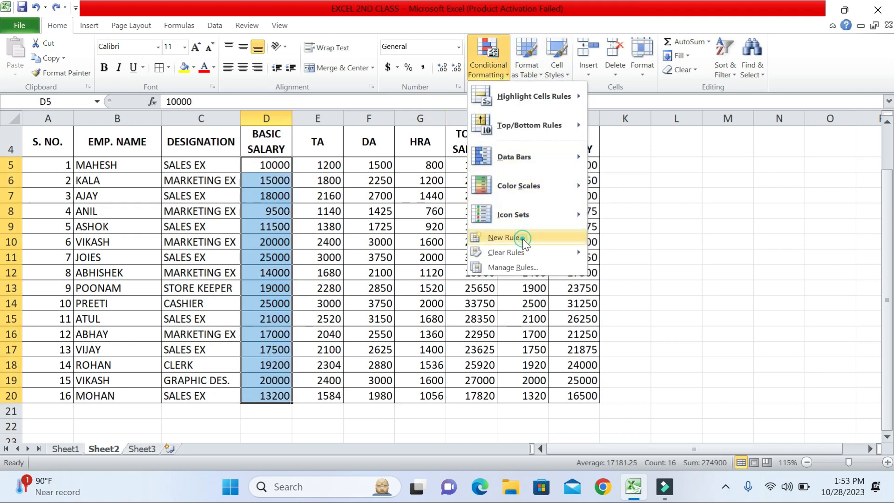
click(503, 237)
click(367, 77)
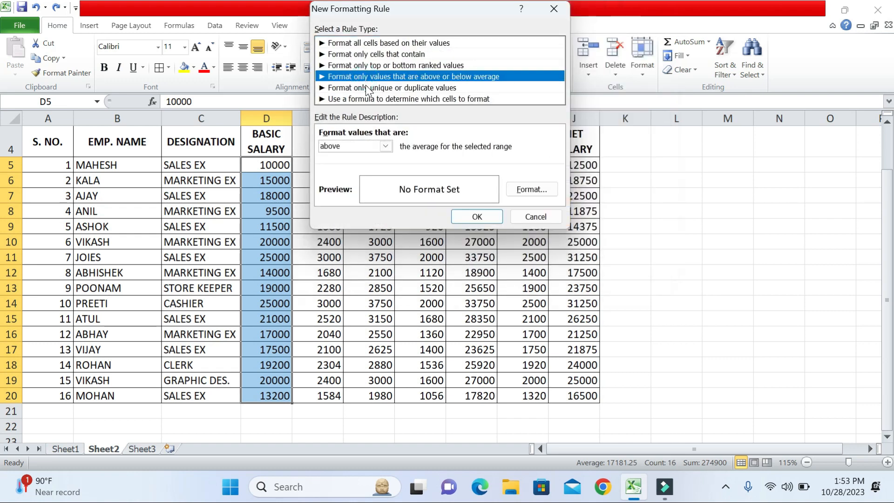
click(365, 88)
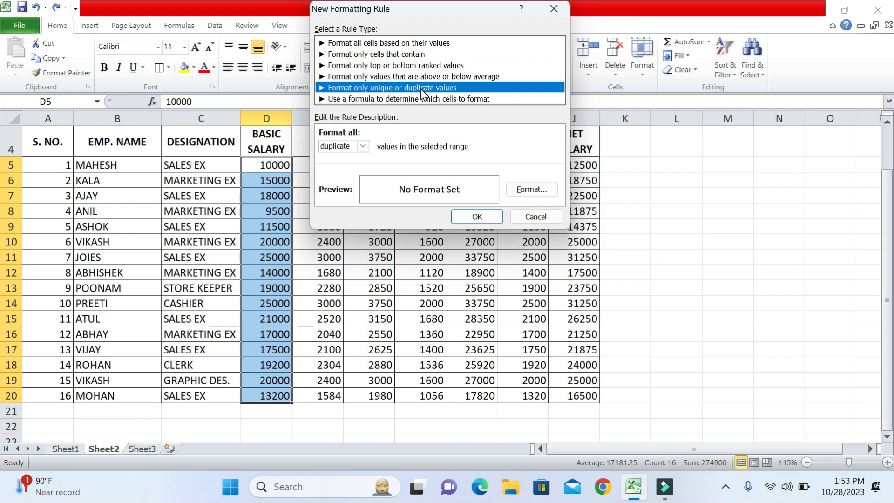
click(363, 146)
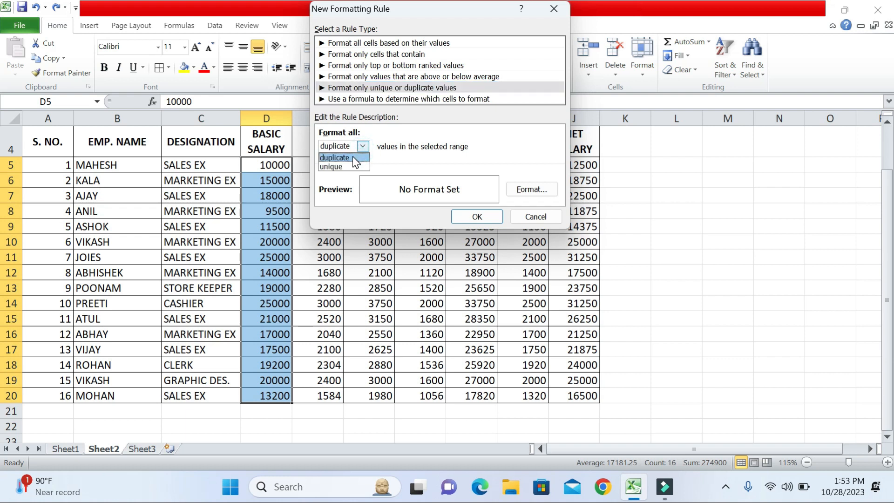
click(352, 165)
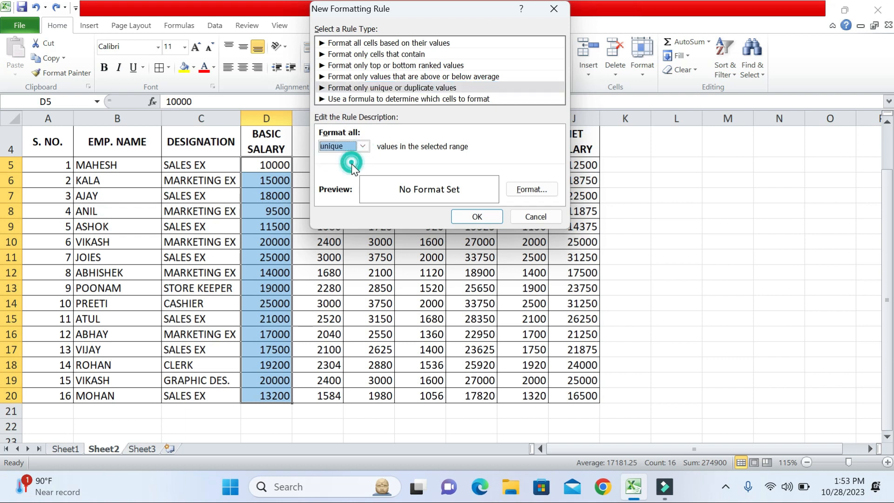
click(361, 147)
click(354, 160)
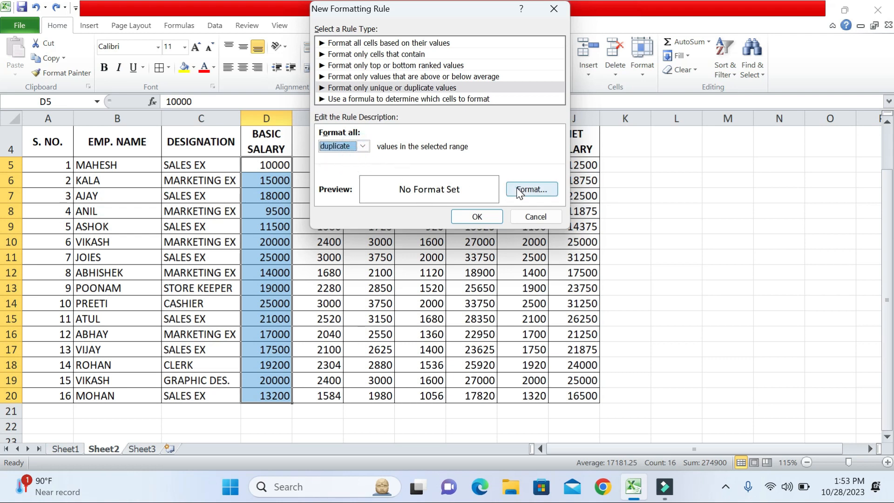
- Give the duplicate-values rule a yellow fill
click(531, 189)
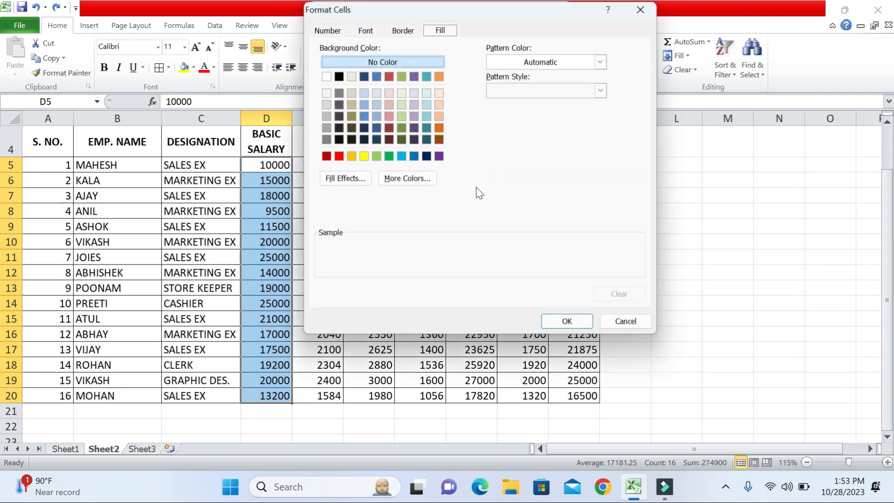
click(363, 156)
click(557, 323)
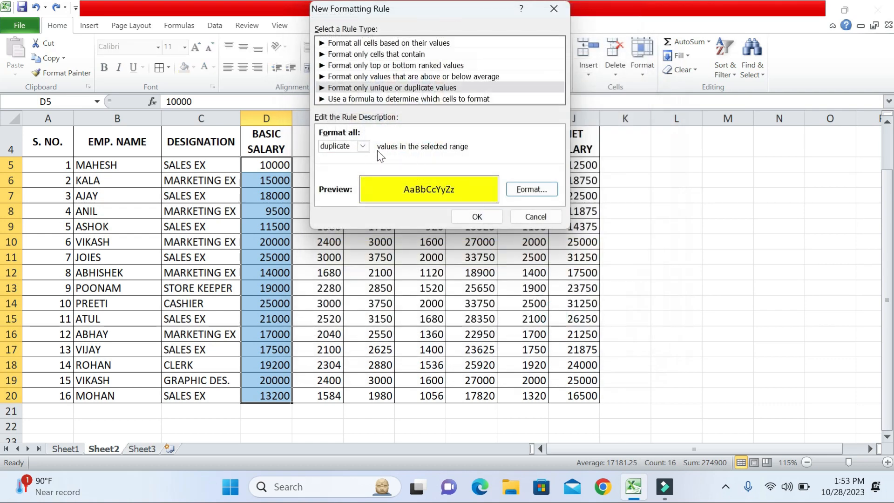
- Apply the duplicate-values rule to D5:D20 and dismiss the empty formula-based rule
click(477, 216)
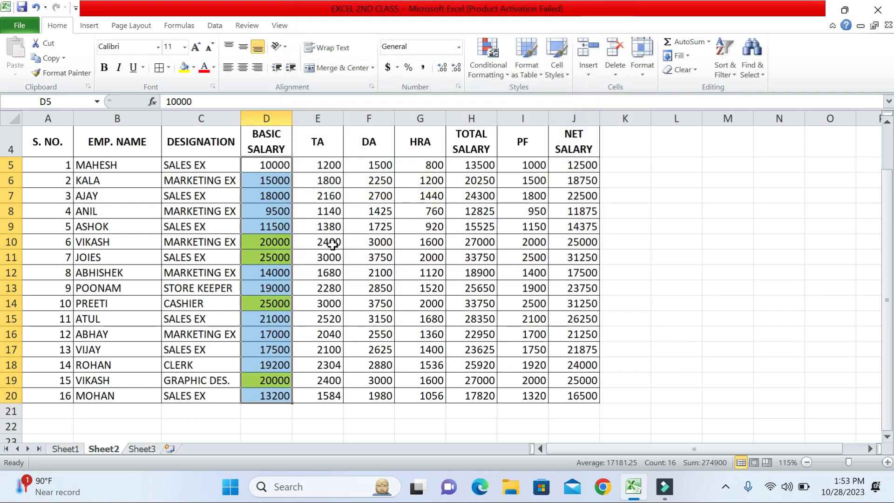
click(325, 241)
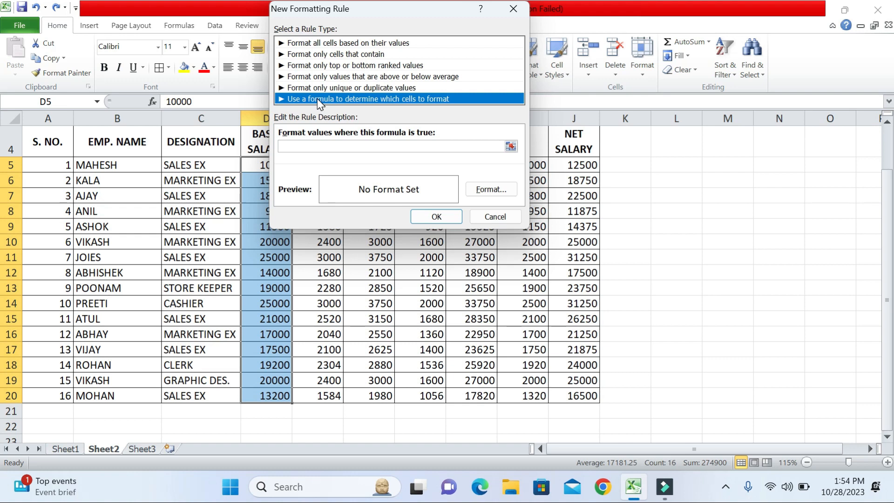
click(489, 217)
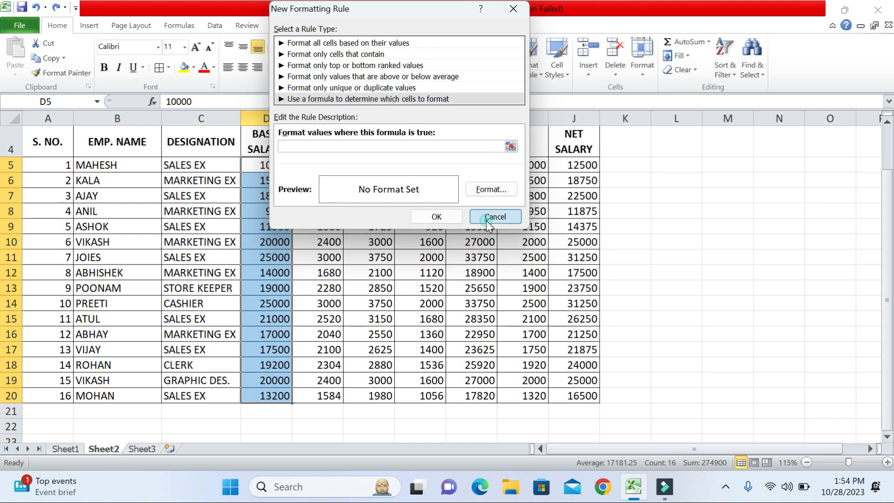
scroll(356, 199, up, 1)
scroll(357, 200, down, 1)
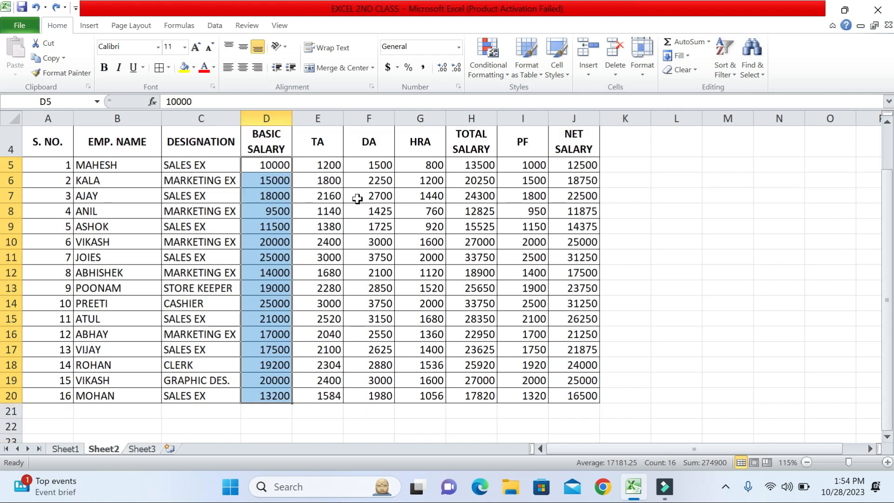
click(303, 182)
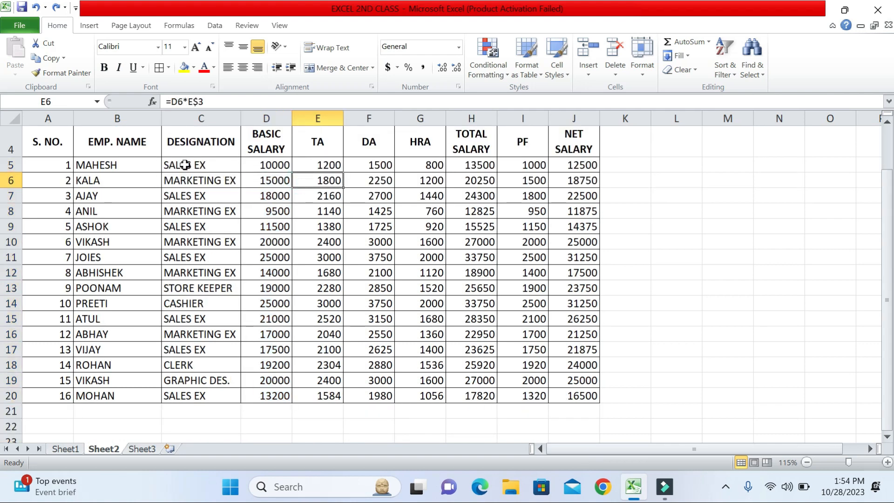
drag(185, 165, 573, 163)
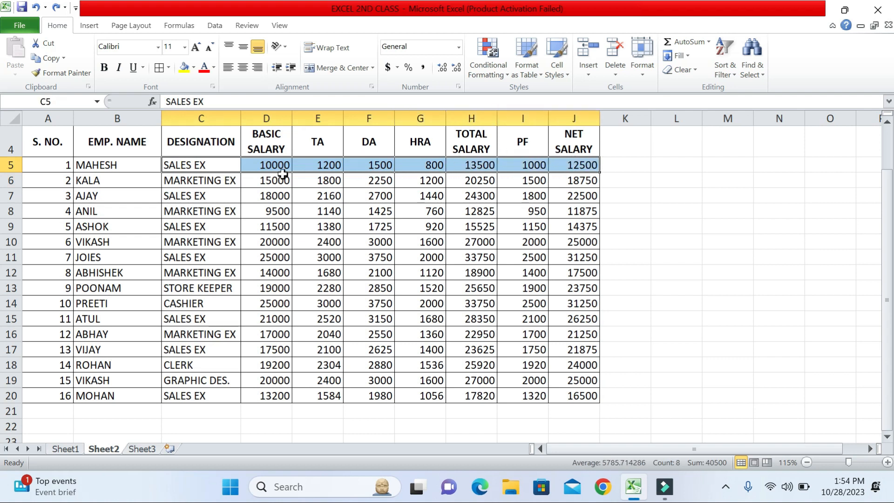
drag(185, 191, 577, 195)
click(265, 259)
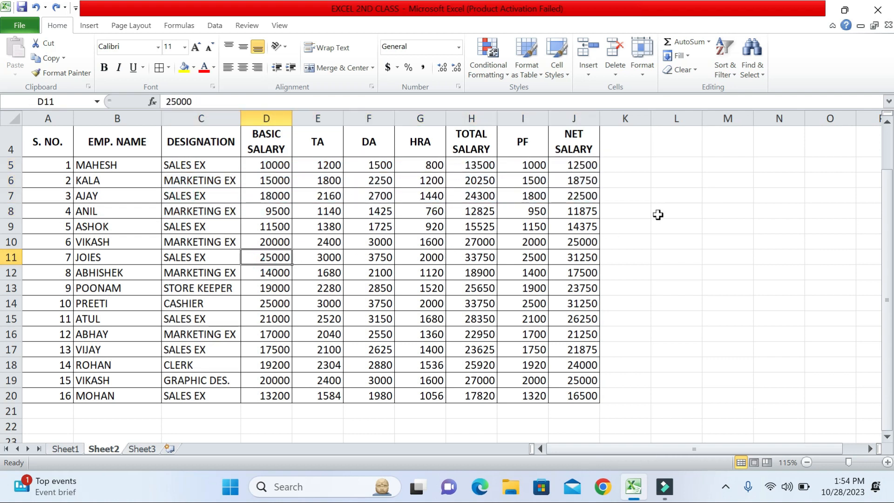
- Enter SALES EX in cell L5 as the designation to match
click(683, 167)
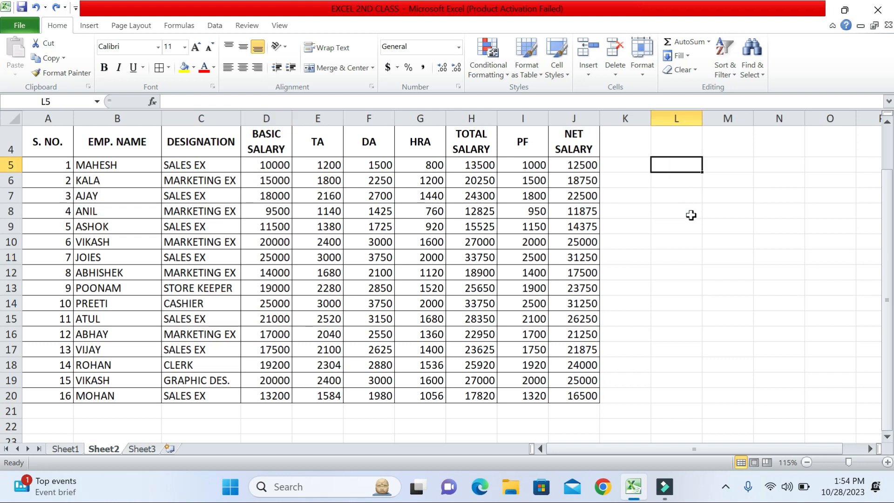
text(SALES E)
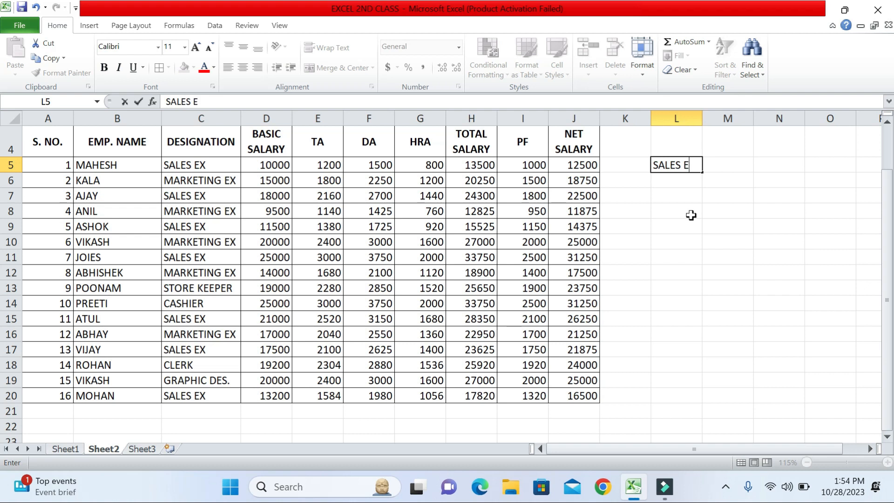
text(X)
key(Return)
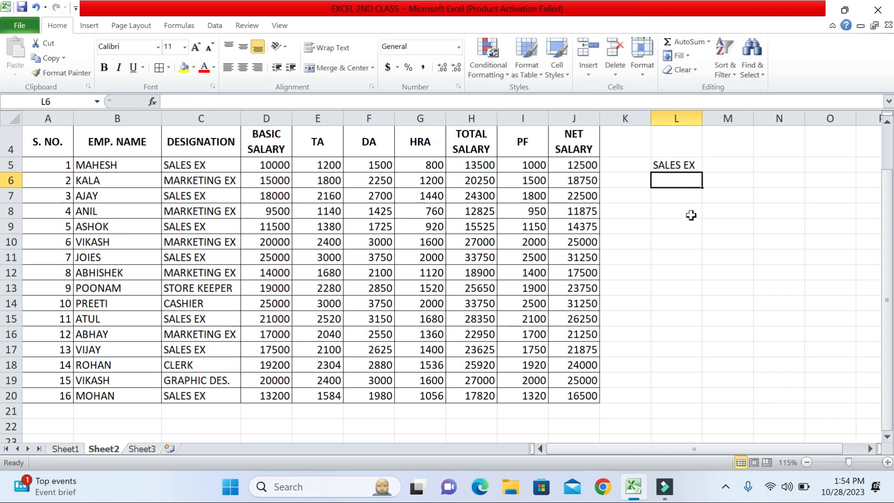
click(683, 165)
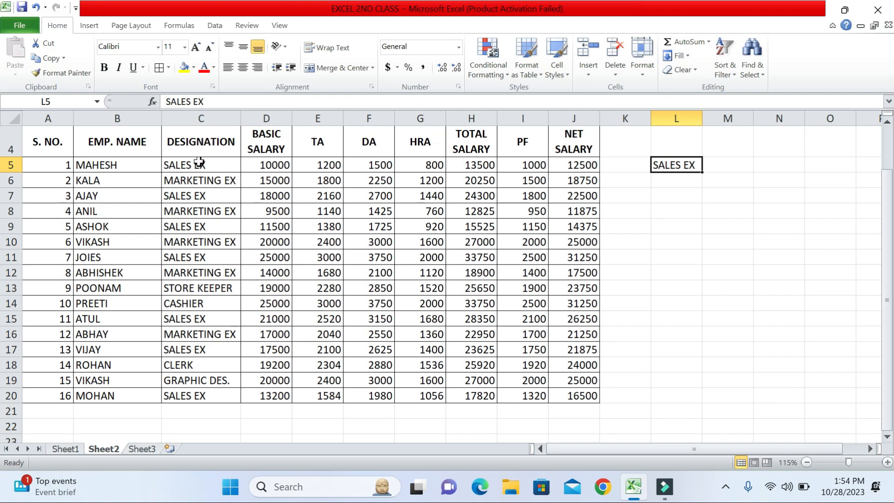
- Start a new conditional formatting rule on C4:C20 that uses a formula to determine which cells to format
drag(200, 161, 209, 394)
drag(201, 146, 202, 394)
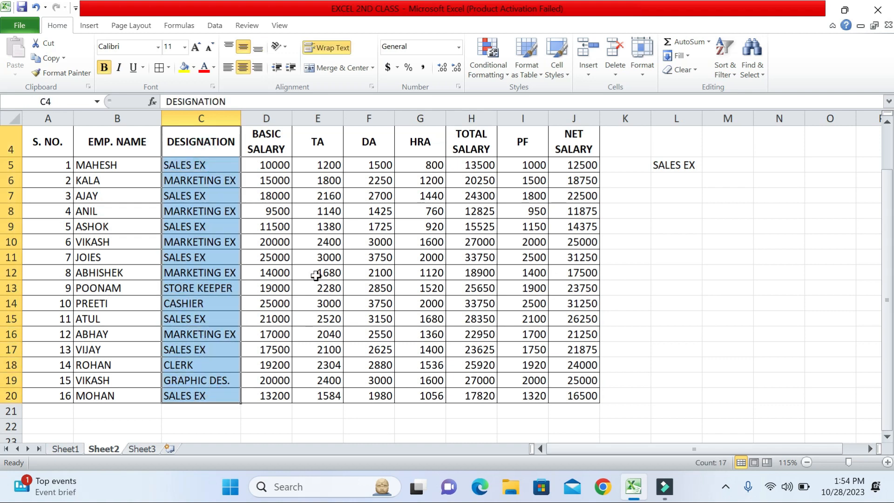
click(493, 70)
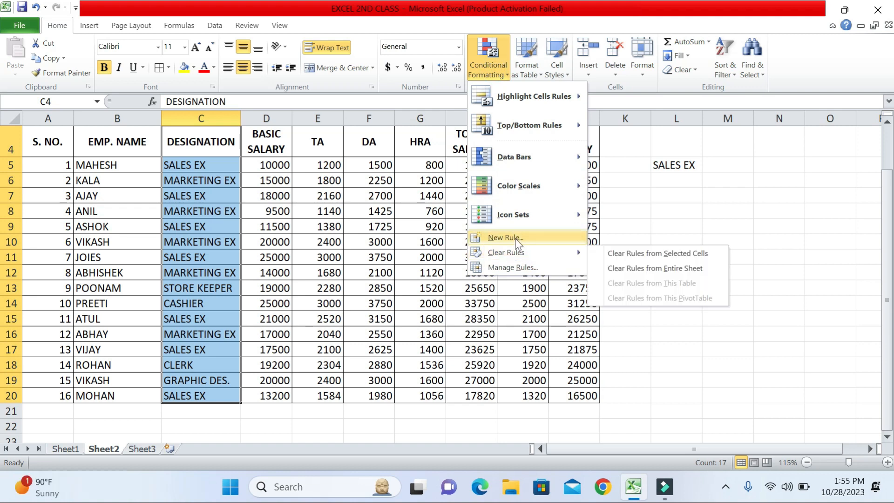
click(515, 239)
drag(371, 15, 423, 69)
click(356, 153)
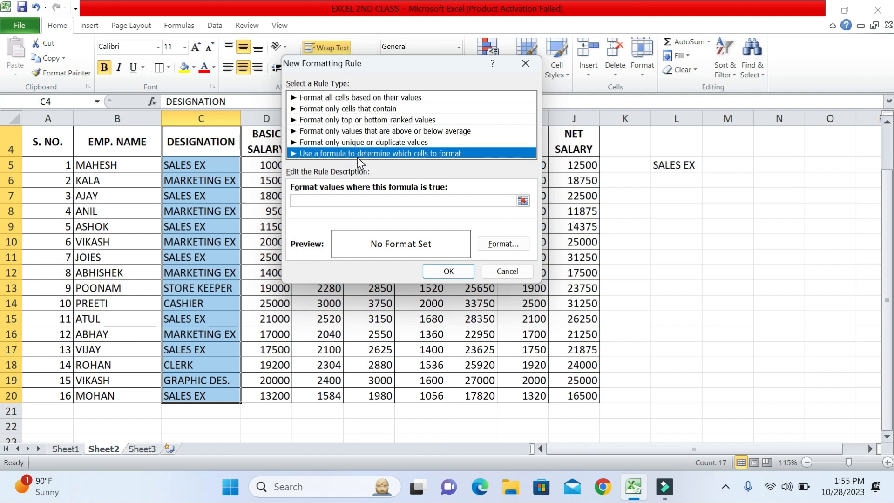
- Enter the rule formula =C4=$L$5, with a relative reference to C4 and an absolute reference to L5
click(328, 201)
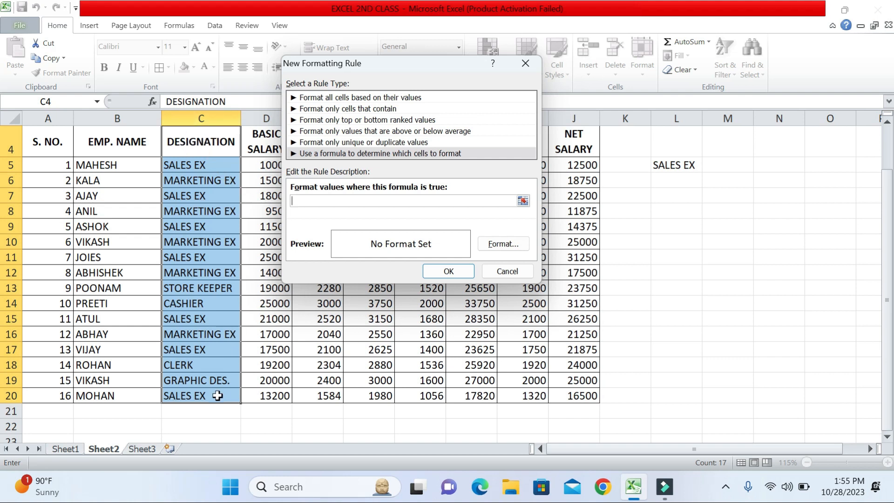
click(183, 151)
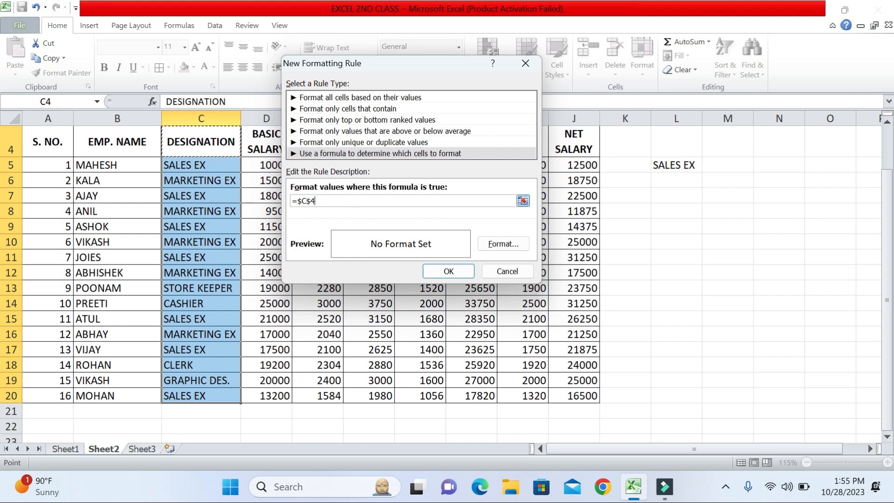
click(320, 200)
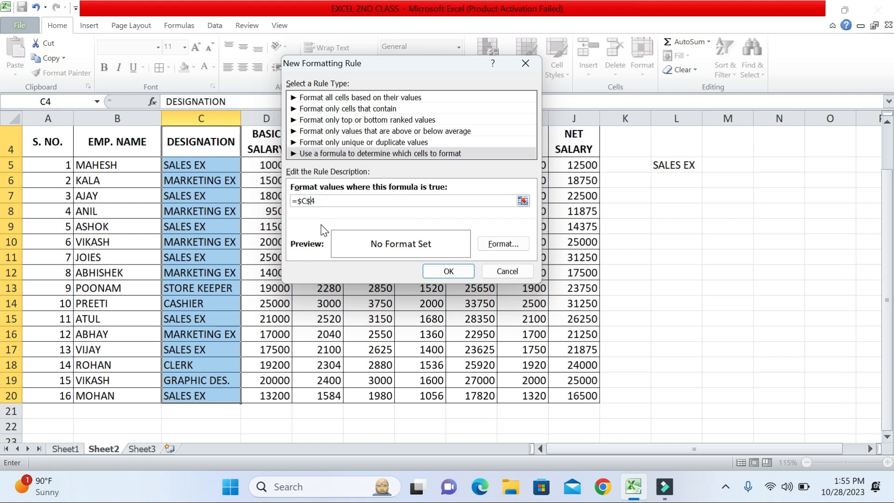
key(Left)
click(301, 201)
click(318, 202)
click(667, 167)
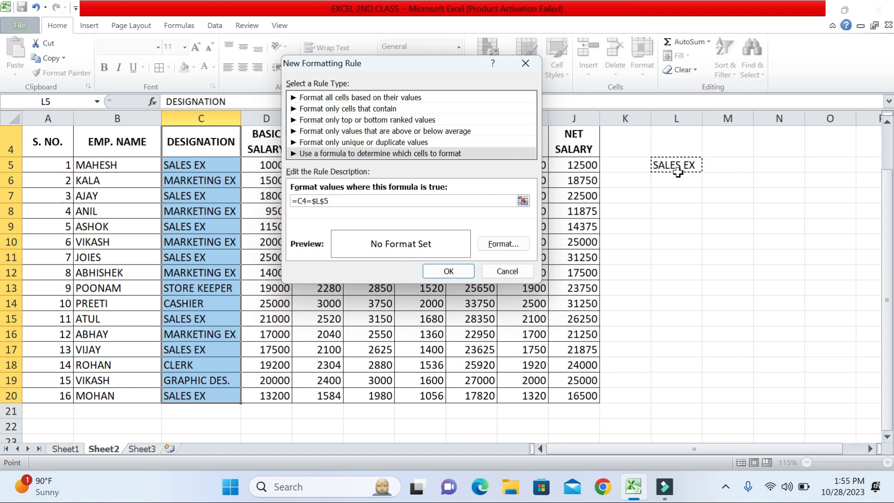
- Give the formula-based rule a light blue fill, apply it, and check the highlighted designations
click(503, 244)
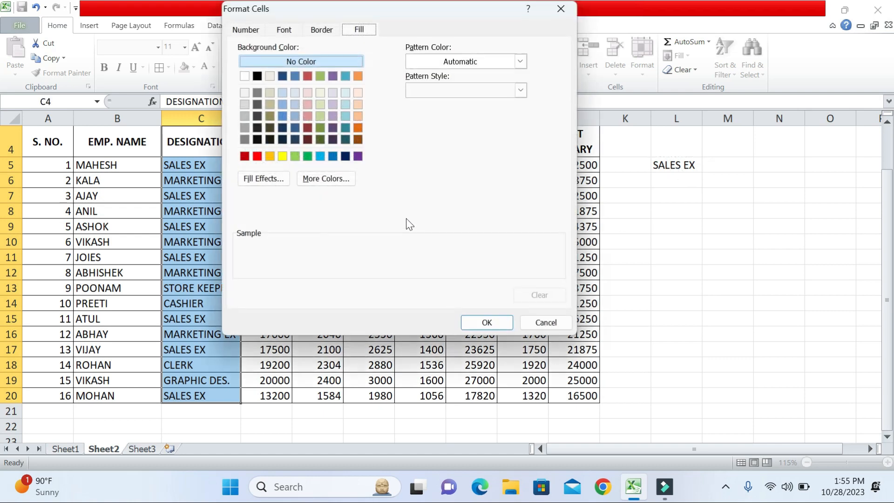
click(321, 156)
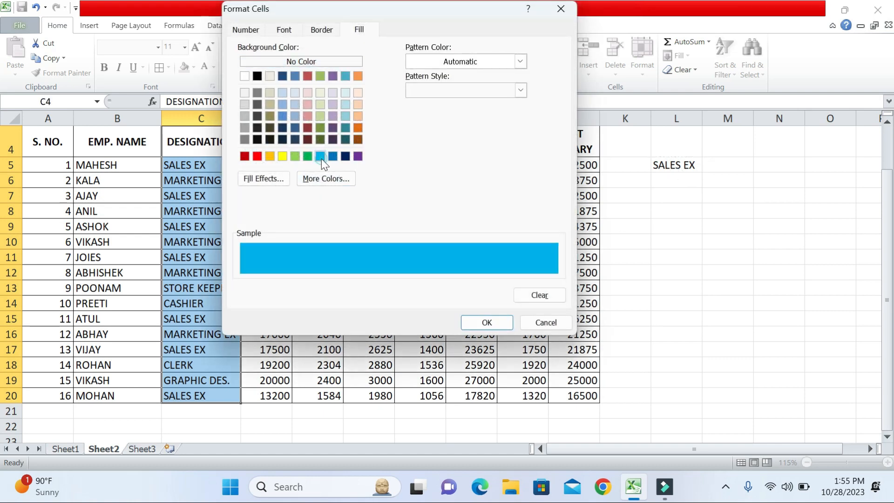
click(484, 323)
click(456, 273)
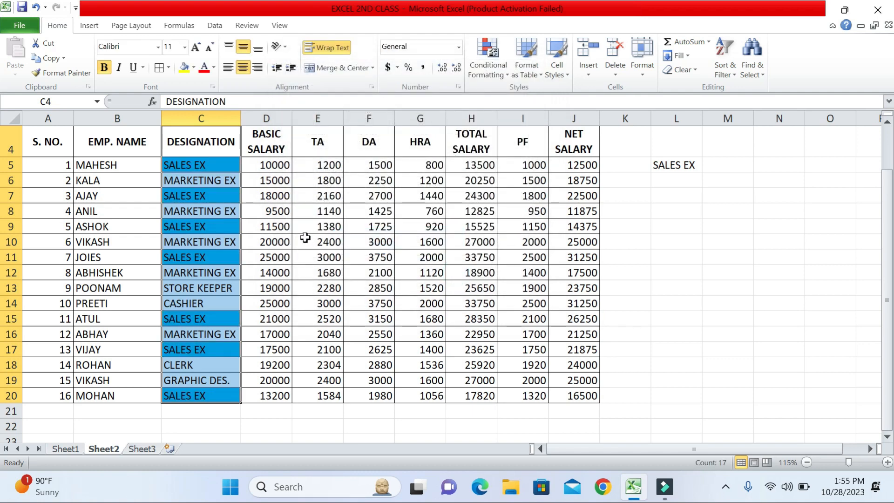
click(306, 238)
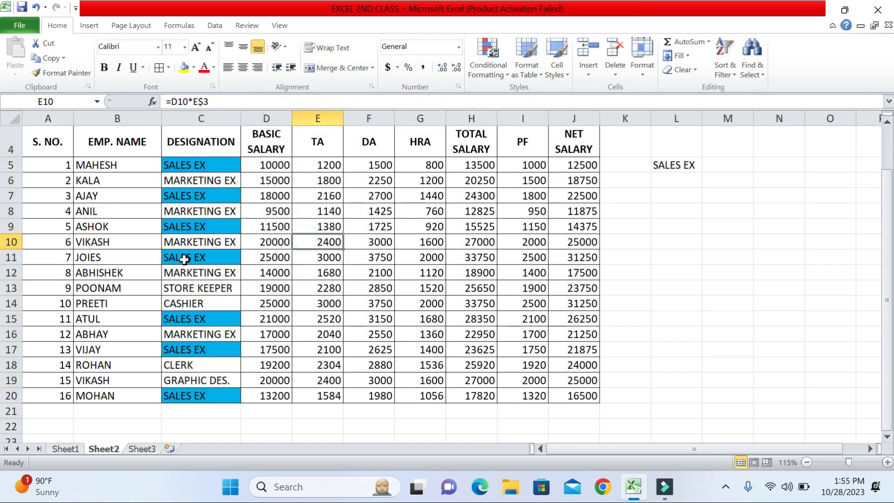
- Test the formula-based rule by changing cell L5 to MARKETING EX and to CLERK
click(675, 165)
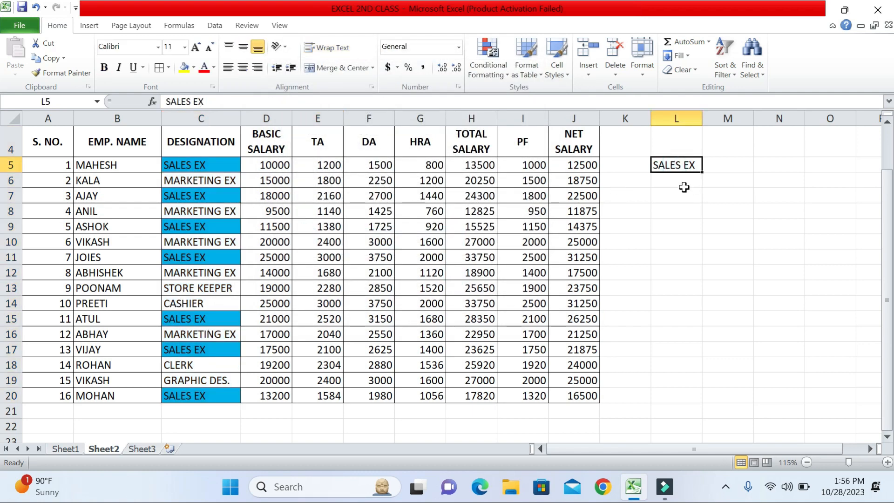
text(MARKE)
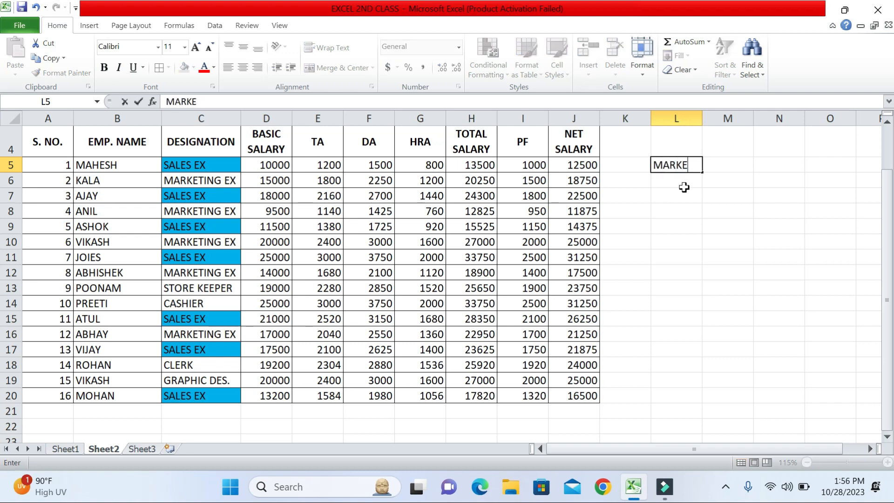
text(TING EX)
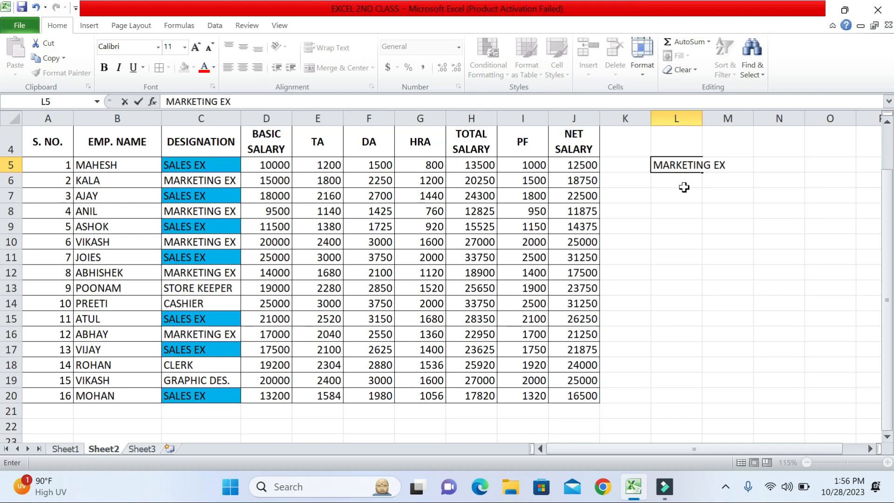
key(Return)
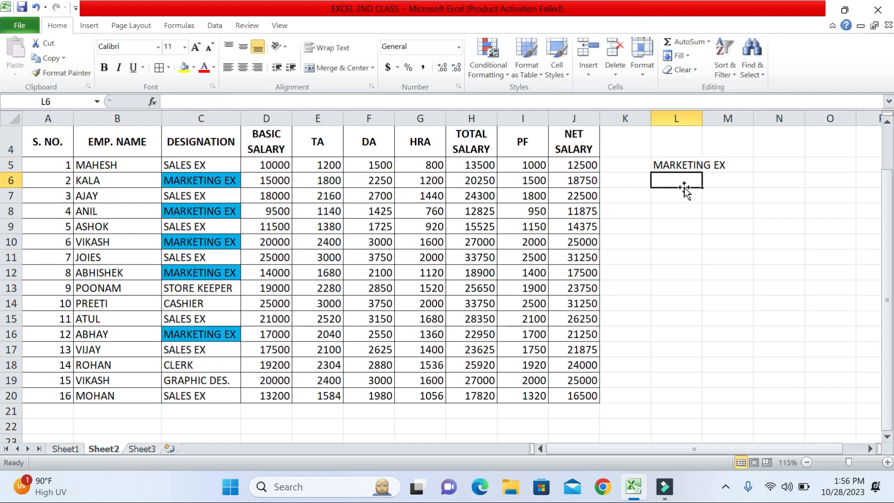
key(Up)
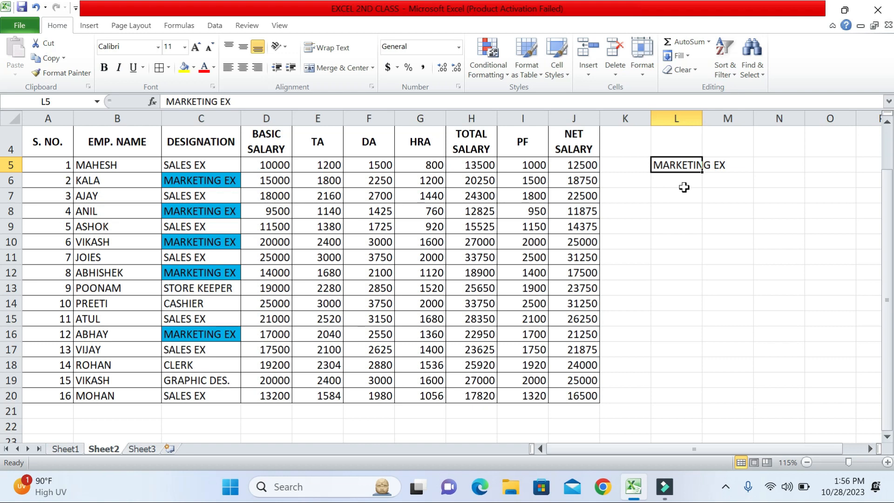
text(CLERK)
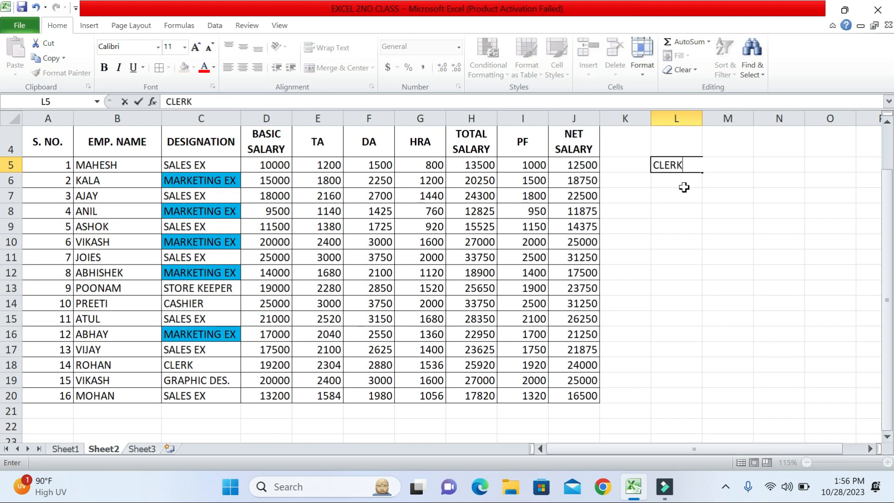
click(684, 187)
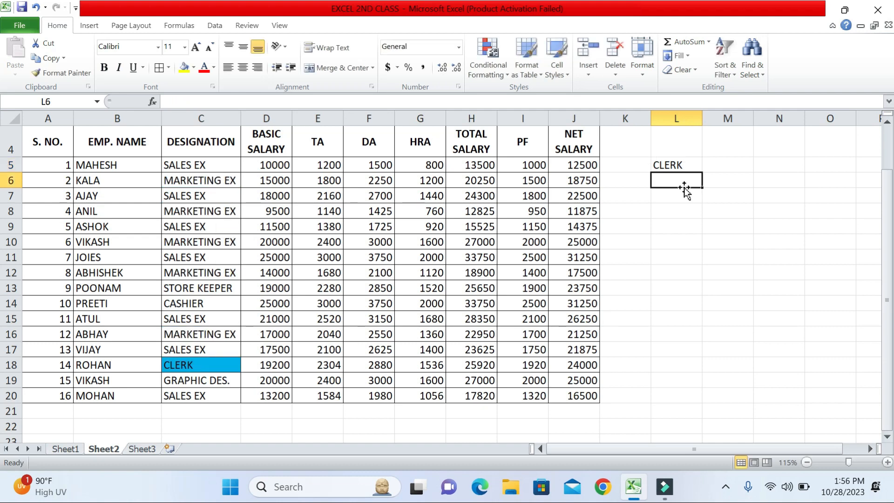
- Set the designation in cell L5 back to SALES EX
key(Up)
text(S)
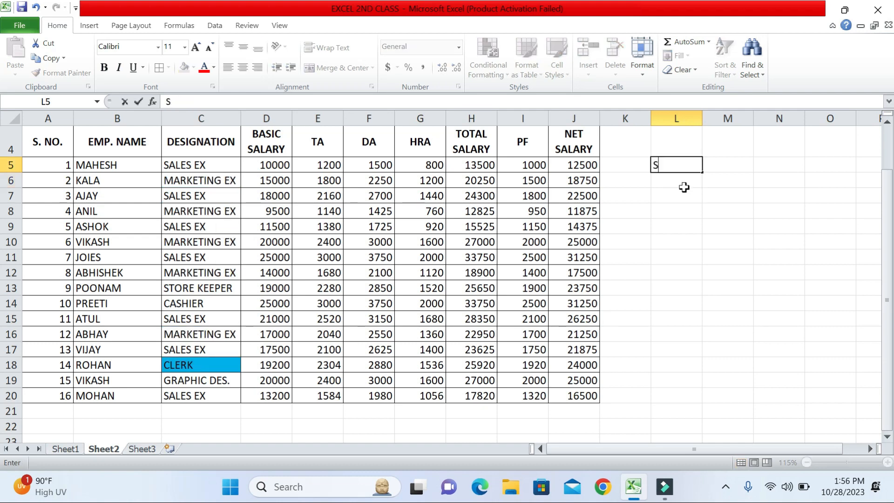
text(ALES EX)
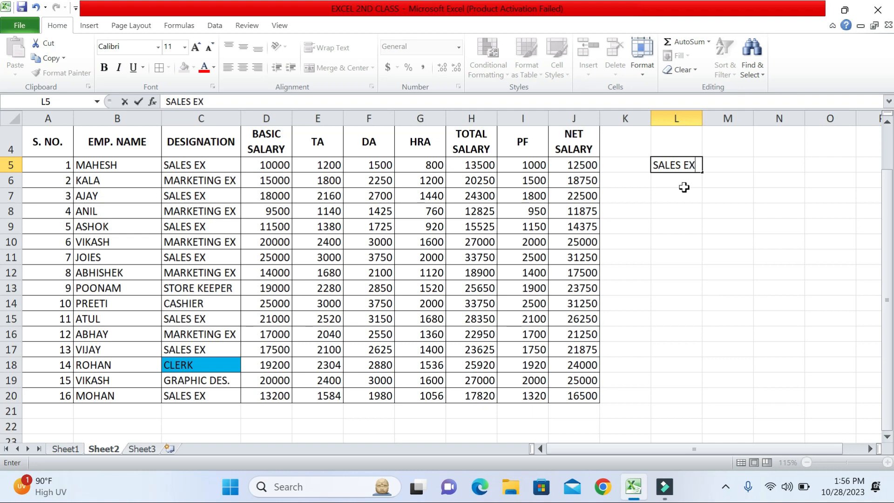
click(685, 188)
click(686, 166)
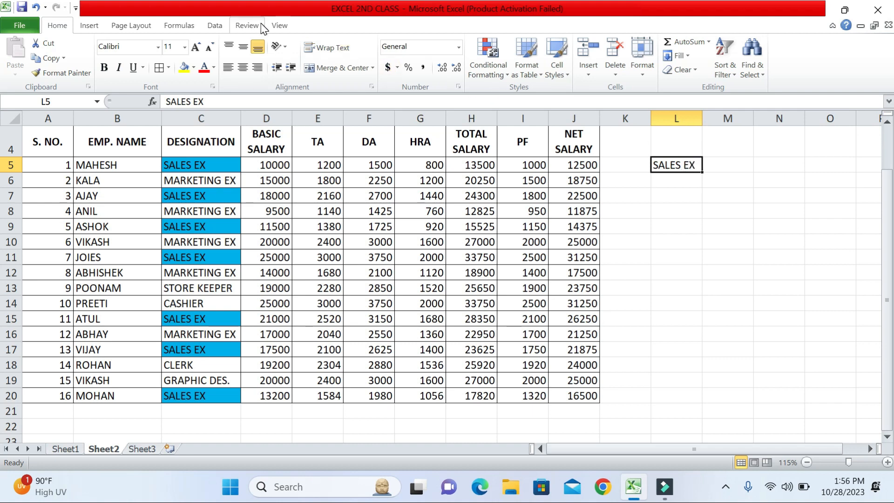
- Undo the test entries in L5 and the formula-based rule on the designations, leaving L5 selected
click(214, 25)
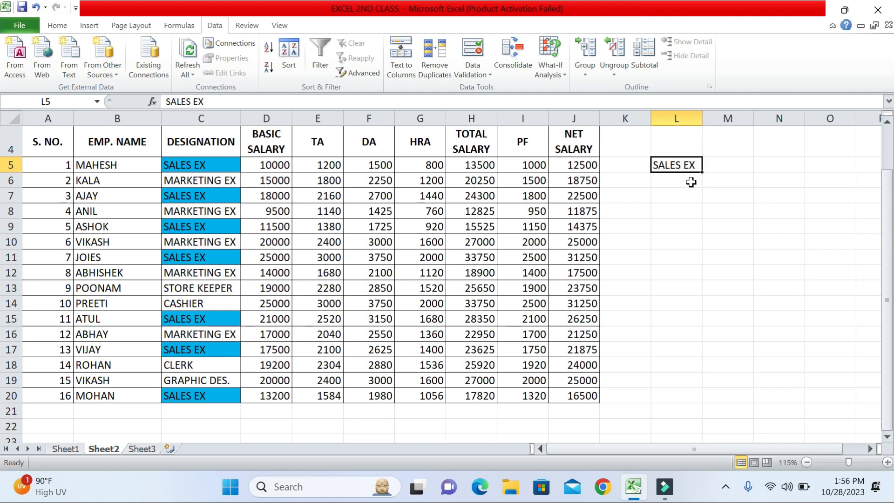
key(ctrl+z)
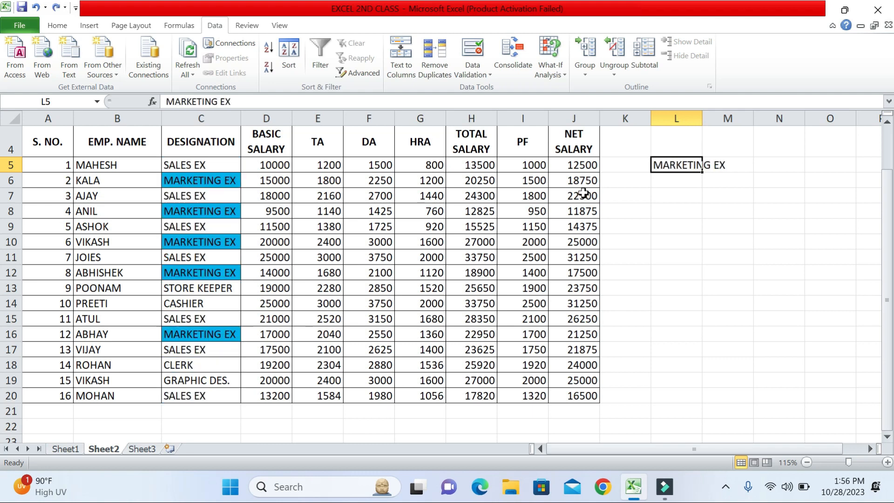
key(ctrl+z)
key(ctrl+z)
click(697, 167)
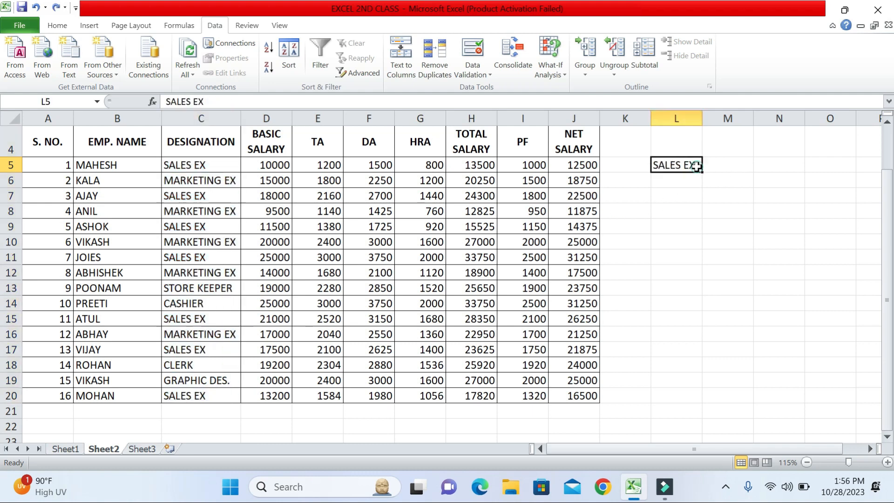
- Clear the contents of cell L5
key(Delete)
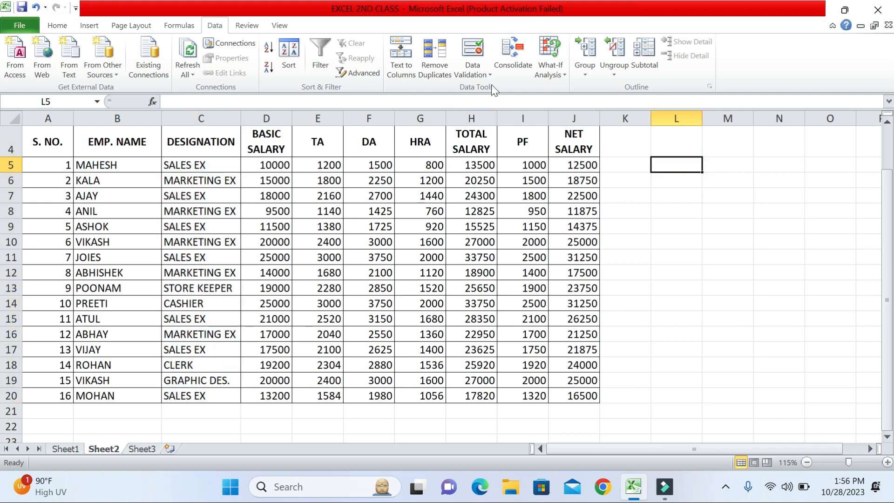
click(474, 49)
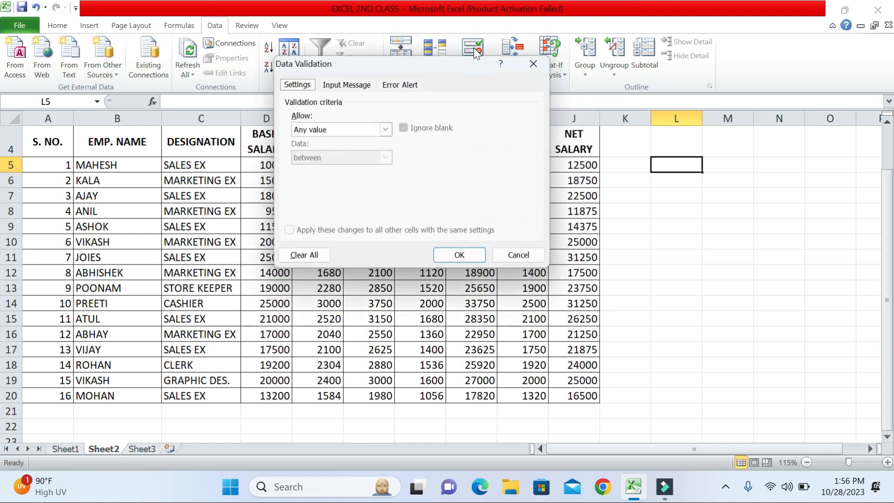
drag(456, 63, 454, 88)
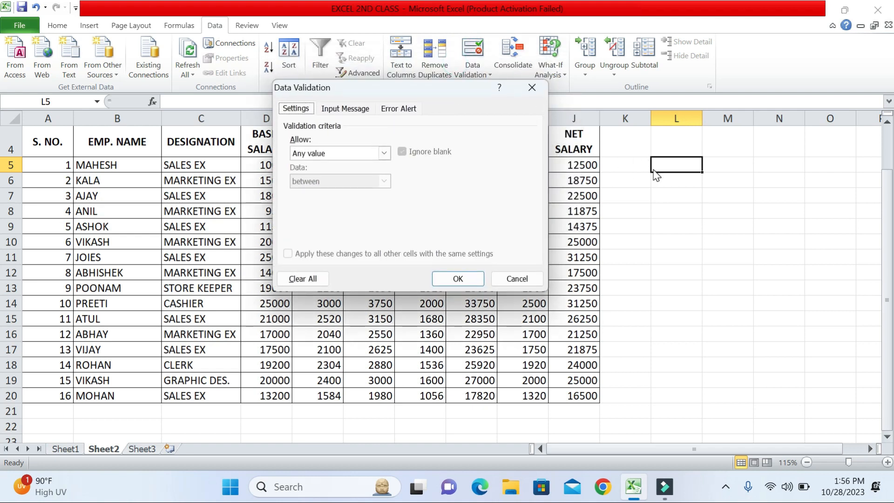
click(534, 93)
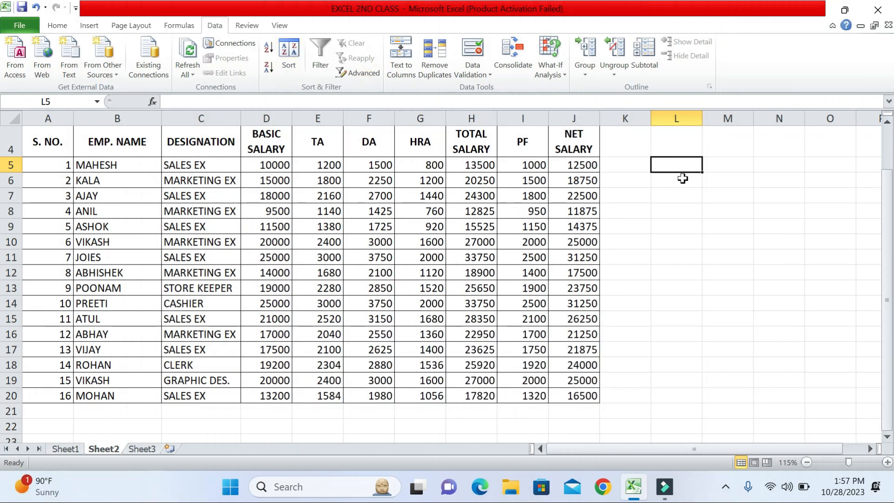
- Set the data validation of cell L5 to allow a List
click(470, 48)
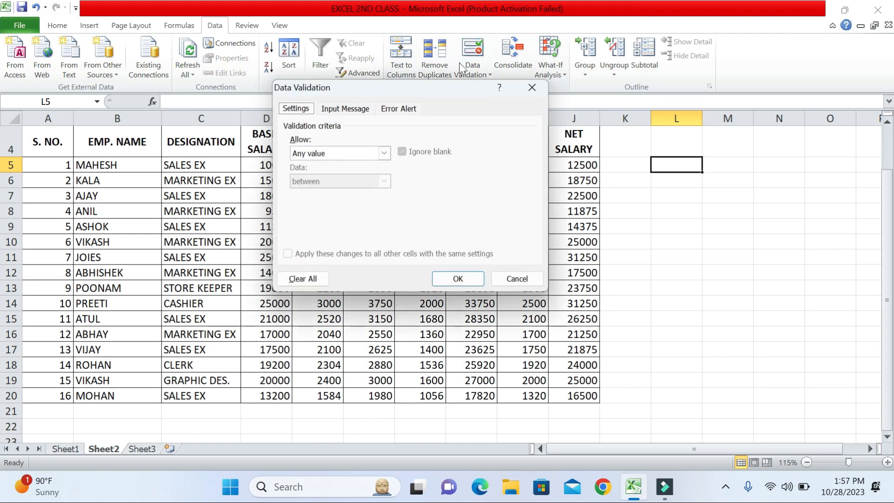
click(325, 155)
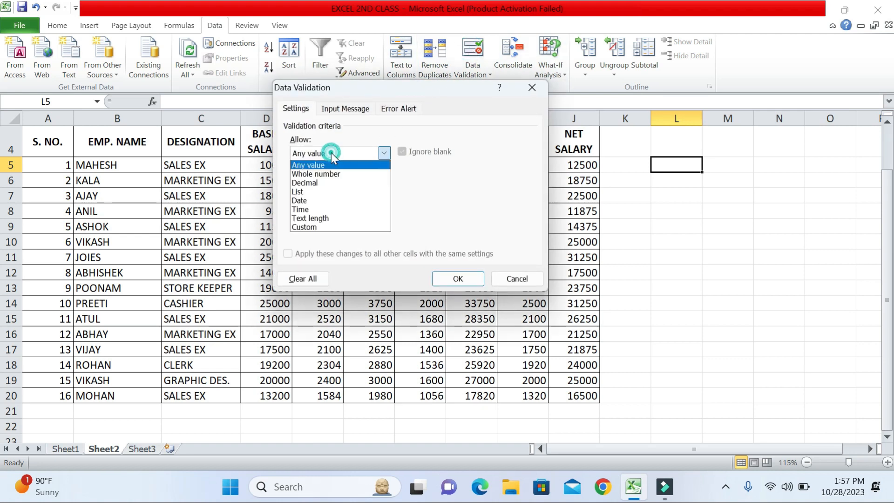
click(315, 192)
drag(354, 93, 353, 45)
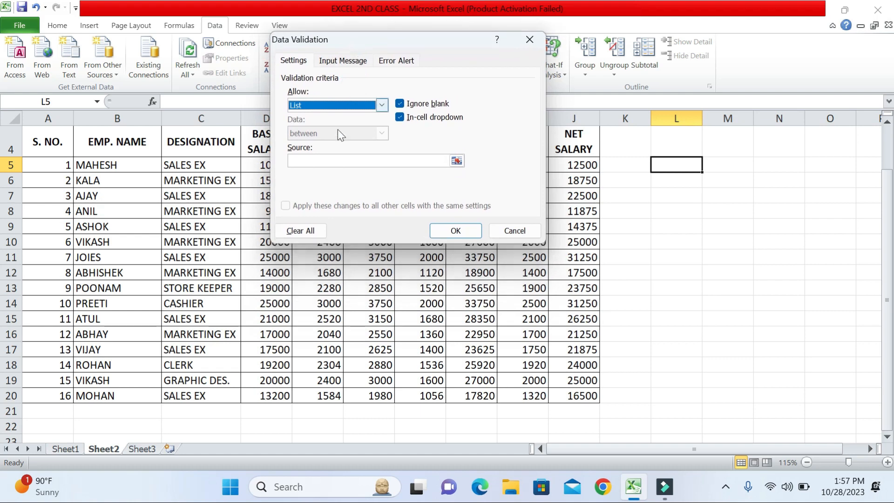
click(322, 161)
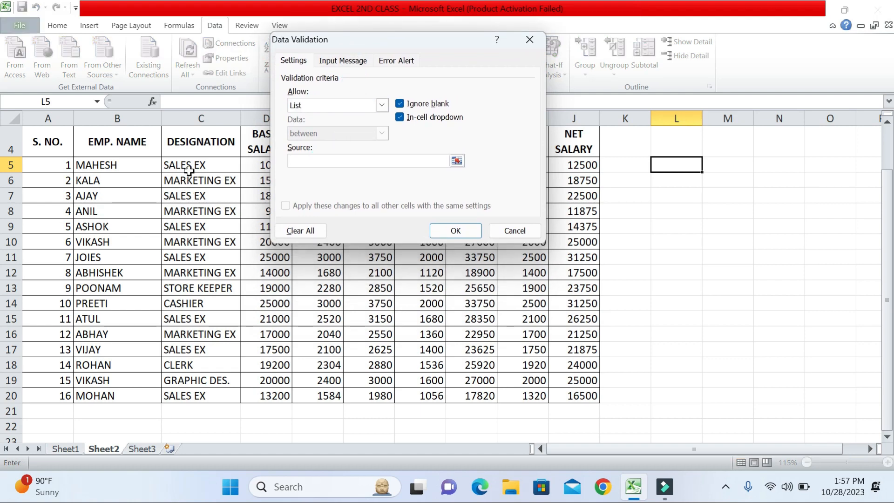
- Try the designations in C5:C20 as the validation list's source and clear that range again
drag(189, 167, 198, 397)
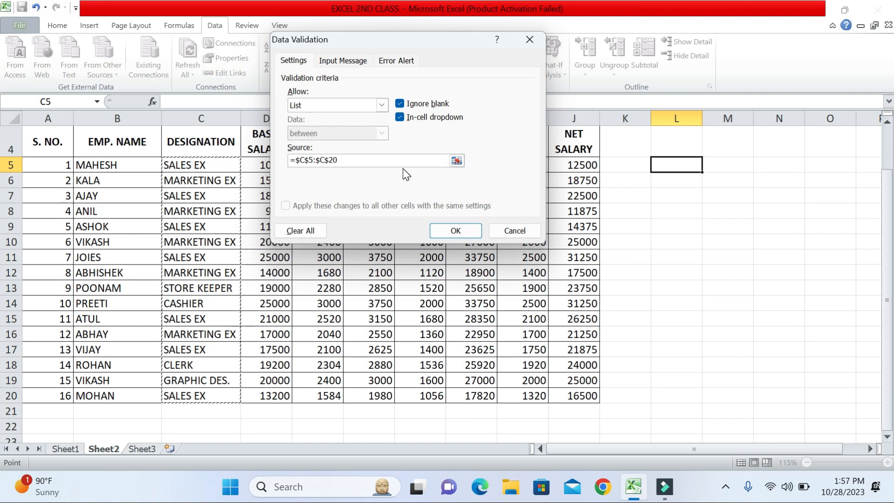
key(BackSpace)
key(BackSpace)
key(BackSpace)
key(BackSpace)
key(BackSpace)
key(BackSpace)
key(BackSpace)
key(BackSpace)
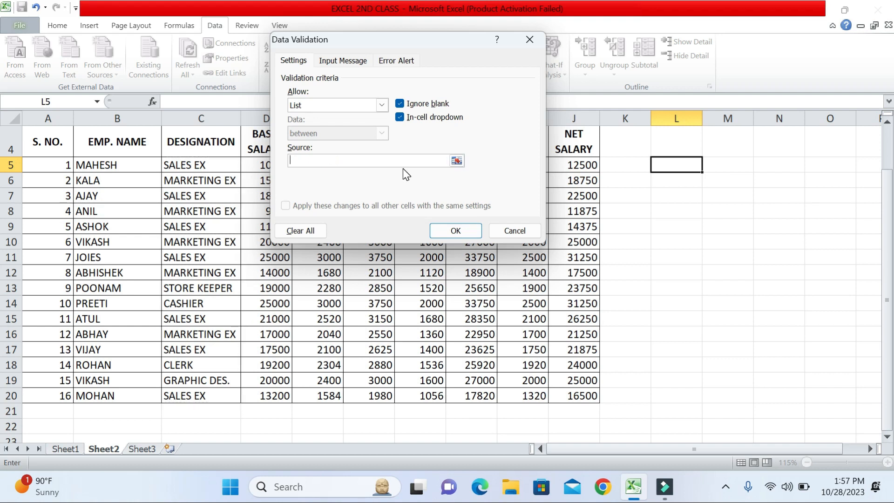
- Enter SALES EX, MARKETING EX, STORE KEEPER, CASHIER, CLERK and GRAPHIC DES. as comma-separated list items and apply the validation to L5
text(SALES EX,MARKETING EX,)
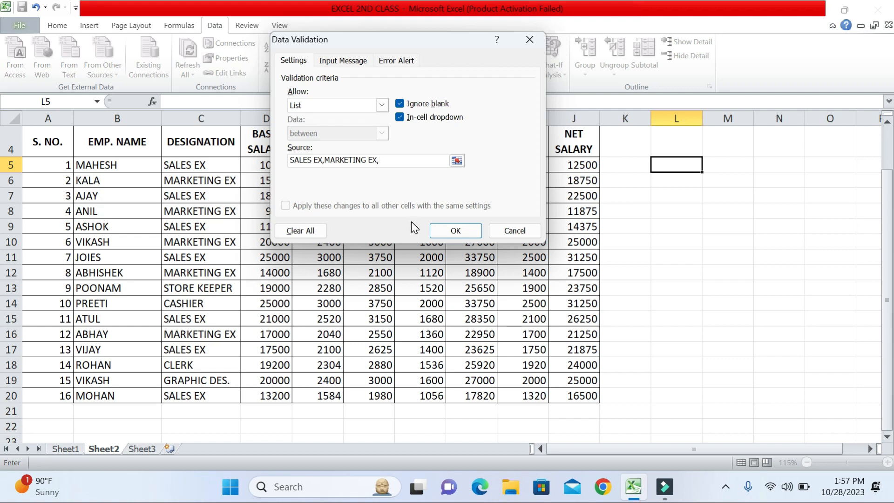
text(STORE KEEPER,CASHIER,)
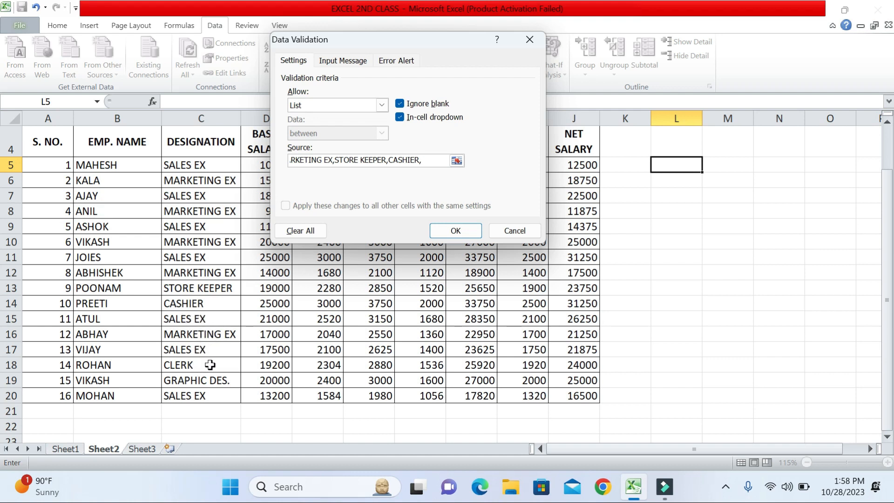
text(CLERK,)
text(GRAPHIC)
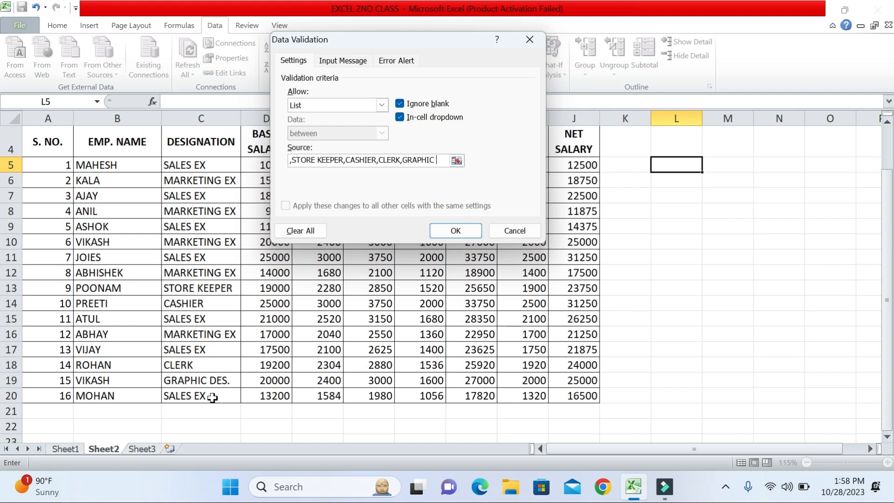
text(DES.)
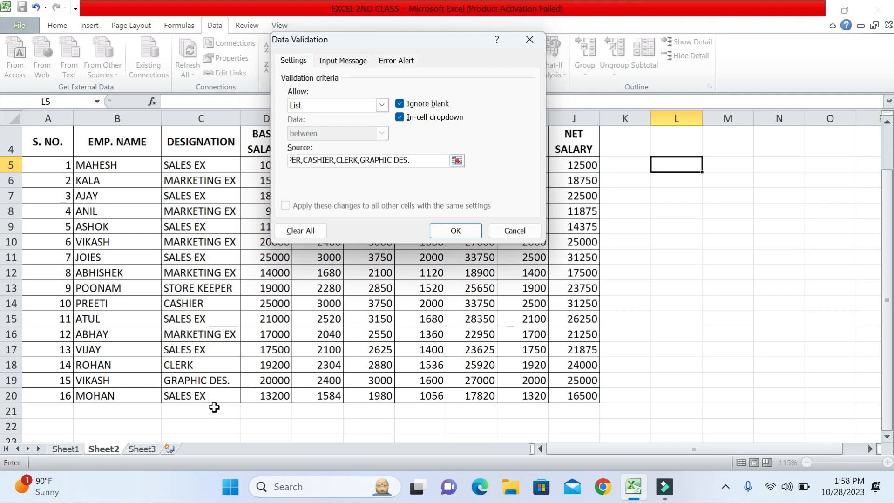
click(446, 231)
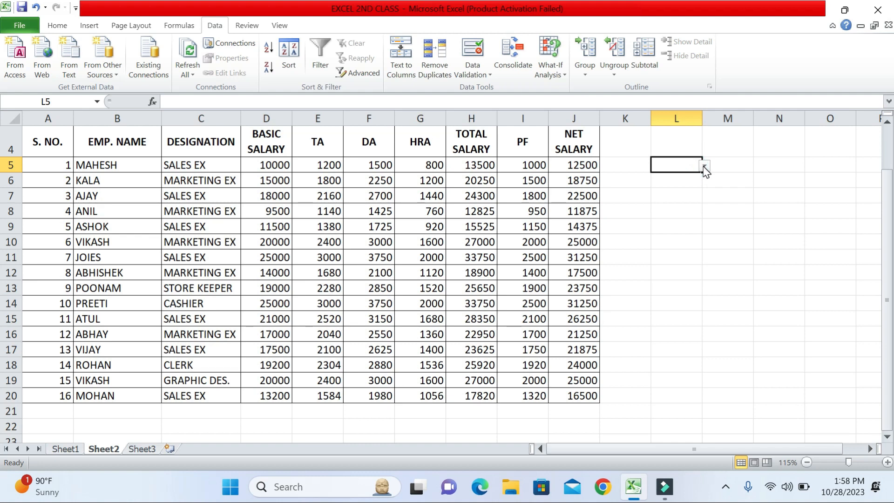
- Pick SALES EX and STORE KEEPER in turn from L5's validation list and autofit the width of column L
click(706, 166)
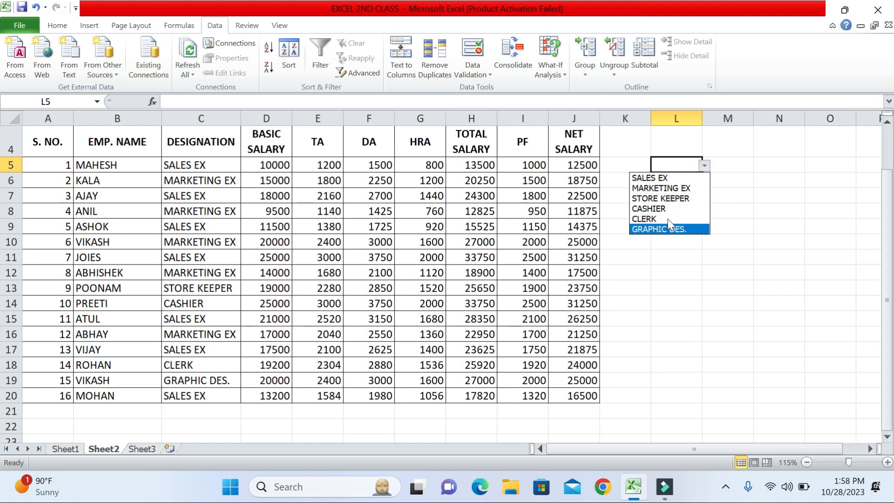
click(668, 180)
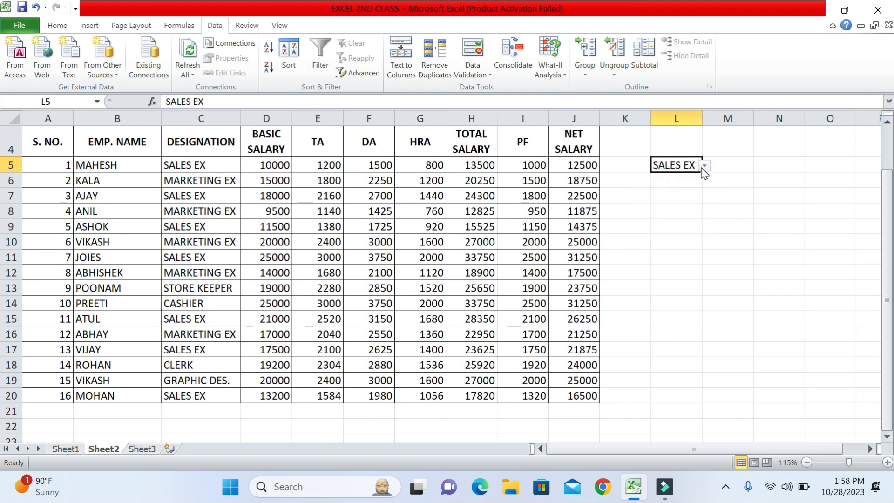
click(705, 166)
click(690, 196)
double_click(703, 117)
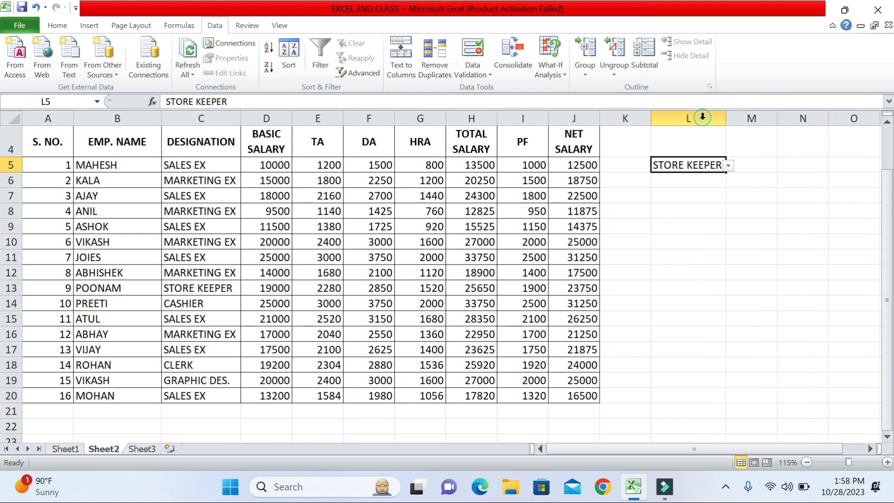
- Switch L5 to MARKETING EX and back to SALES EX through its validation list
click(729, 165)
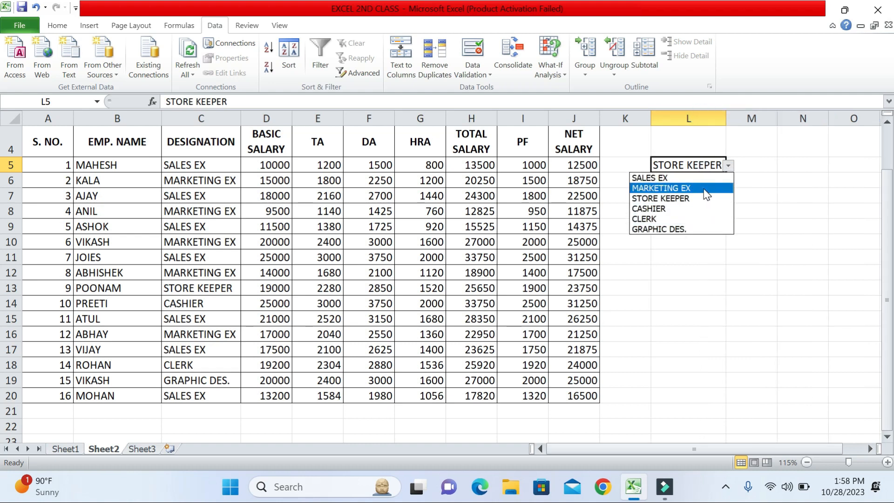
click(705, 188)
click(729, 167)
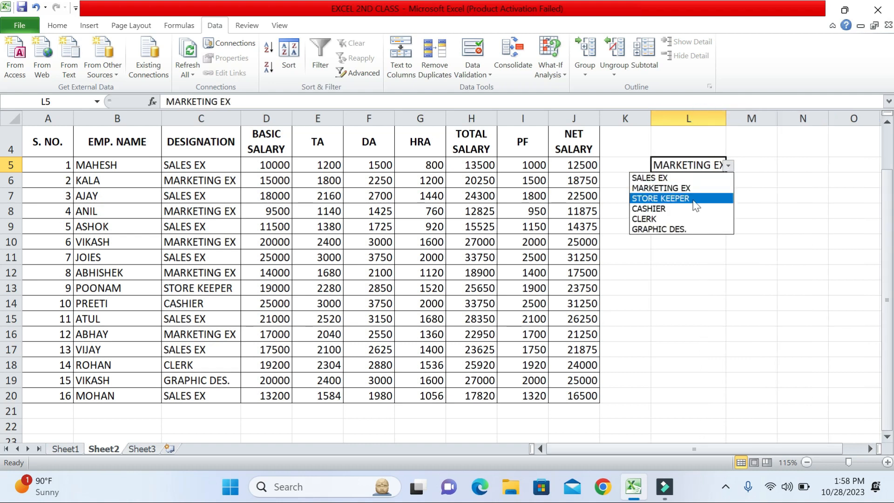
click(683, 180)
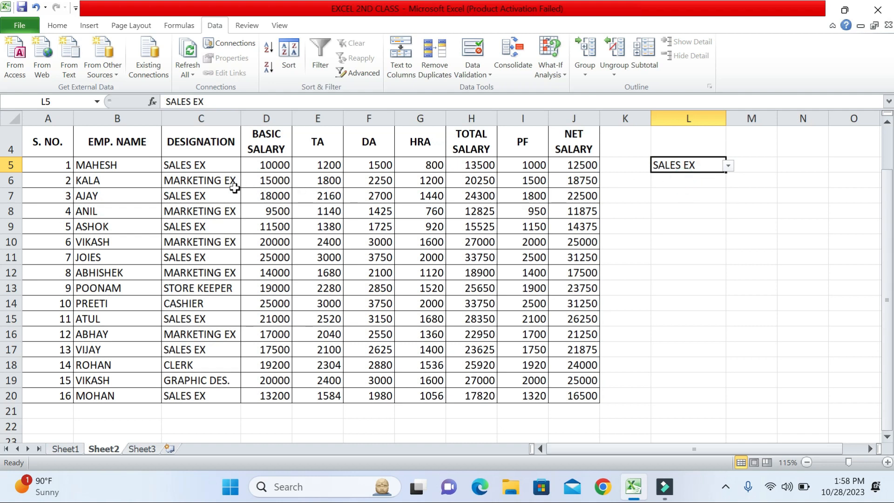
- Start a new conditional formatting rule on the designation cells C4:C20 that uses a formula to determine which cells to format
drag(212, 150, 210, 397)
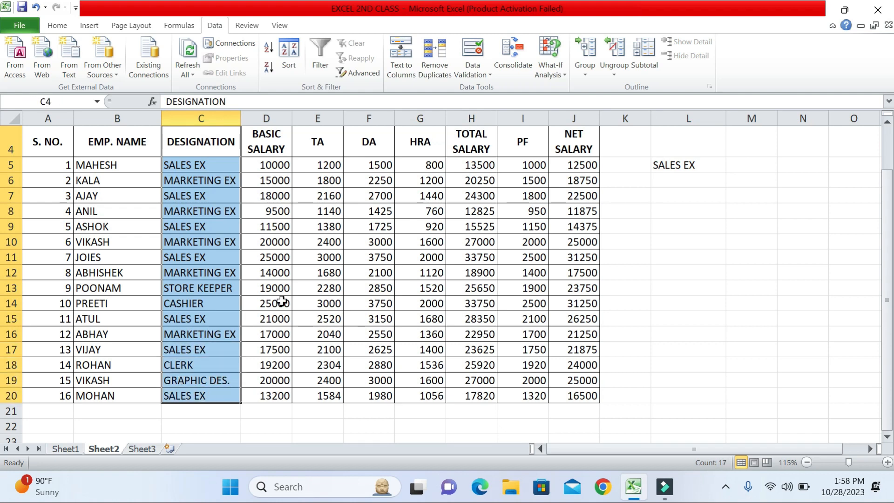
click(56, 26)
click(493, 65)
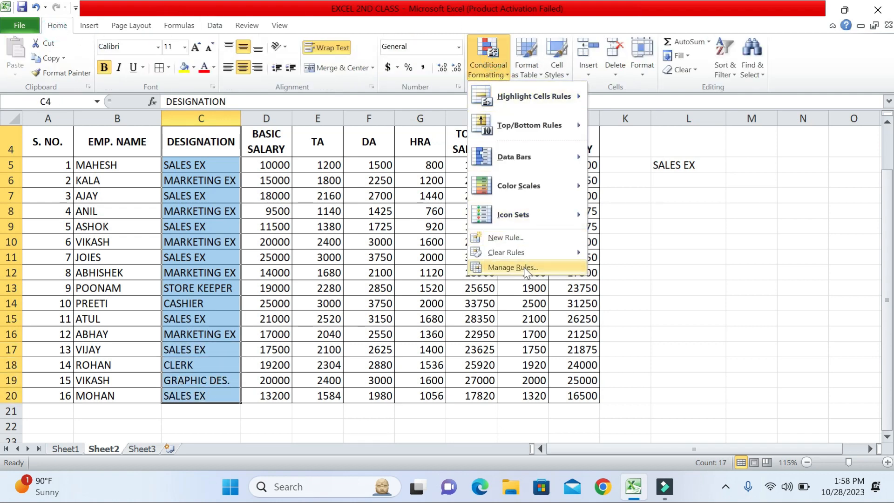
click(513, 239)
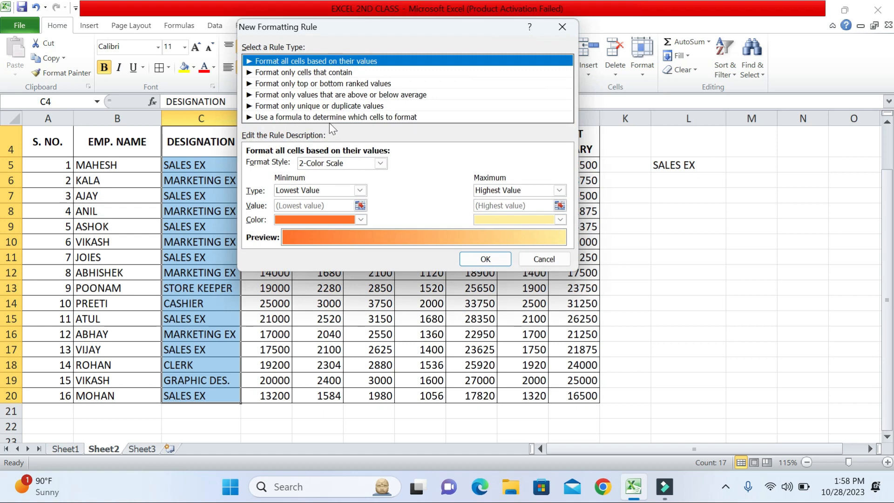
click(328, 118)
click(296, 164)
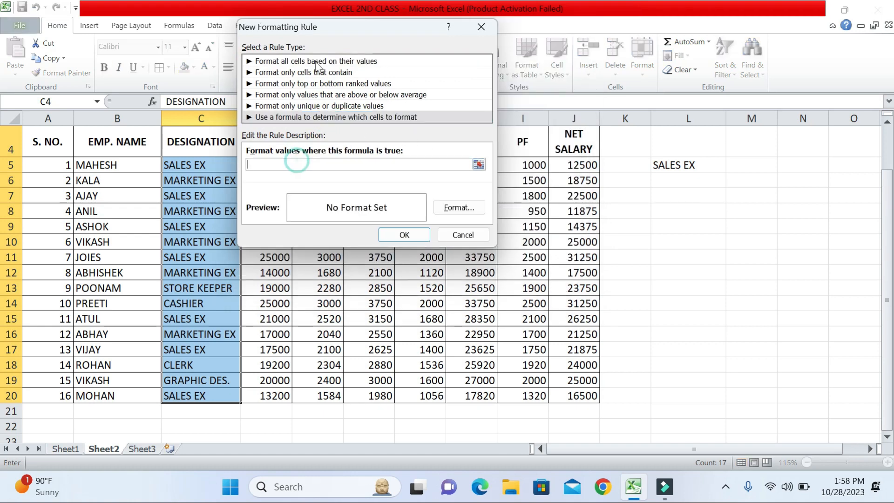
drag(326, 32, 380, 55)
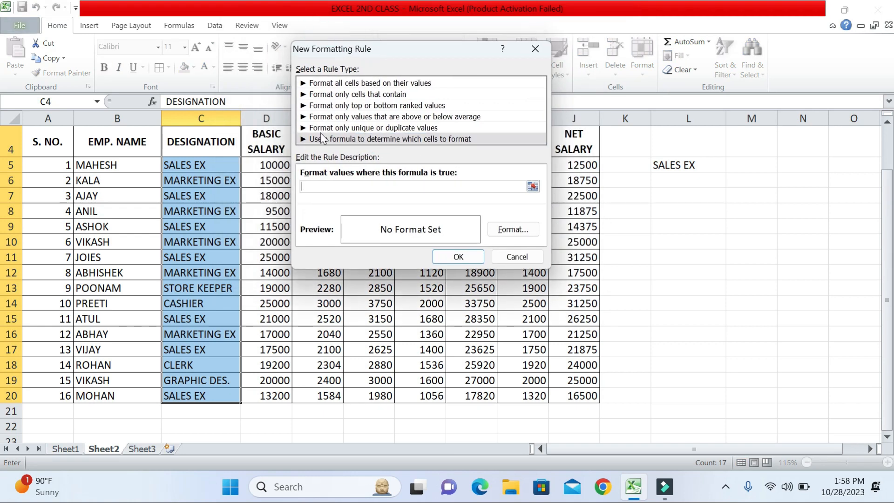
- Enter the rule formula =C4=$L$5, comparing each designation with cell L5
click(200, 143)
click(319, 186)
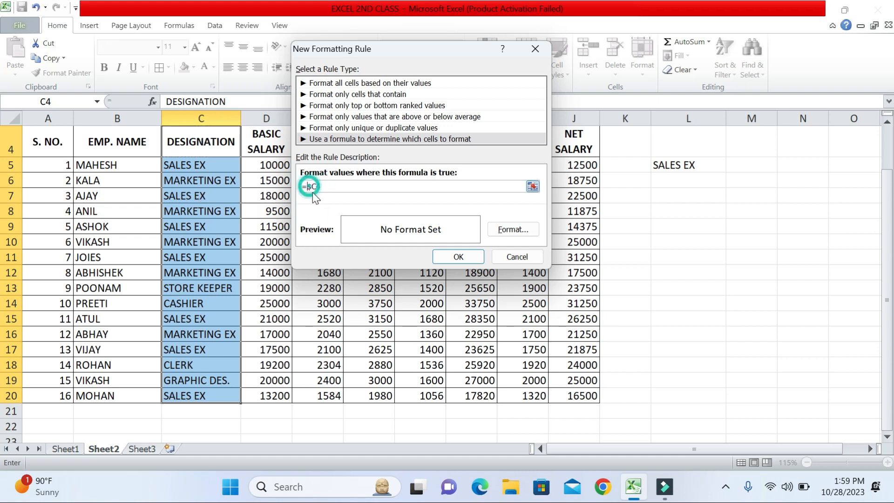
text(4)
click(326, 188)
text(=)
click(687, 168)
- Give the rule an orange background fill and apply it to the designation column
click(510, 228)
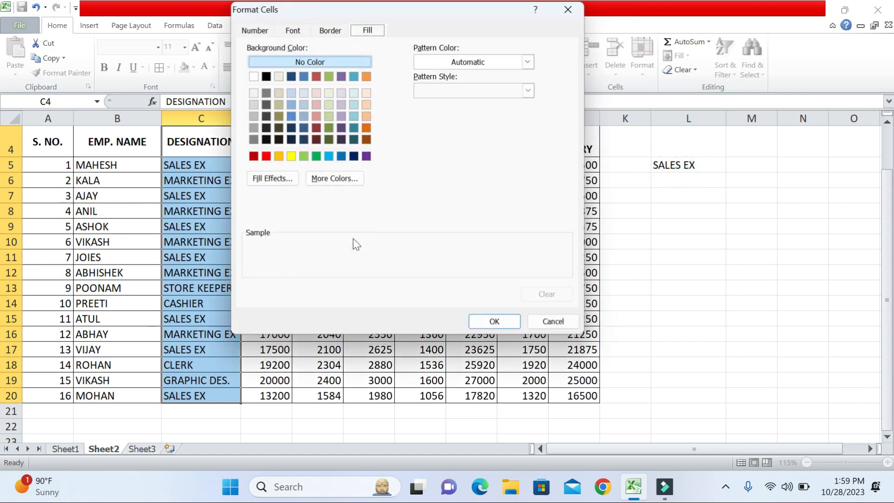
click(278, 156)
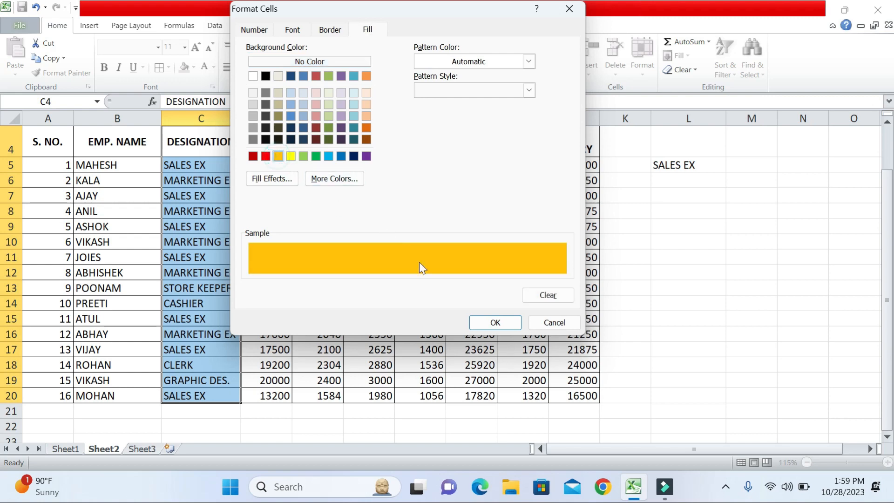
click(484, 323)
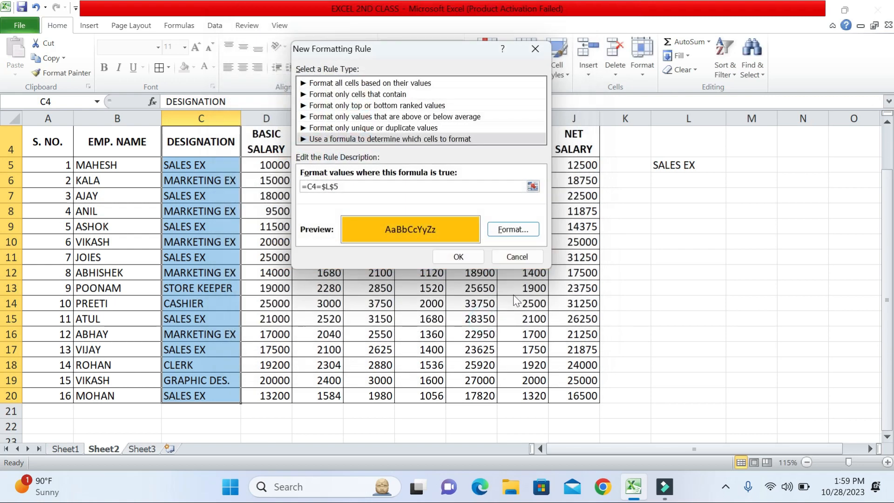
click(462, 256)
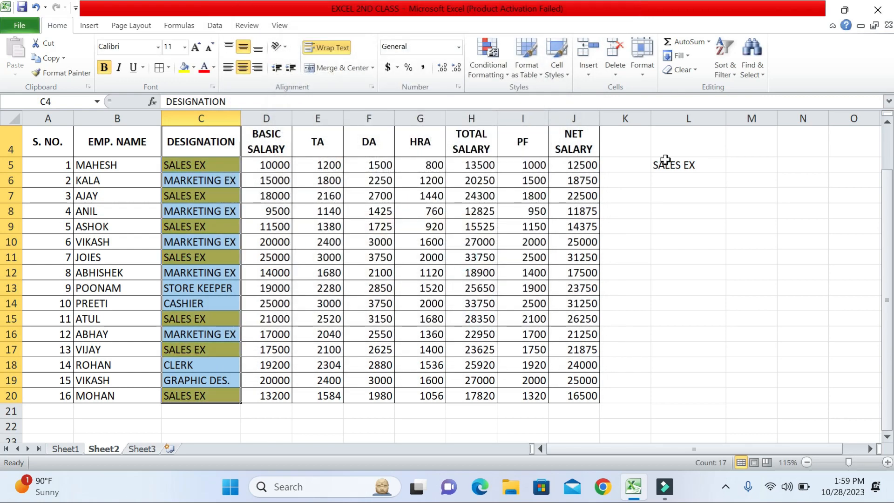
- Switch L5 through MARKETING EX and STORE KEEPER to CASHIER to test the designation highlighting
click(680, 166)
click(729, 167)
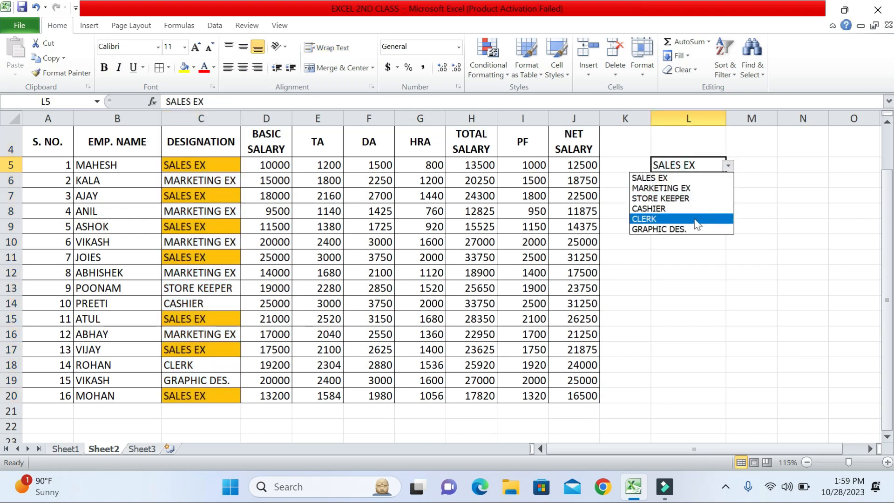
click(674, 188)
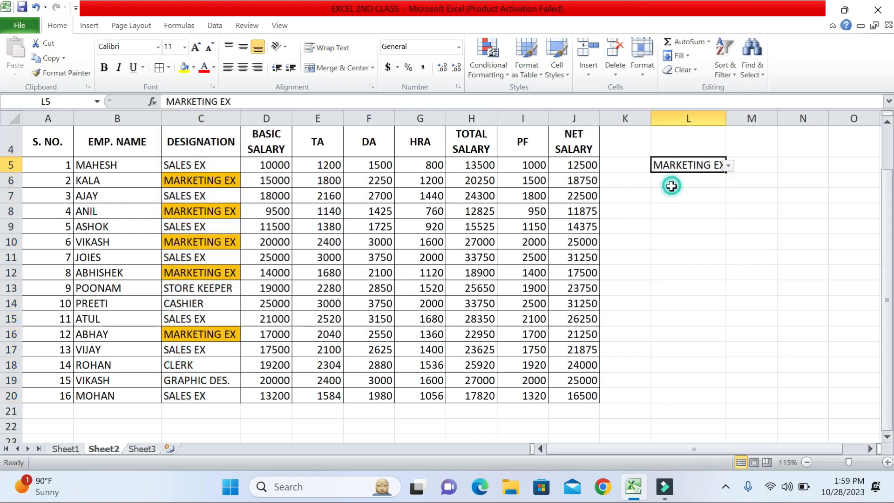
click(729, 167)
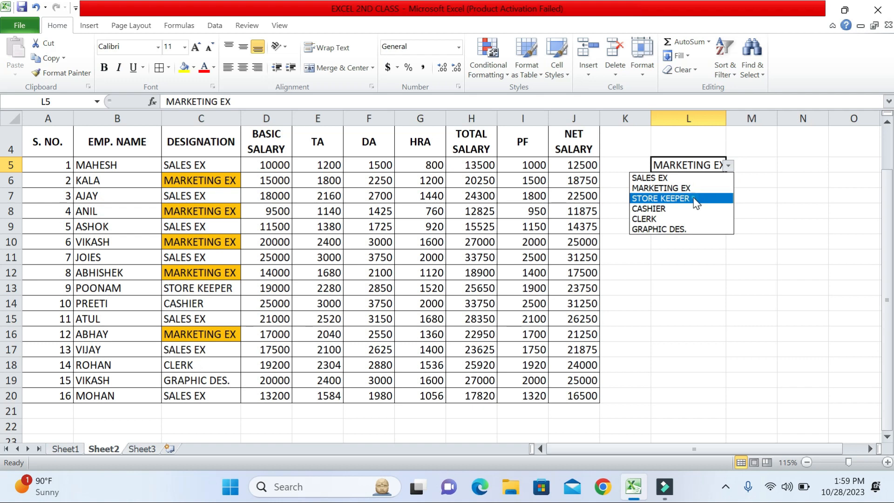
click(697, 198)
click(728, 167)
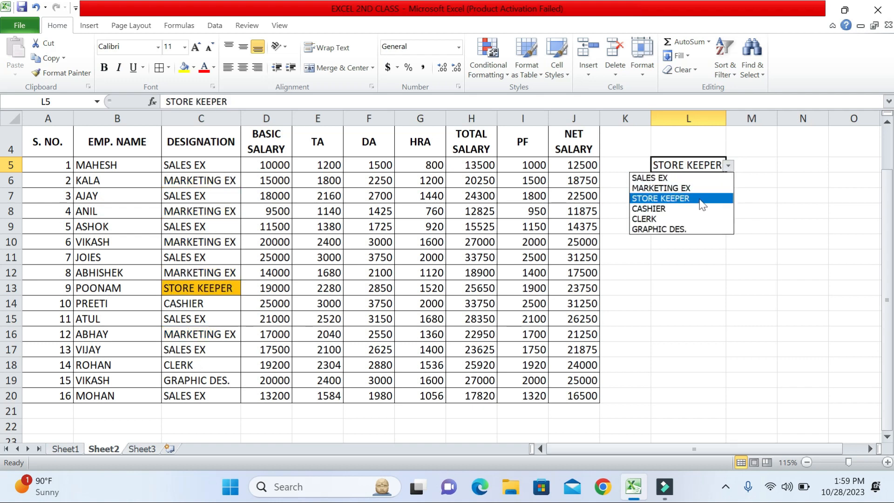
click(667, 210)
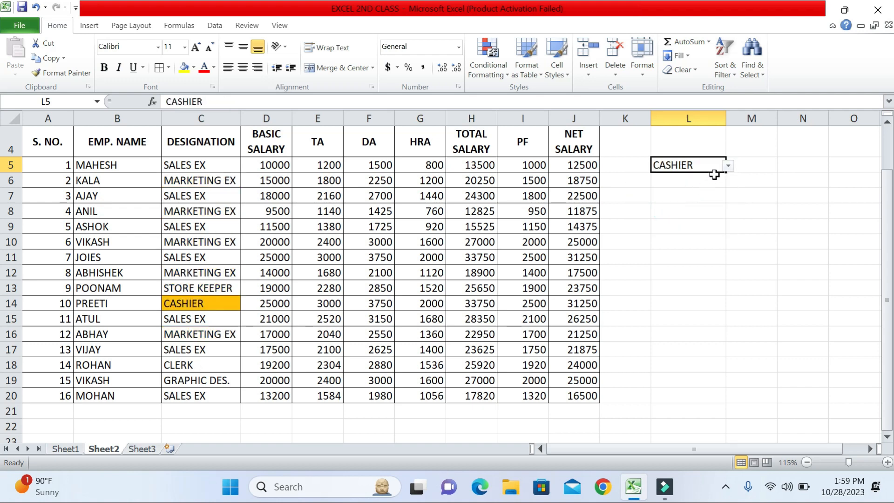
- Try GRAPHIC DES. and SALES EX as the designation in L5, and undo both selections
click(727, 168)
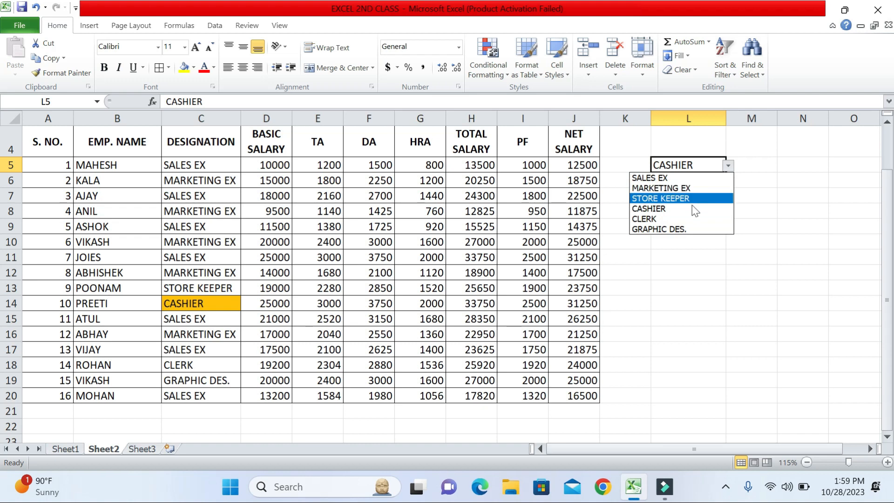
click(680, 230)
click(728, 166)
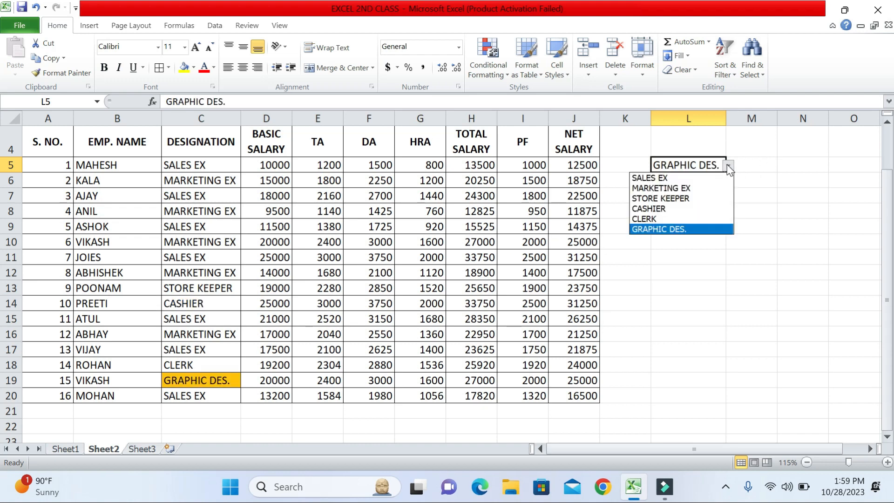
click(690, 179)
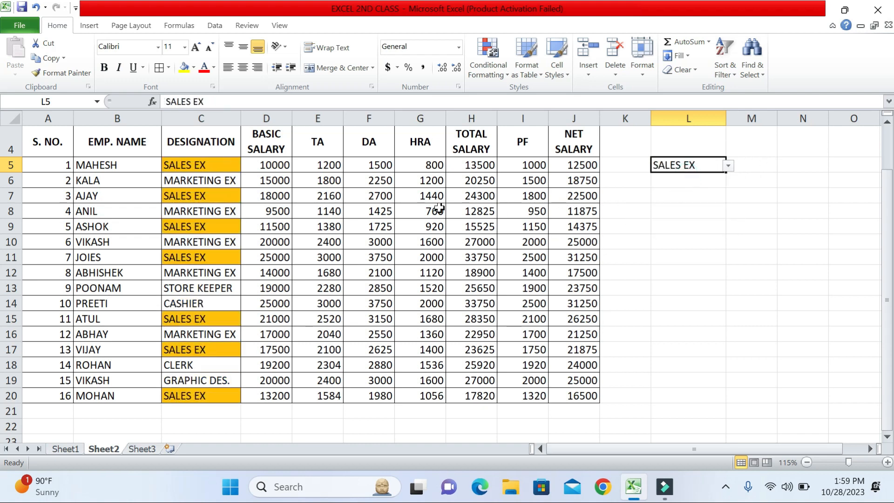
key(ctrl+z)
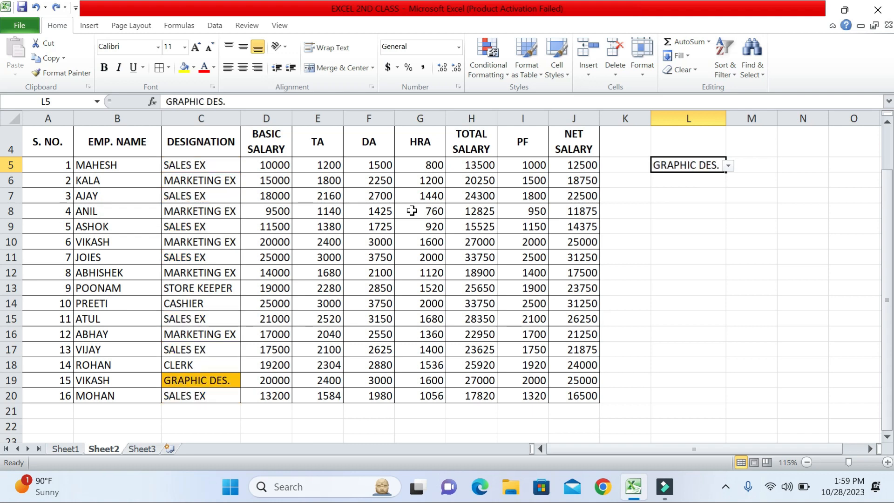
key(ctrl+z)
- Clear the conditional formatting rules from the designation cells C4:C20
drag(183, 166, 223, 393)
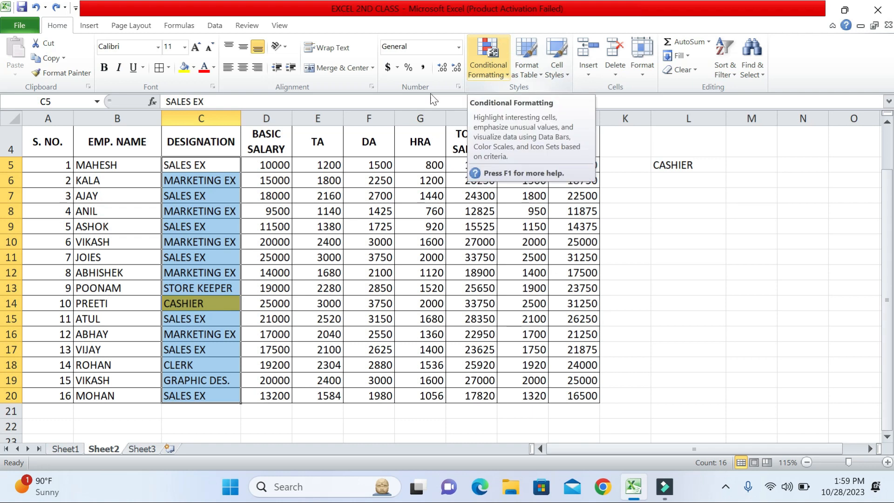
drag(235, 142, 229, 392)
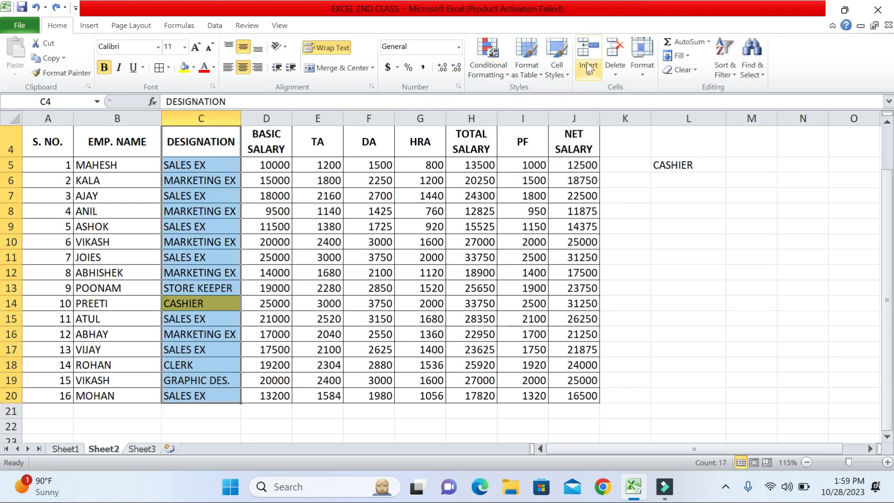
click(488, 61)
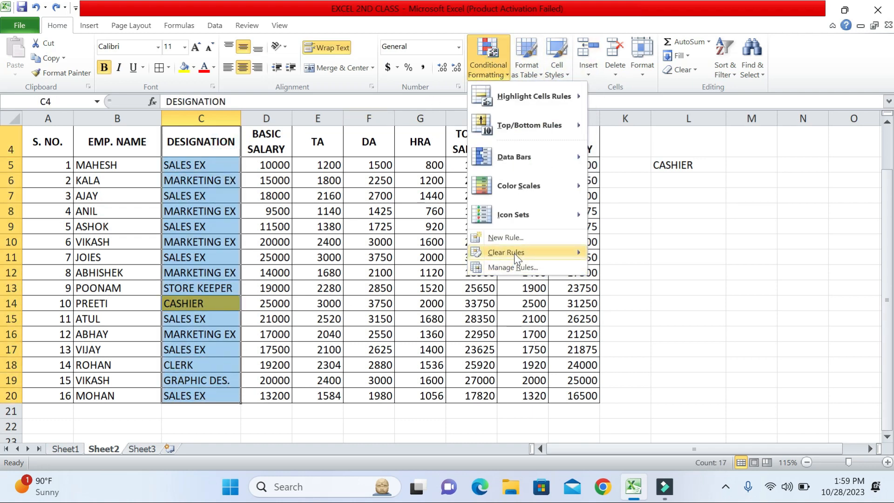
mouse_move(515, 252)
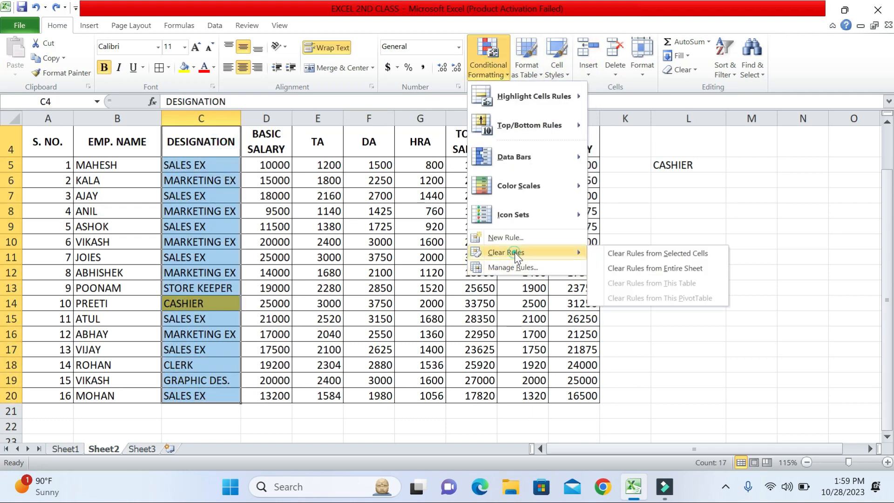
click(648, 257)
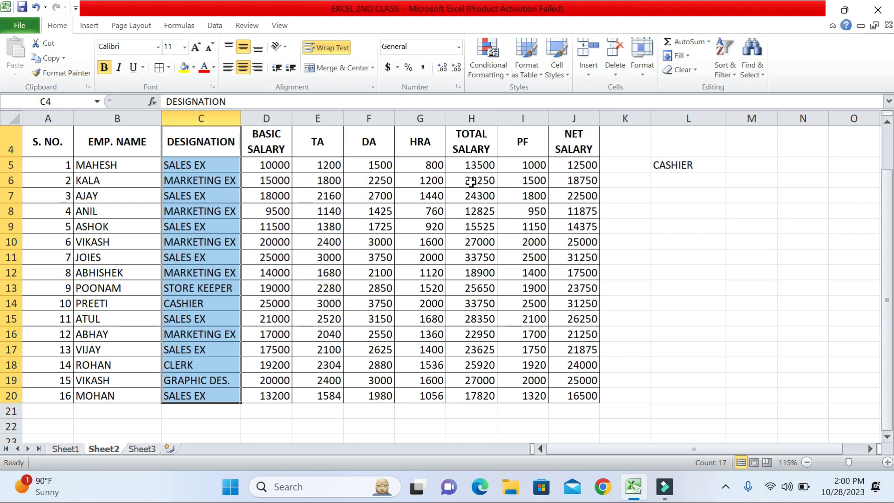
- Start a new conditional formatting rule on C4:J20 that uses a formula to determine which cells to format
click(203, 151)
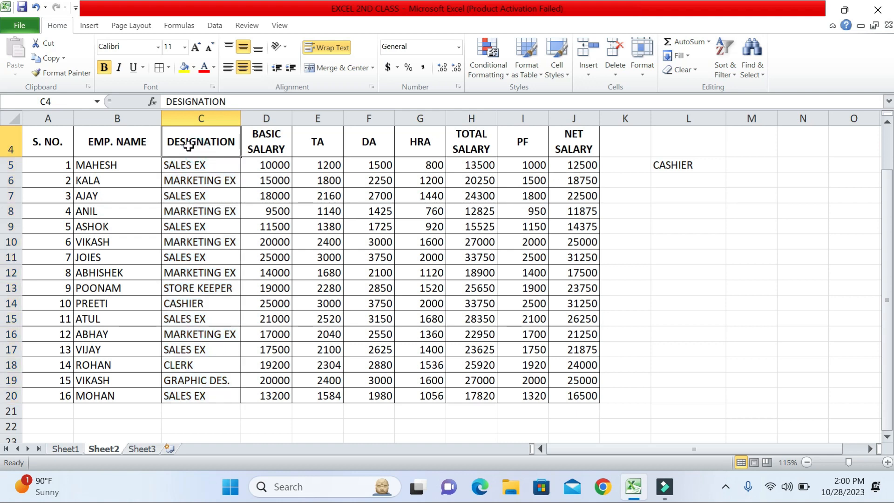
drag(188, 143, 565, 398)
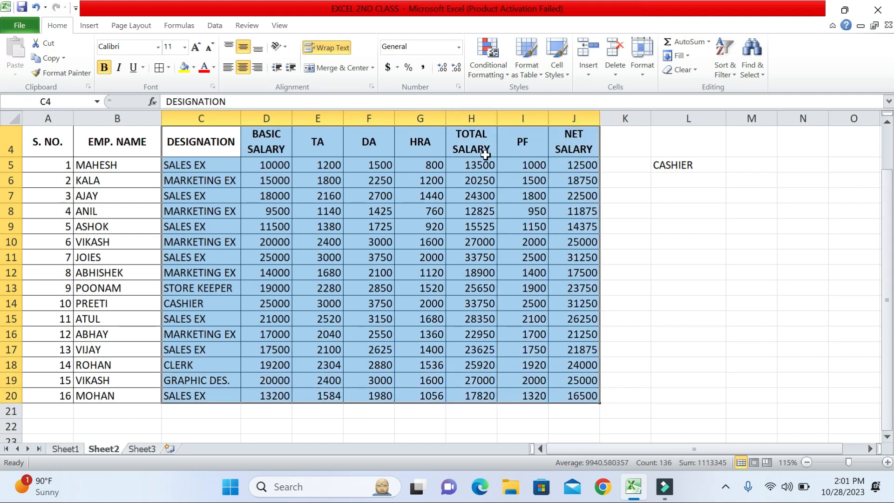
click(477, 58)
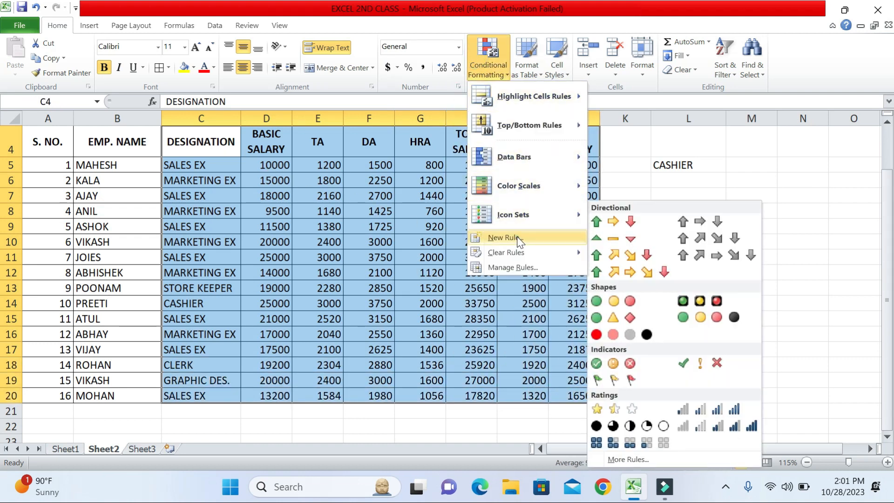
click(505, 237)
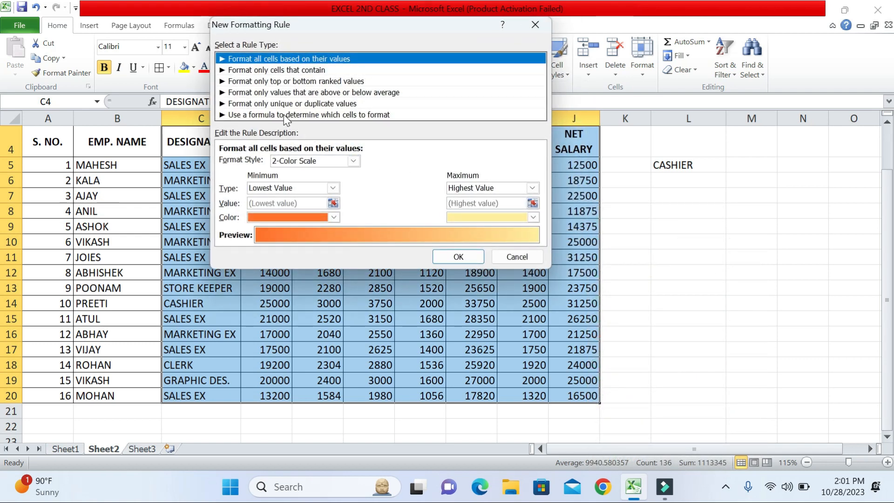
click(284, 114)
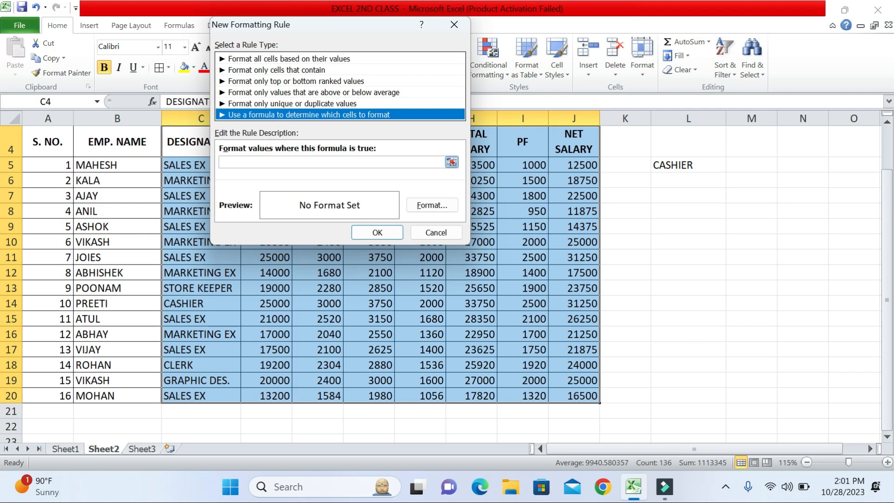
- Enter the rule formula =$C4=$L$5, locking only the column of the designation reference
click(253, 161)
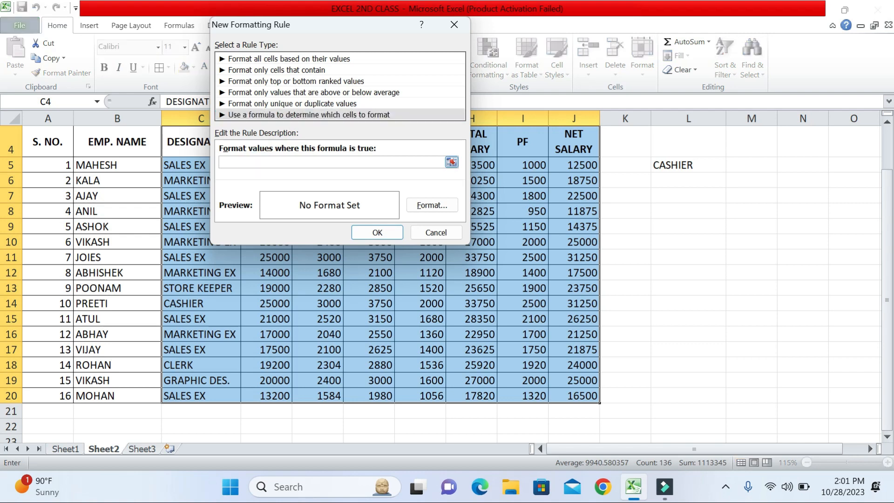
drag(304, 27, 376, 50)
click(224, 143)
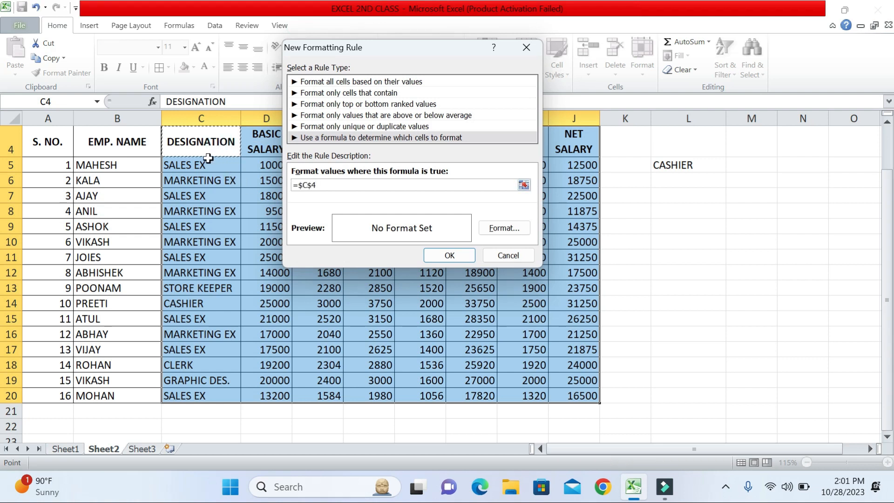
click(311, 185)
key(BackSpace)
click(325, 184)
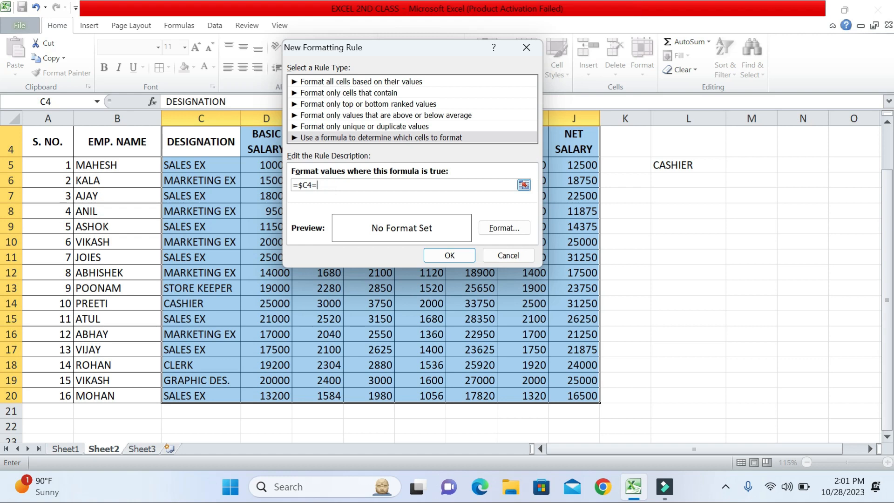
text(=)
click(664, 165)
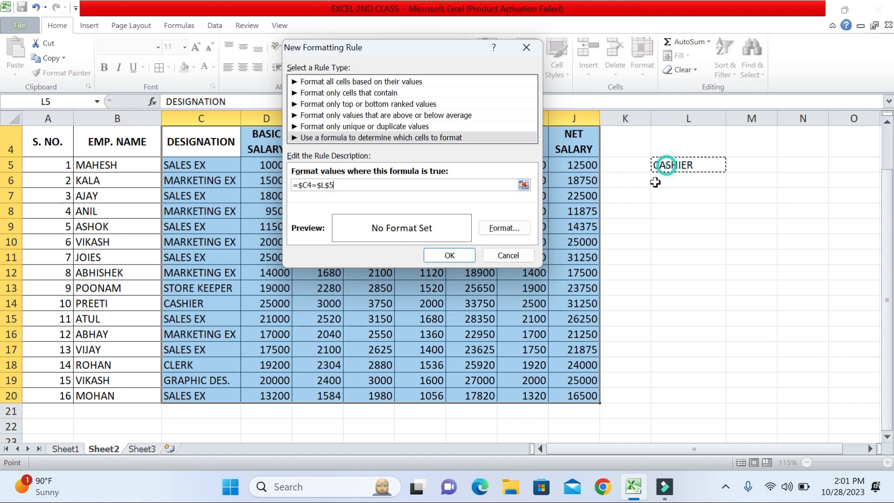
- Give the rule a light blue background fill and apply it to the range C4:J20
click(504, 228)
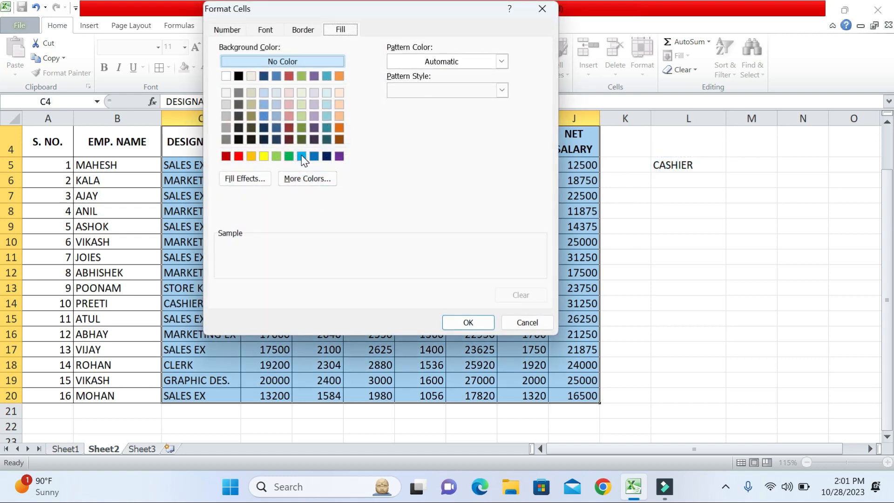
click(301, 156)
click(466, 322)
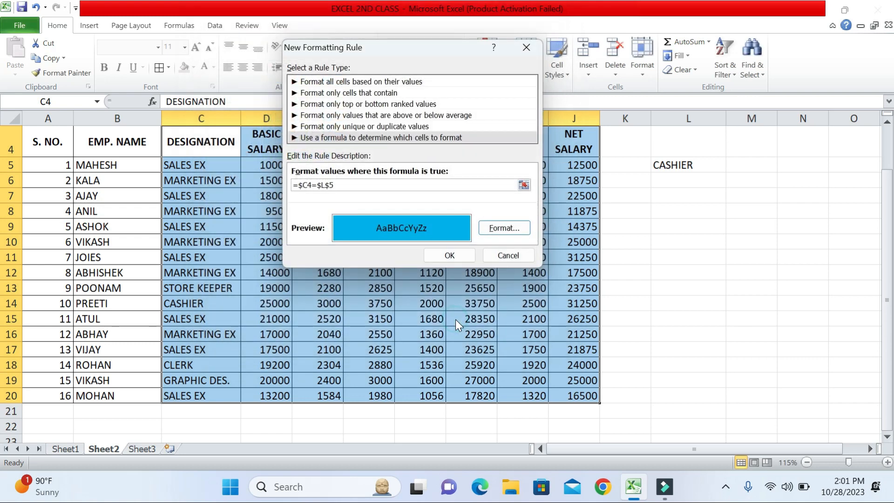
click(463, 255)
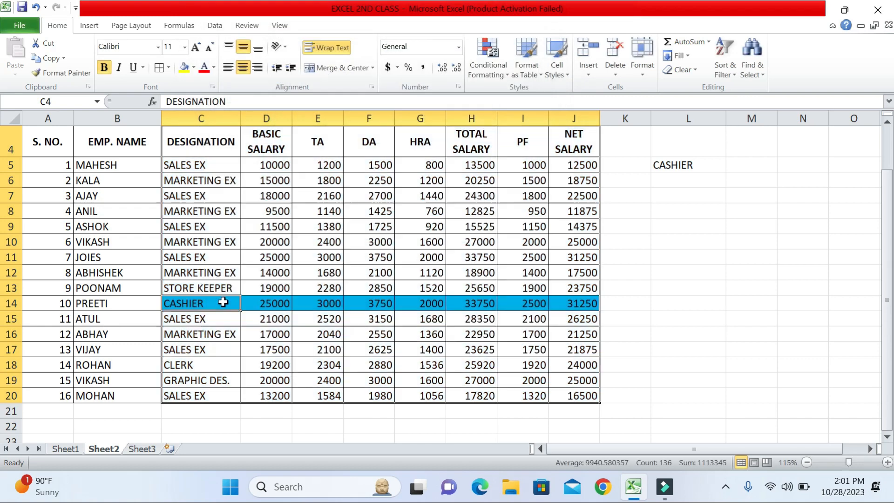
click(188, 303)
- Switch L5 through SALES EX, MARKETING EX and STORE KEEPER and back to SALES EX to test the row highlighting
click(680, 169)
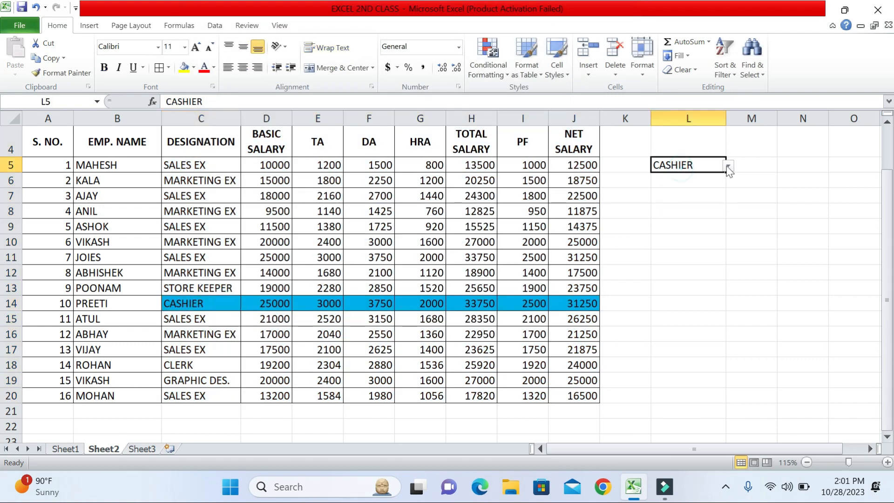
click(728, 165)
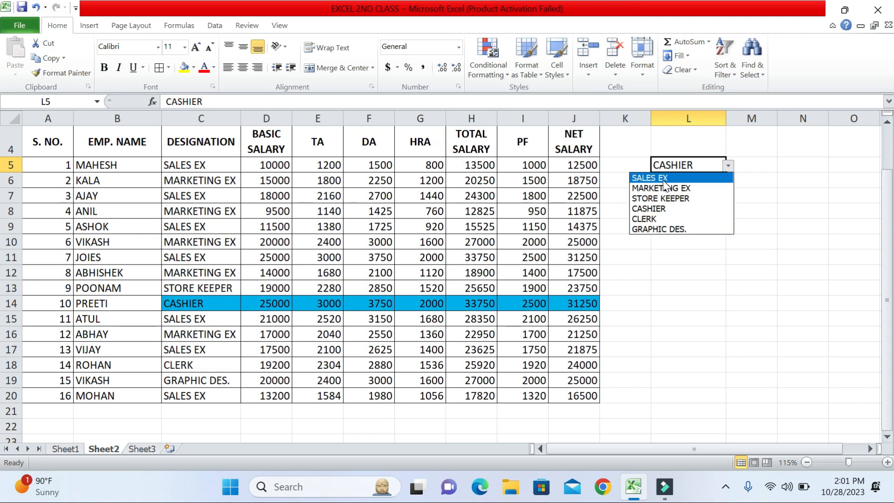
click(661, 178)
click(729, 166)
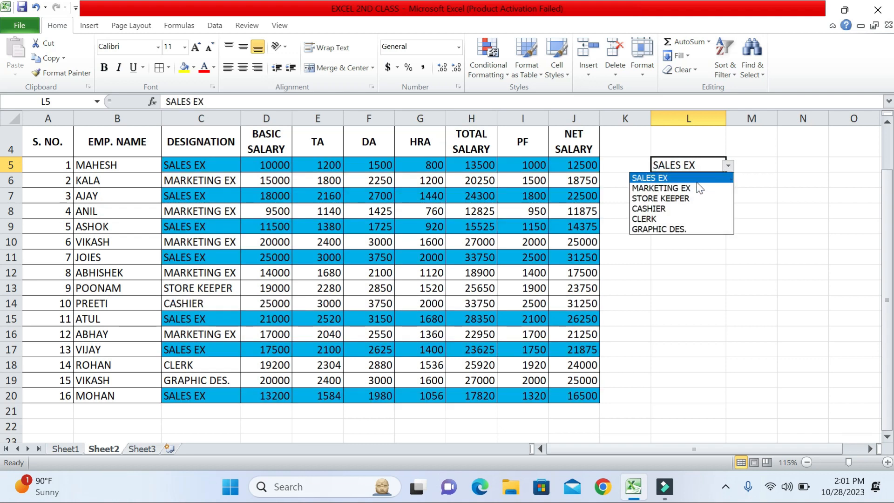
click(701, 188)
click(728, 167)
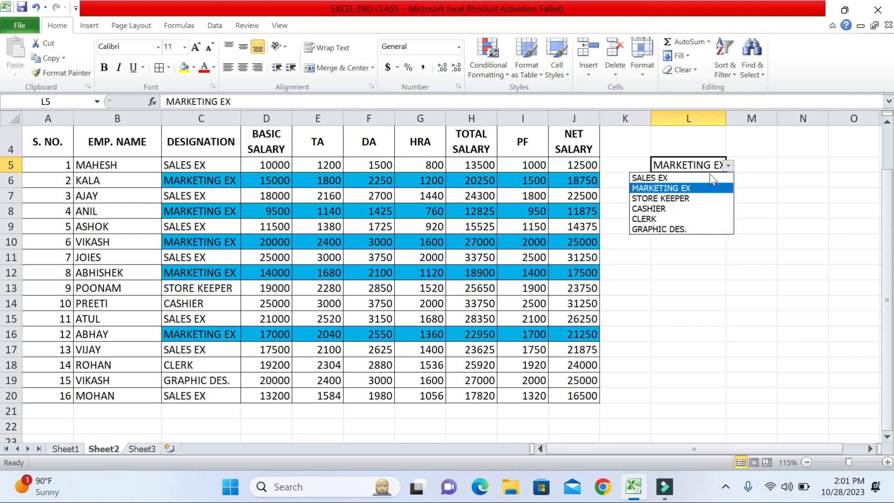
click(681, 199)
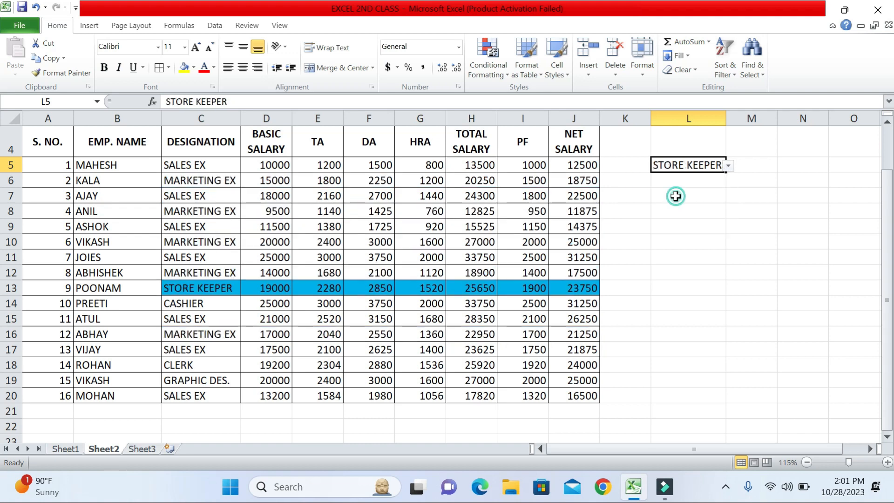
click(729, 167)
click(679, 180)
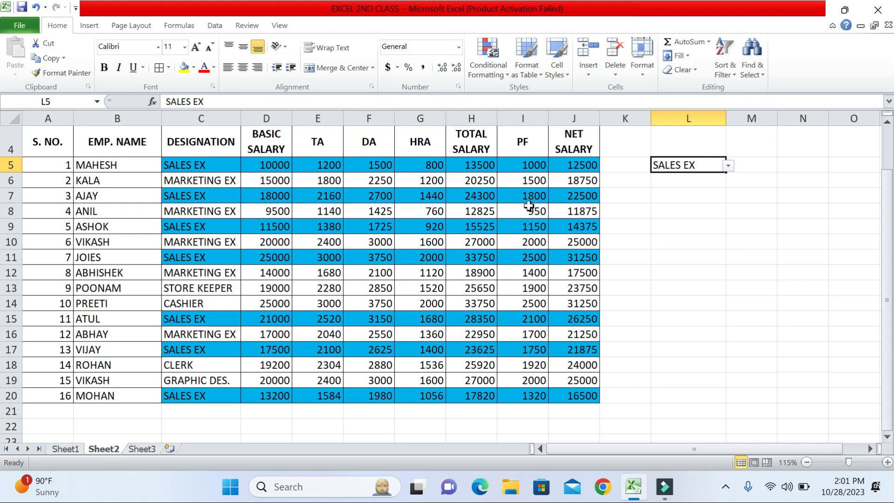
- Undo the latest L5 selections and the light blue row-highlighting rule
key(ctrl+z)
key(ctrl+z)
key(ctrl+z)
key(ctrl+z)
key(ctrl+z)
key(ctrl+z)
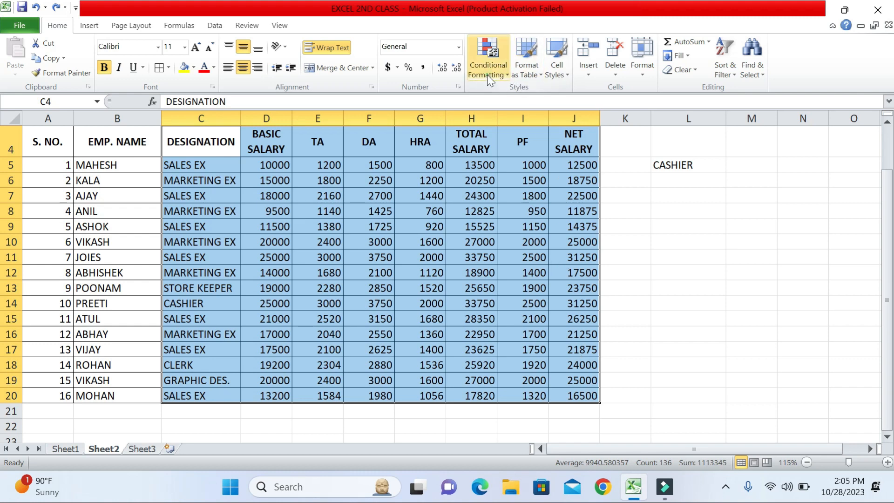
- Begin the conditional formatting rule for C4:J20 again, choosing a formula to determine which cells to format
click(487, 70)
click(503, 234)
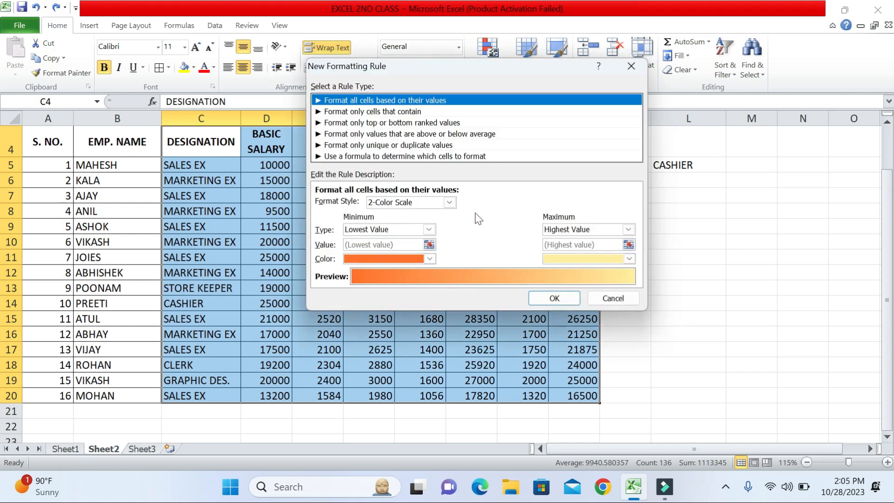
click(366, 157)
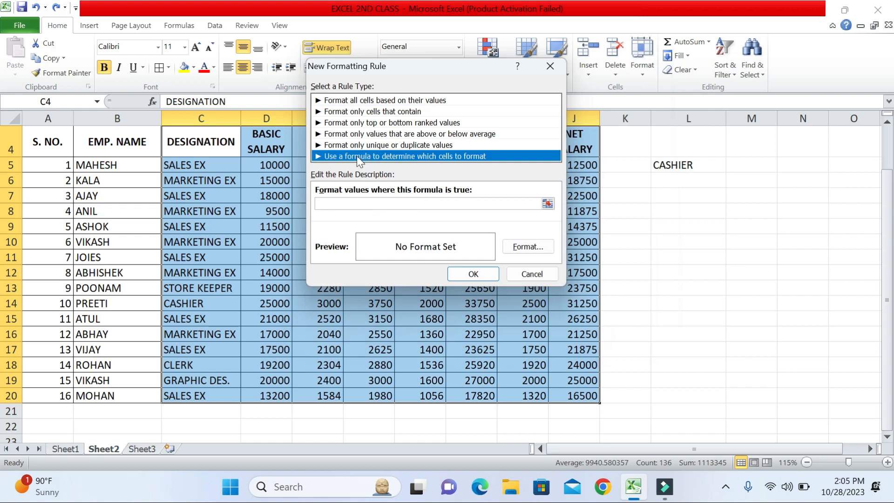
- Complete the C4:J20 rule with the formula =$C4=$L$5 and a dark orange background fill, and apply it
click(354, 203)
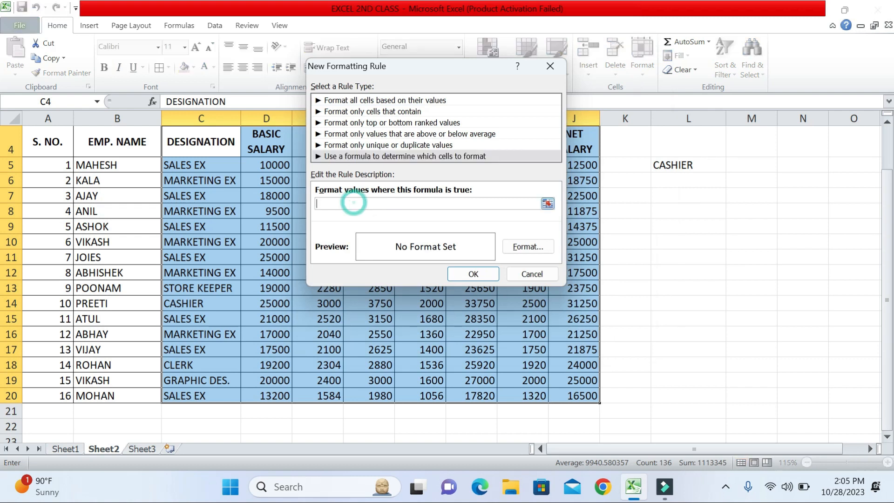
click(206, 138)
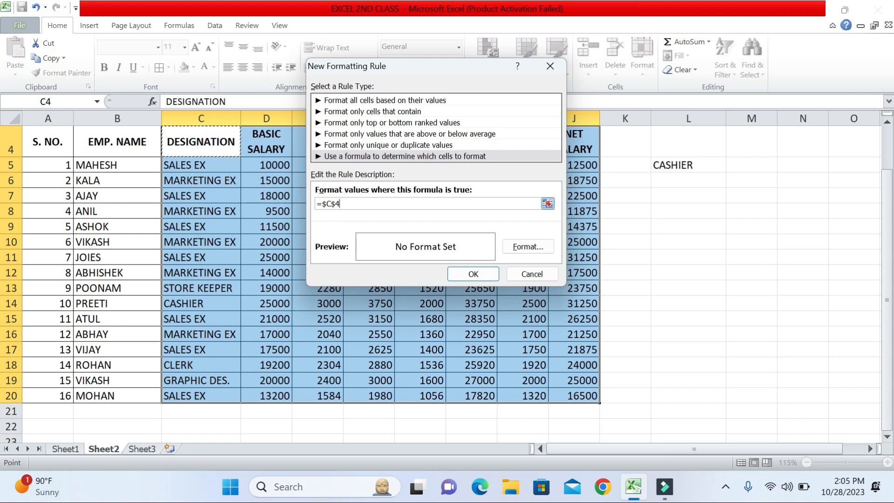
click(336, 204)
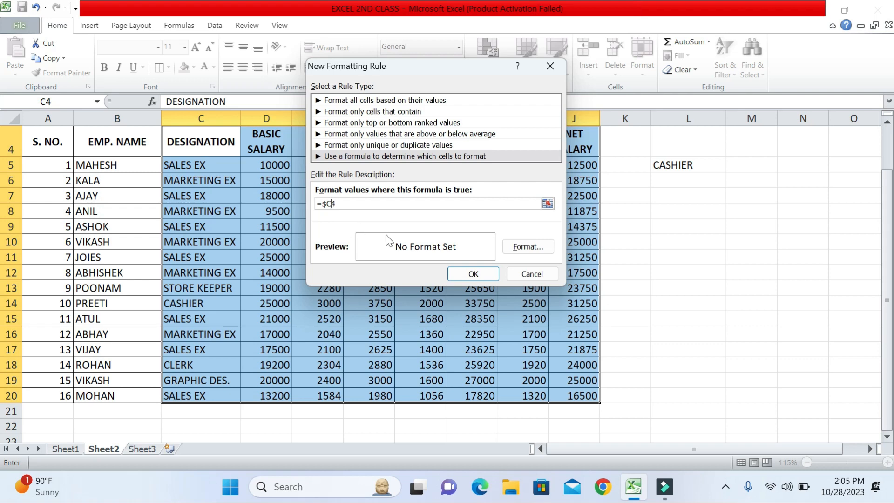
click(516, 247)
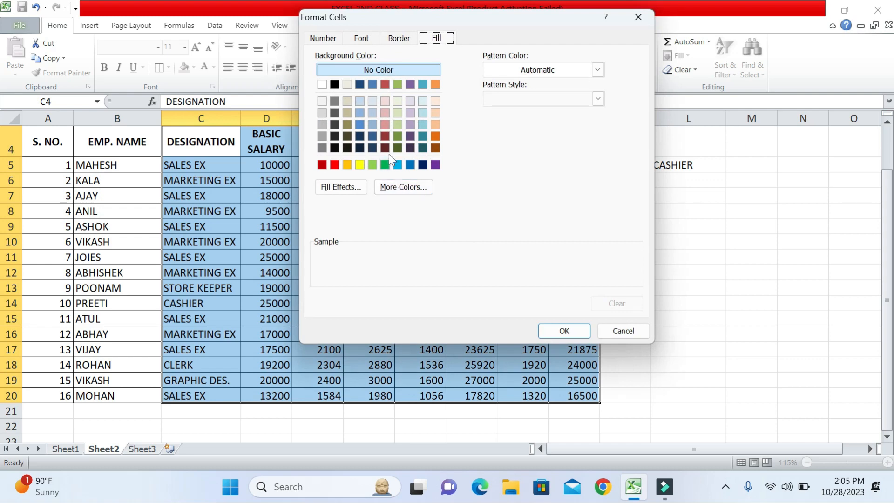
click(437, 137)
click(564, 331)
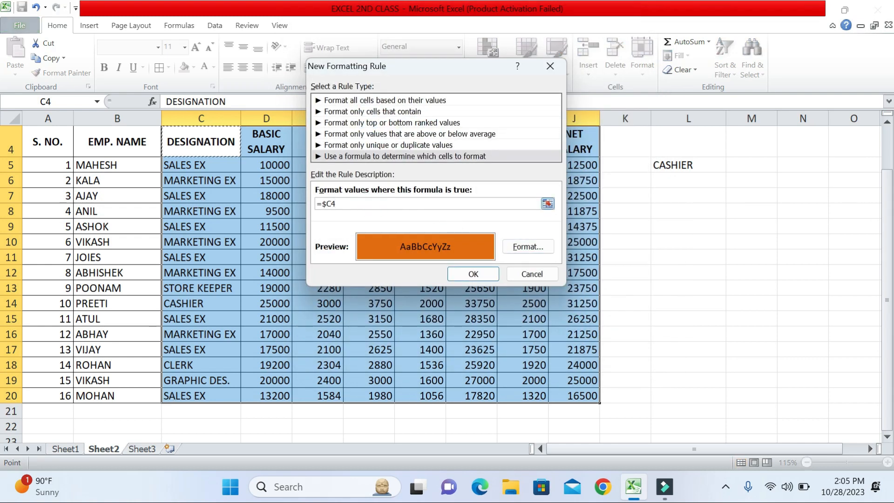
text(=)
click(671, 167)
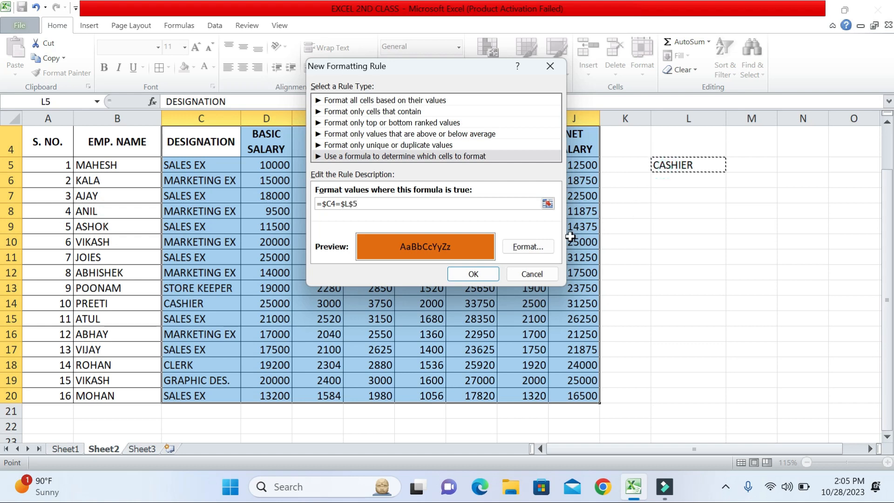
click(474, 275)
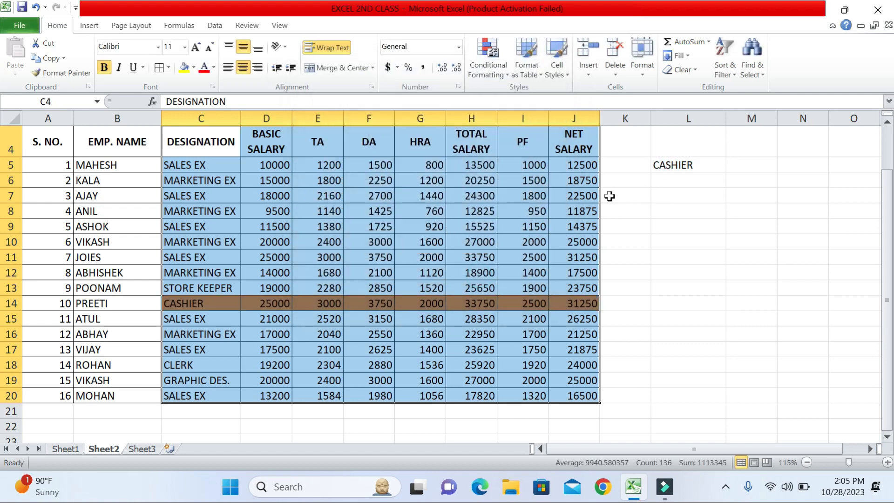
- Switch the L5 designation to SALES EX and then MARKETING EX to test the orange row highlighting
click(681, 166)
click(728, 166)
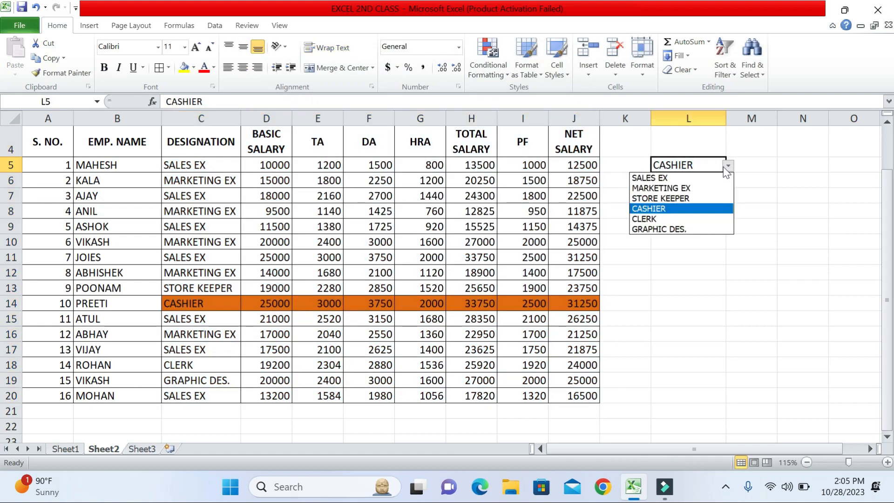
click(656, 178)
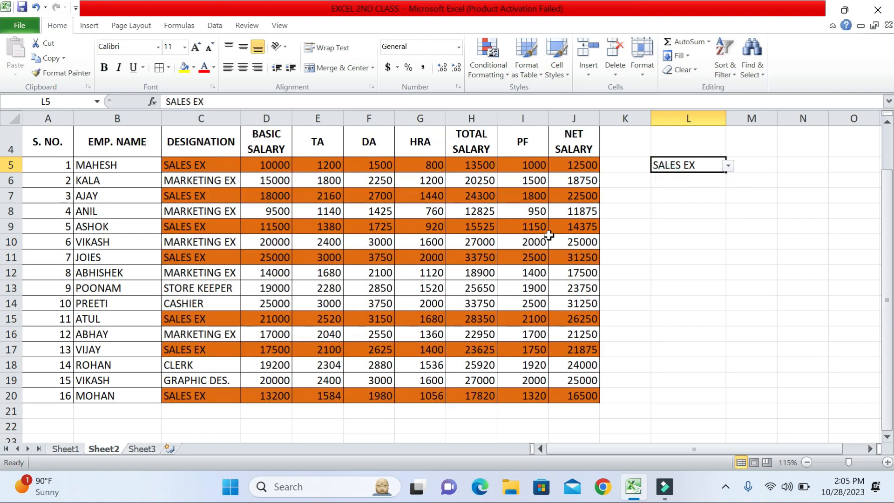
click(734, 166)
click(677, 192)
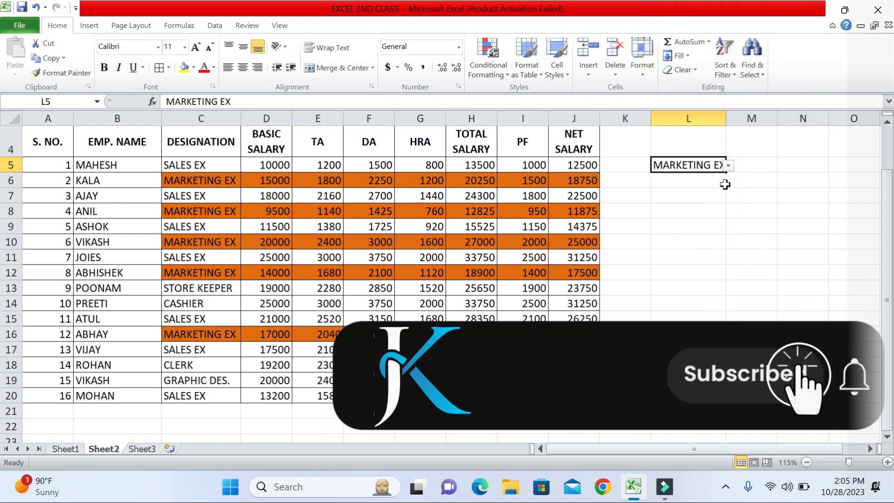
- Widen columns M and L slightly so the L5 designation fits in its cell
click(745, 167)
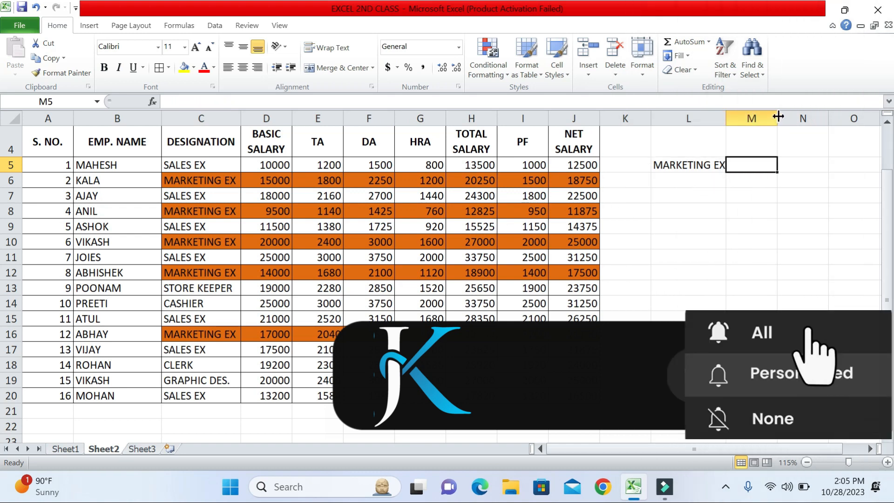
drag(778, 116, 797, 118)
drag(726, 118, 741, 118)
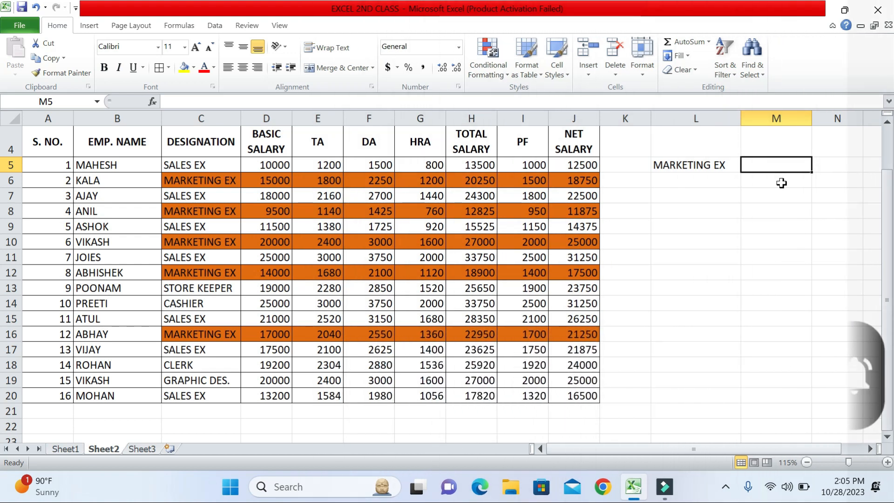
text(H)
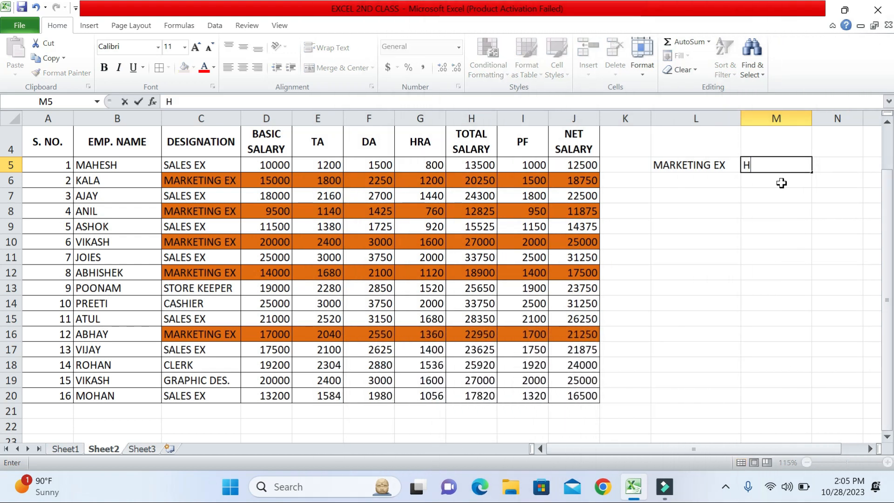
text(RA)
key(Return)
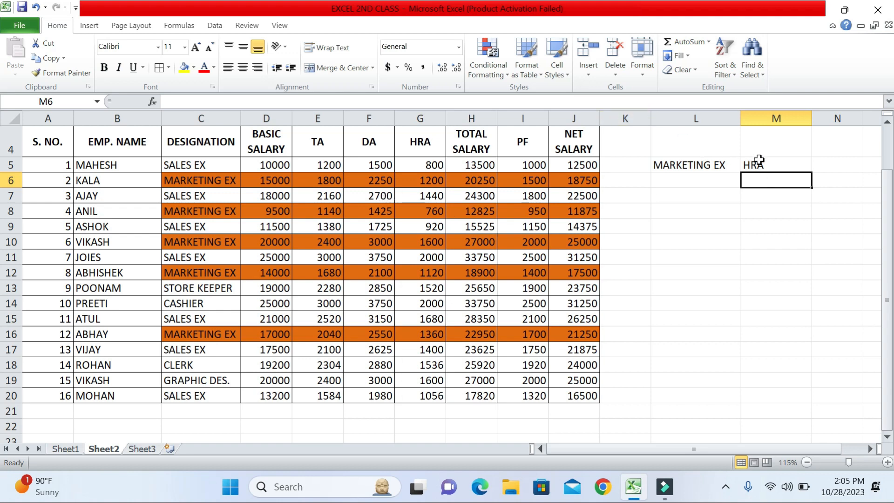
click(759, 161)
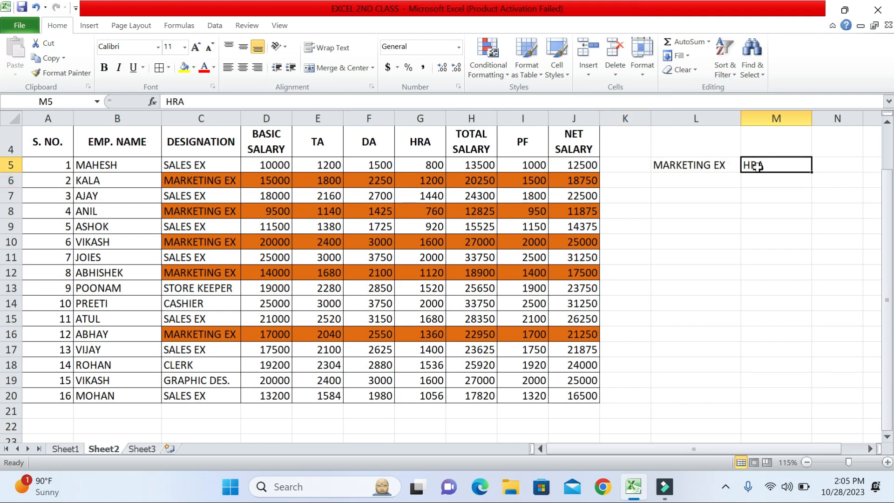
key(Delete)
- Add a list data validation to M5 using the header cells =$A$4:$J$4 as source, and choose HRA from it
click(214, 25)
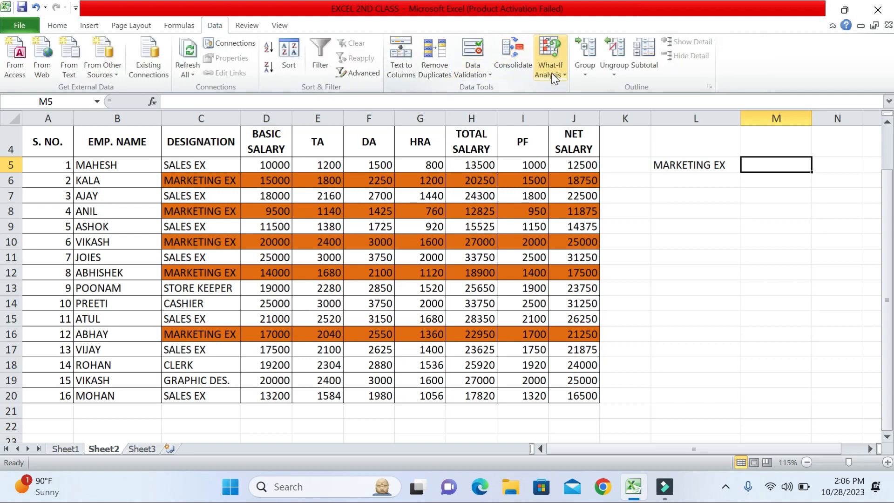
click(473, 49)
click(382, 131)
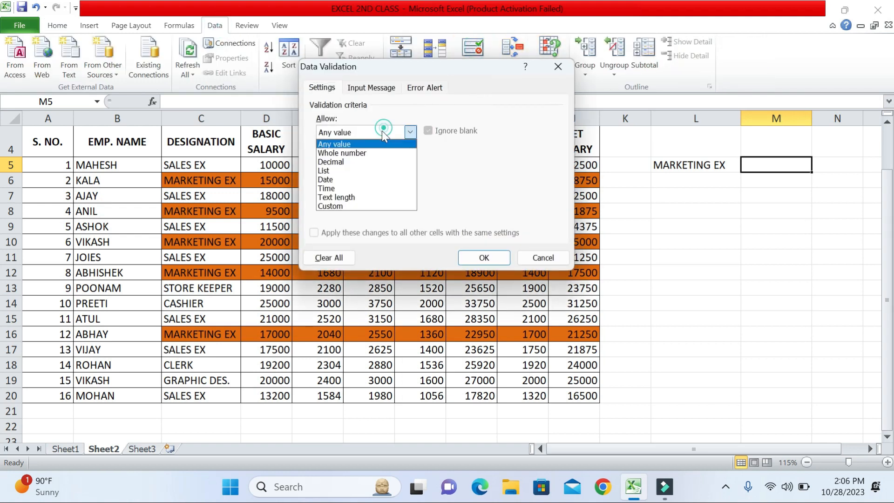
click(358, 169)
click(349, 187)
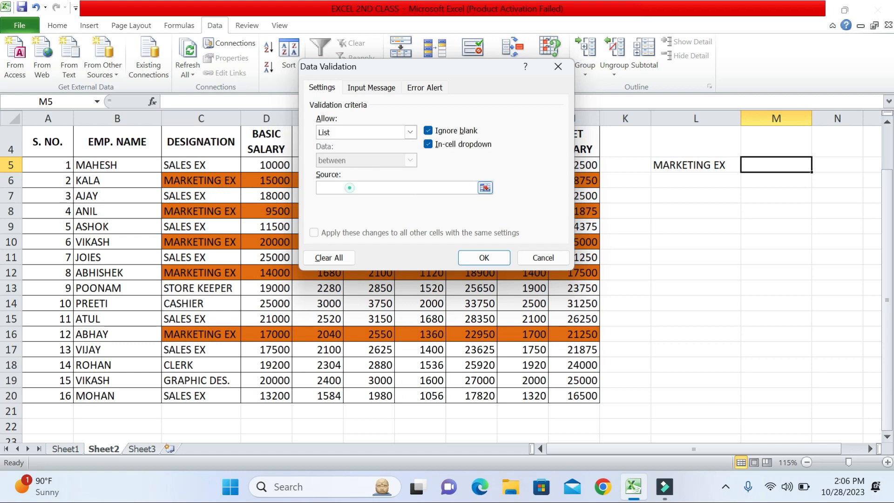
drag(364, 69, 339, 183)
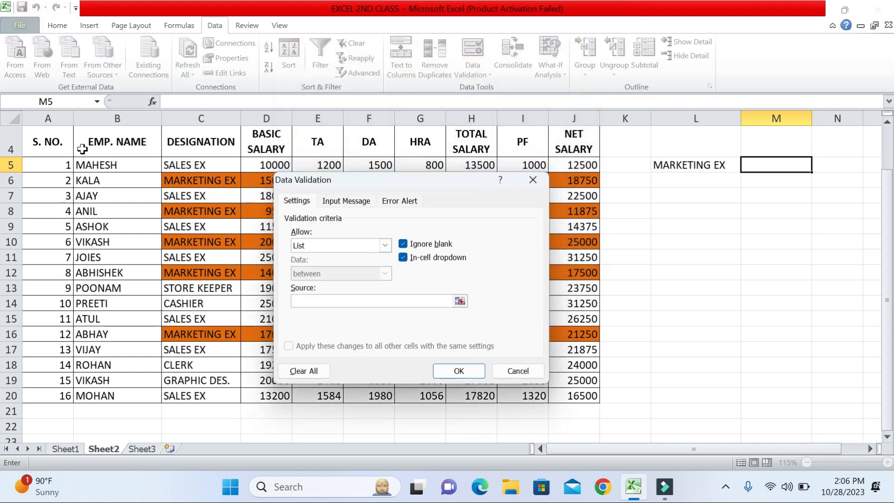
drag(55, 146, 566, 146)
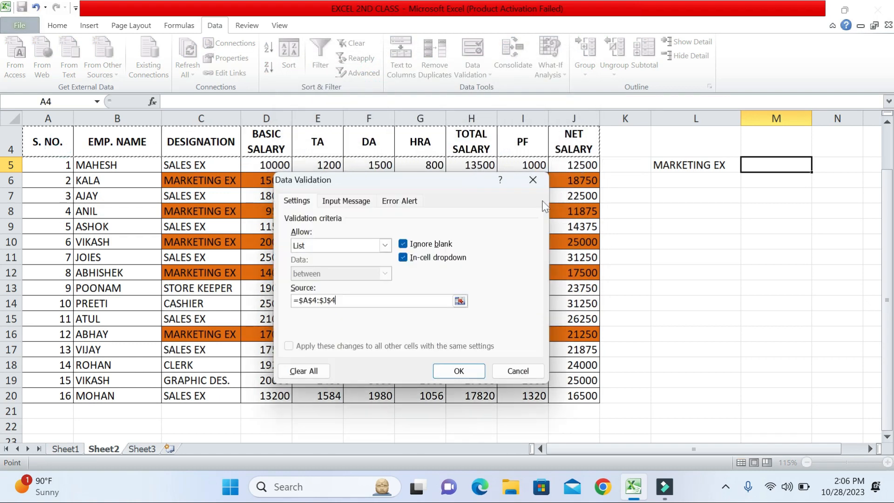
click(458, 371)
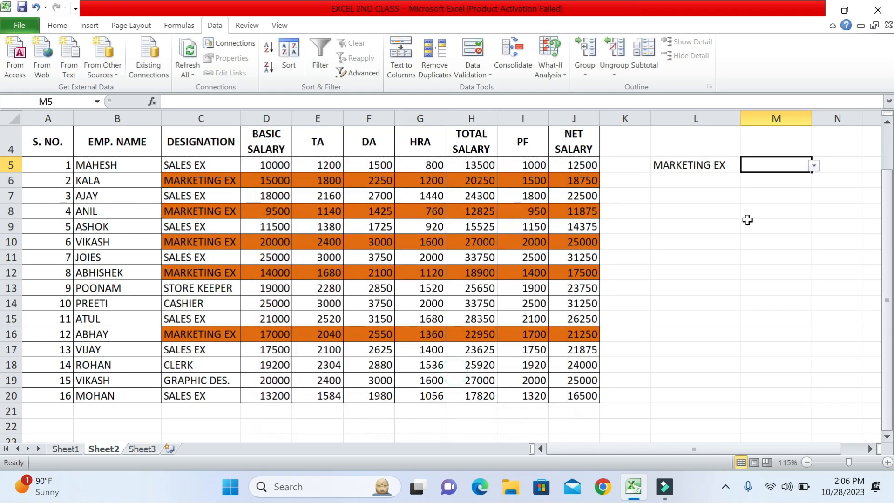
click(815, 166)
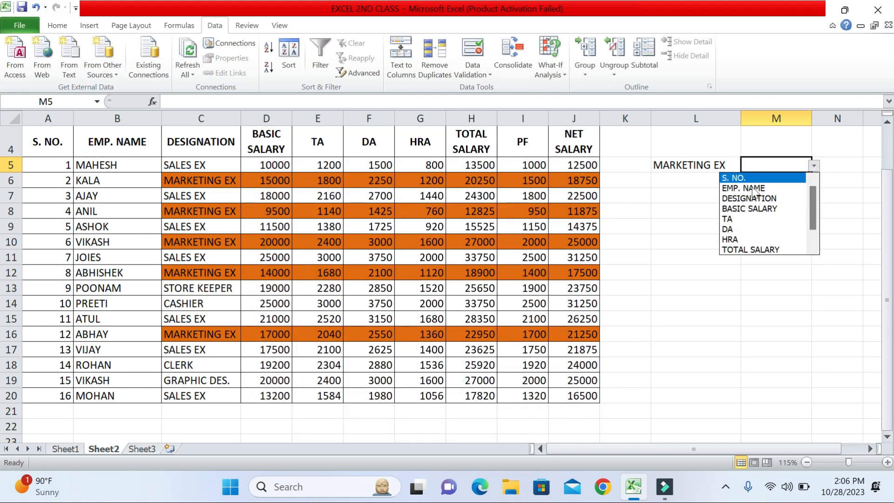
click(743, 240)
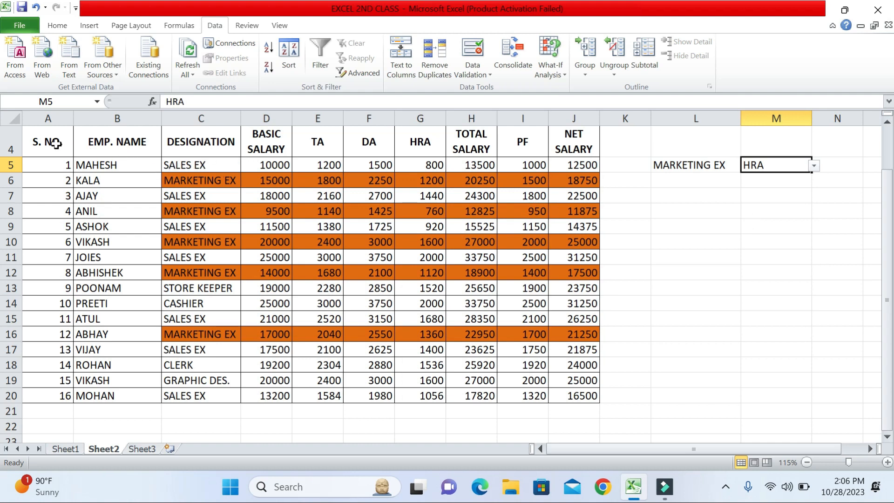
- Create a formula-based conditional formatting rule for A4:J20 with the formula =A$4=$M$5
drag(56, 143, 589, 397)
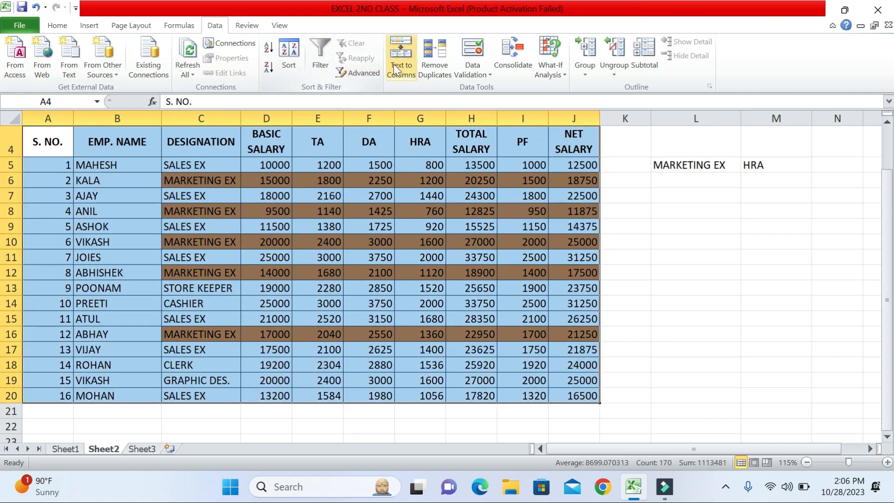
click(71, 28)
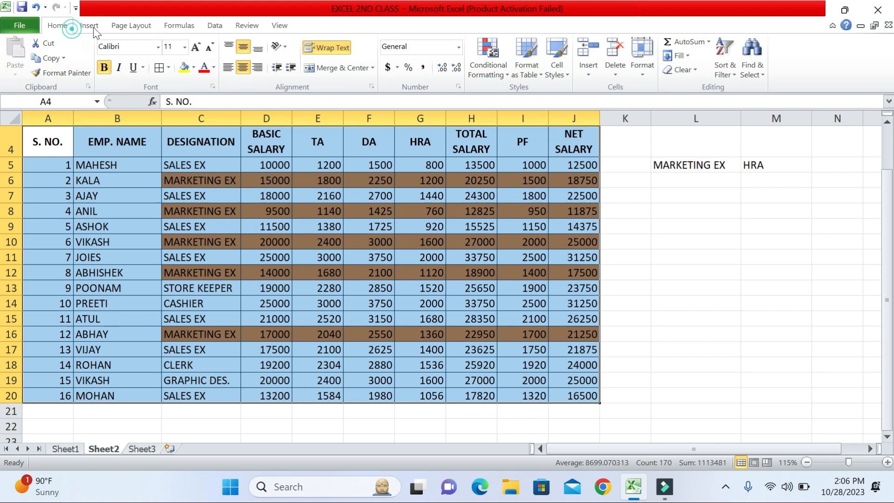
click(493, 61)
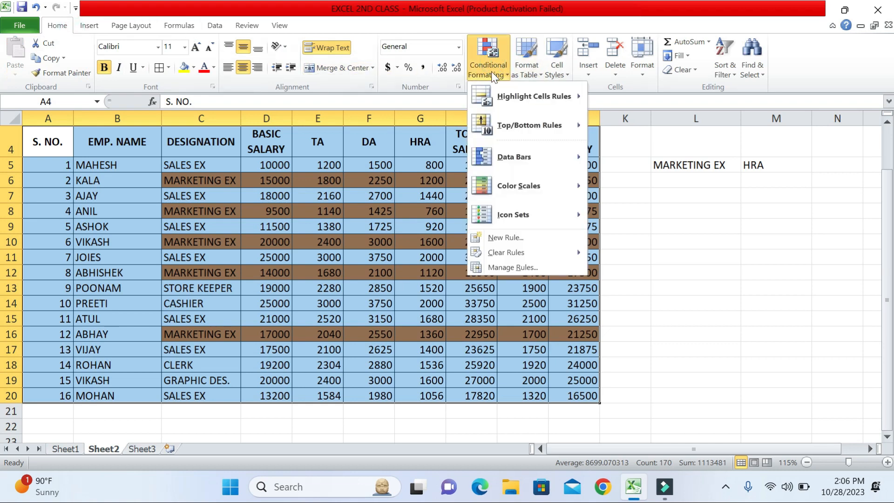
click(510, 237)
click(293, 258)
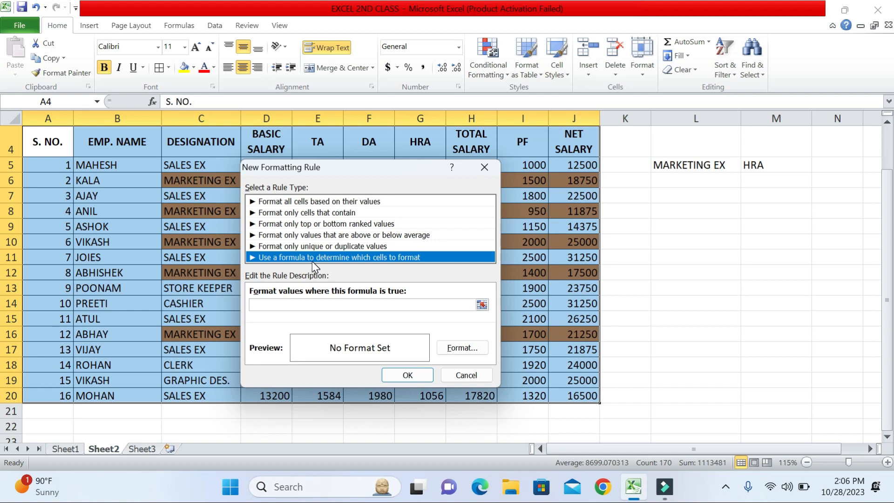
click(279, 306)
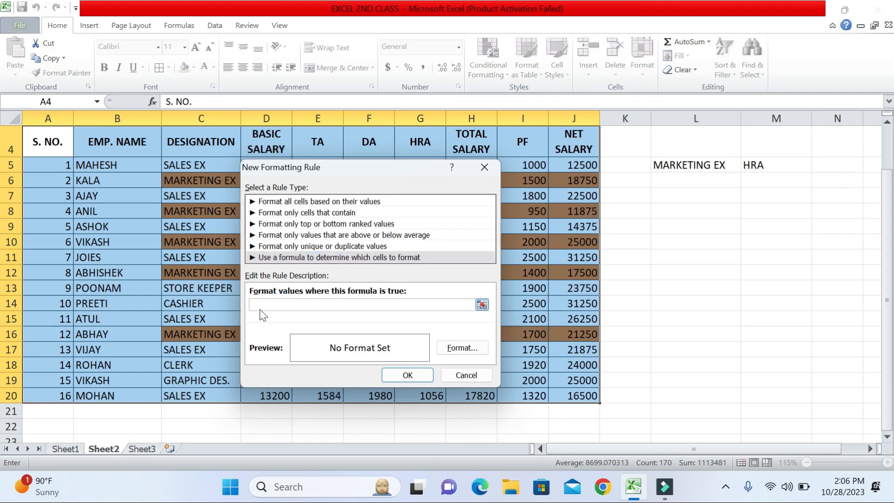
click(50, 142)
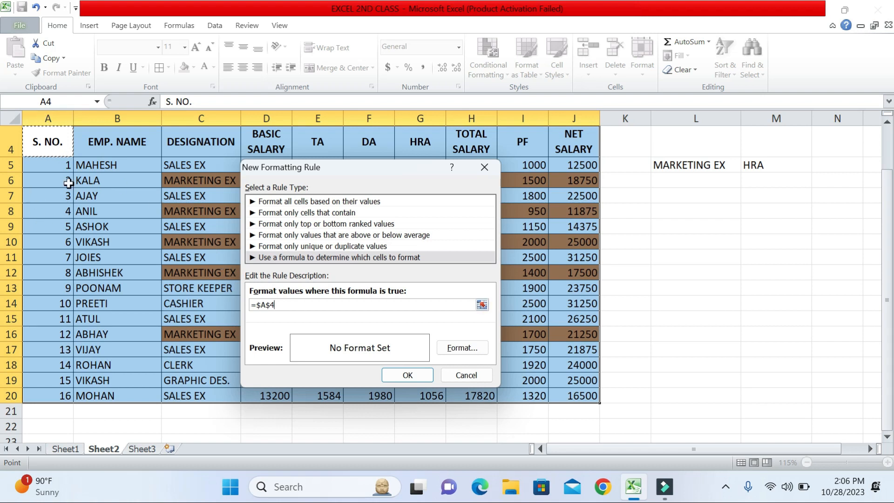
click(257, 305)
click(304, 307)
text(=)
click(761, 168)
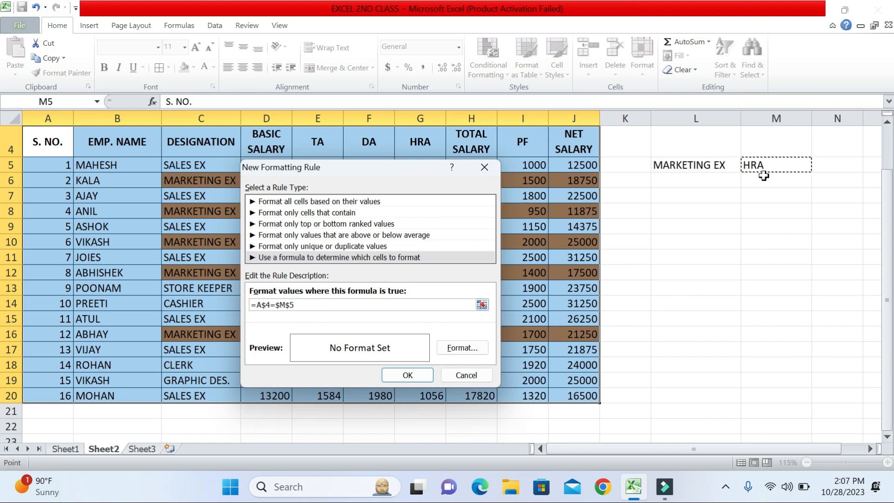
- Give the column-highlighting rule a bright light blue background fill and apply it to A4:J20
click(462, 348)
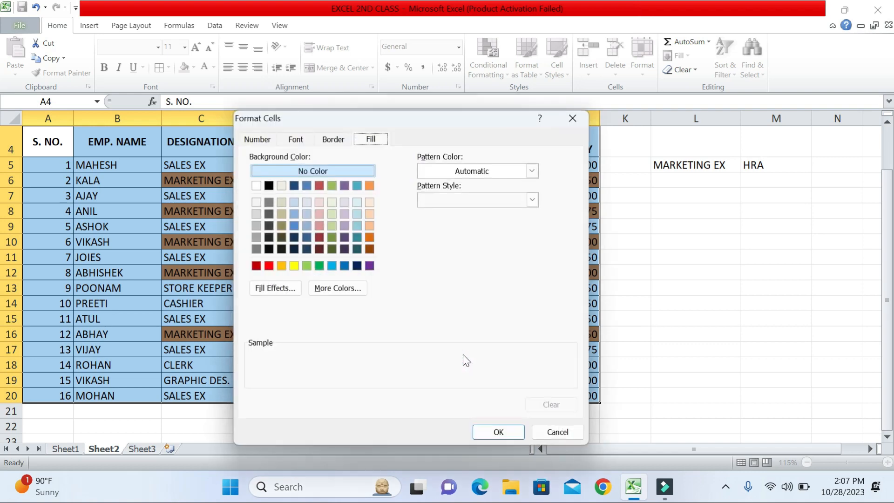
click(334, 266)
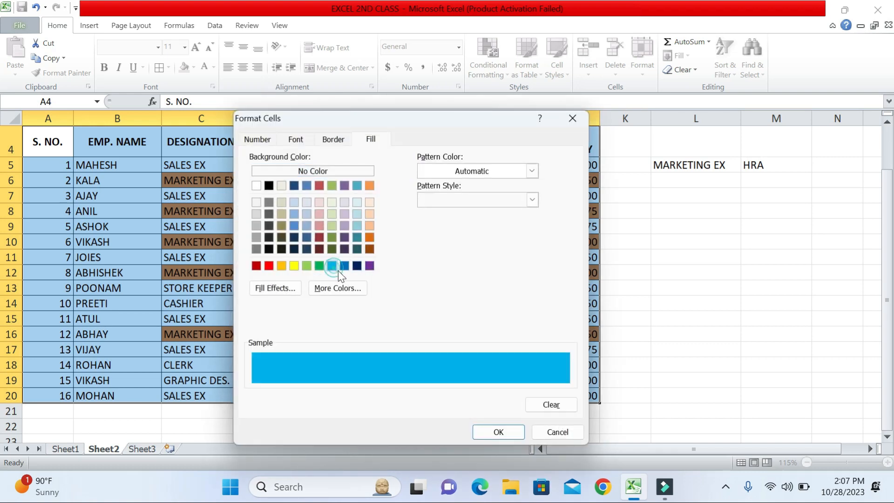
click(503, 432)
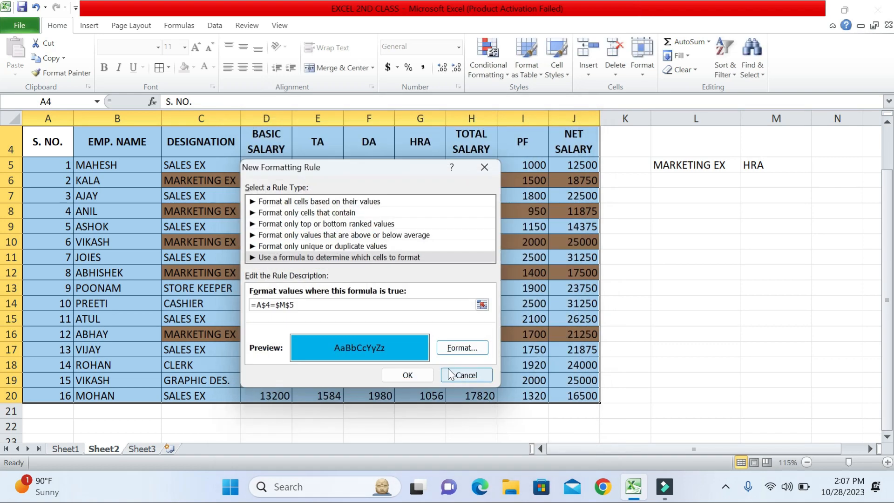
click(410, 375)
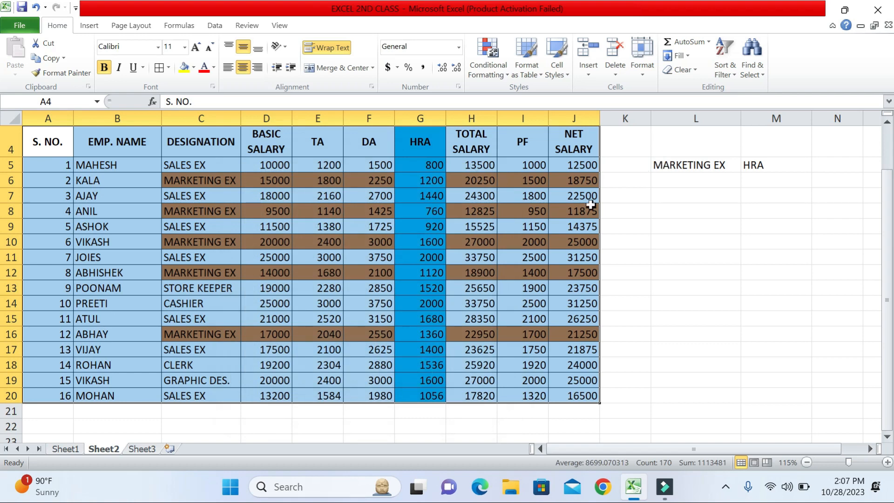
click(524, 228)
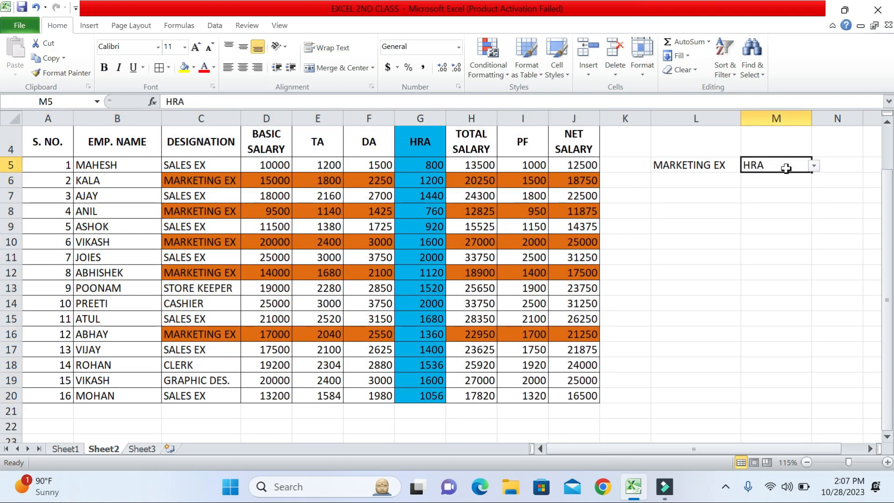
- Test the column highlighting by choosing DESIGNATION, TOTAL SALARY, BASIC SALARY and finally S. NO. from the M5 dropdown
click(814, 166)
click(786, 180)
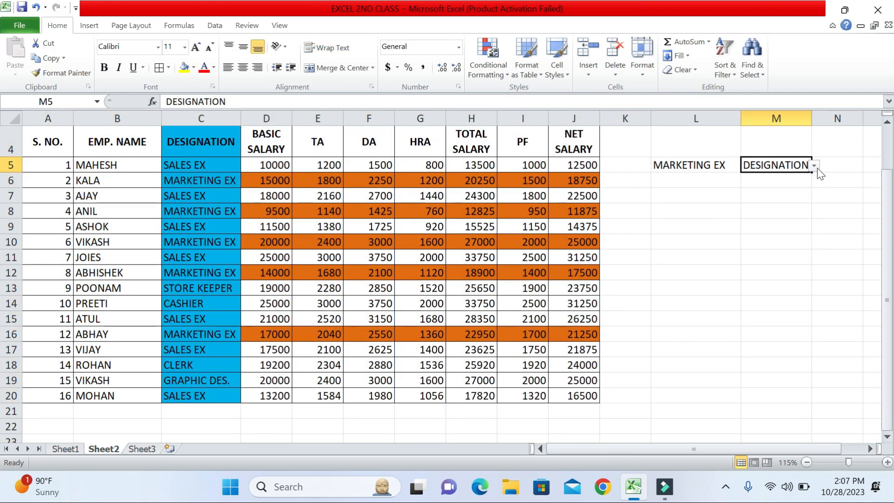
click(814, 166)
click(758, 228)
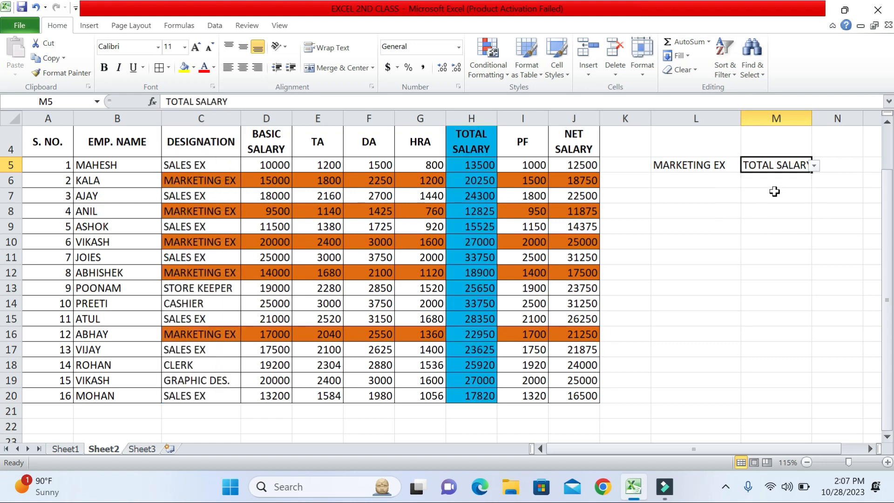
click(815, 166)
click(761, 188)
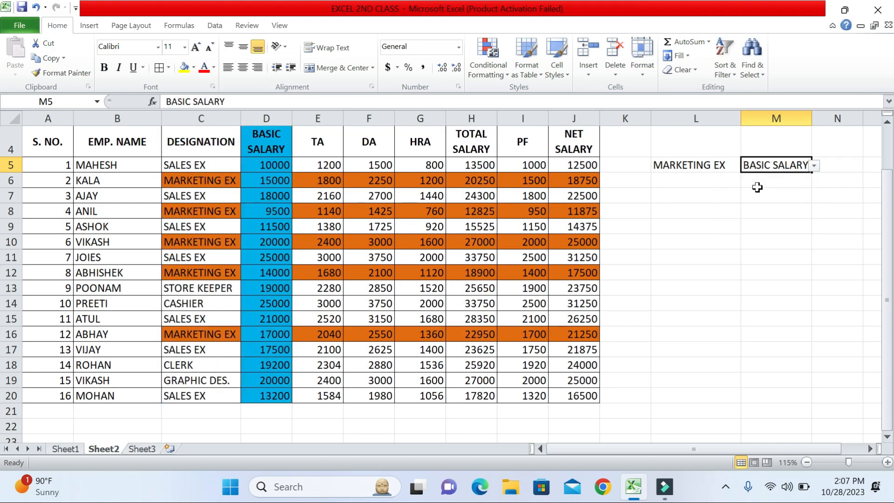
click(813, 167)
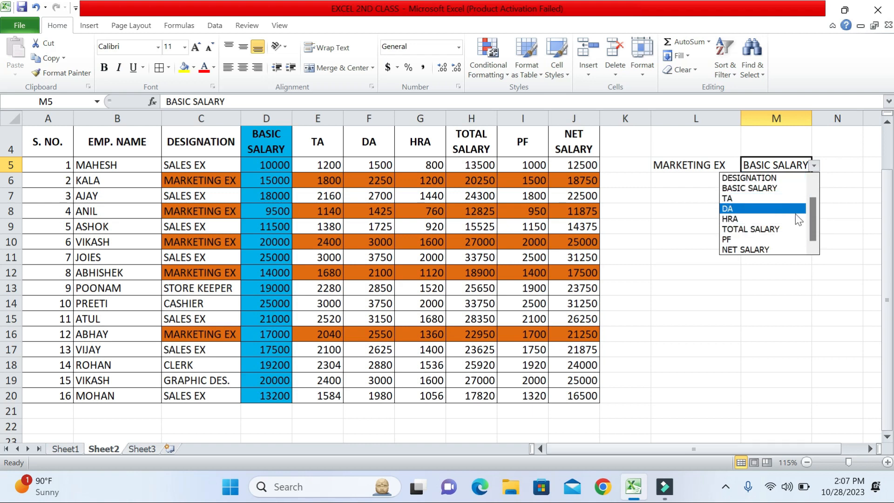
drag(812, 216, 814, 184)
click(750, 179)
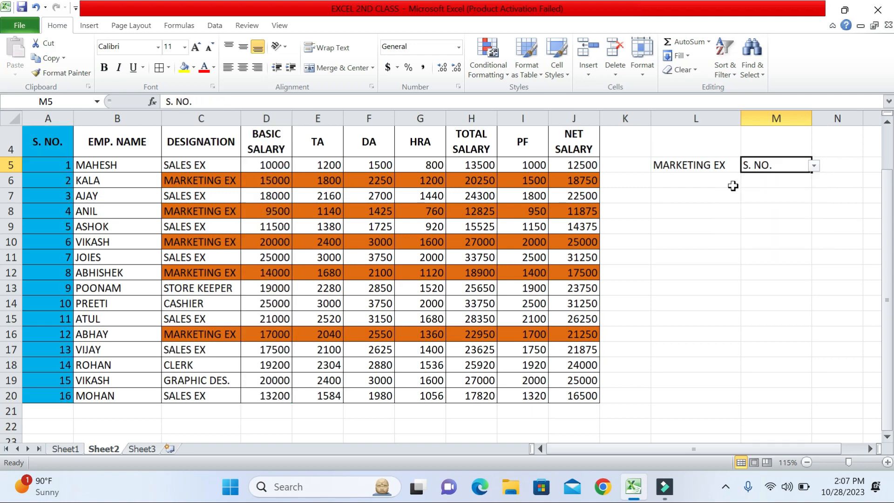
- Clear all conditional formatting rules from the salary table cells A4:J20
click(472, 226)
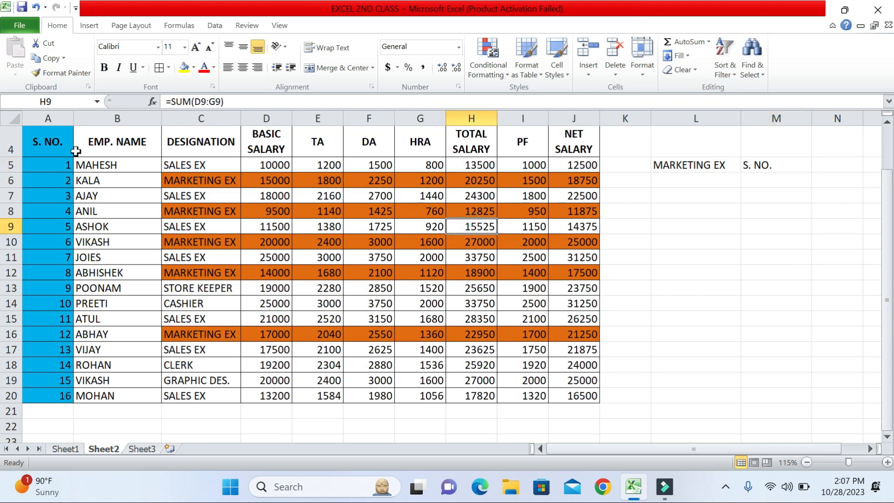
drag(70, 148, 564, 395)
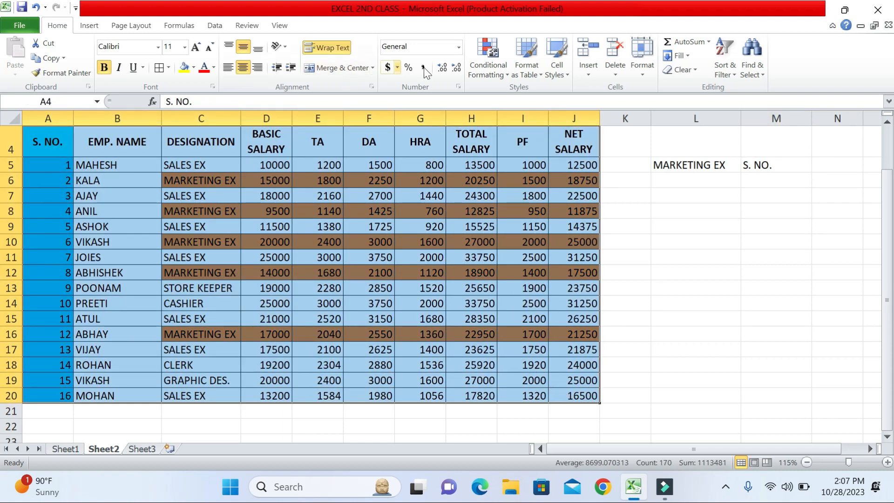
click(488, 60)
click(519, 252)
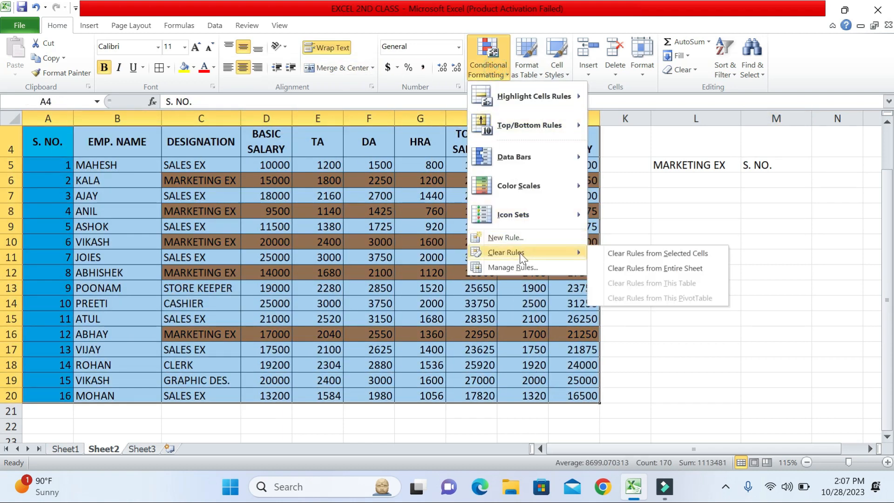
click(634, 253)
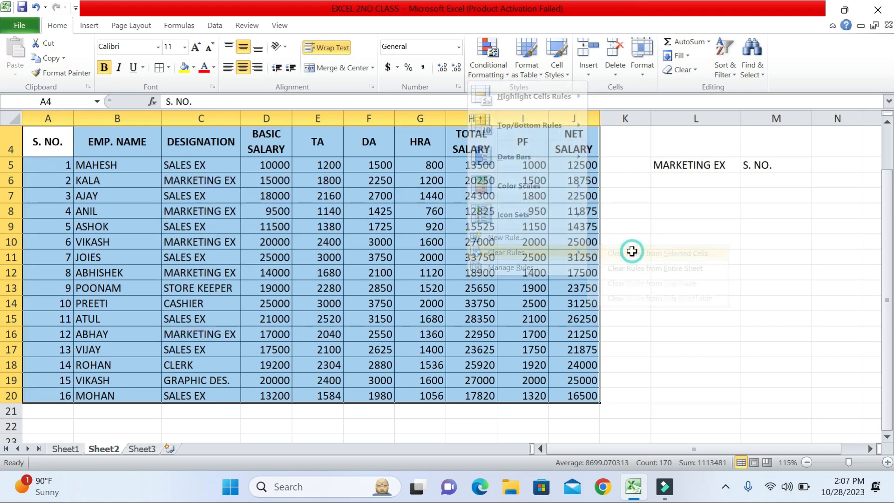
- Examine the new-rule types, the rules manager and the rule-clearing choices for the selected table without applying anything
click(493, 76)
click(512, 237)
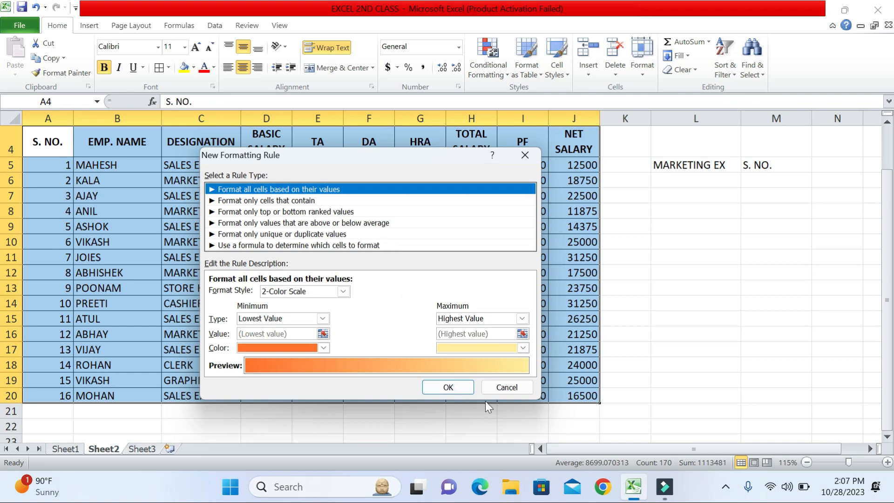
click(493, 390)
click(492, 63)
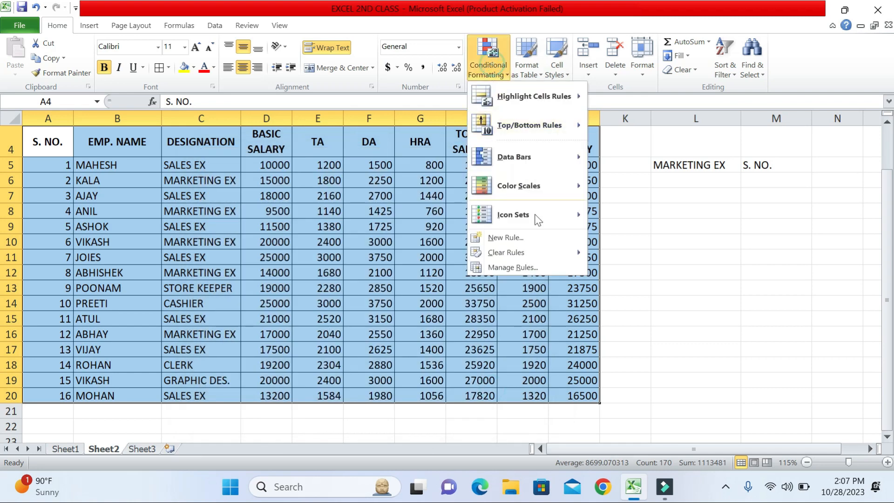
click(513, 267)
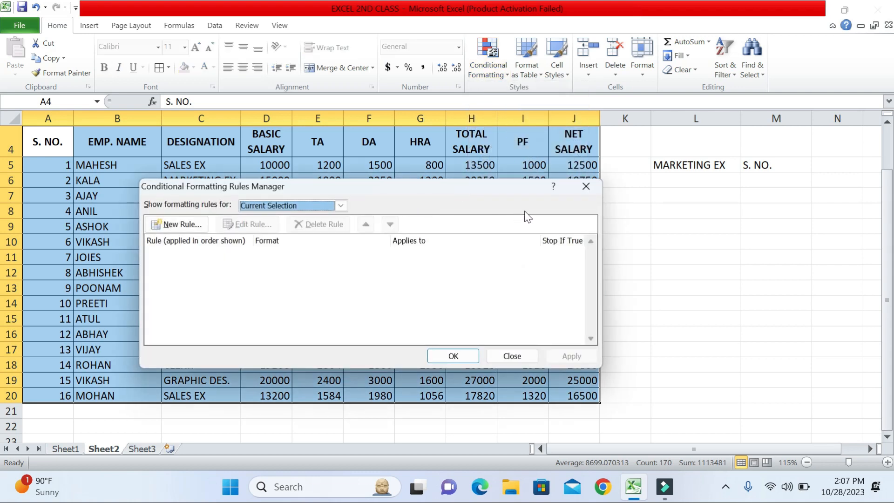
click(586, 187)
click(490, 74)
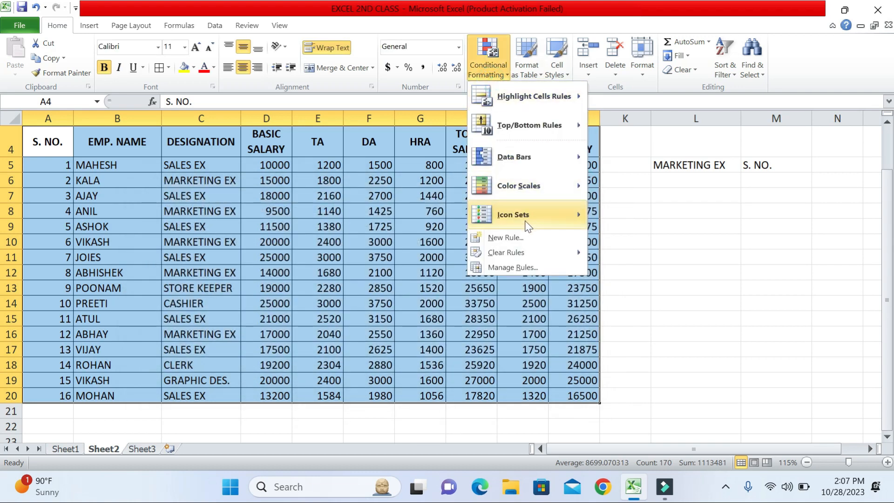
mouse_move(567, 253)
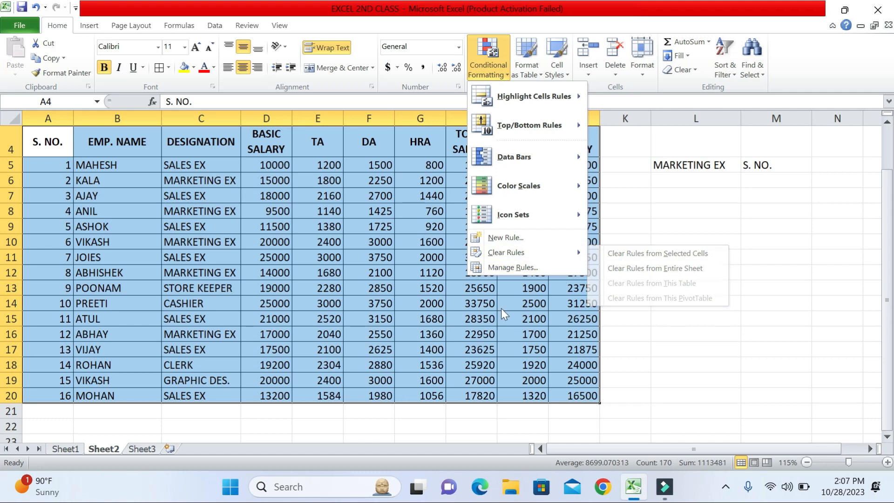
key(Escape)
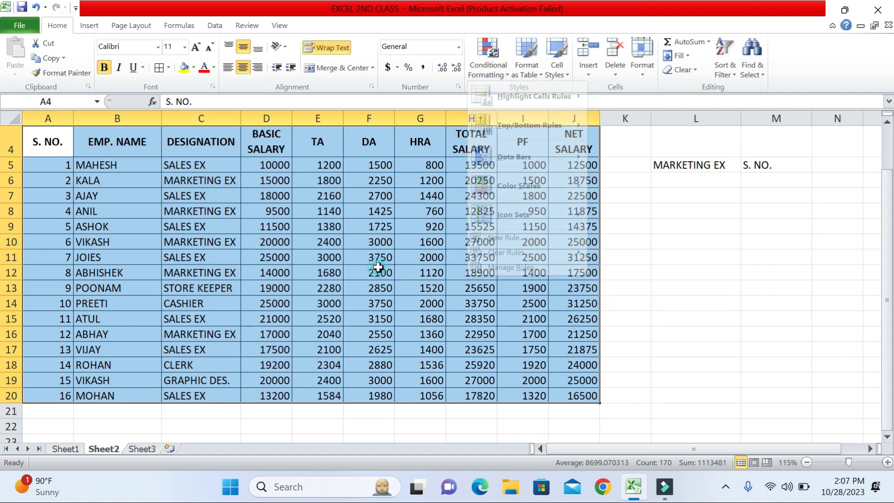